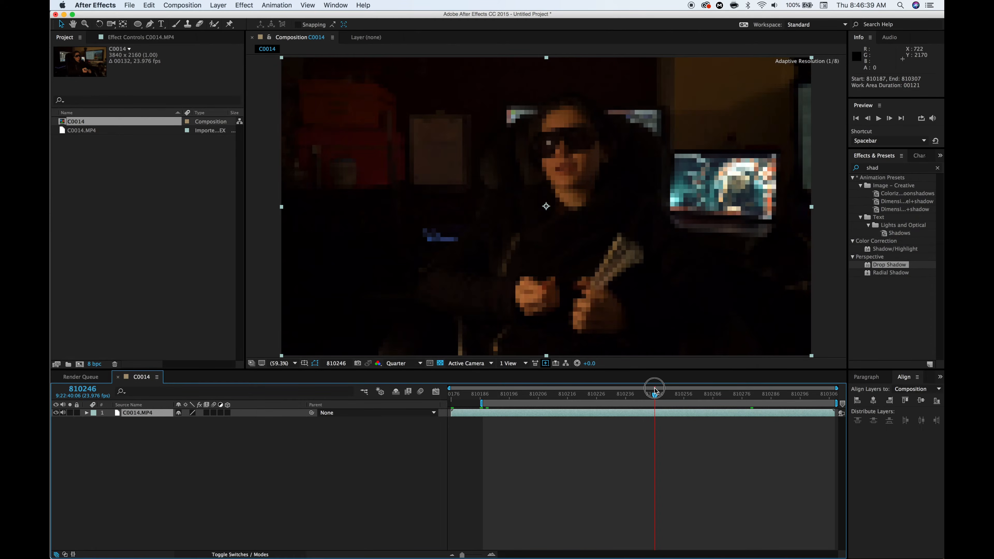
End the work area at frame 810246 and trim the composition to the work area
drag(820, 405, 658, 403)
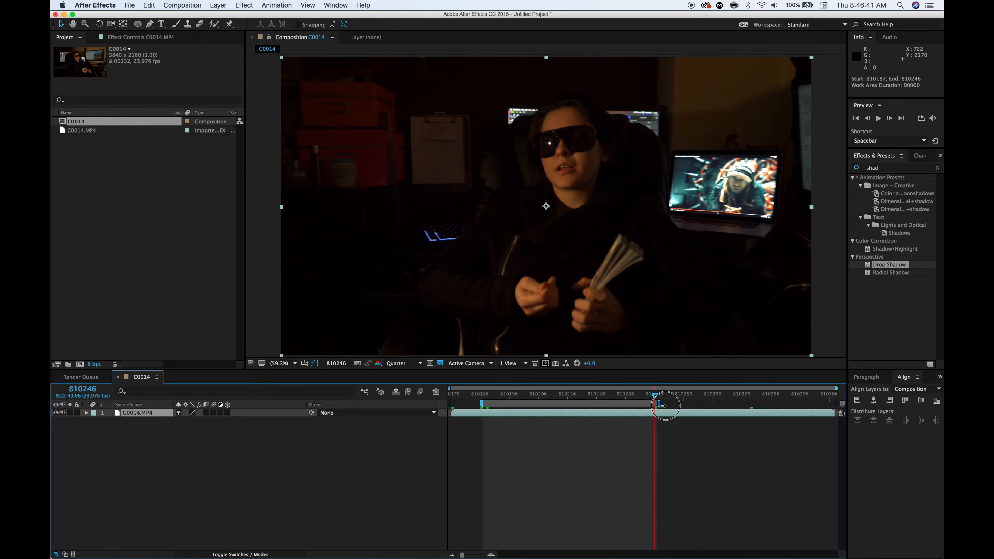
right_click(586, 402)
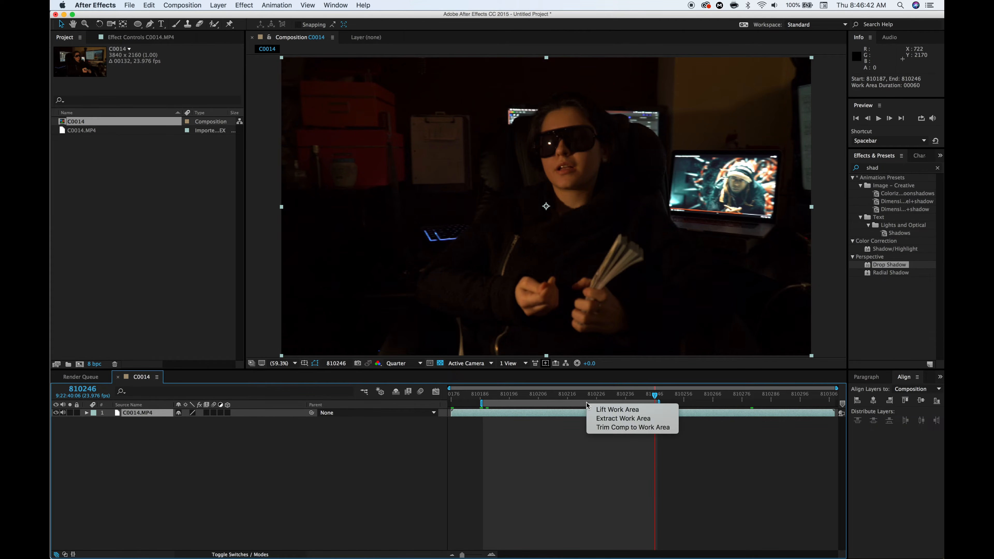
click(609, 429)
drag(469, 396, 434, 394)
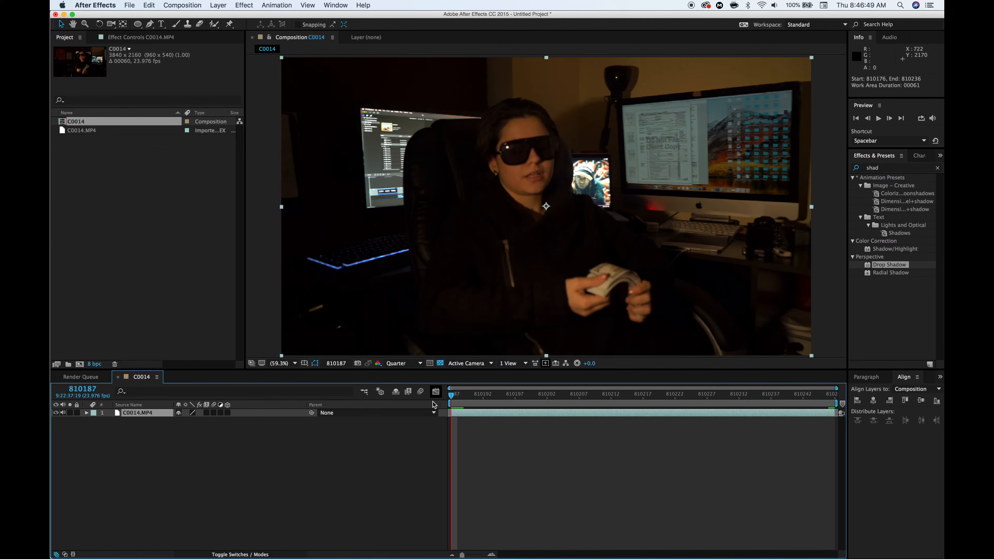
Set the composition preview resolution to Full
click(458, 467)
click(406, 364)
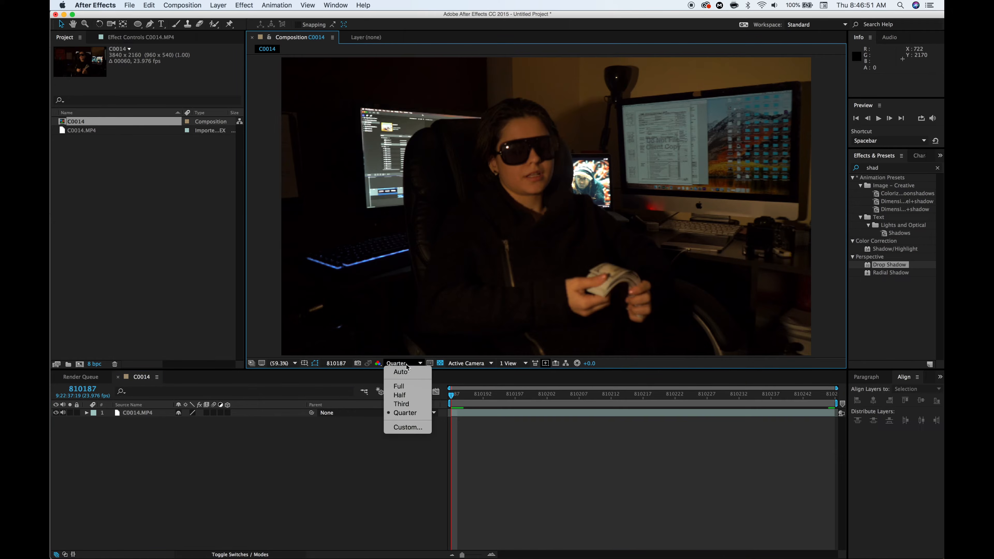
click(405, 386)
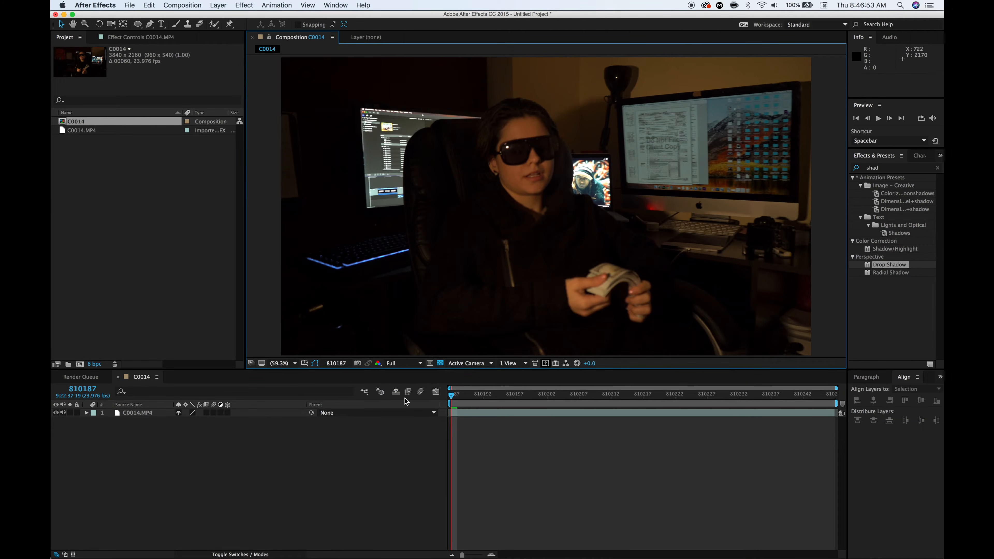
Save the project on the Desktop as "3D tracking tutorial"
key(super+s)
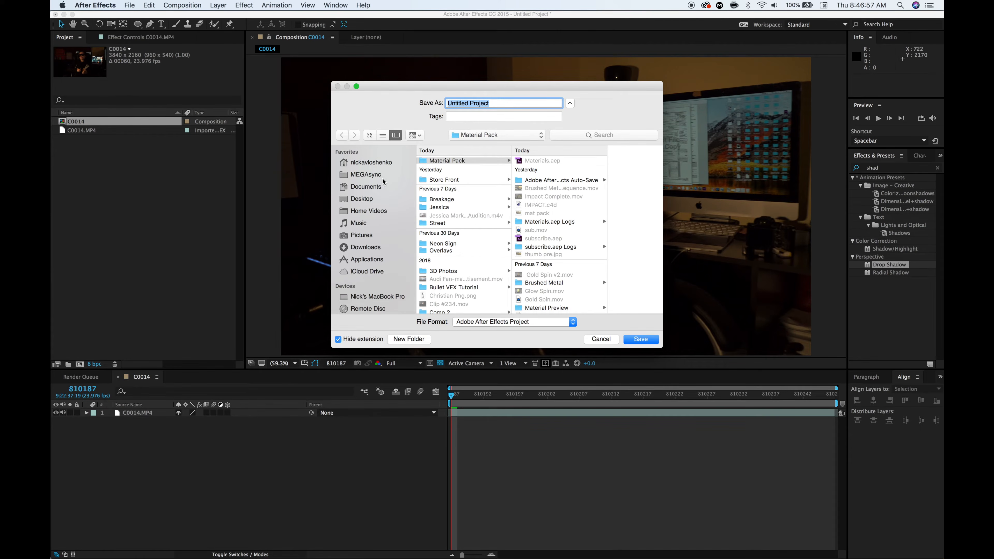
click(362, 199)
text(3D tracking tutorial)
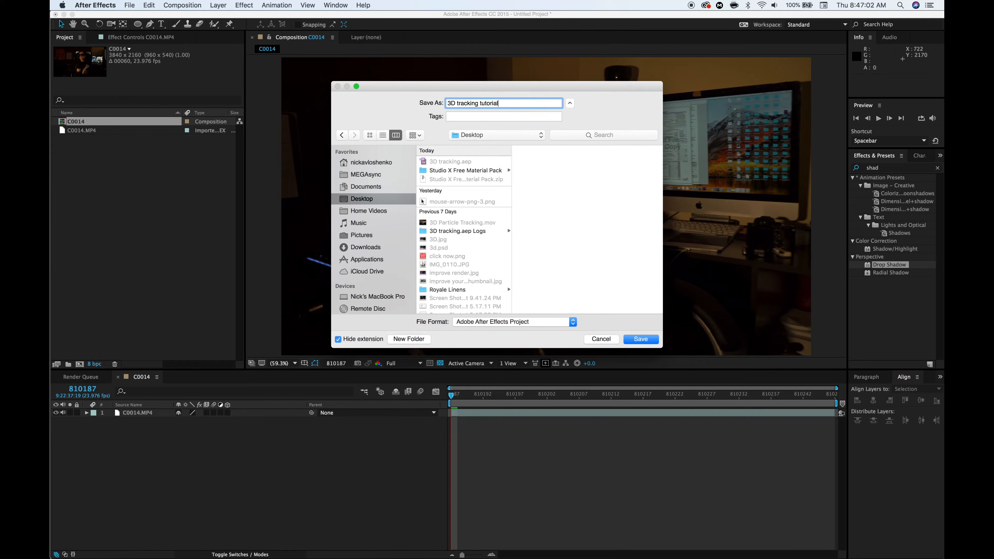
key(Return)
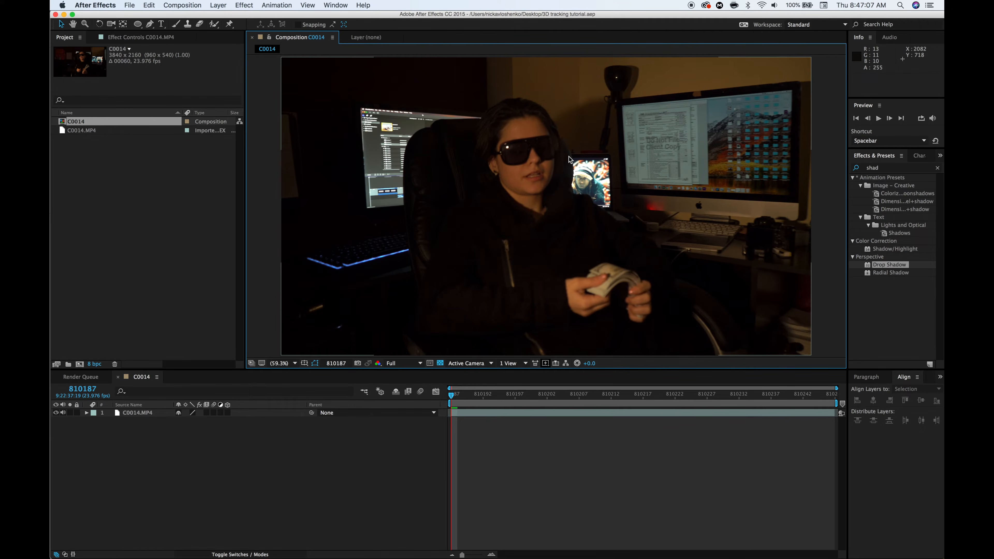
Examine the laptop screen behind the woman up close at frame 810216, then fit the whole frame in view
drag(481, 393, 637, 395)
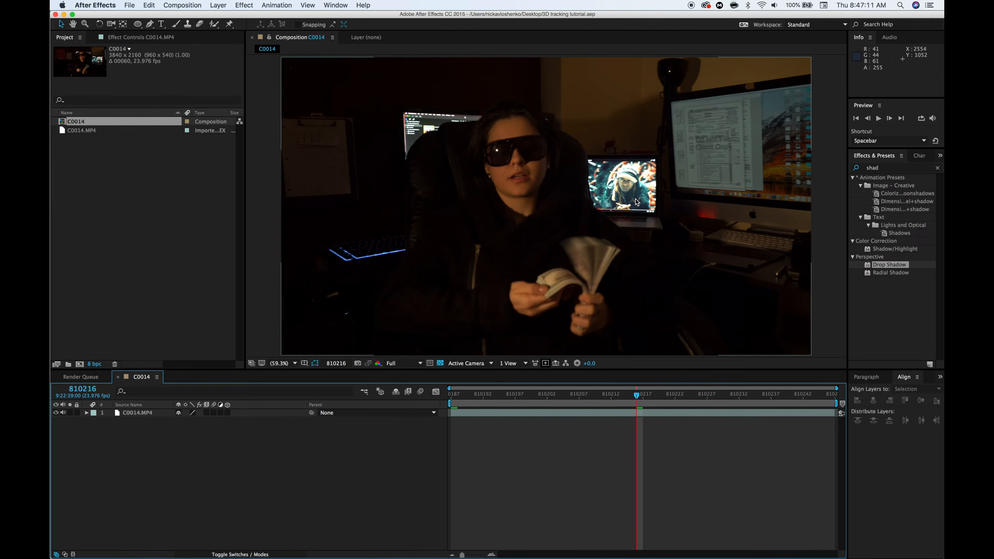
scroll(636, 191, up, 4)
scroll(636, 191, down, 2)
key(space)
drag(664, 180, 439, 232)
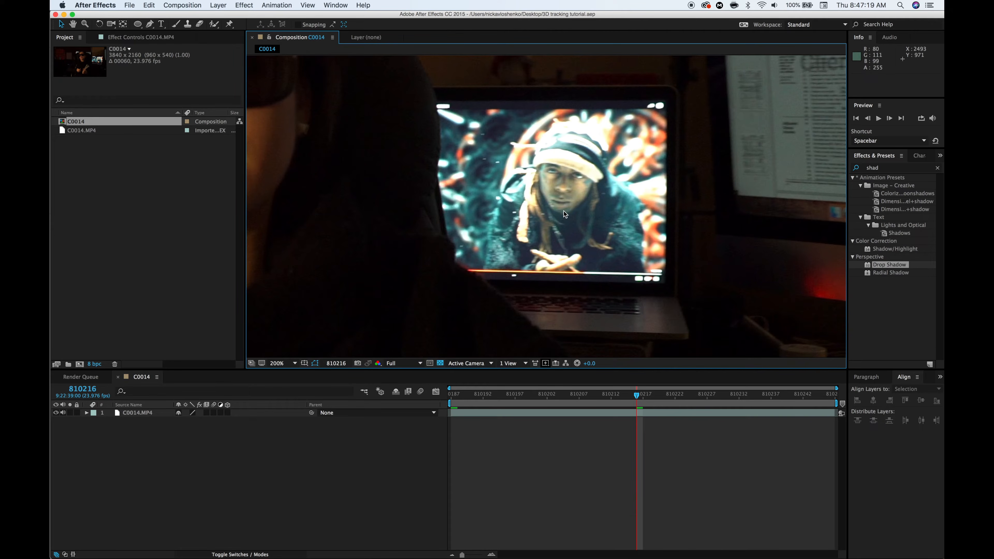
click(280, 363)
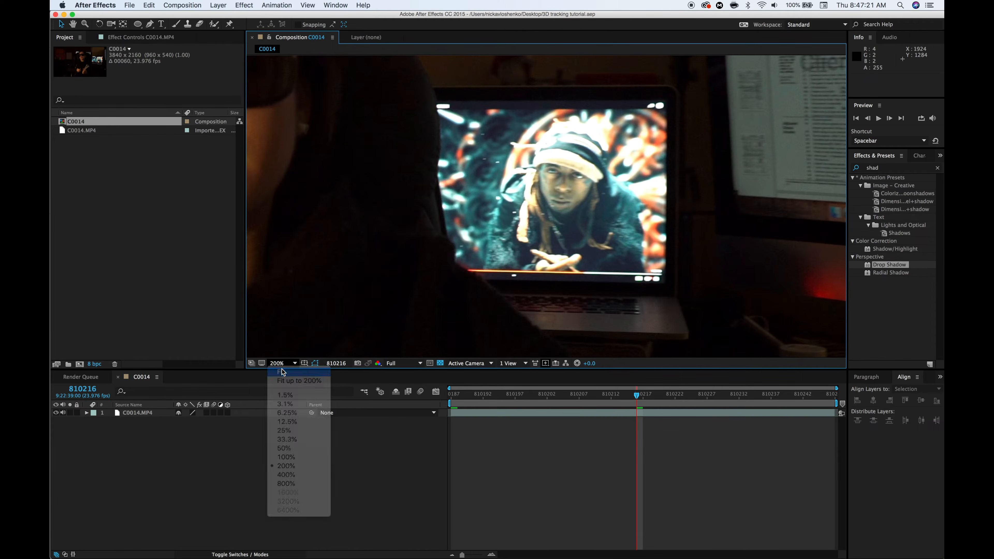
click(282, 369)
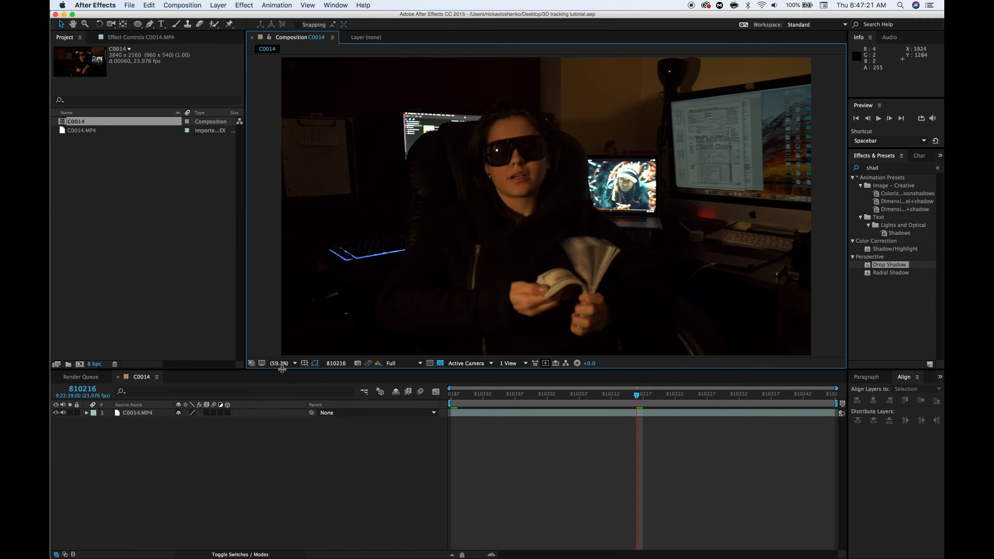
Clear the effects search and run Track Camera on the C0014.MP4 layer
click(937, 168)
click(578, 415)
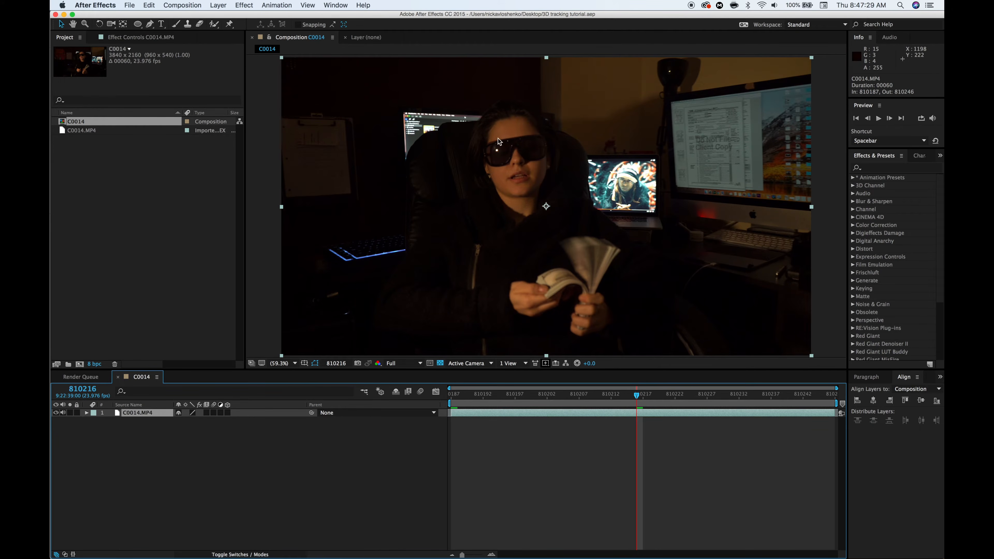
scroll(893, 379, up, 1)
scroll(893, 379, down, 2)
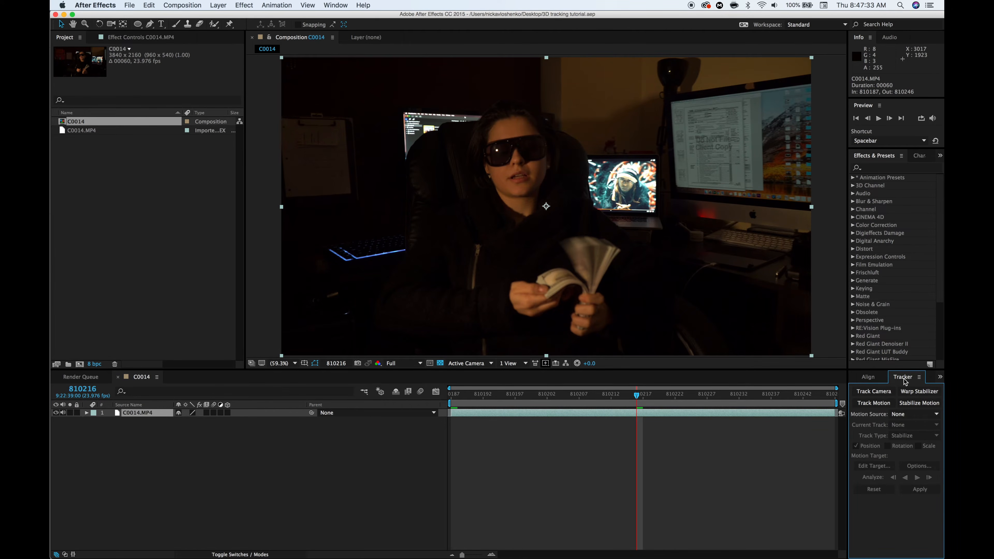
click(341, 4)
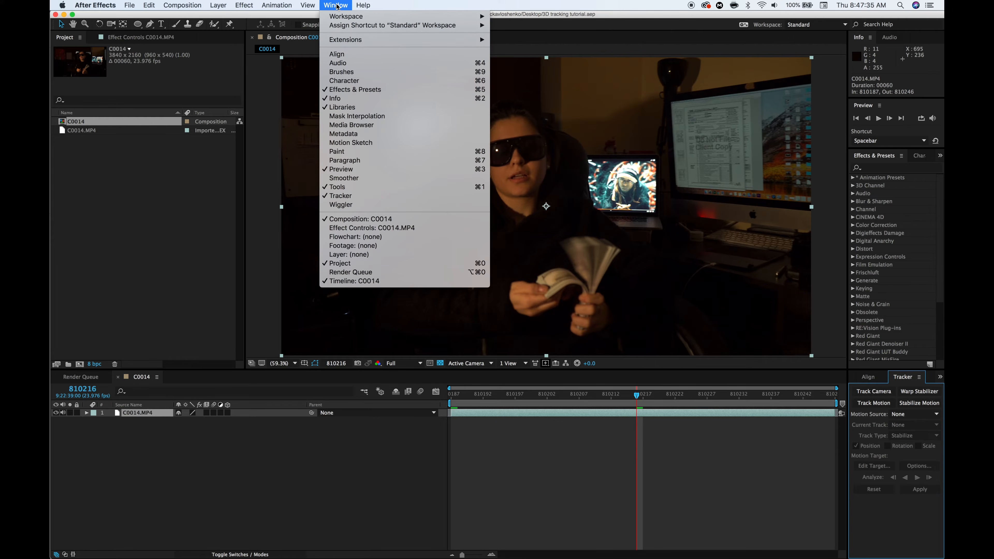
click(349, 198)
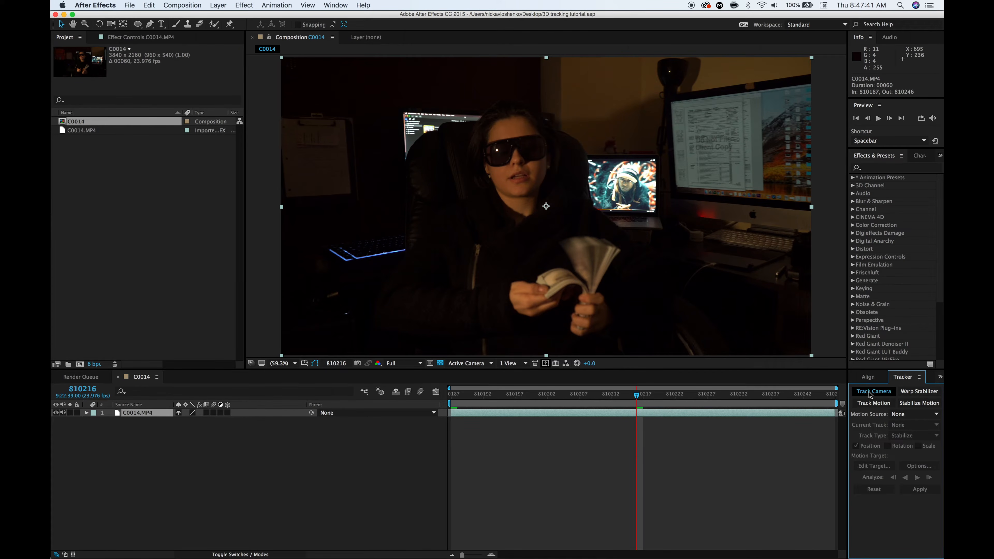
click(870, 393)
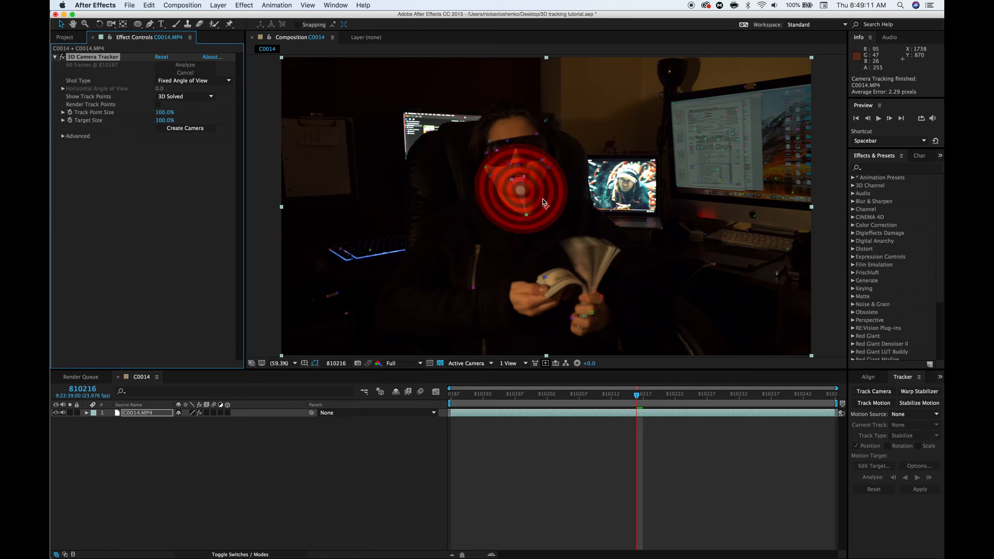
Go to frame 810195 and set the composition preview resolution to Quarter
drag(651, 398, 503, 390)
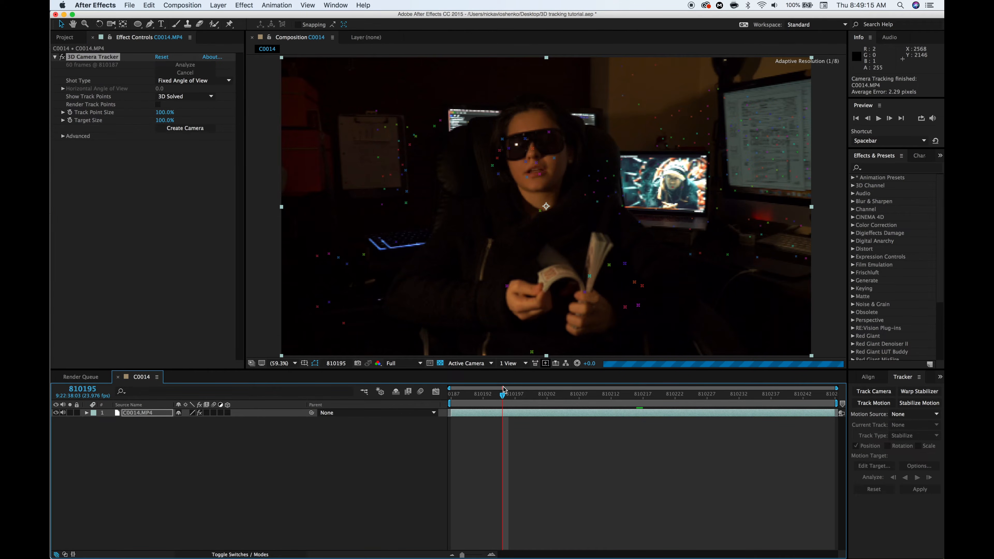
click(405, 363)
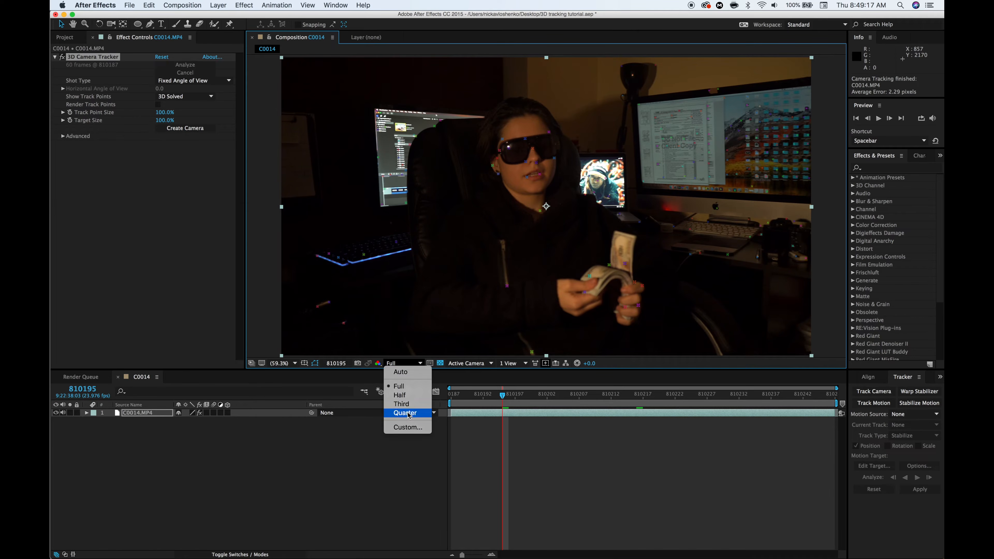
click(408, 414)
Create a null and camera from the track points on the woman's face at frame 810230
drag(488, 405, 726, 406)
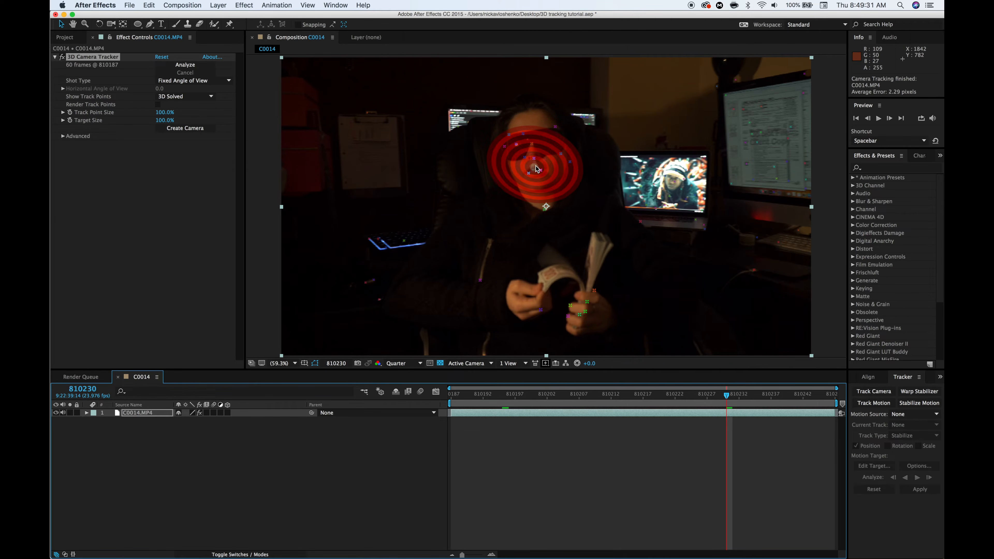
right_click(535, 168)
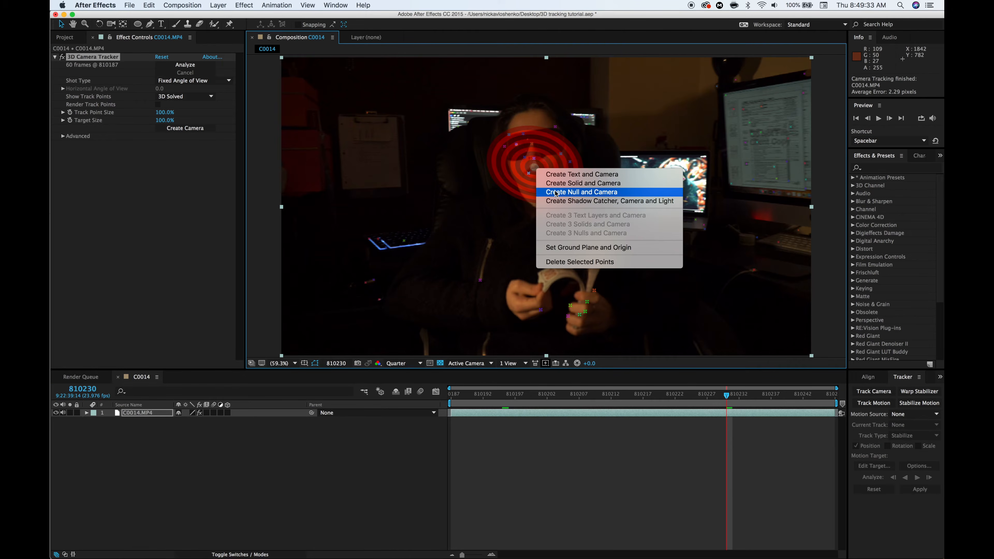
click(526, 166)
right_click(534, 171)
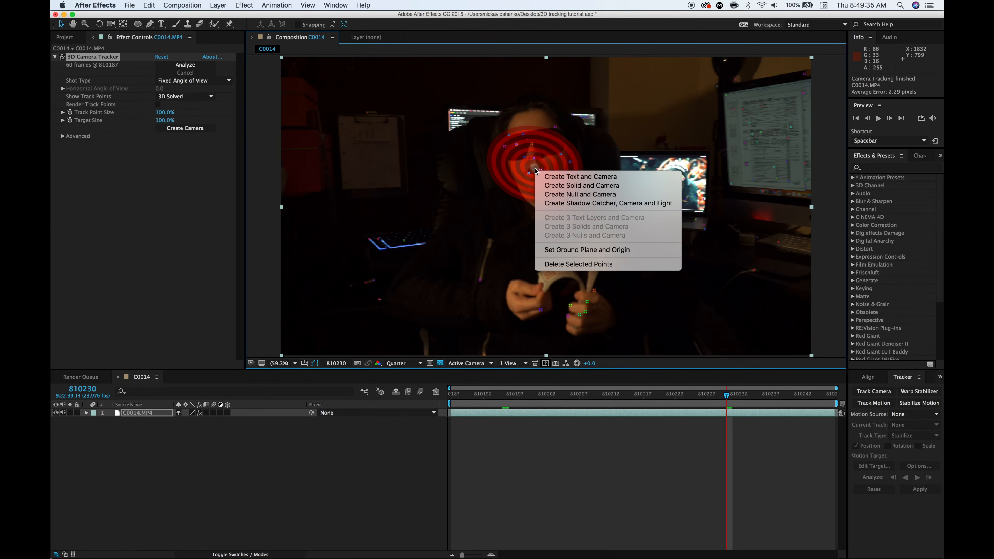
click(571, 195)
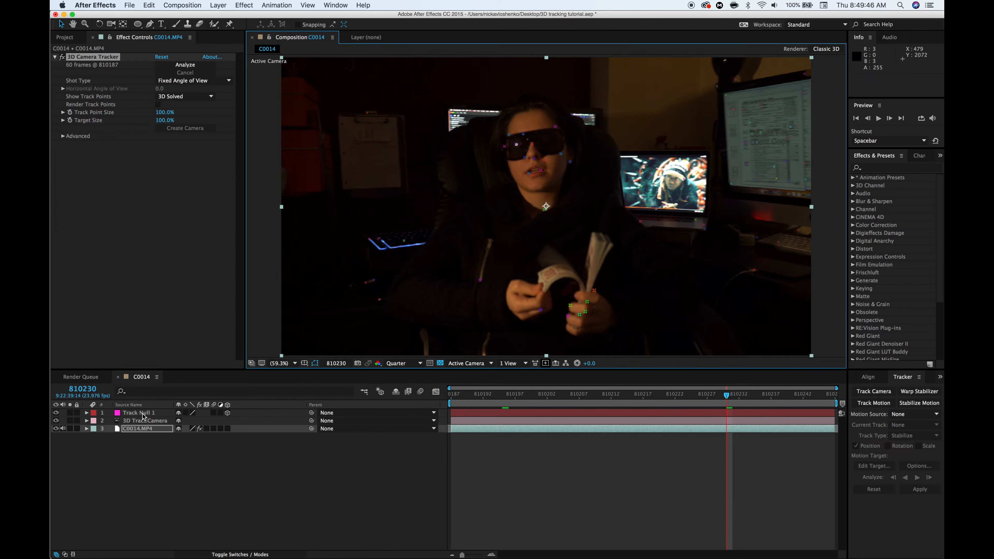
Check where the Track Null 1 layer sits on the woman's face
click(173, 474)
click(139, 414)
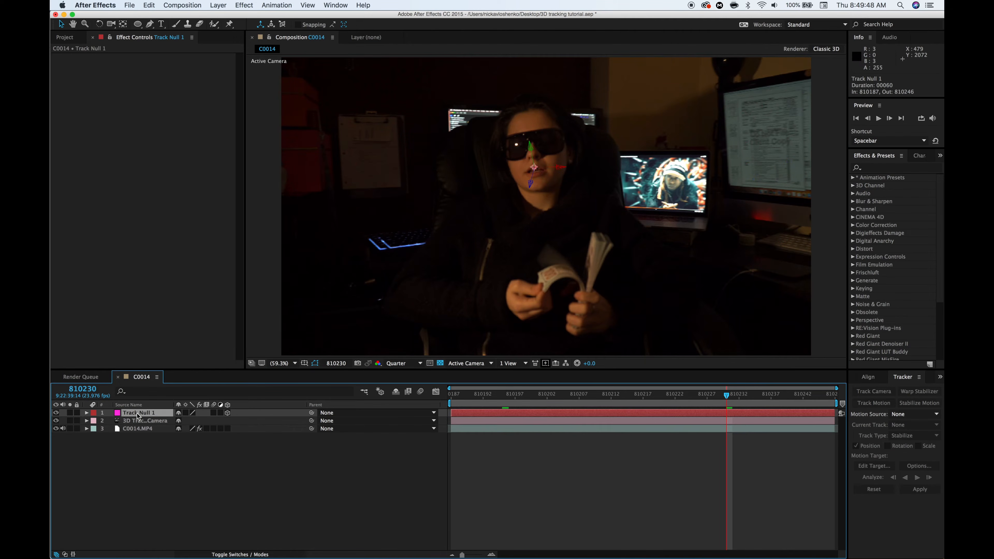
click(164, 465)
click(138, 414)
click(187, 454)
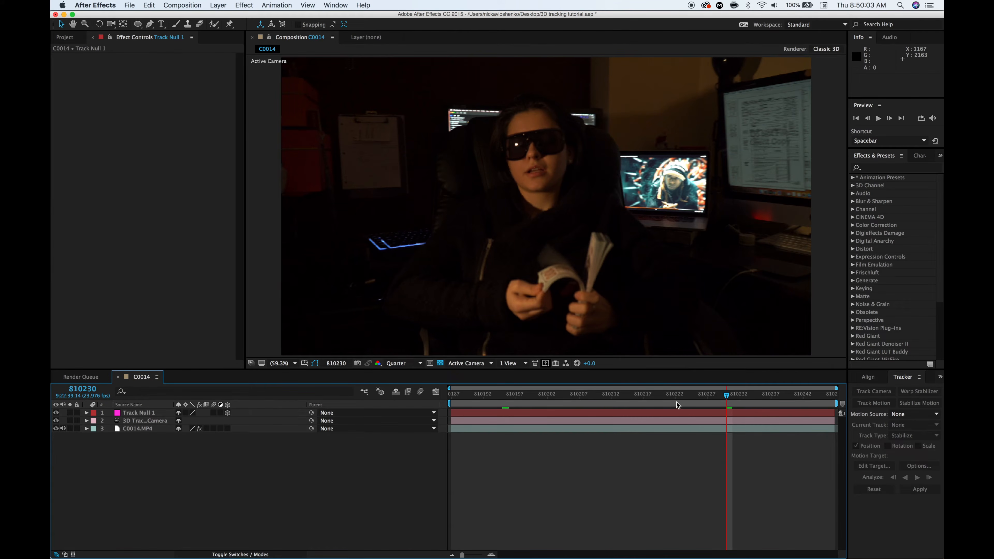
Examine the woman and her surroundings up close around frame 810195, stepping through the neighbouring frames
click(603, 395)
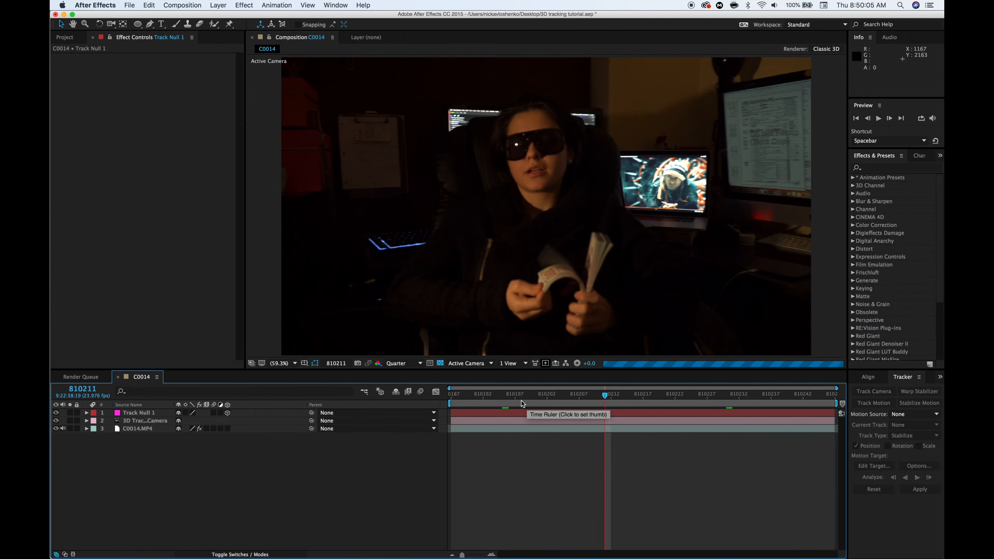
click(503, 398)
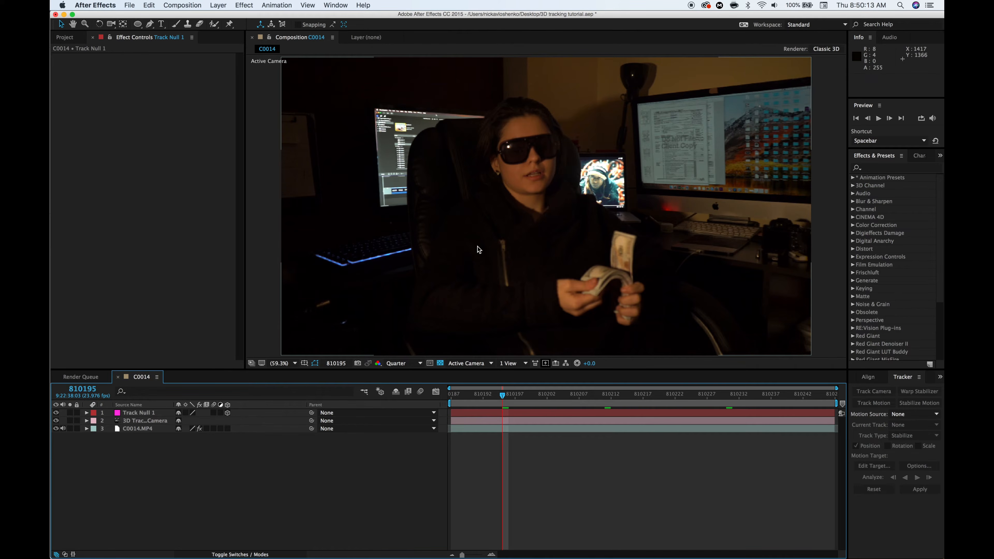
scroll(611, 174, up, 3)
drag(611, 174, 579, 260)
drag(569, 140, 638, 244)
scroll(638, 244, down, 2)
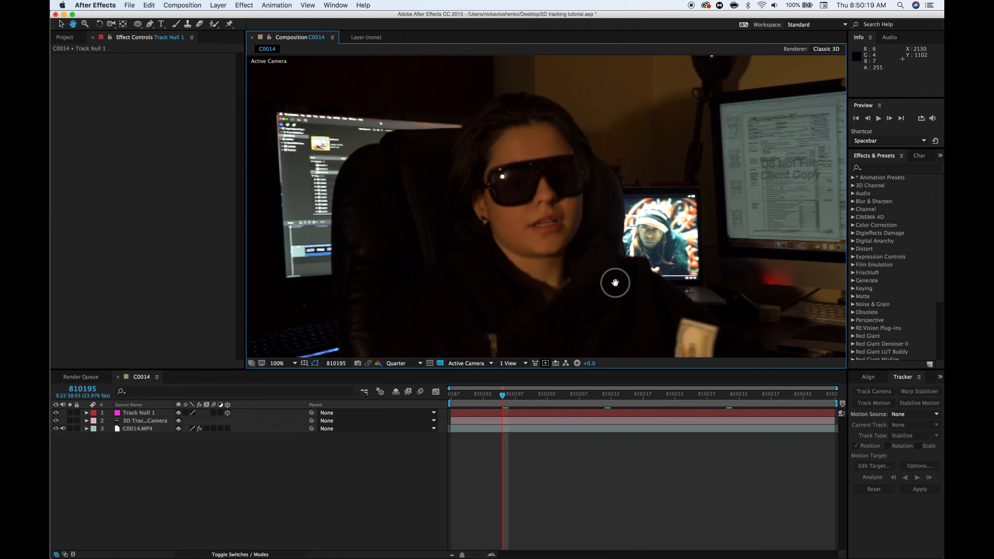
drag(615, 282, 622, 244)
scroll(621, 244, down, 2)
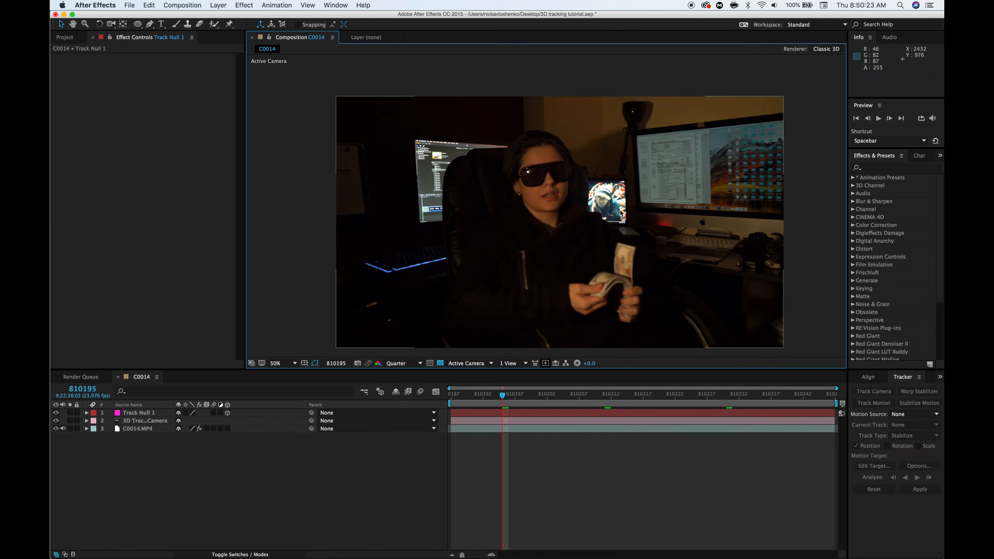
key(period)
key(period)
key(comma)
key(comma)
Duplicate the C0014.MP4 layer and pre-compose the copy as DEPTH, leaving all attributes in C0014
click(132, 428)
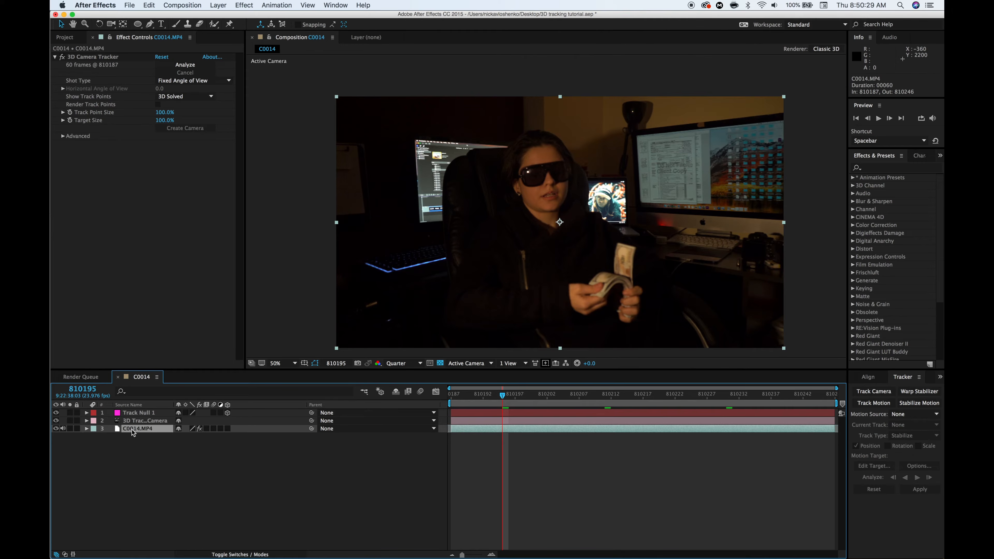
key(super+d)
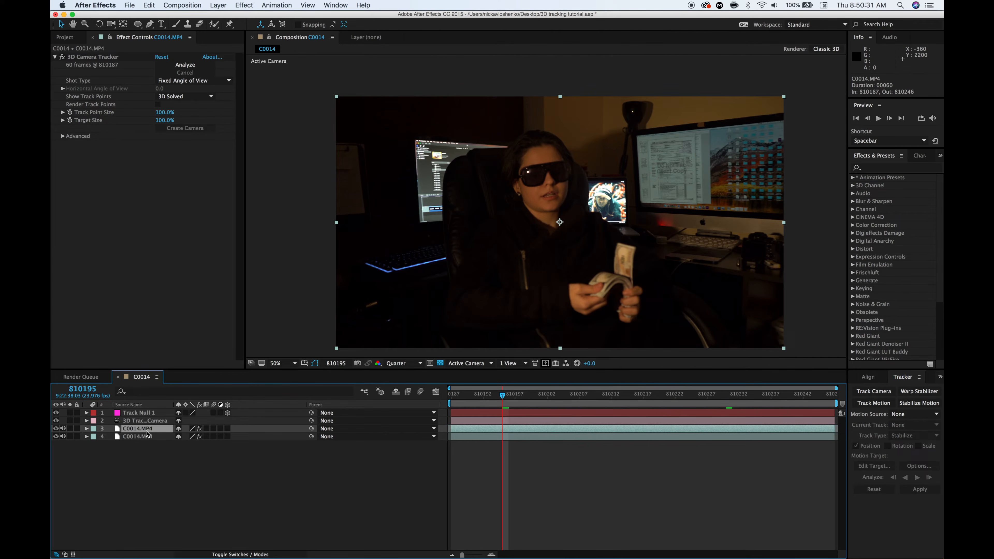
click(218, 6)
click(272, 325)
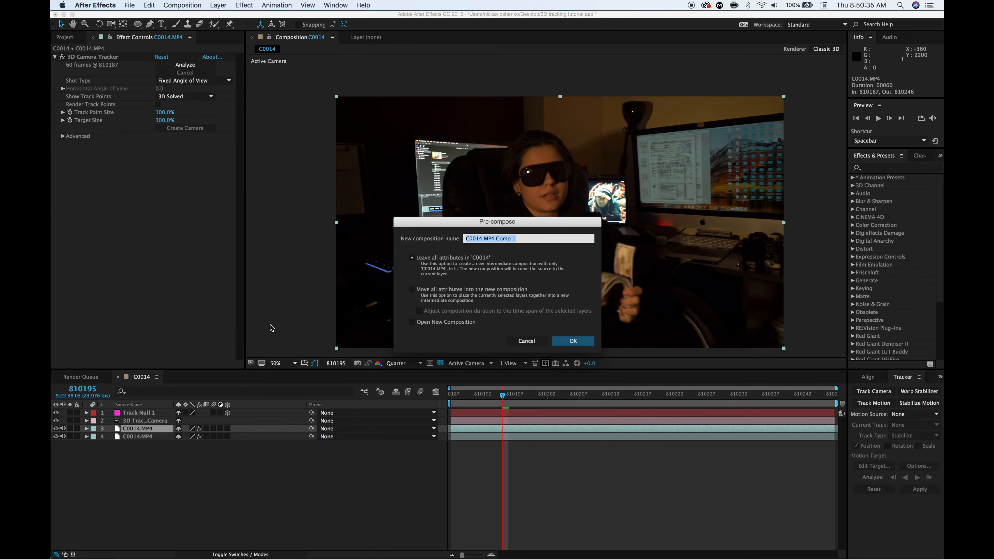
text(DEPTH)
key(Return)
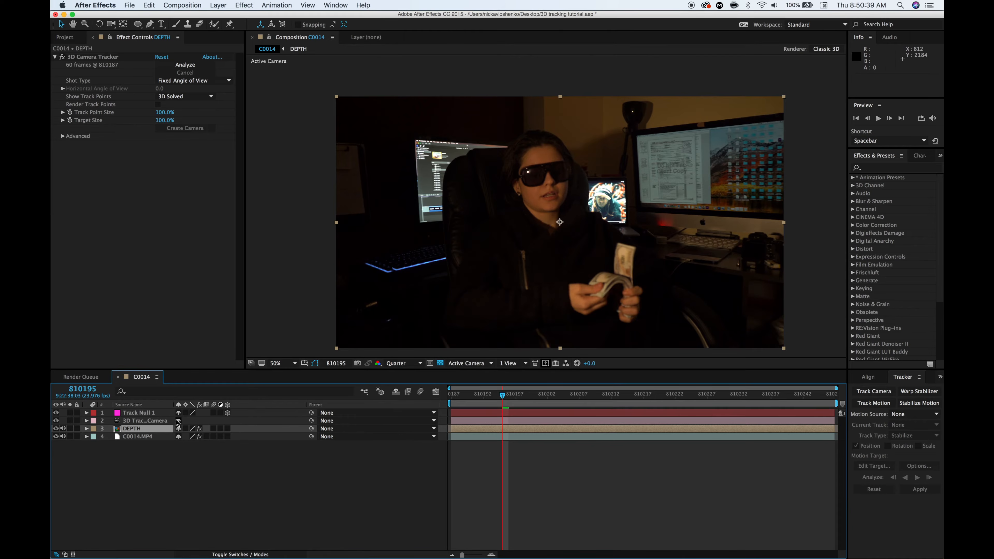
Place the DEPTH layer, hidden, at the top of the layer stack and open its composition
drag(136, 429, 135, 412)
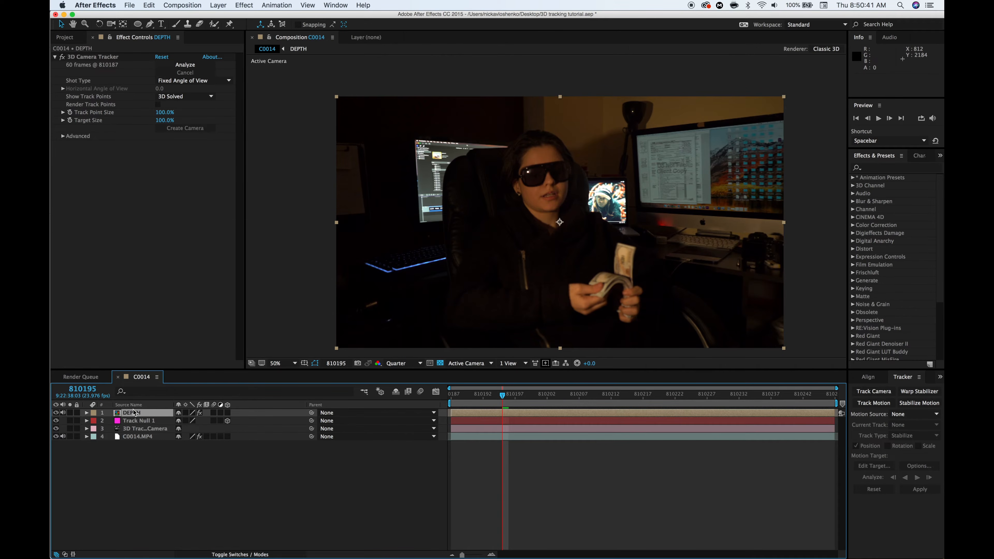
click(56, 413)
double_click(136, 414)
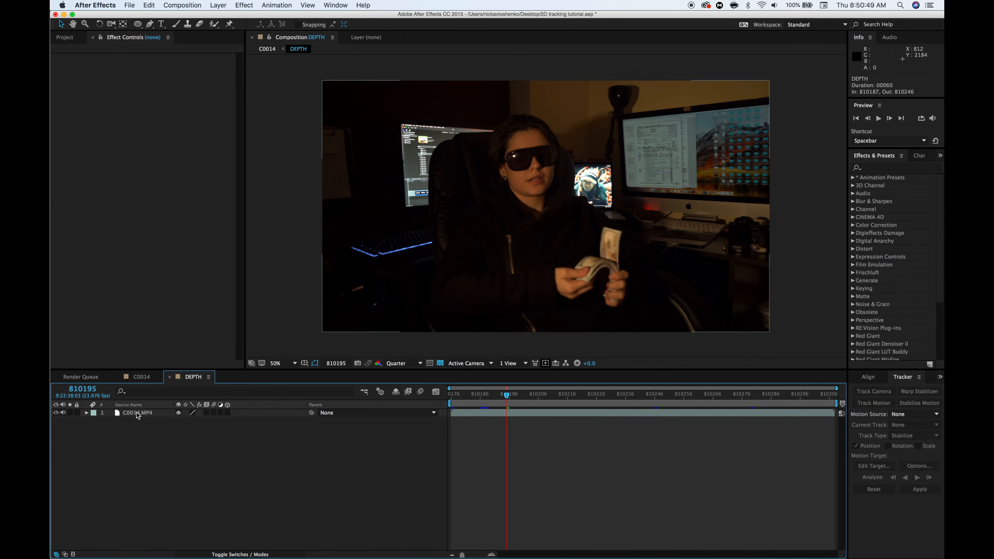
Select the C0014.MP4 layer in DEPTH, set the preview resolution to Full and go to the first frame, 810176
click(137, 413)
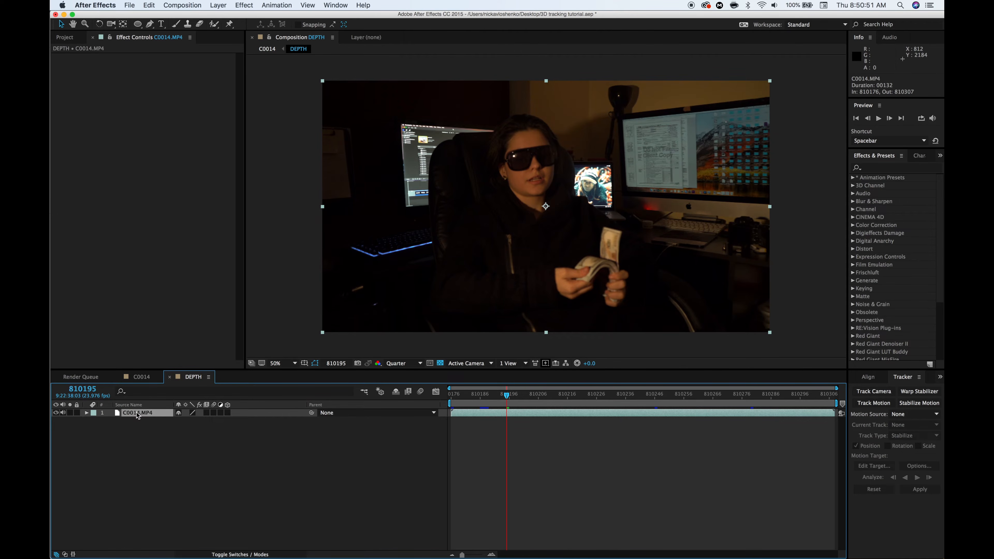
key(period)
key(space)
drag(475, 287, 505, 221)
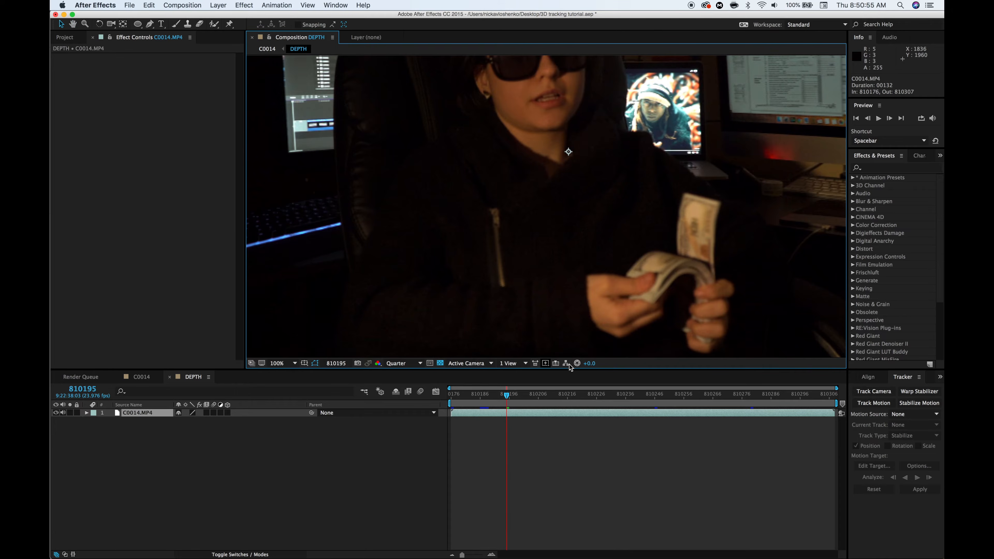
click(403, 363)
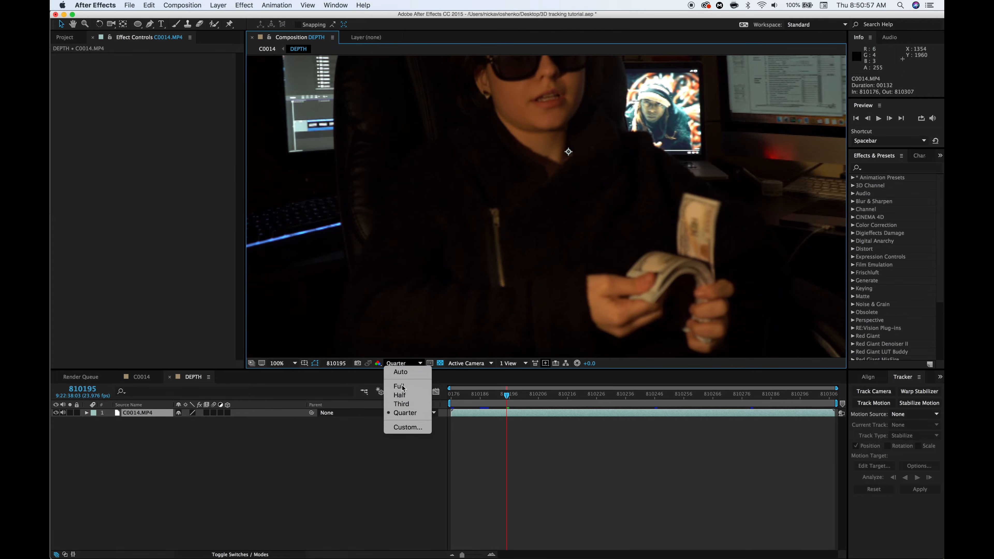
click(393, 387)
click(451, 396)
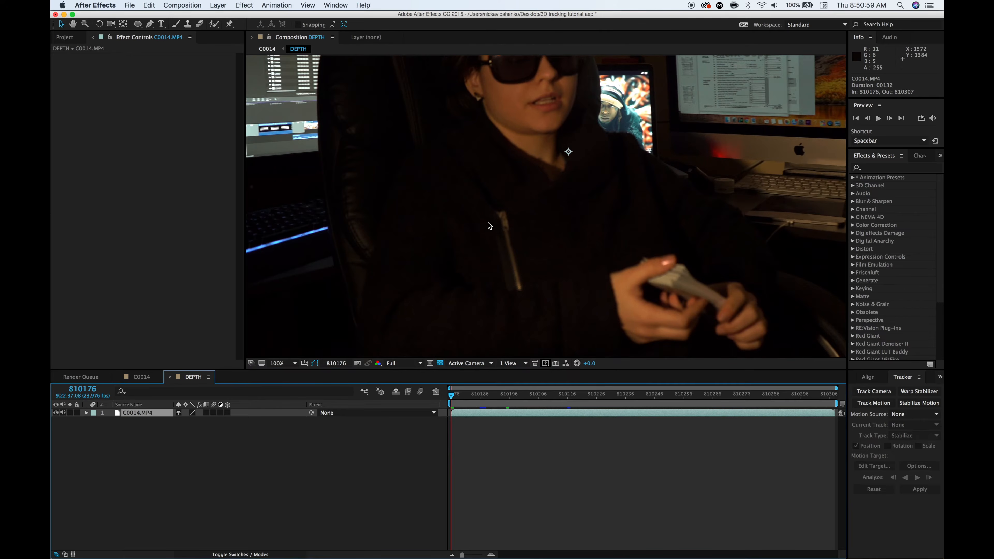
key(comma)
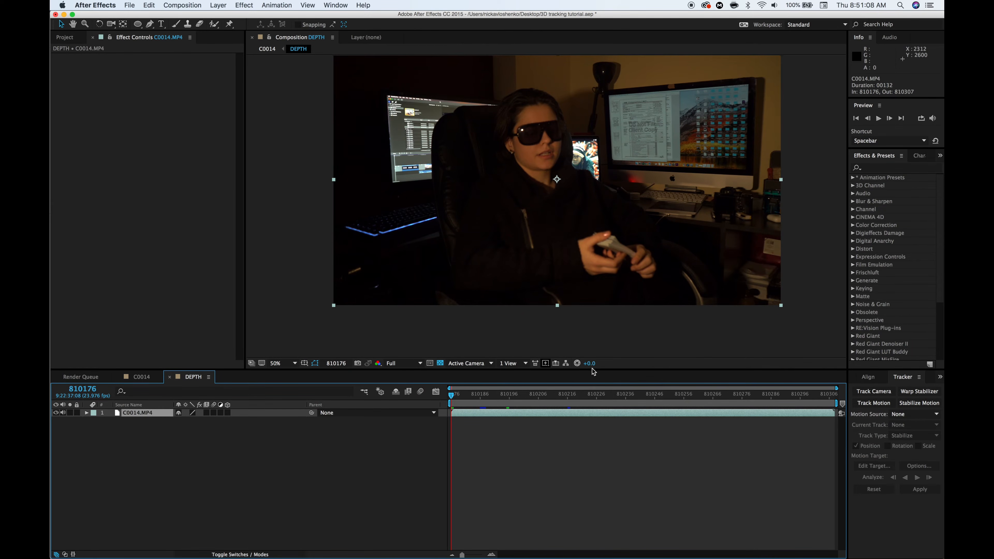
Raise the preview exposure to +4.9 and compare the brightened image with the unadjusted one
drag(591, 367, 614, 364)
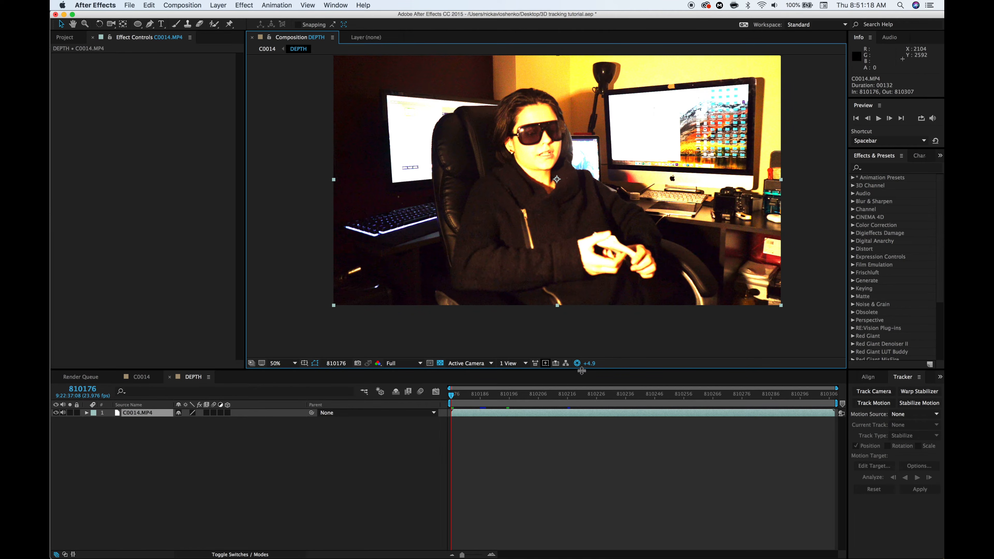
click(577, 364)
click(577, 363)
click(577, 363)
click(577, 363)
click(577, 363)
Start a RotoBezier mask on C0014.MP4 with the Pen tool, tracing from below the frame up the chair's lower left side to the keyboard
scroll(467, 292, up, 2)
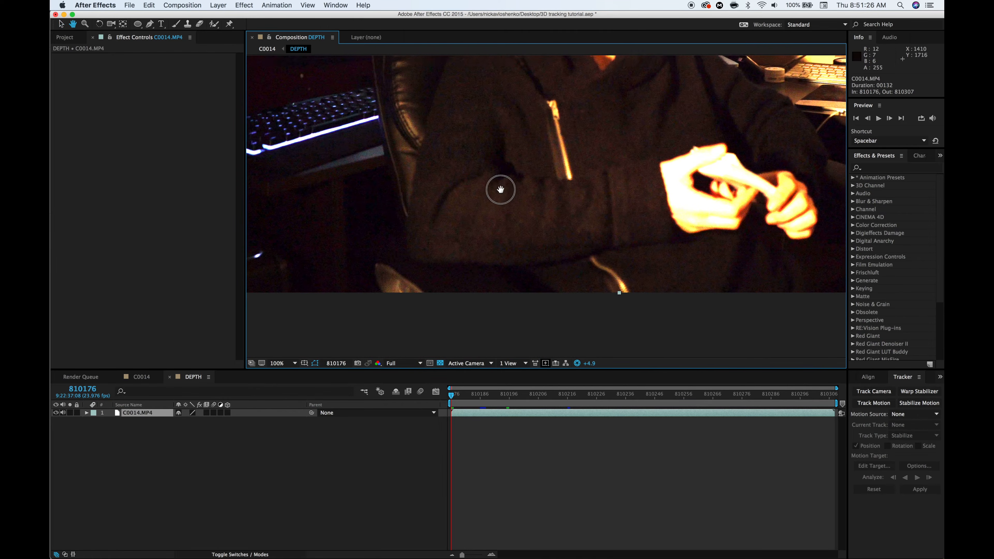
click(149, 24)
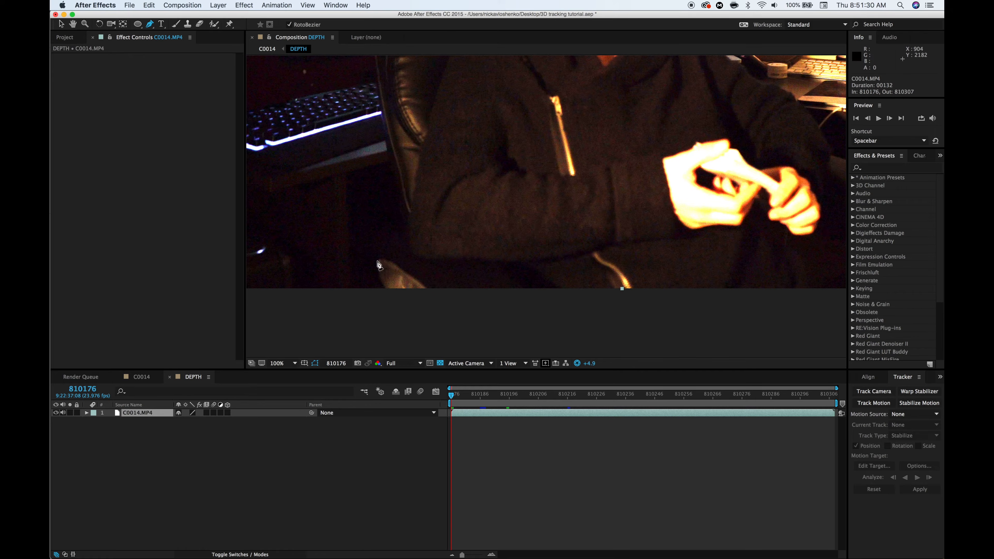
click(386, 296)
click(371, 261)
click(375, 225)
click(398, 224)
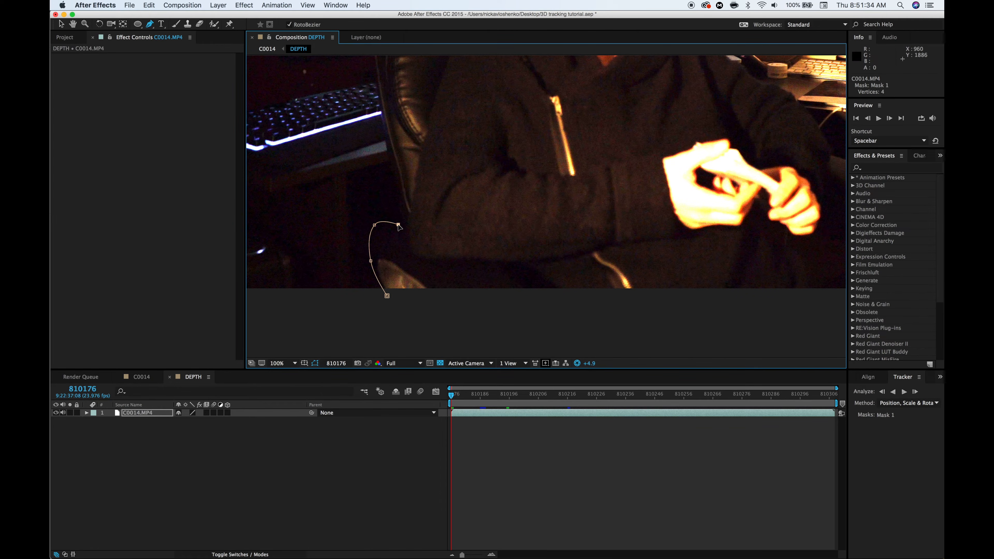
click(392, 162)
click(383, 119)
Continue the mask up the left edge of the chair back and around its upper corner
scroll(396, 98, up, 3)
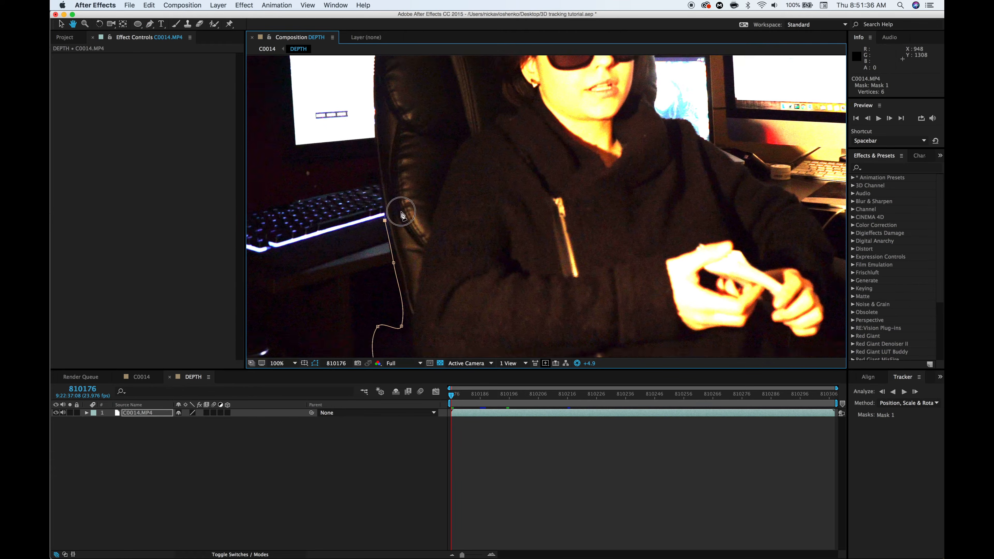
click(378, 175)
drag(392, 144, 396, 234)
click(379, 216)
click(380, 215)
click(385, 140)
click(399, 120)
click(422, 114)
click(429, 102)
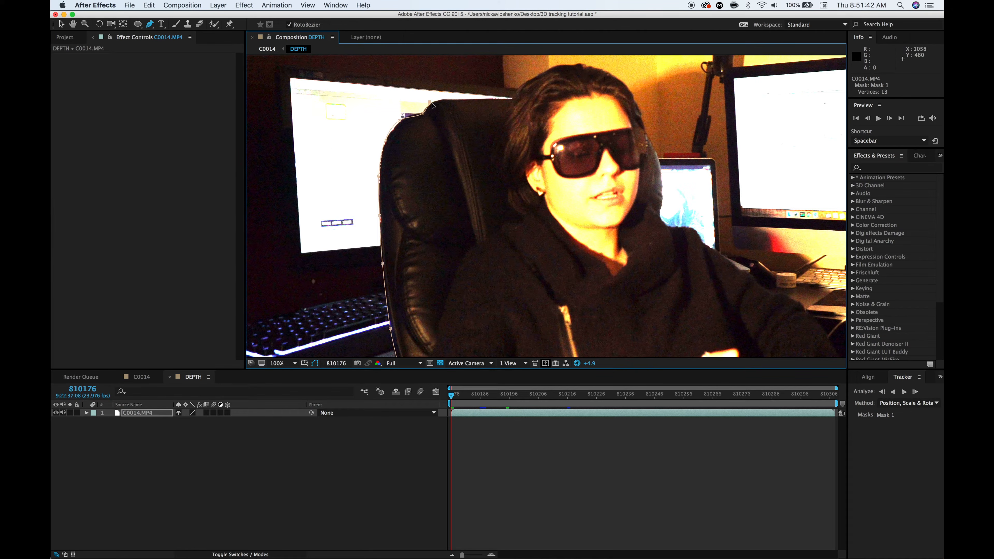
Extend the mask over the top of the woman's hair and down the right side of her head to the shoulder beside the laptop
click(541, 72)
click(571, 66)
key(super+z)
click(599, 72)
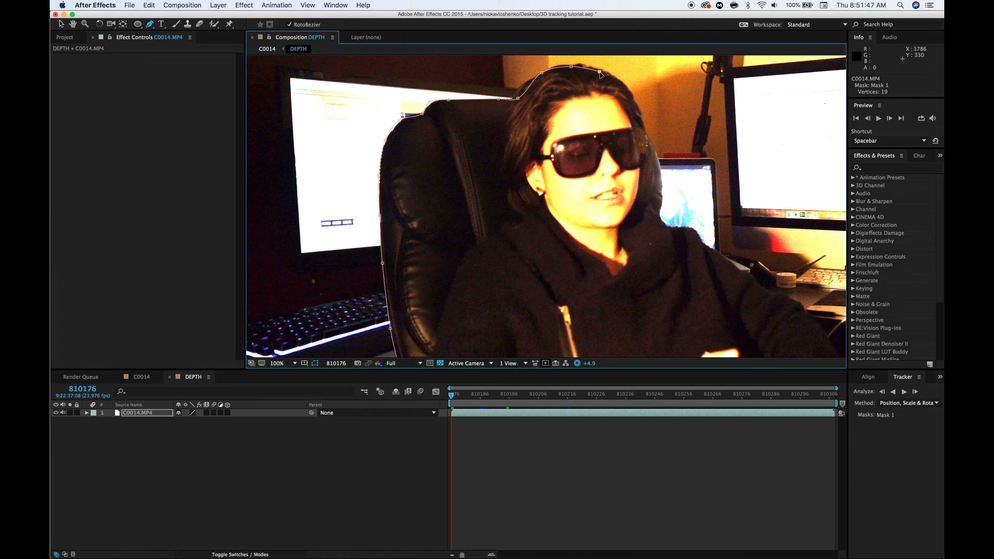
click(645, 133)
click(653, 151)
click(663, 180)
drag(672, 233, 528, 236)
click(526, 230)
click(550, 233)
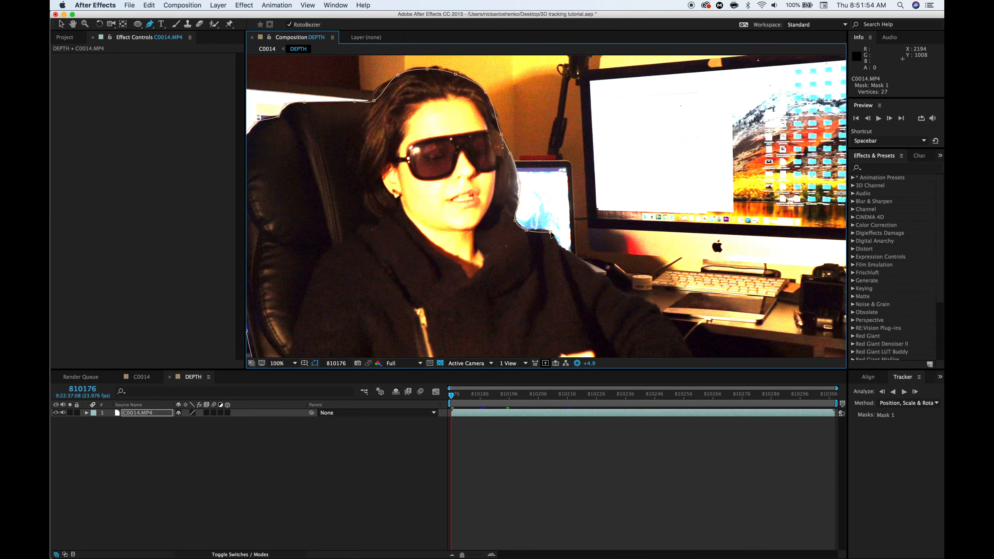
Trace the mask down the woman's shoulder and along the outside of her arm past the desk edge
click(560, 245)
click(601, 279)
drag(601, 278, 458, 199)
click(479, 214)
click(504, 220)
click(525, 239)
click(545, 267)
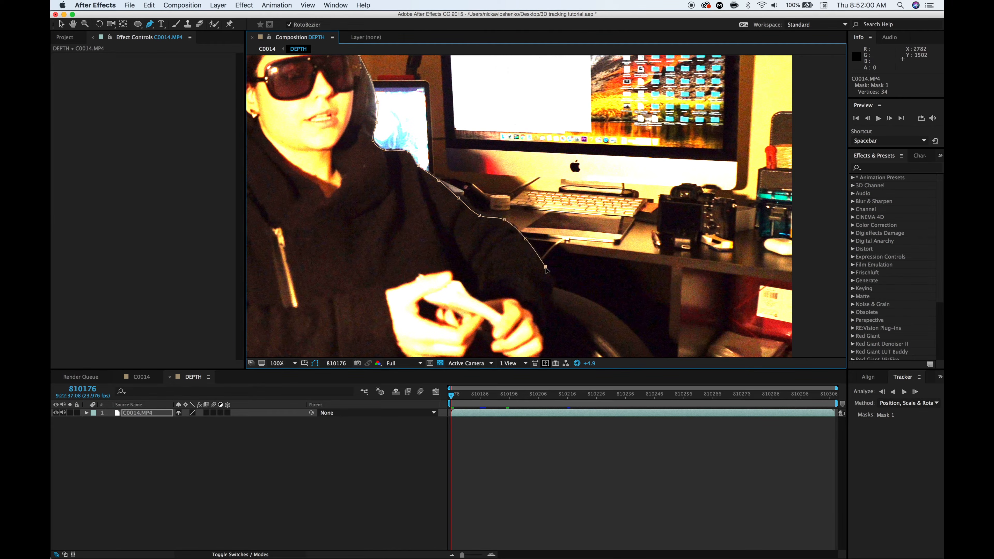
Continue the mask around the outside of the chair's right armrest and past the lower edge of the frame
click(591, 301)
drag(592, 301, 498, 247)
click(496, 228)
click(518, 255)
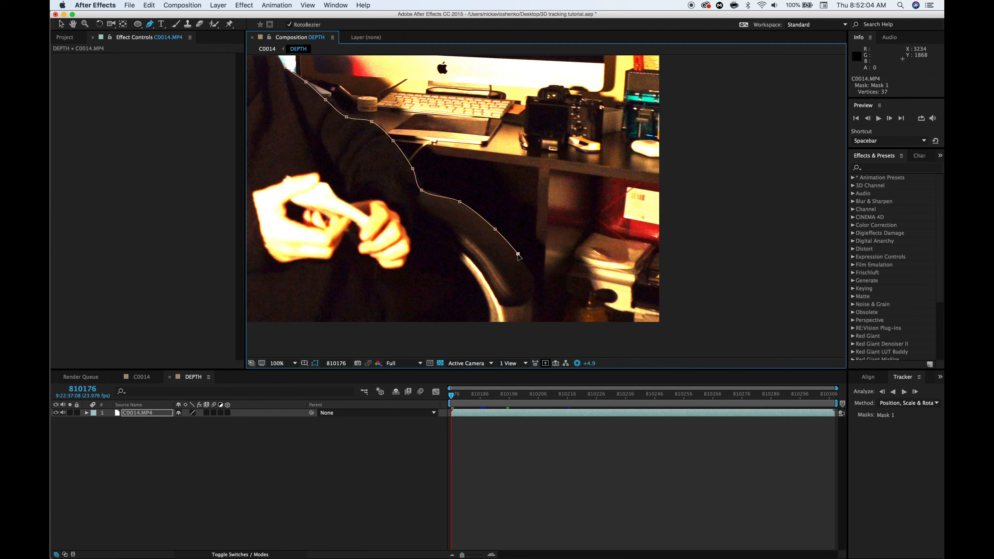
click(534, 280)
click(531, 311)
click(531, 333)
Close the mask around the woman and chair by running its outline below the frame back to the starting point
drag(447, 316, 552, 208)
click(541, 275)
drag(421, 245, 603, 242)
click(382, 251)
click(298, 251)
click(265, 219)
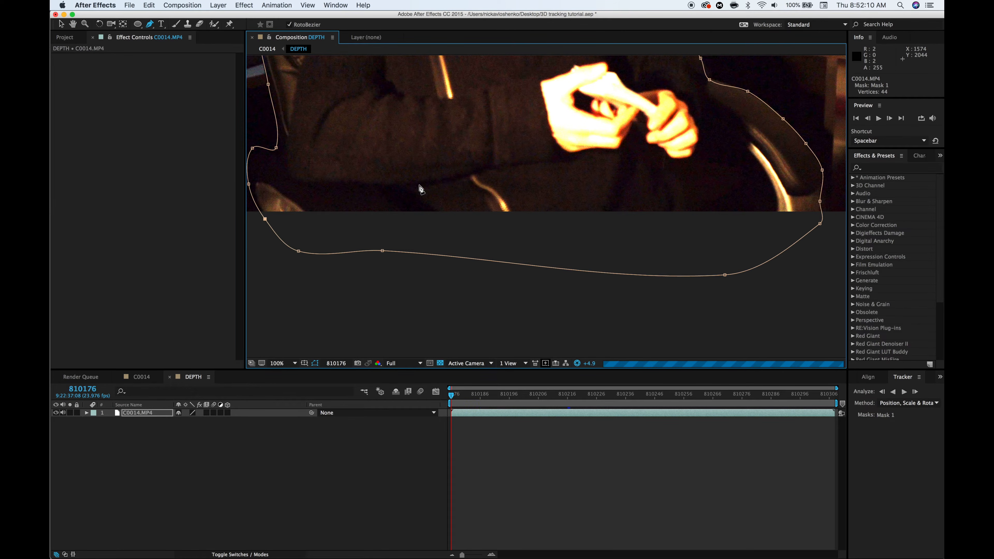
Reveal the mask properties of C0014.MP4 and set Mask 1's mode to None
key(comma)
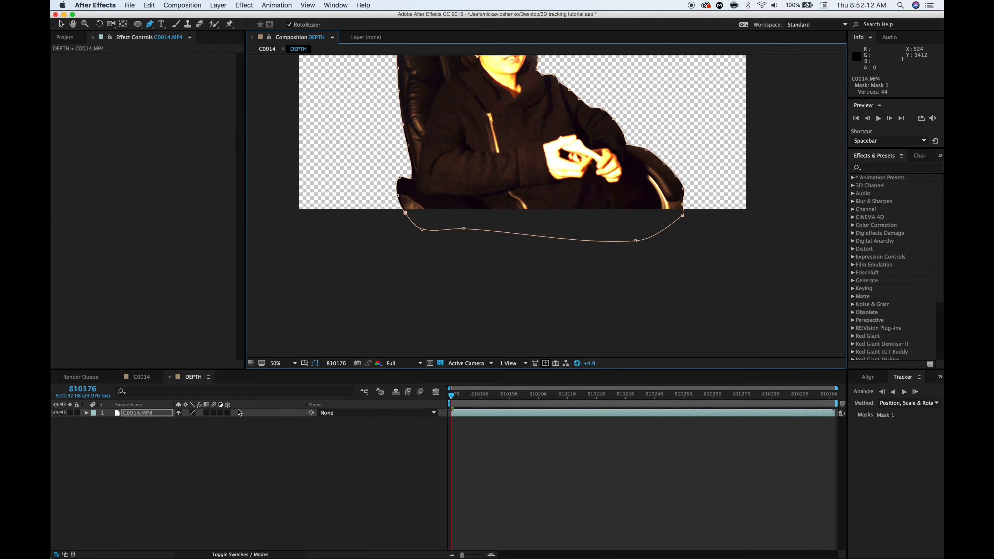
key(m)
key(m)
click(196, 421)
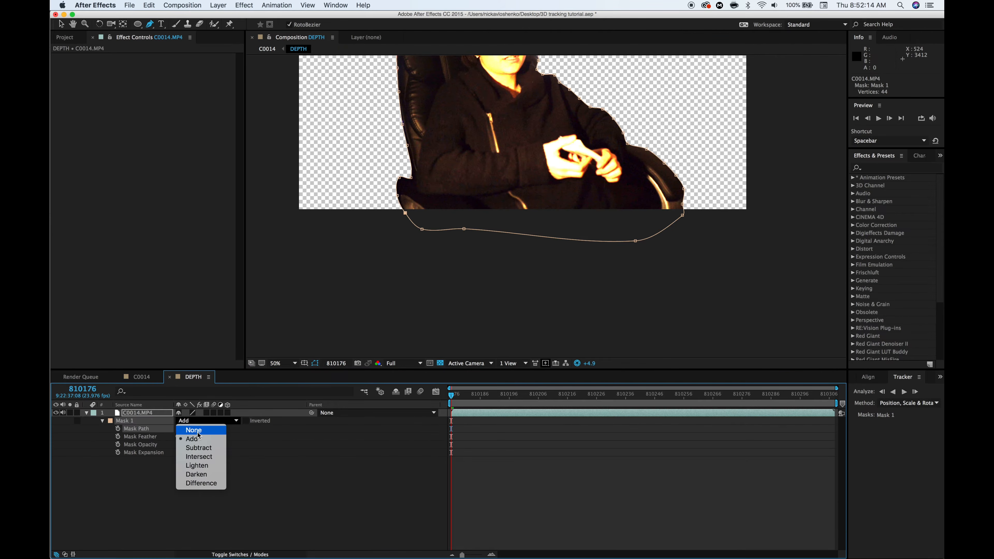
click(135, 414)
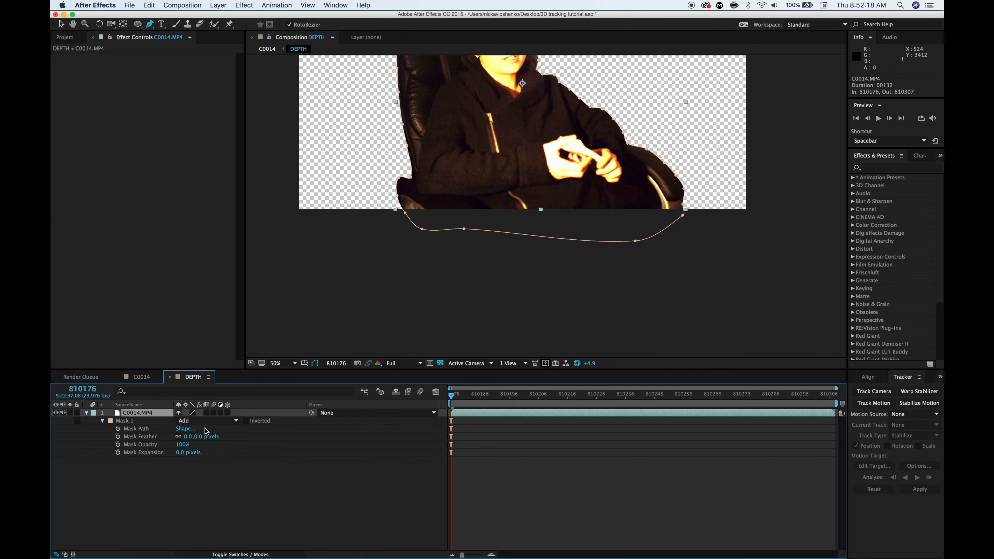
click(198, 421)
click(194, 425)
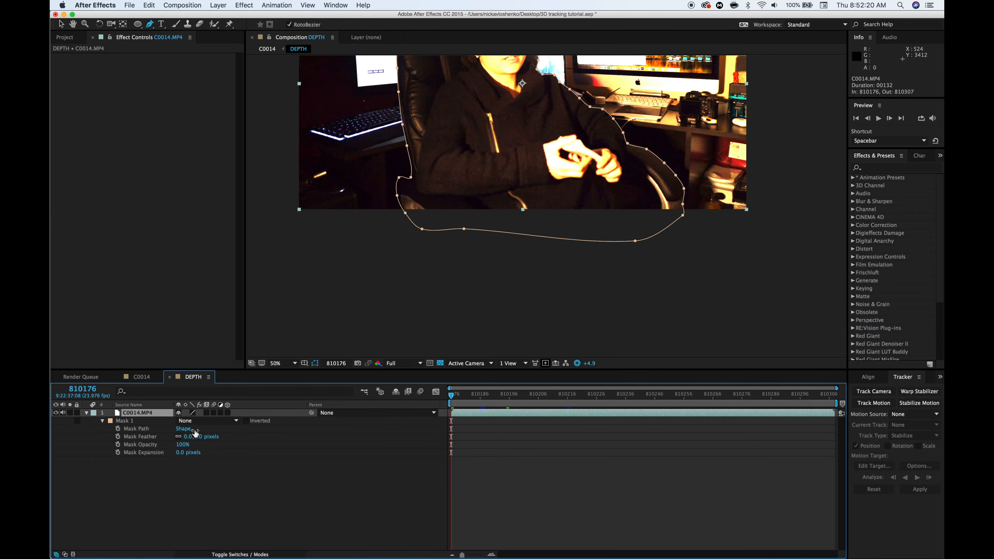
Switch to the Selection tool and enable Mask Path keyframing for Mask 1 at frame 810176
click(72, 24)
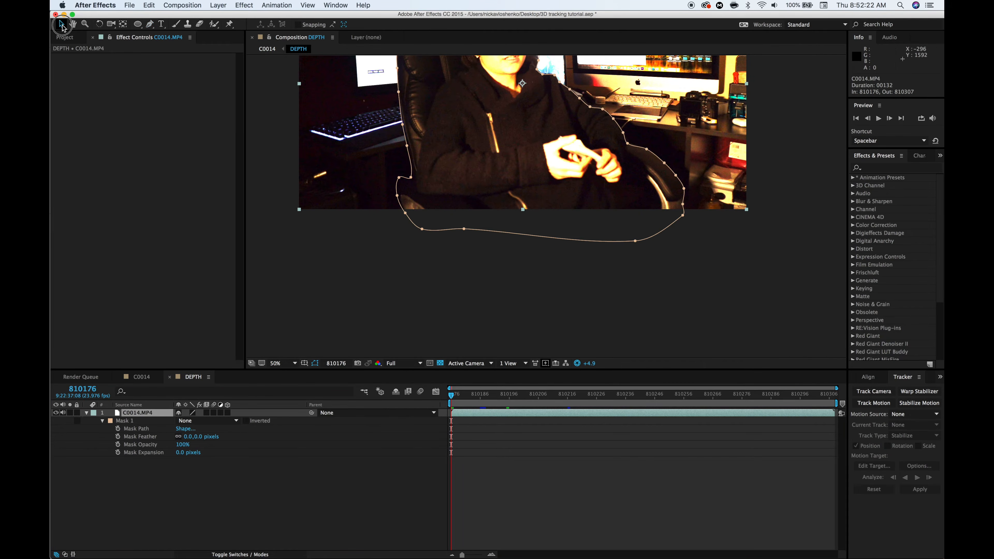
drag(511, 151, 509, 254)
key(v)
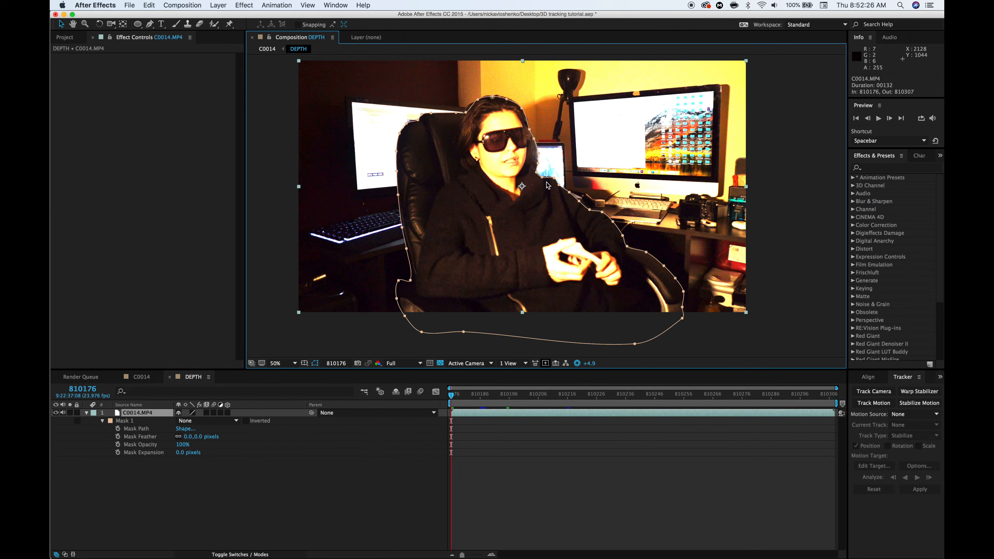
click(118, 429)
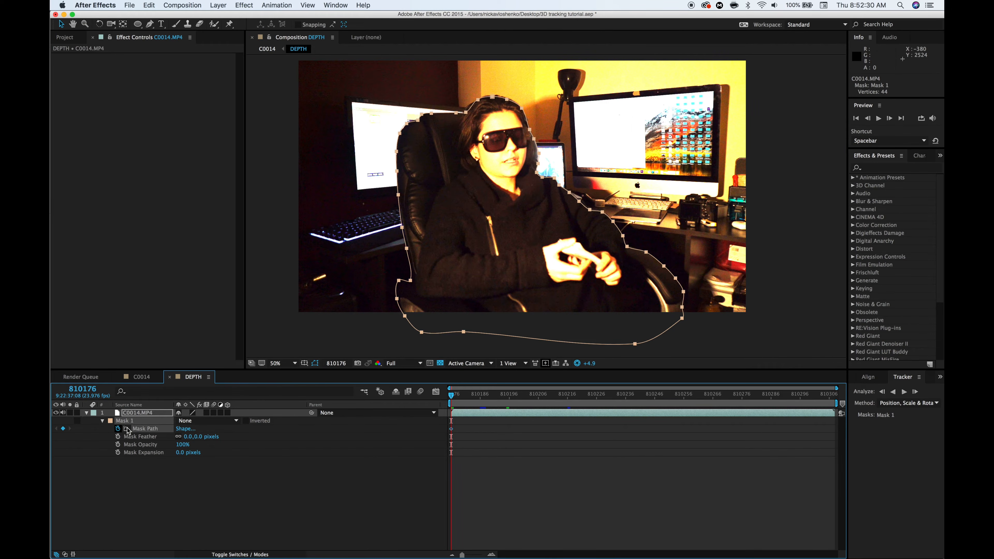
Go to frame 810216 and shift the whole Mask 1 path toward the woman's new head position
click(568, 396)
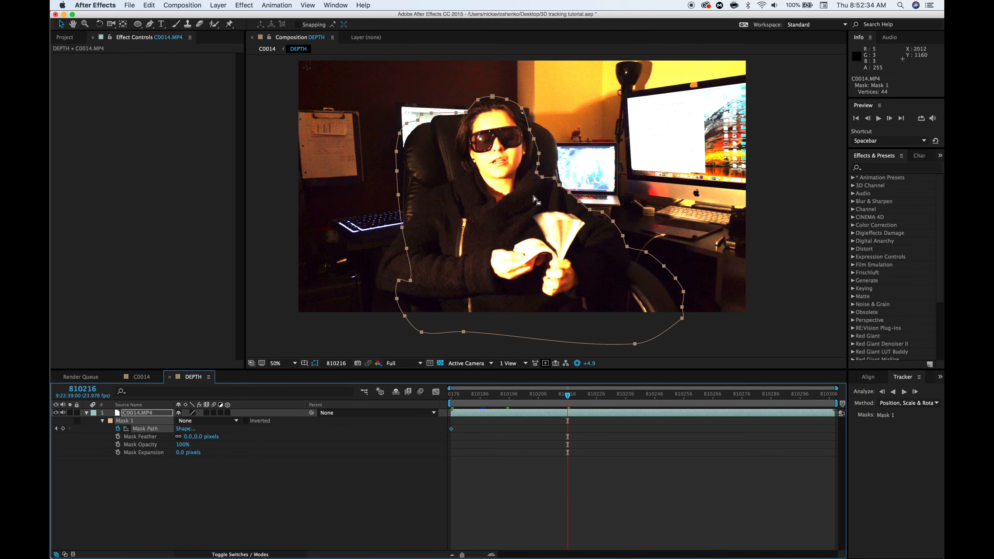
scroll(543, 167, up, 1)
drag(491, 112, 576, 209)
click(524, 84)
drag(524, 84, 517, 85)
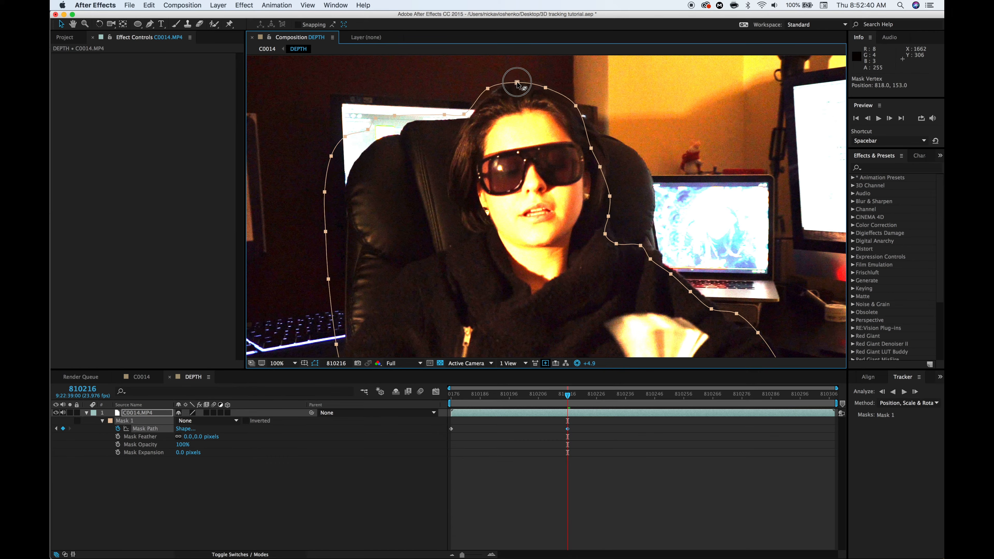
Adjust individual mask vertices beside the hair and along the top of the chair at frame 810216, undoing the last moves
click(484, 142)
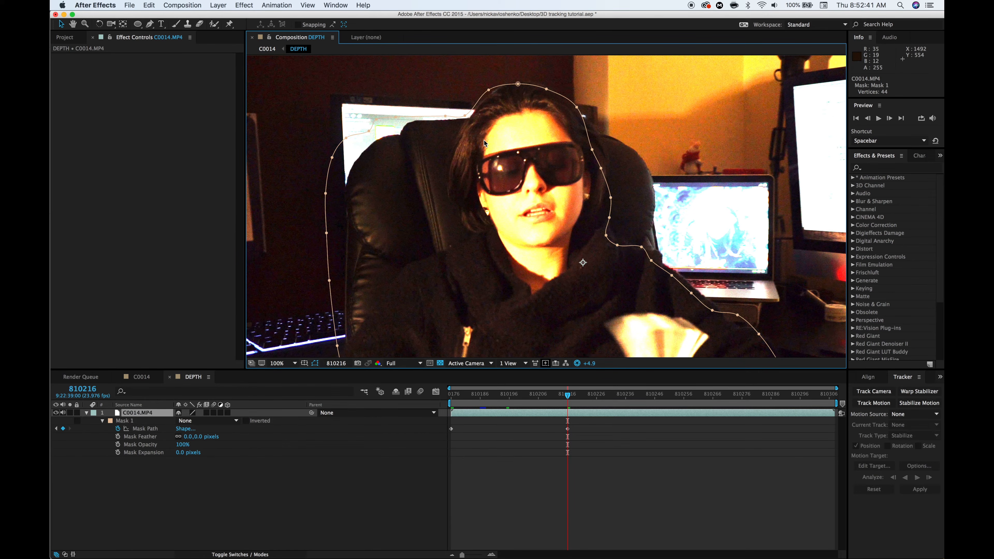
click(469, 119)
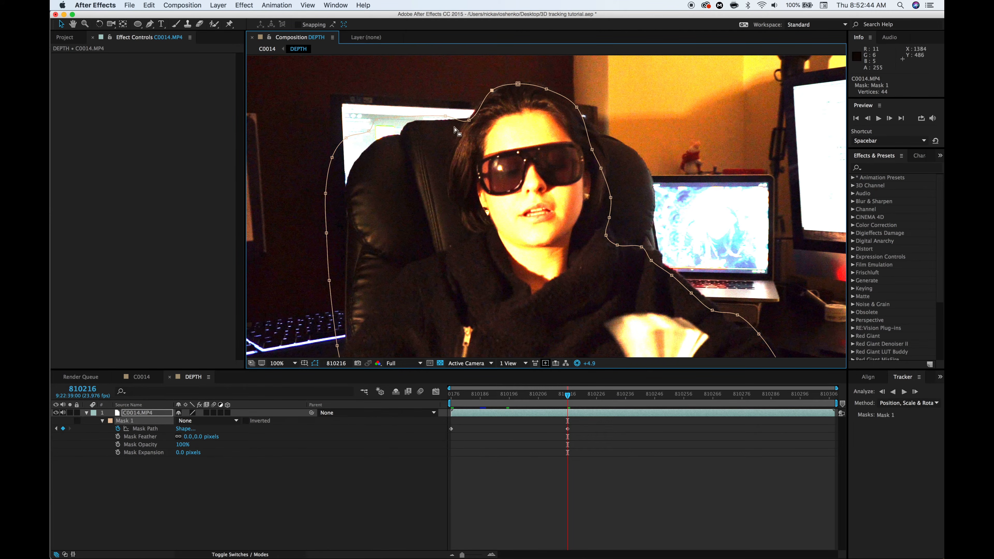
mouse_move(445, 115)
mouse_down()
mouse_move(404, 120)
mouse_move(445, 120)
mouse_up()
drag(354, 112, 372, 128)
drag(301, 105, 382, 177)
key(super+z)
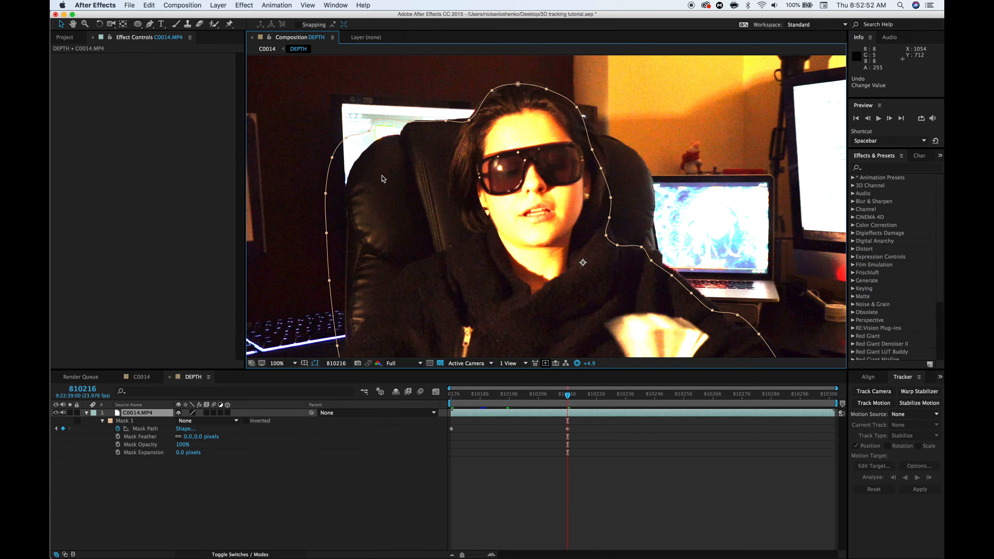
key(super+z)
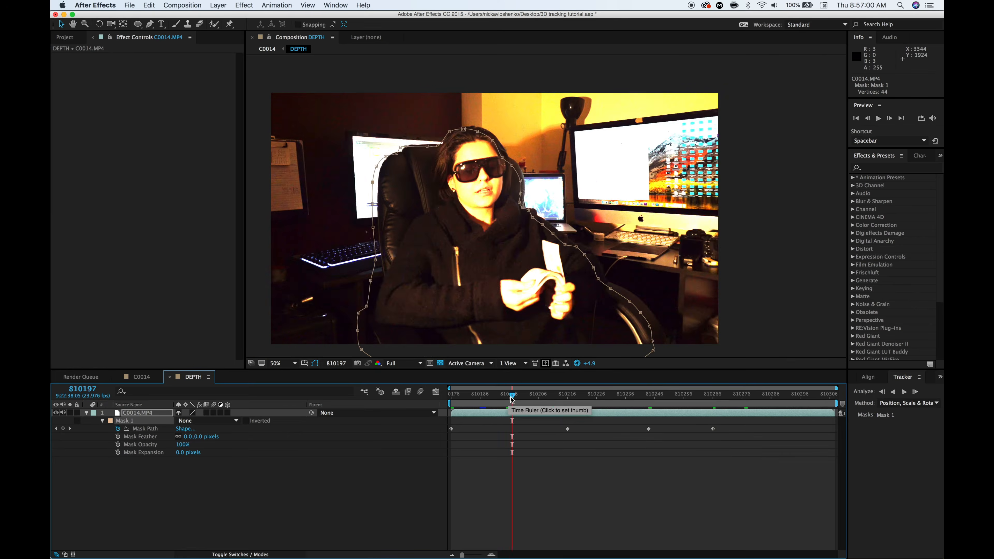
Refine Mask 1's vertices at frame 810193 to follow the right armrest and the left edge of the chair
drag(512, 394, 473, 397)
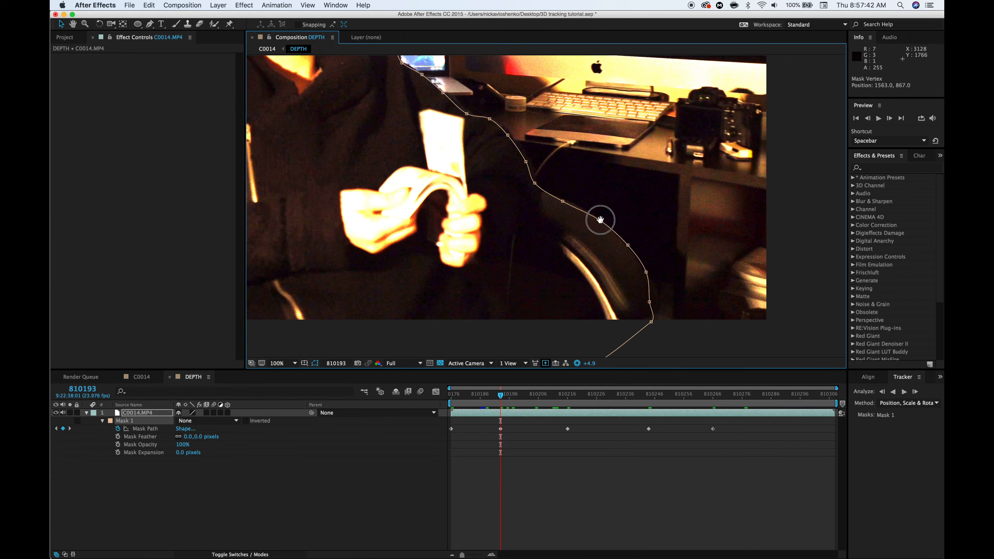
drag(600, 220, 830, 231)
drag(484, 247, 487, 246)
drag(474, 118, 493, 210)
drag(484, 211, 480, 211)
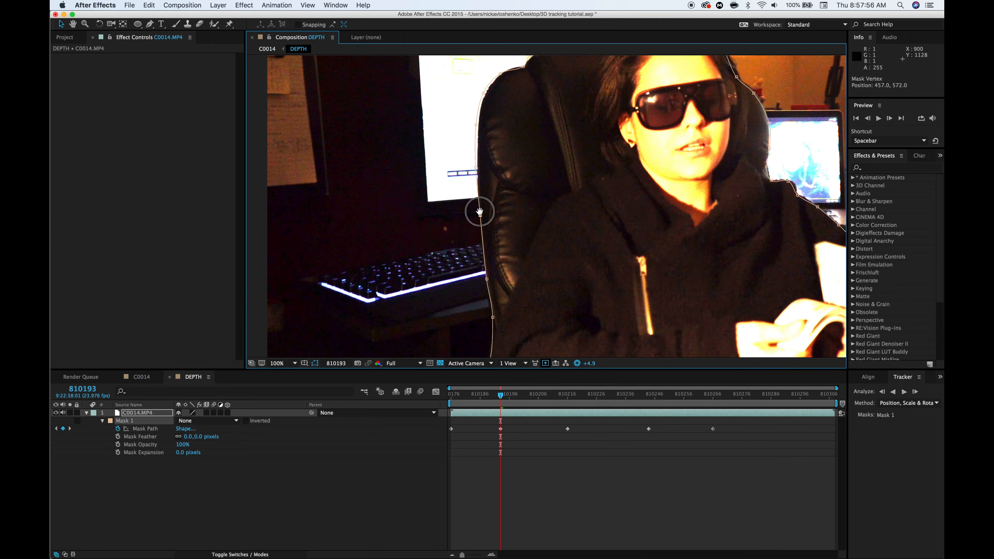
drag(480, 165, 492, 225)
drag(626, 204, 435, 173)
key(comma)
Check how the mask follows the woman and chair at frames between 810248 and 810272
drag(500, 395, 660, 396)
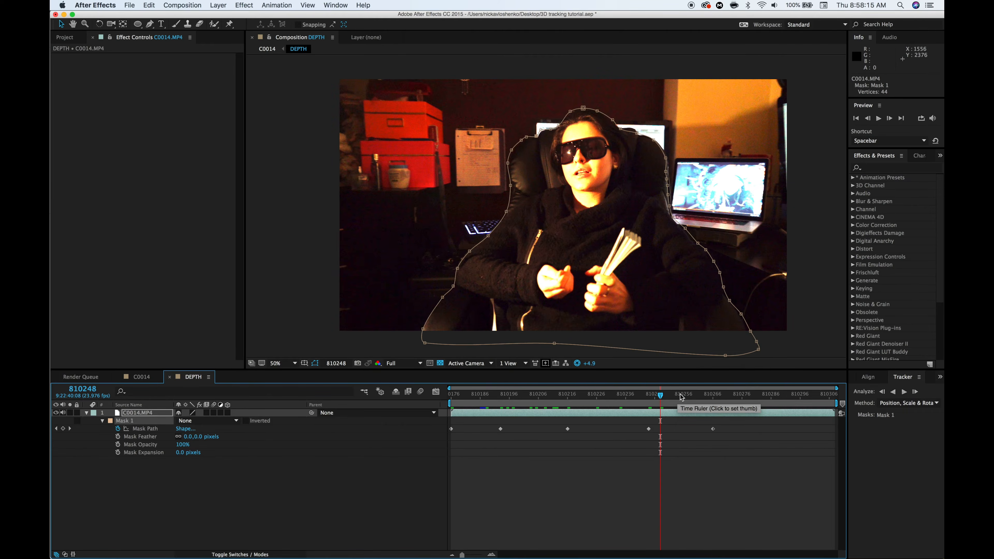
click(681, 396)
click(730, 396)
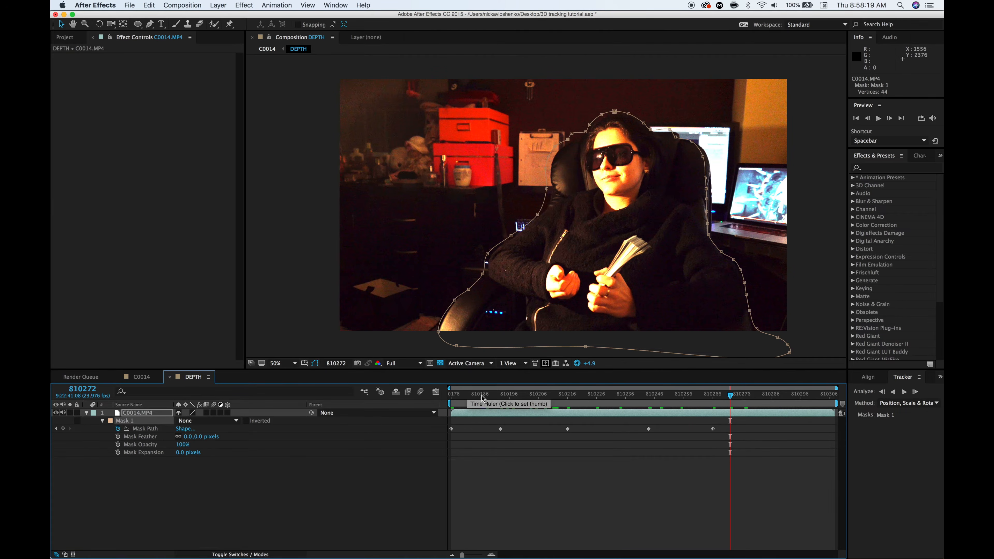
Return to frame 810176, save the project and turn off the transparency grid
drag(479, 396, 436, 398)
key(super+s)
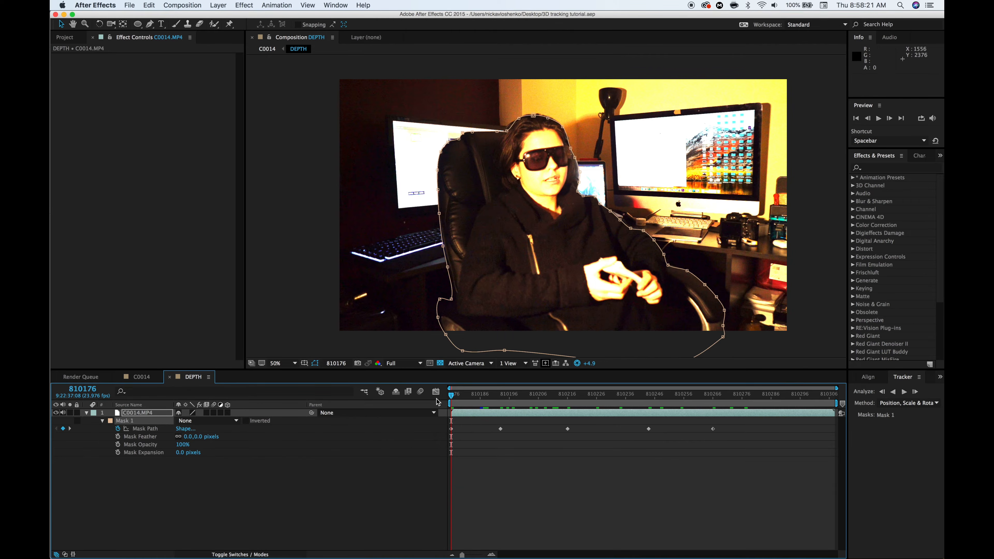
click(439, 362)
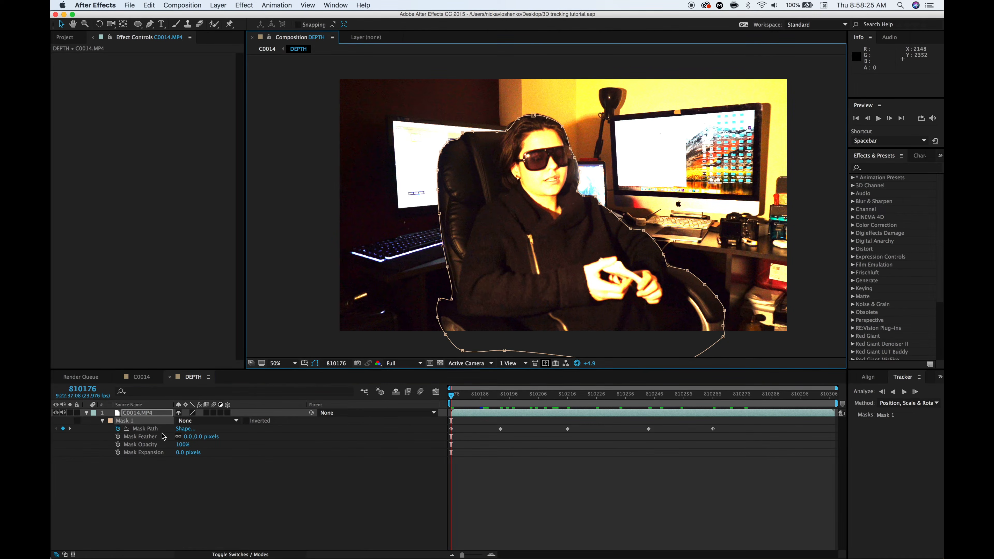
Set the mode of Mask 1 on the C0014.MP4 layer to Add
click(134, 422)
click(196, 423)
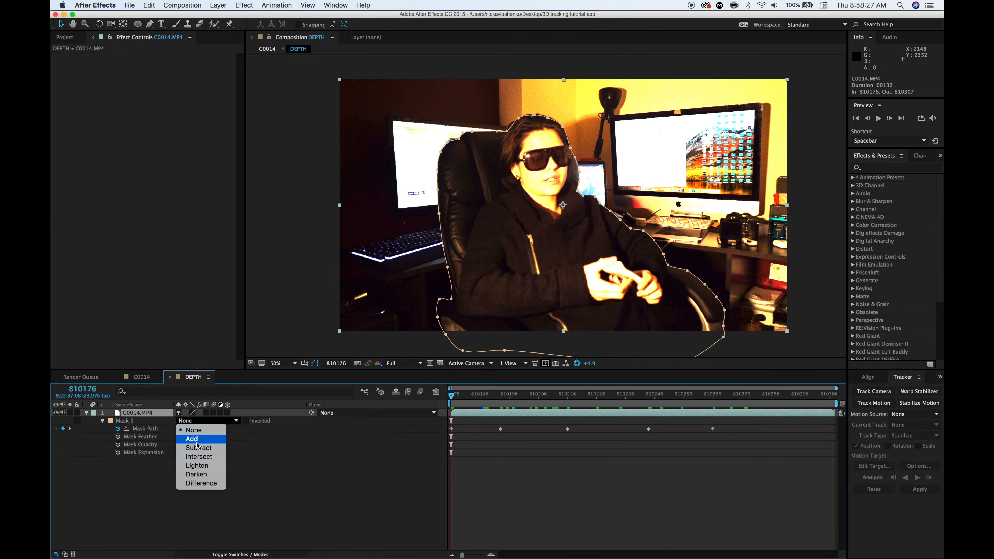
click(192, 439)
Find the Fill effect and apply it to the C0014.MP4 layer in the DEPTH composition
click(882, 164)
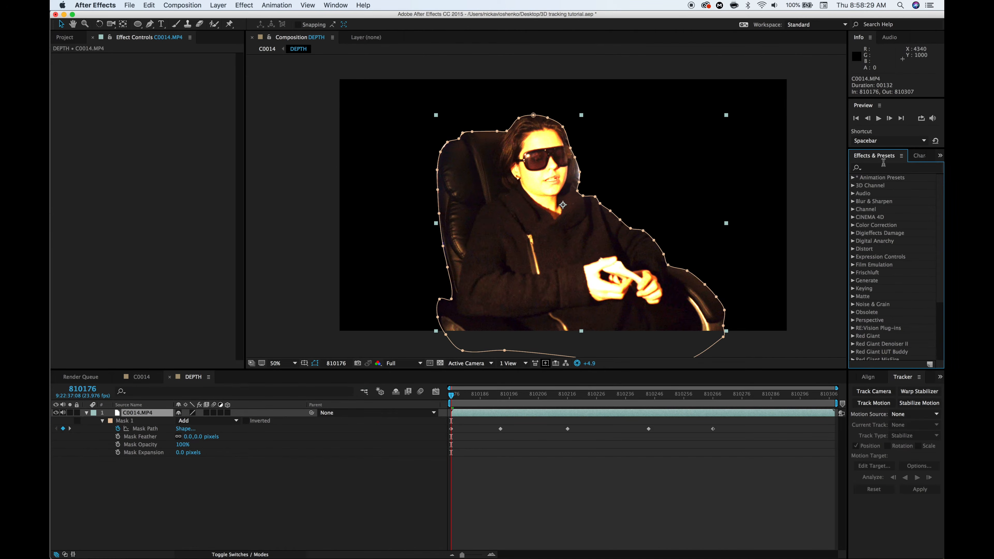
click(884, 168)
text(fill)
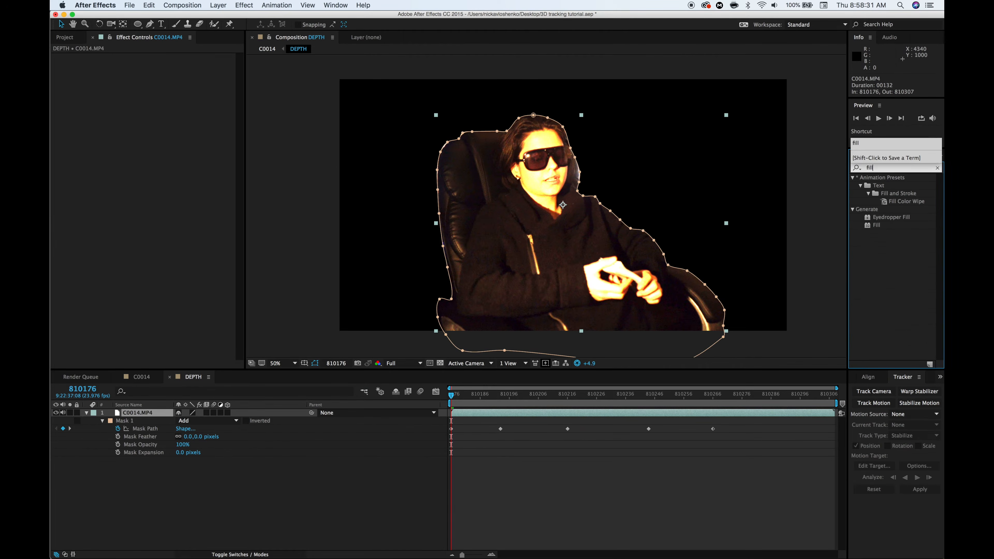
drag(876, 226, 637, 414)
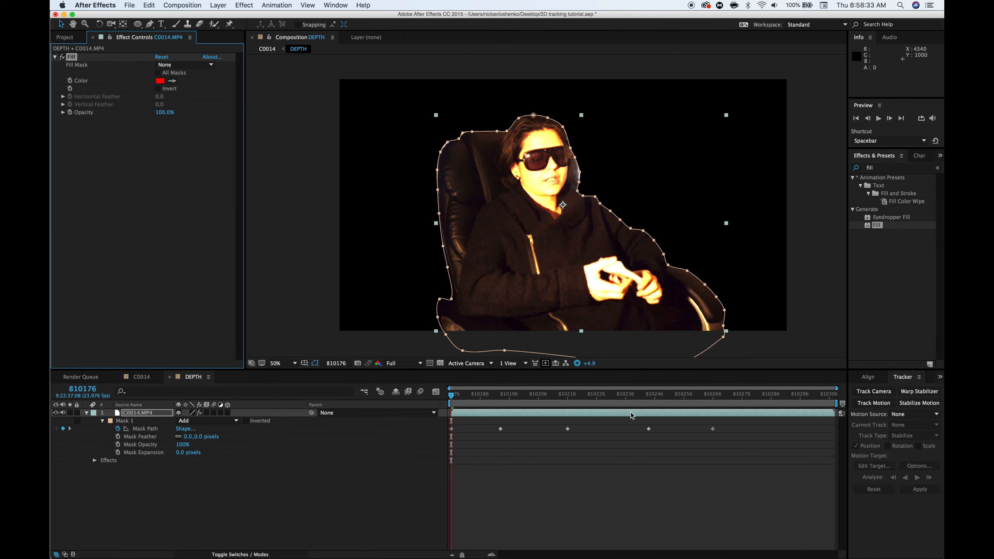
Set the Fill color to white and feather Mask 1 by 32 pixels
click(160, 81)
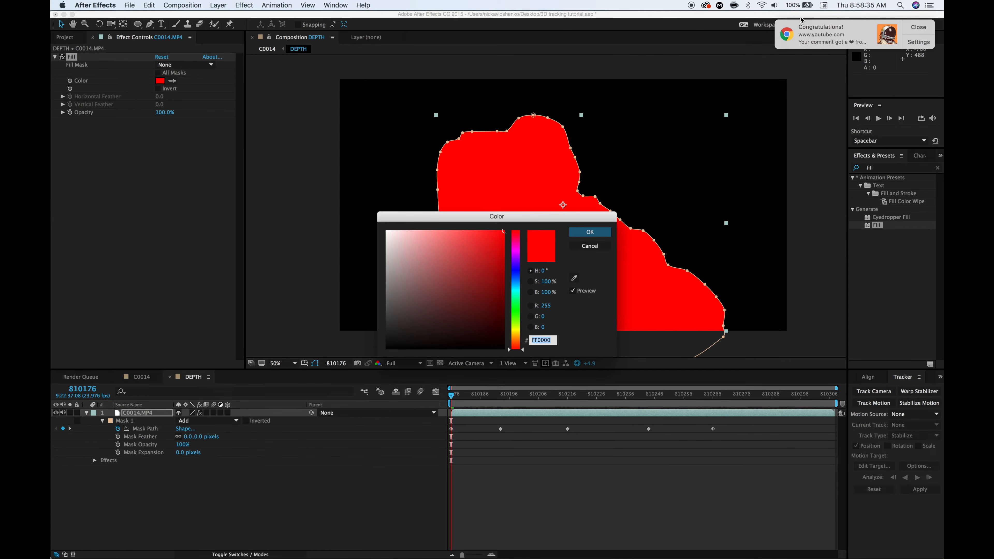
click(920, 28)
drag(440, 271, 345, 181)
click(589, 235)
click(233, 493)
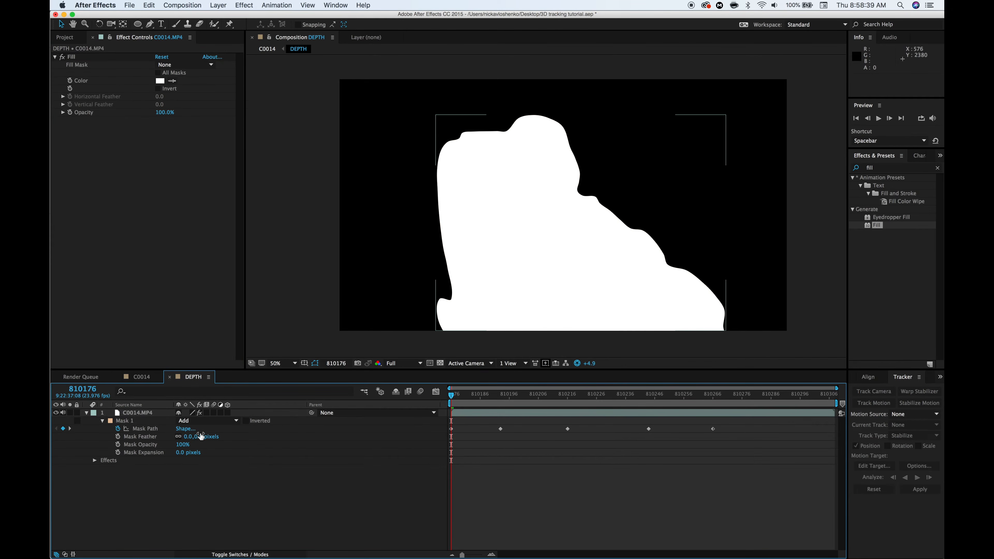
drag(201, 437, 216, 437)
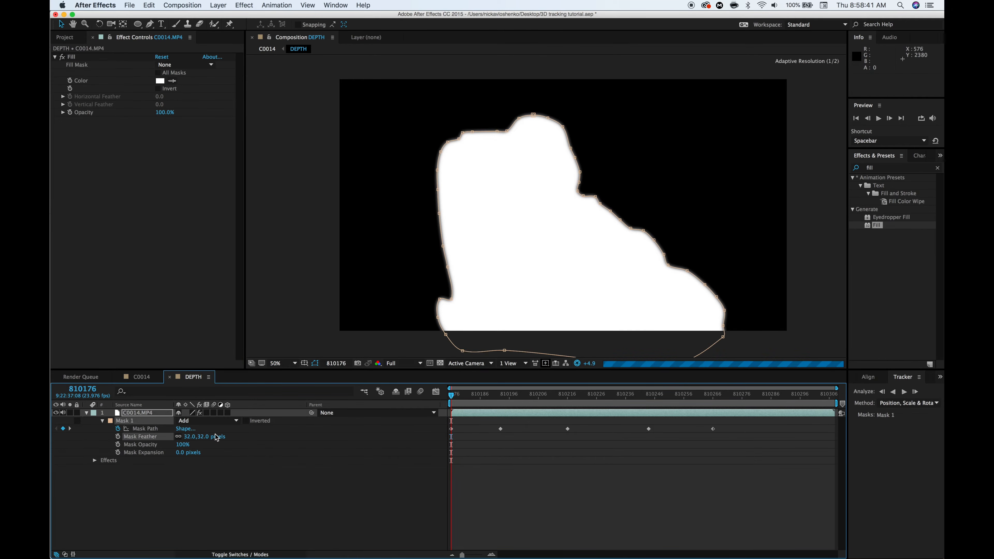
click(317, 536)
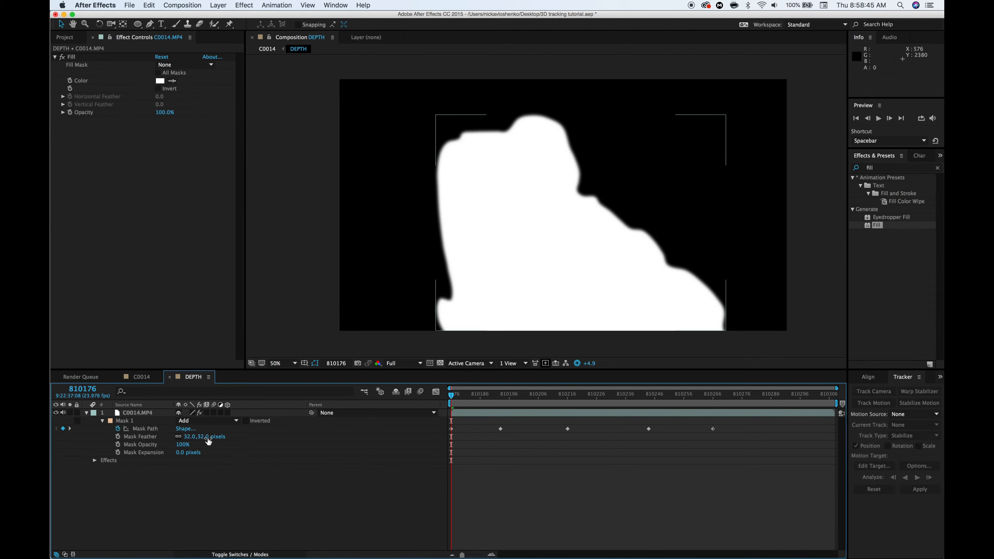
In the C0014 composition at frame 810219, toggle the DEPTH layer's visibility to compare the matte with the footage, leaving the layer hidden
click(147, 377)
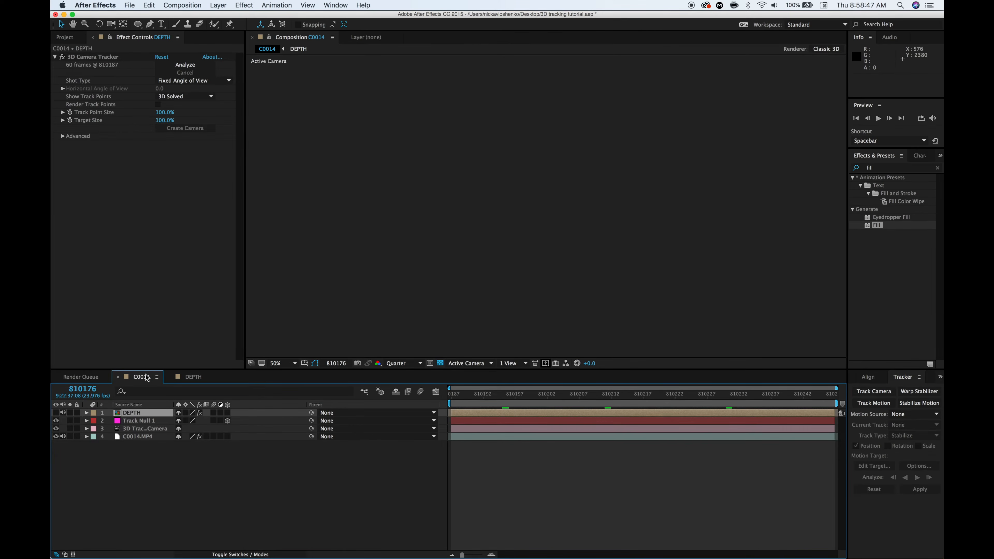
click(657, 396)
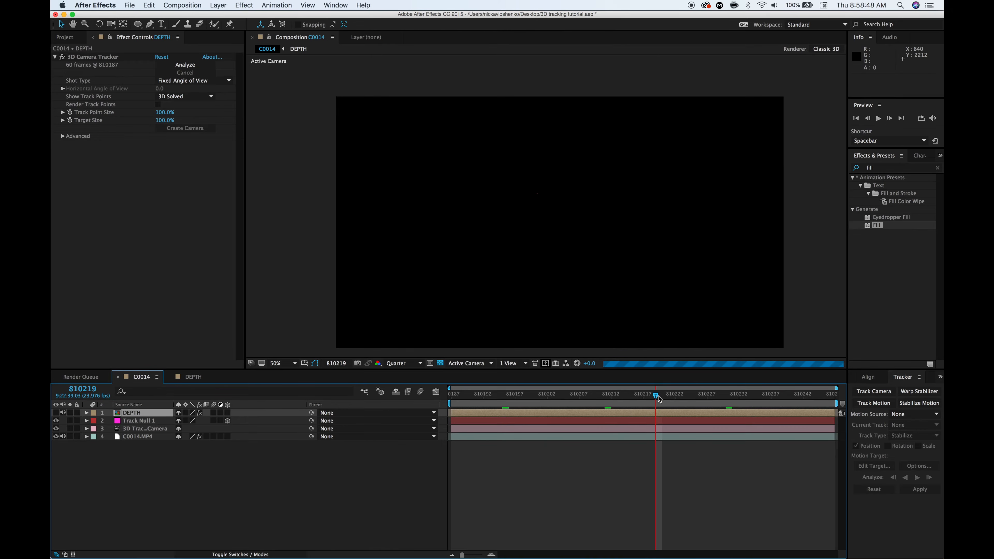
click(56, 413)
click(56, 413)
click(56, 413)
click(56, 413)
click(56, 413)
click(56, 413)
click(56, 413)
click(56, 413)
click(56, 413)
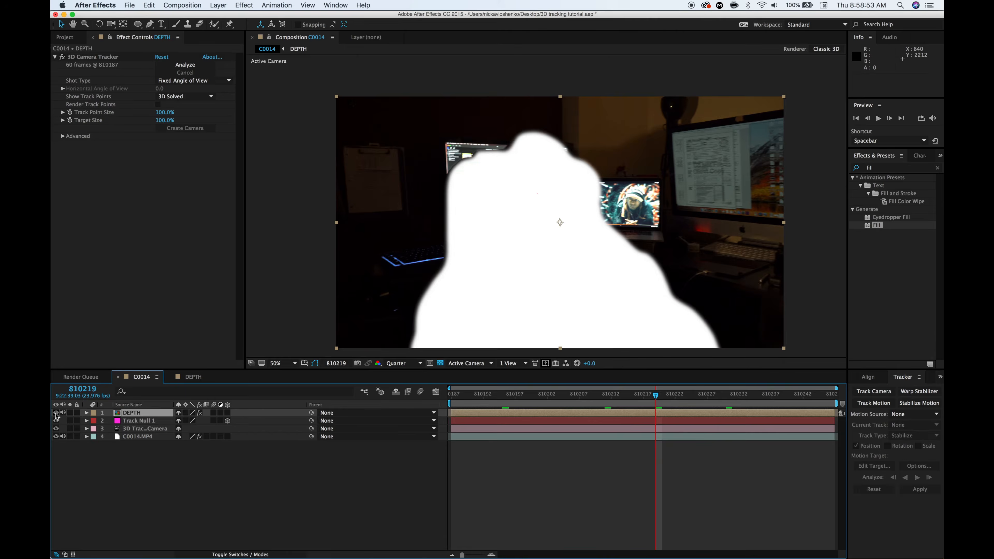
click(56, 413)
click(148, 483)
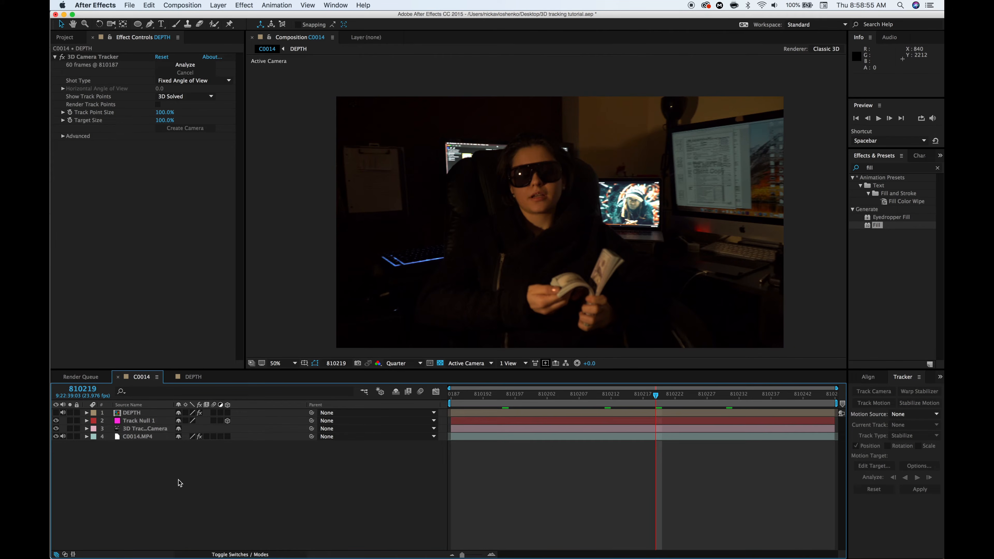
Create an adjustment layer named DOF and place it directly above the C0014.MP4 layer
right_click(228, 485)
mouse_move(265, 473)
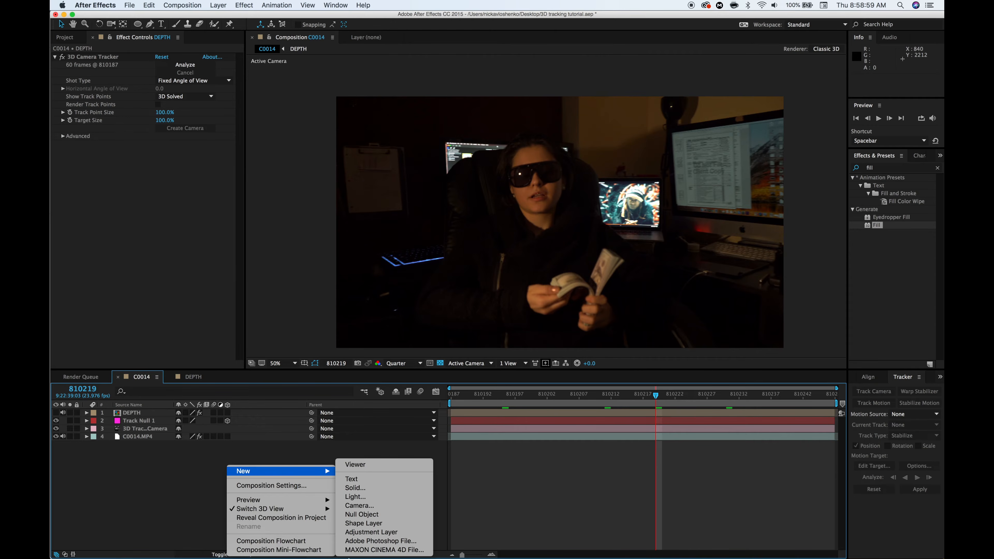
click(364, 532)
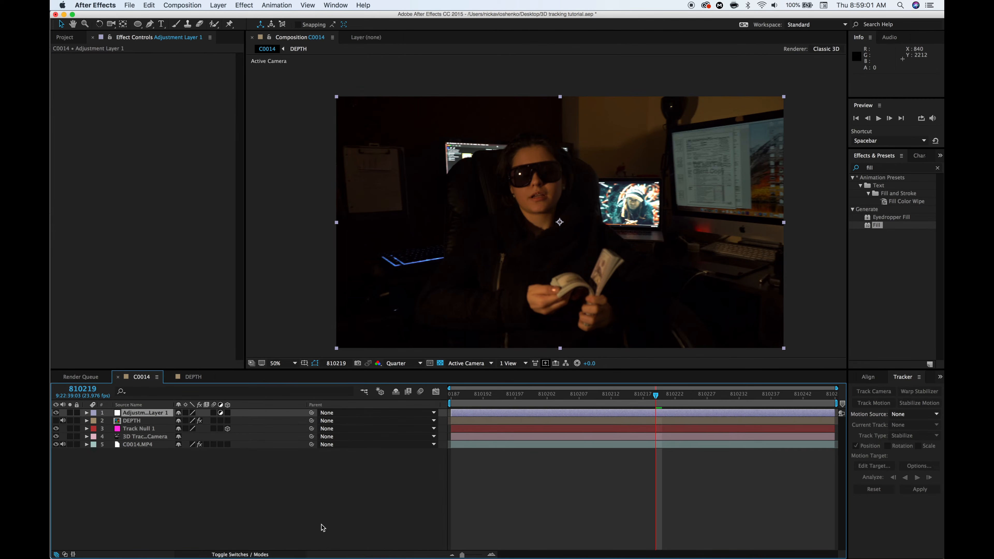
key(Return)
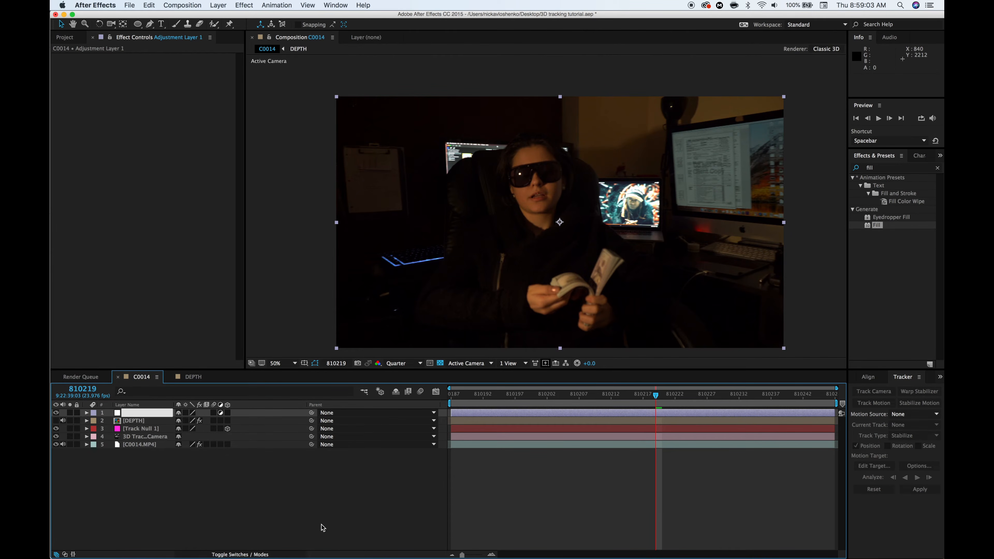
key(Return)
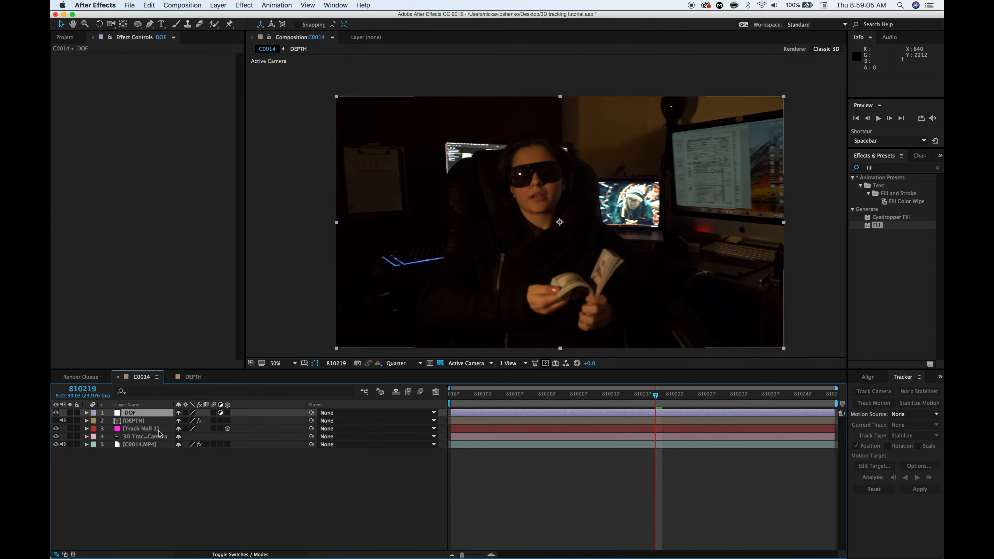
drag(137, 414, 141, 445)
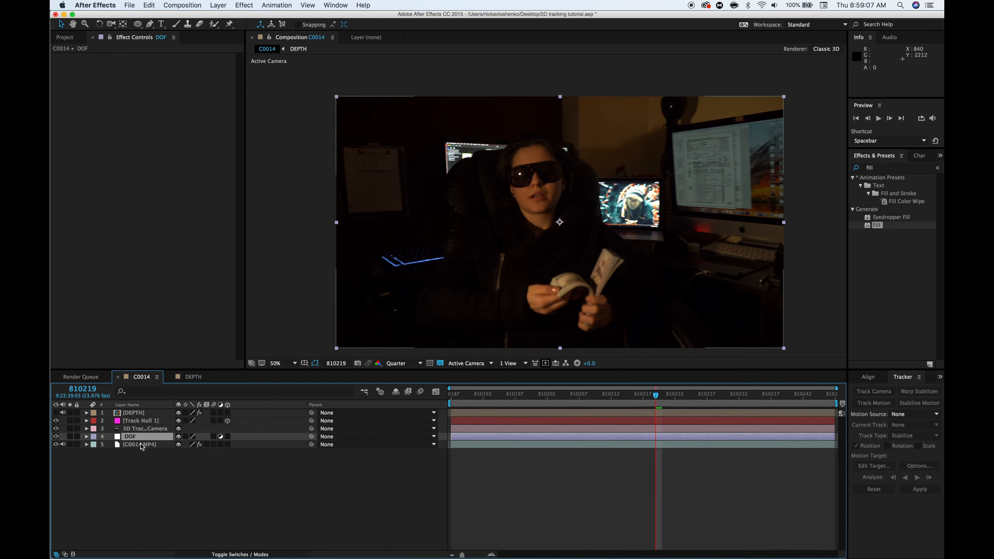
Search the effects for "lens" and clear the search
click(937, 168)
click(887, 170)
text(lens)
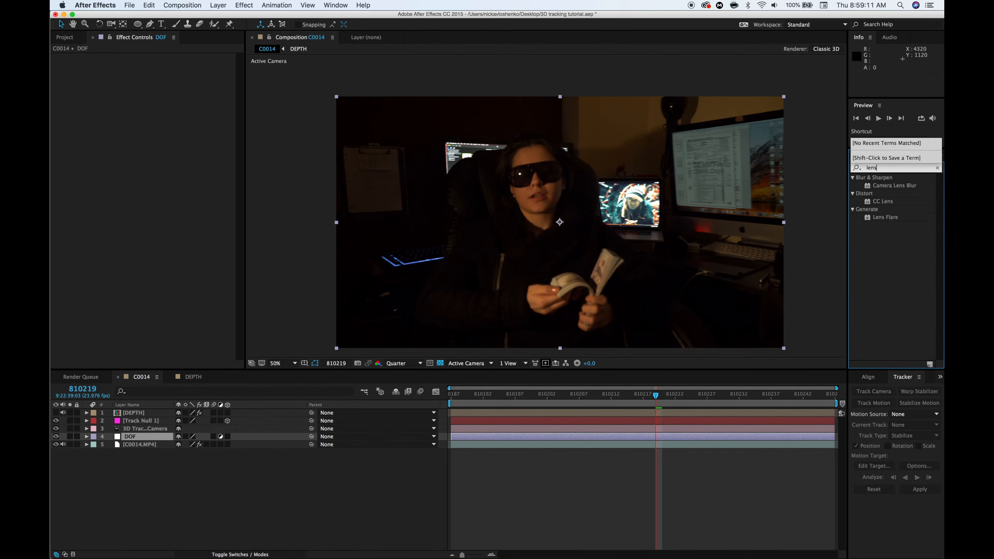
key(BackSpace)
key(BackSpace)
key(BackSpace)
key(BackSpace)
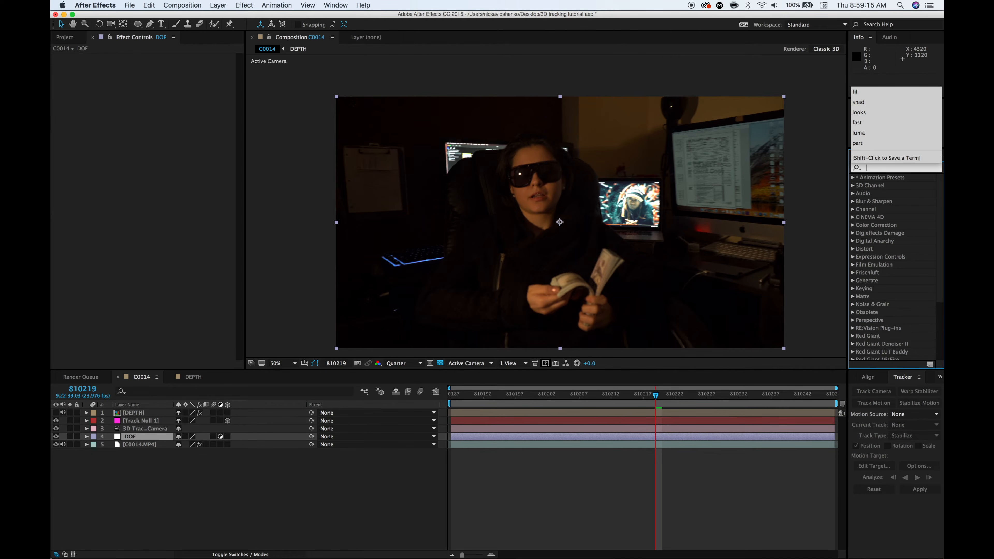
Apply Frischluft's FL Depth Of Field effect to the DOF adjustment layer
click(856, 274)
click(853, 274)
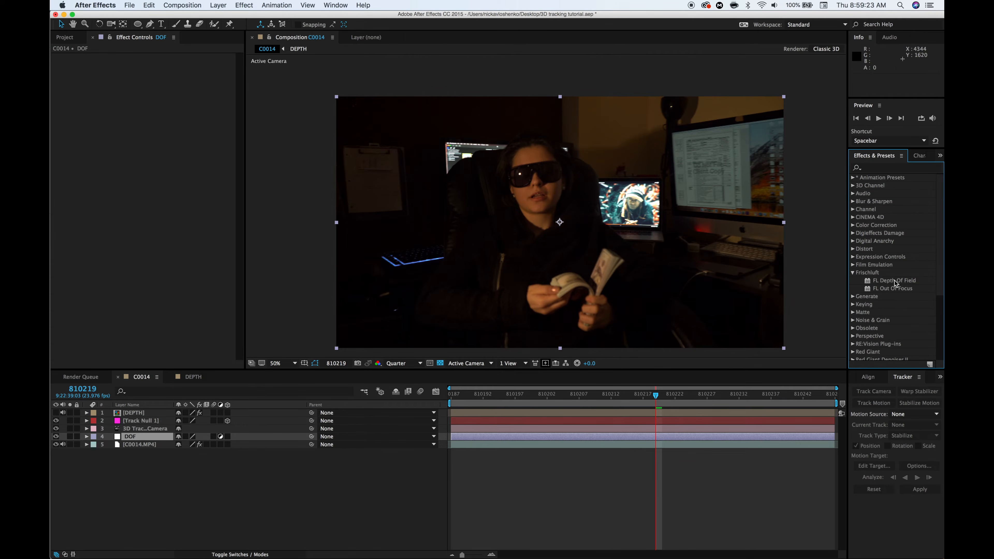
drag(895, 281, 559, 437)
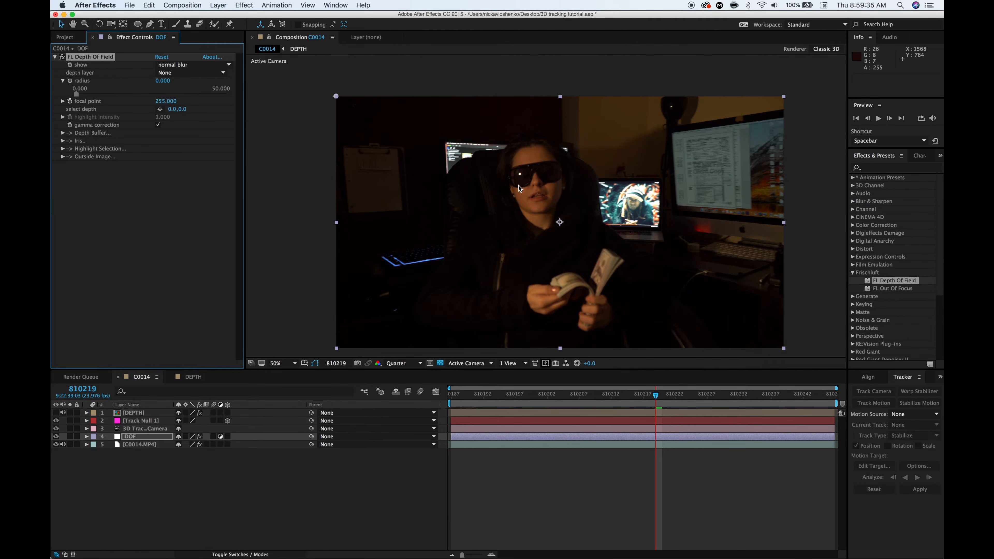
Choose the DEPTH layer as the depth layer of the FL Depth Of Field effect
key(period)
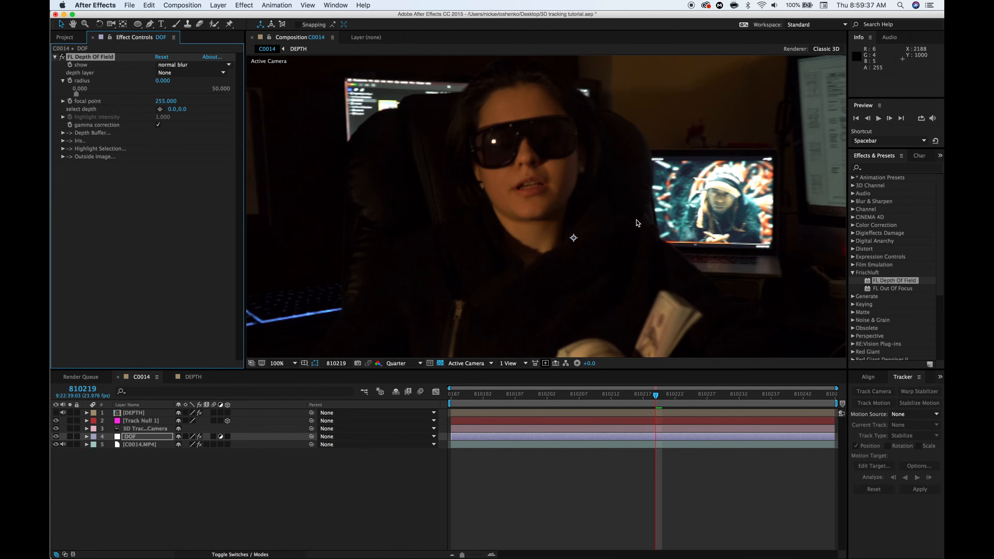
click(174, 73)
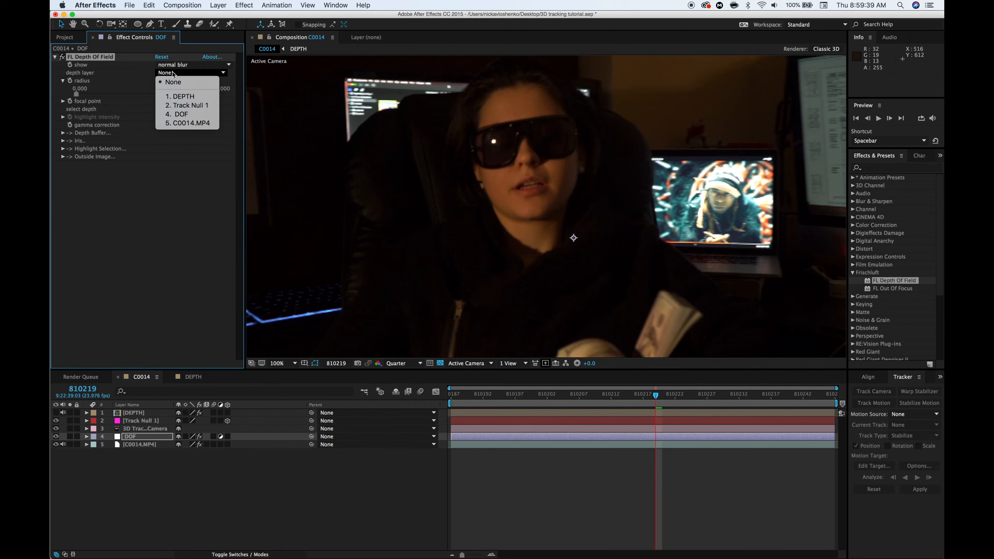
click(183, 97)
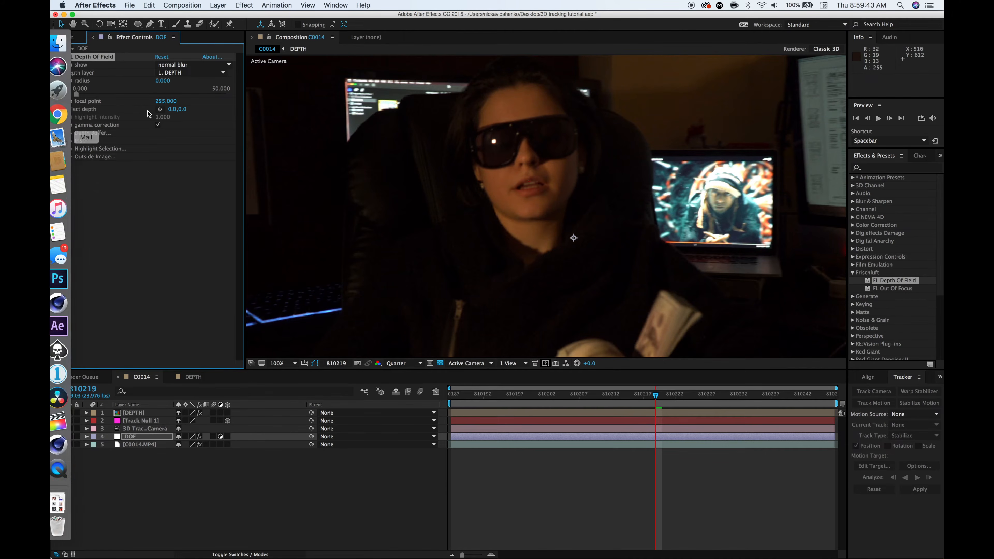
Show the iris of FL Depth Of Field and shape it with 9 facets and rounded facets at 0.530
click(175, 66)
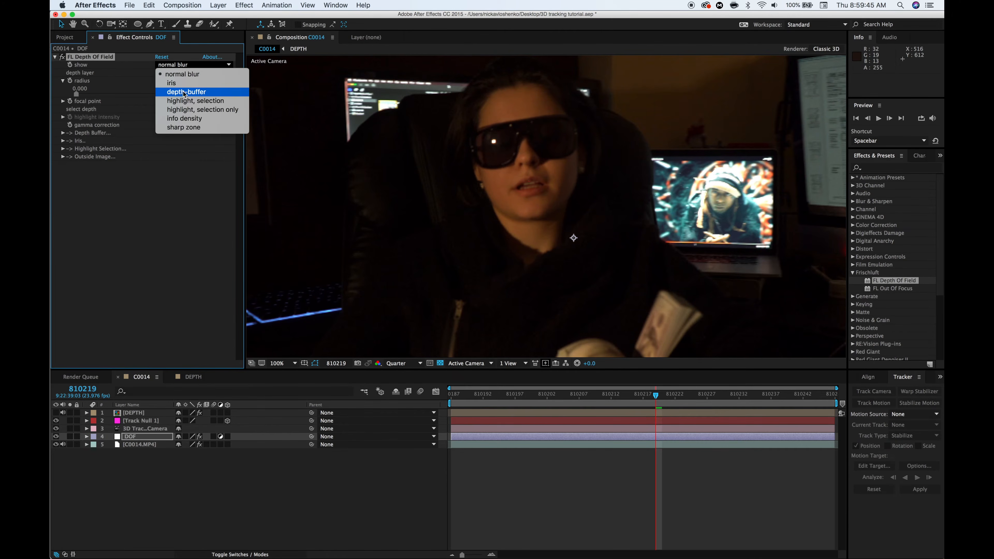
click(172, 83)
click(158, 156)
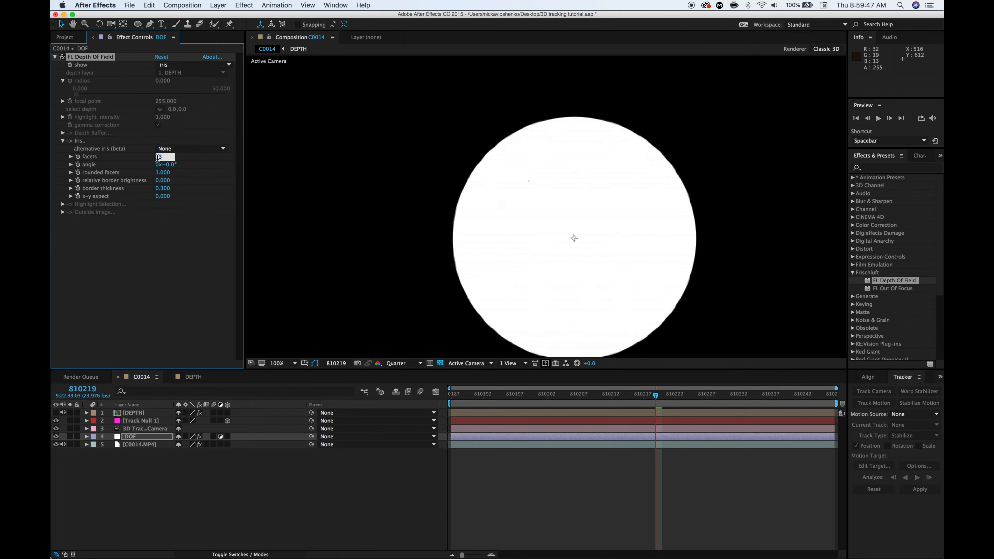
click(186, 216)
drag(162, 177, 140, 174)
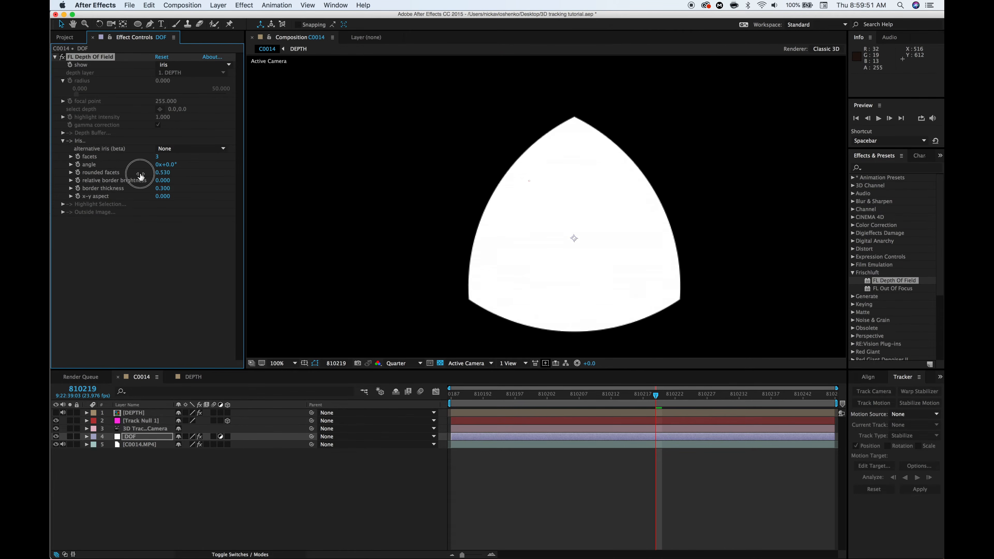
click(159, 158)
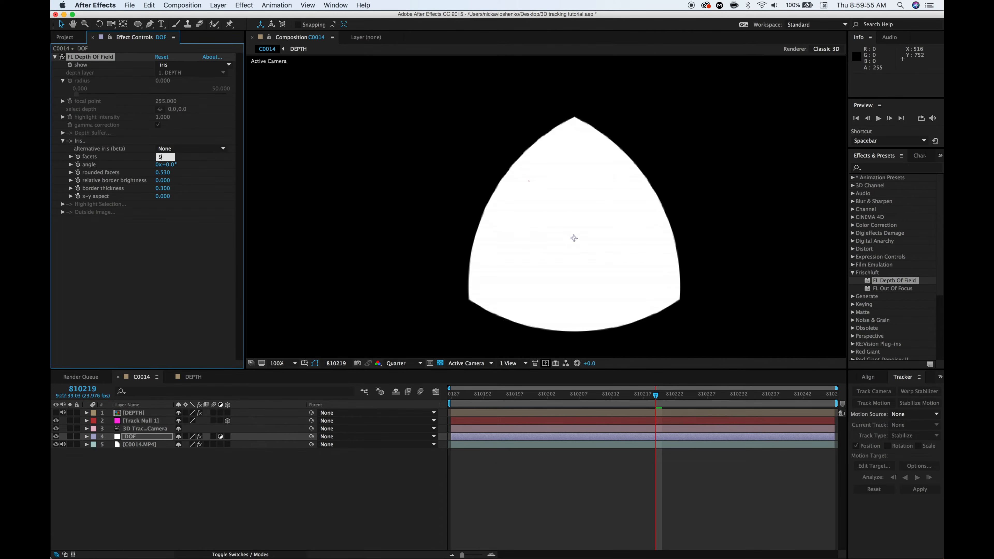
key(Return)
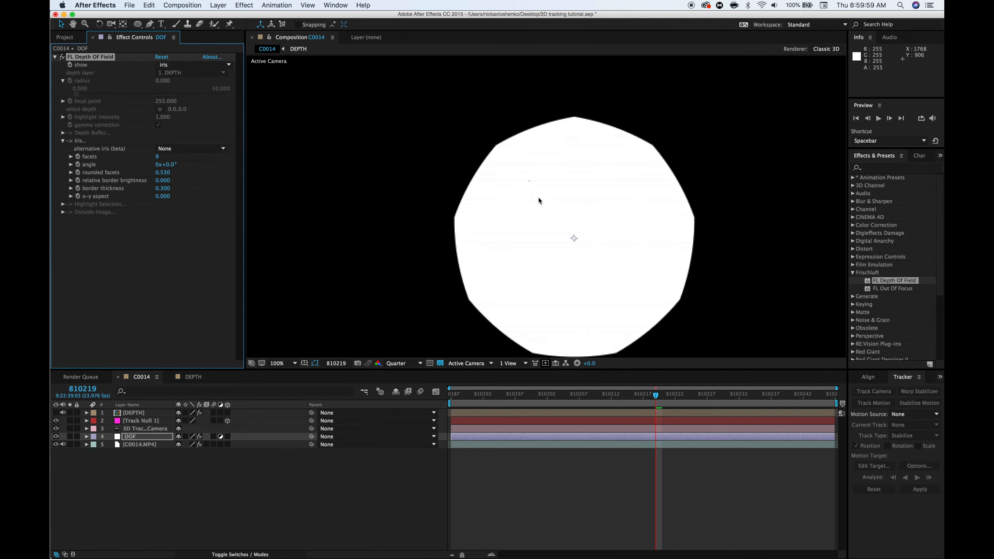
scroll(539, 201, down, 2)
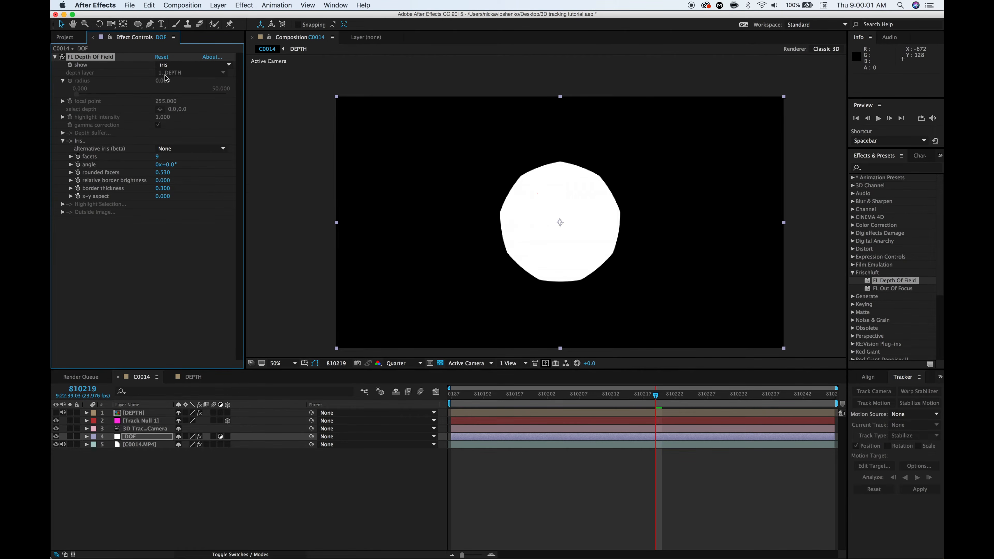
Switch FL Depth Of Field back to showing normal blur and raise its radius to about 21.7
click(166, 65)
click(182, 74)
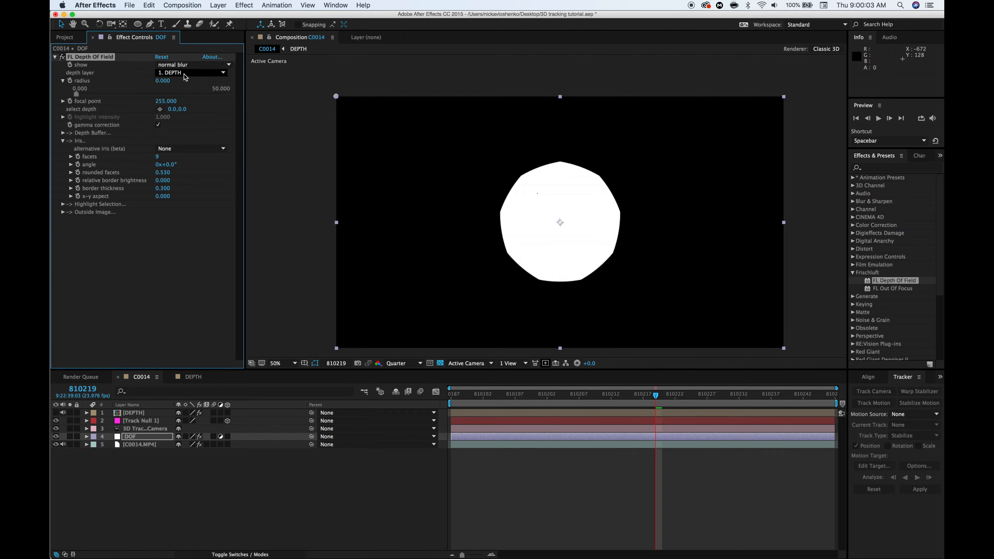
scroll(573, 225, up, 2)
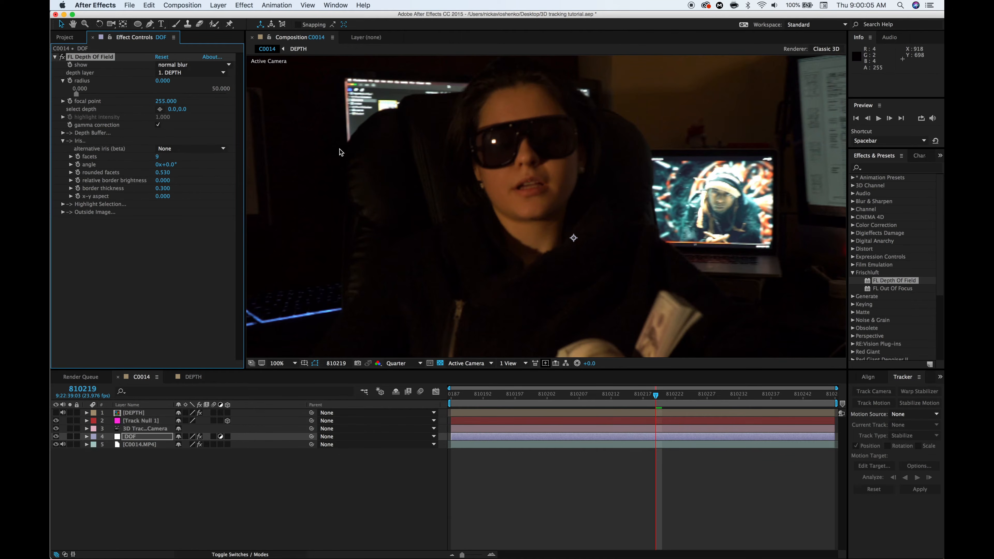
drag(77, 94, 108, 95)
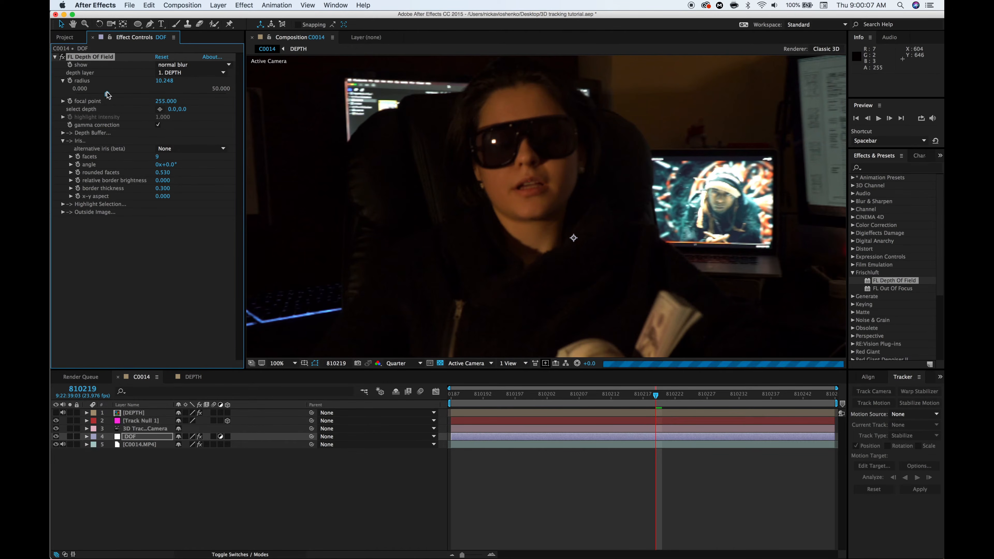
click(142, 94)
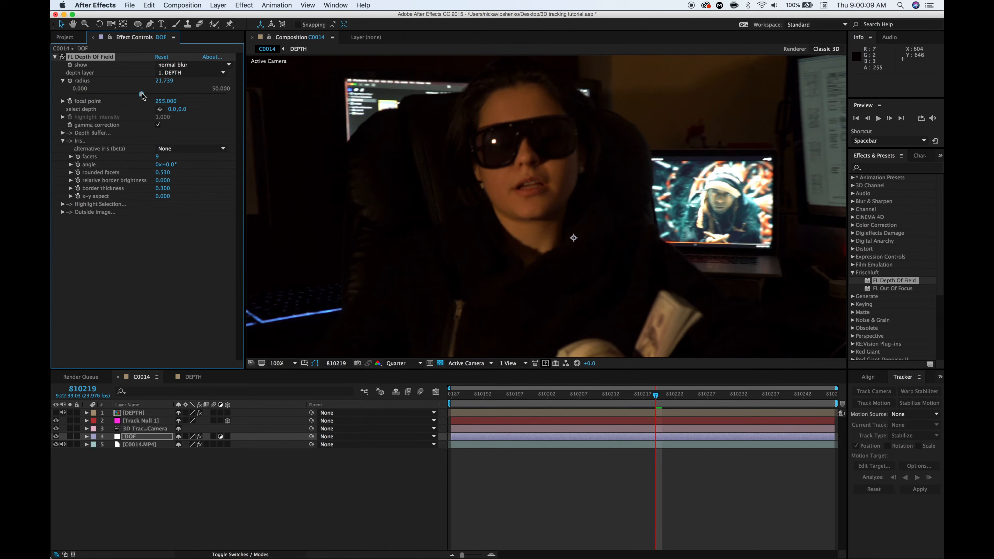
click(179, 98)
Show the sharp zone of FL Depth Of Field and pick the select depth point on the woman's chin at 1704.0, 914.0
click(184, 66)
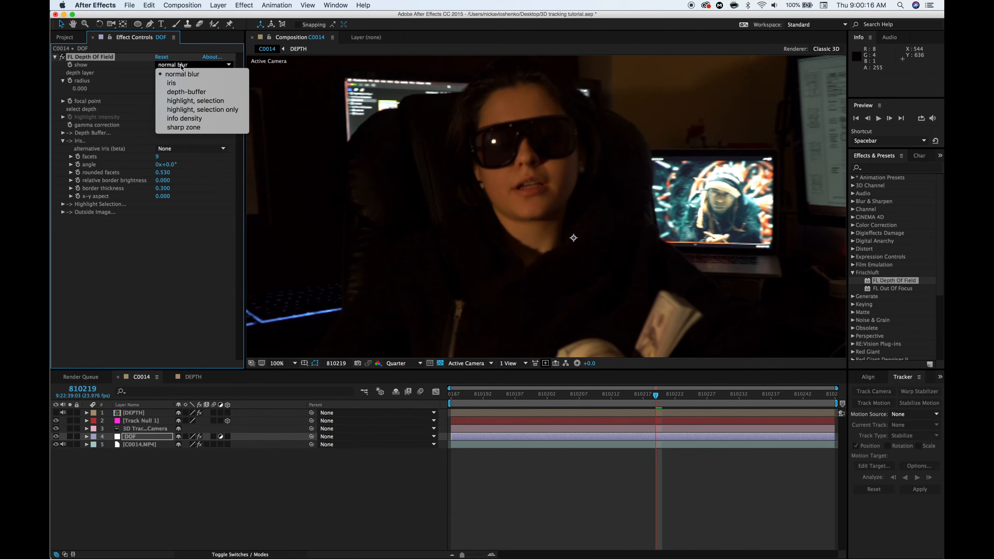
click(192, 131)
click(159, 109)
click(524, 199)
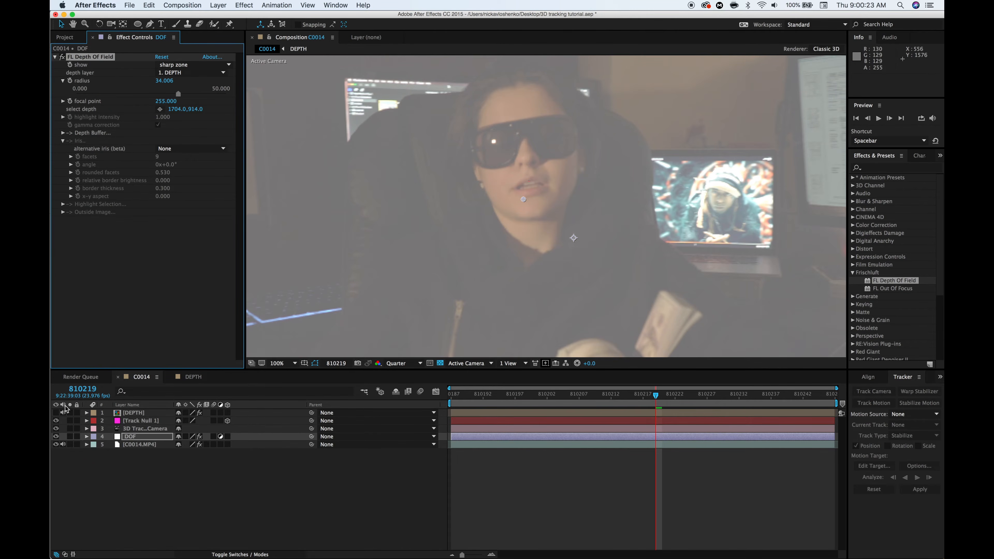
click(55, 413)
click(56, 412)
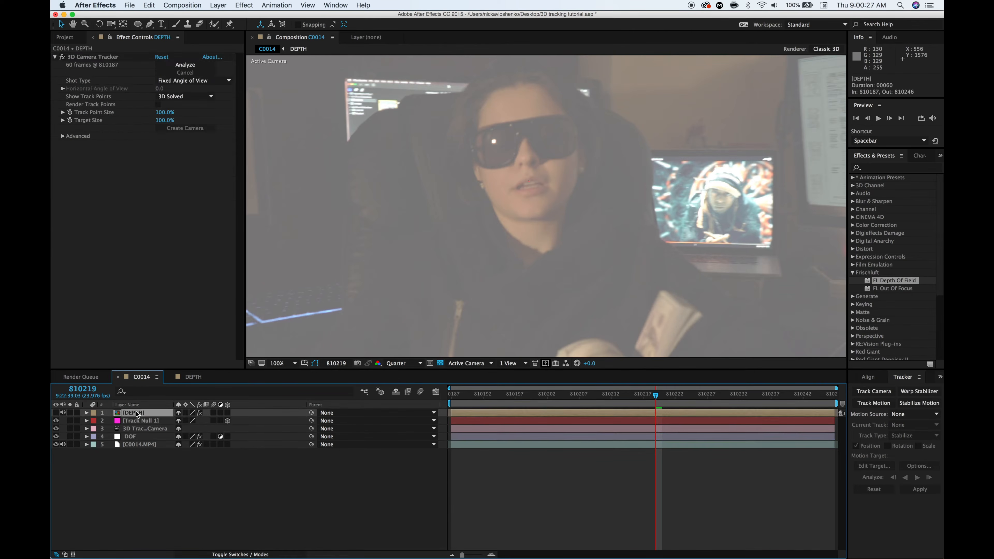
Add a black 3840 x 2160 px solid to the DEPTH composition and place it beneath the masked C0014.MP4 layer
double_click(129, 415)
click(218, 5)
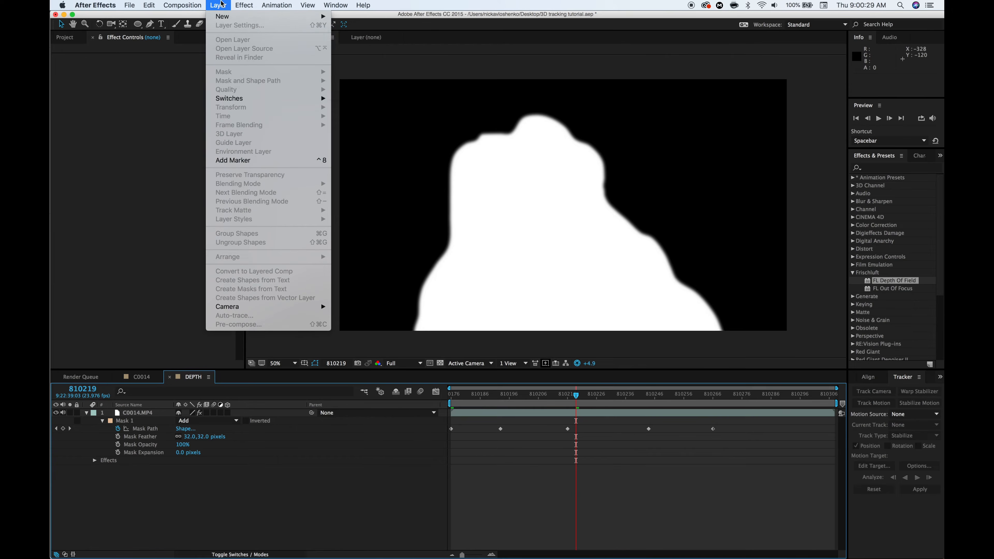
mouse_move(266, 16)
click(360, 28)
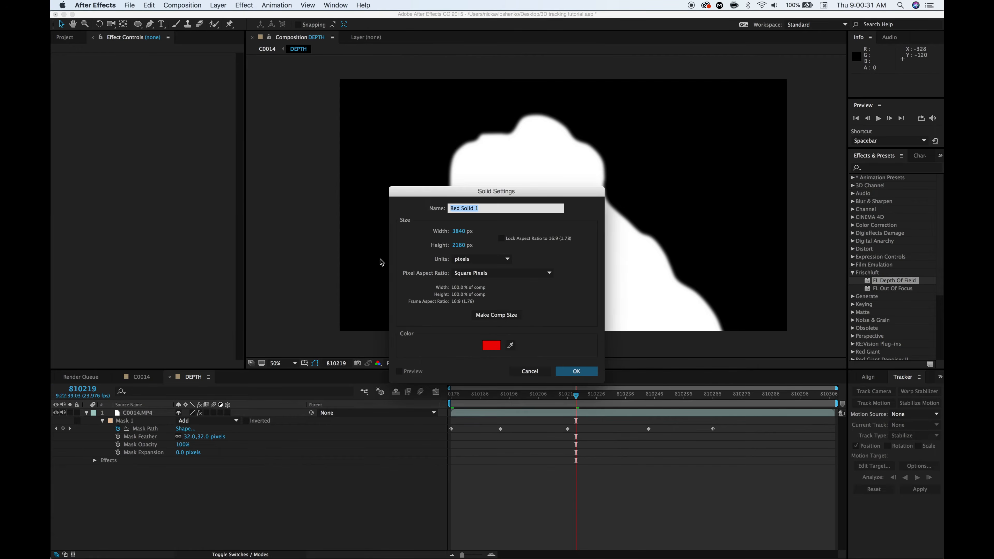
click(485, 345)
drag(420, 297, 351, 363)
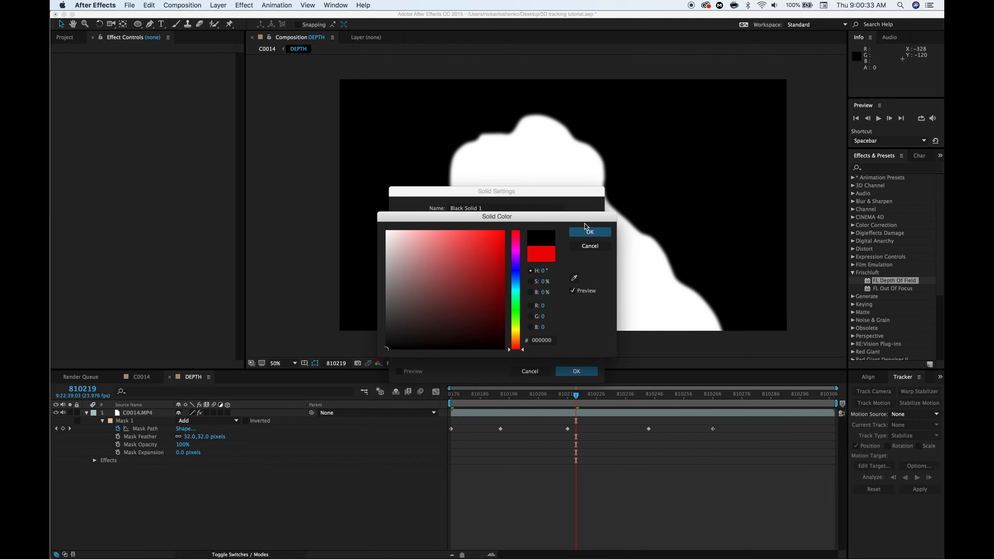
click(589, 231)
click(576, 371)
drag(148, 413, 153, 494)
click(226, 499)
Return to the C0014 composition, set FL Depth Of Field on the DOF layer to show normal blur, and raise its radius to 35.559
click(142, 378)
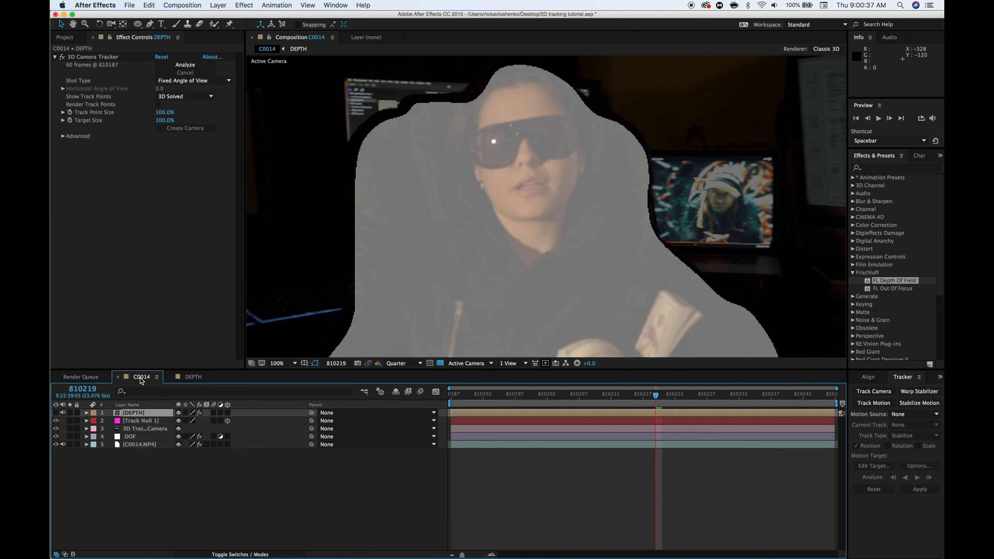
scroll(534, 228, down, 2)
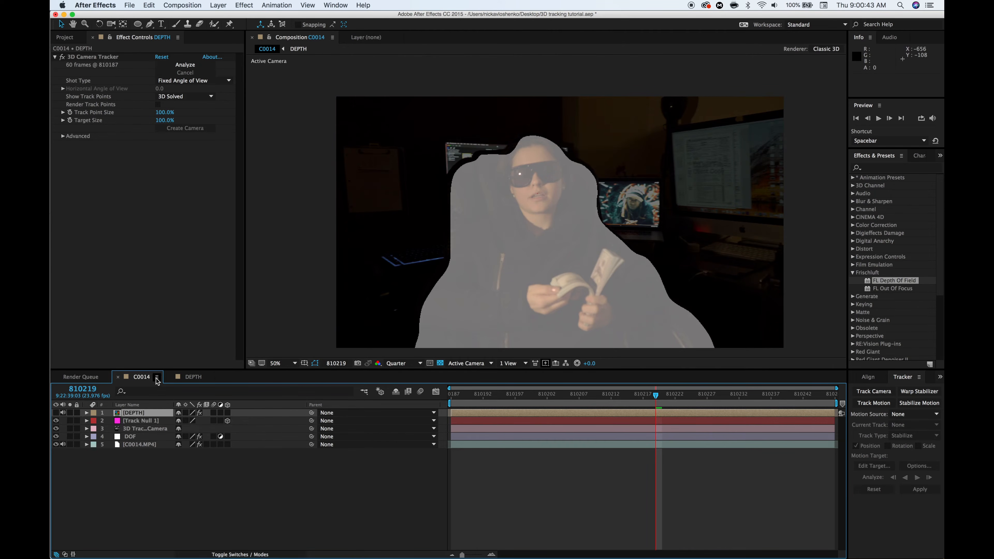
click(131, 437)
click(174, 65)
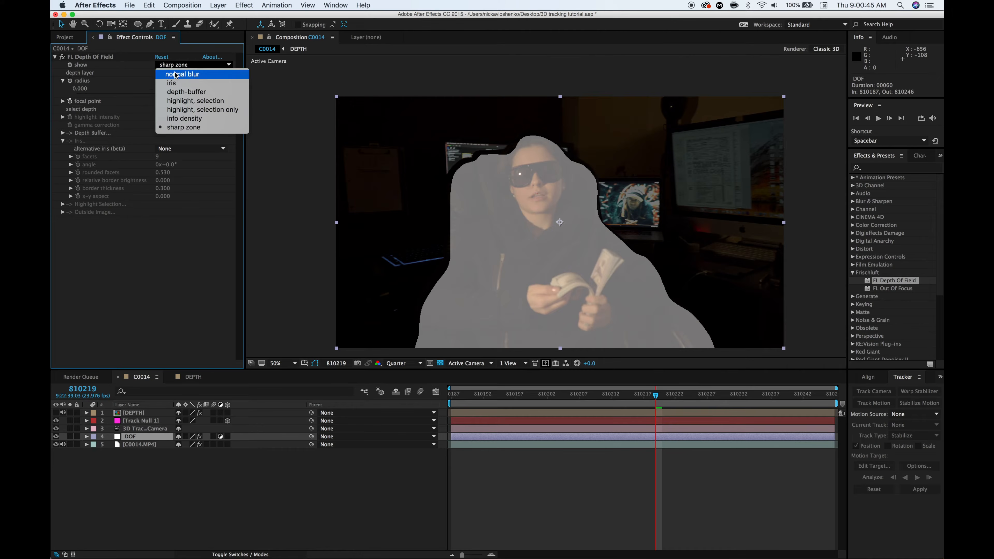
click(176, 75)
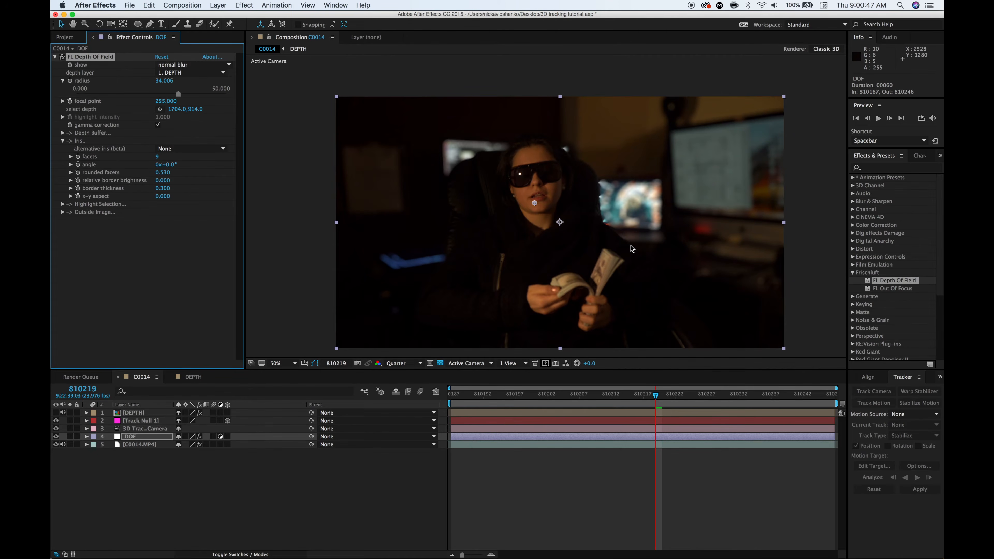
key(period)
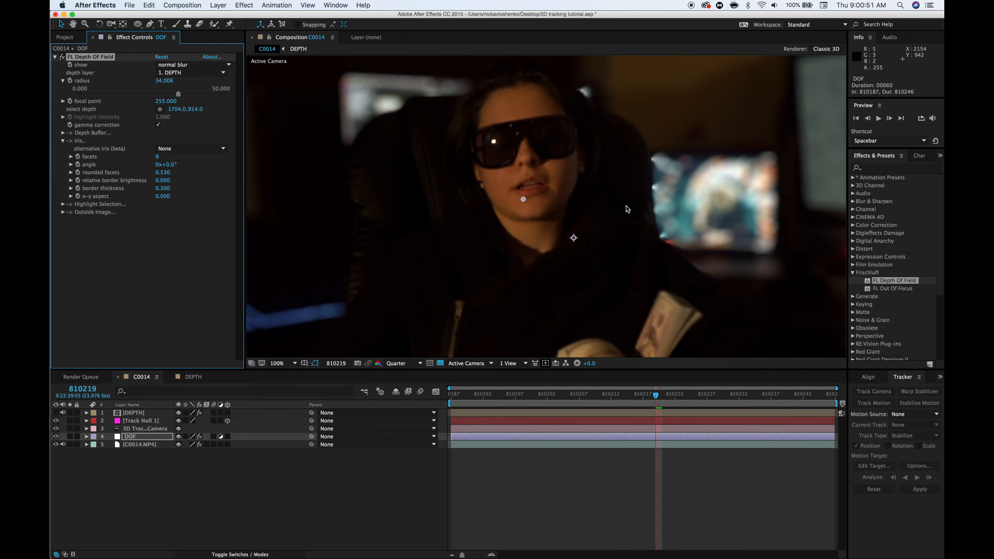
mouse_move(178, 94)
mouse_down()
mouse_move(153, 94)
mouse_move(183, 94)
mouse_up()
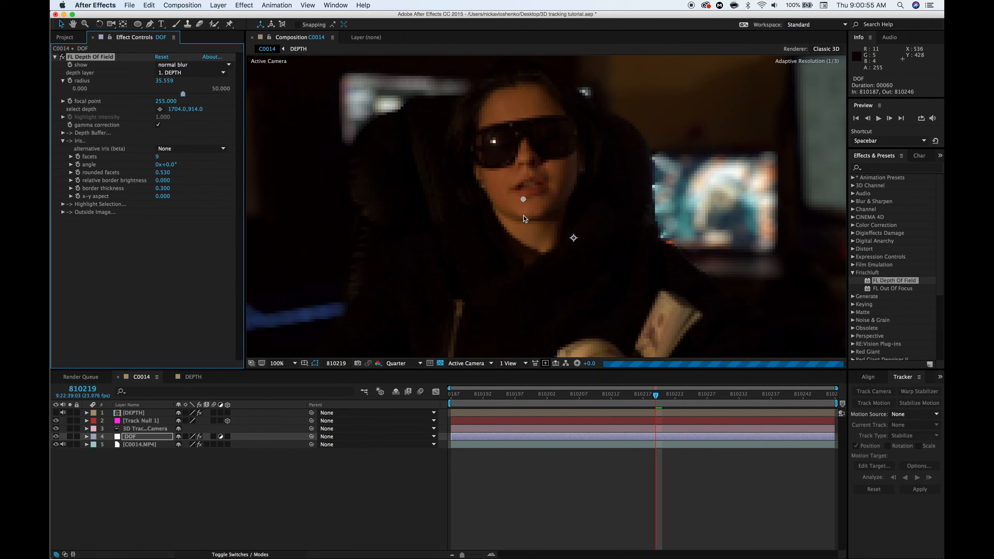
Examine the blur transitions around the woman, the chair and the banknotes up close and in the full frame
key(period)
drag(797, 277, 706, 290)
drag(651, 140, 651, 274)
drag(564, 169, 739, 198)
drag(372, 227, 502, 155)
drag(525, 262, 635, 172)
drag(578, 169, 386, 184)
drag(687, 332, 552, 173)
drag(610, 249, 540, 145)
key(v)
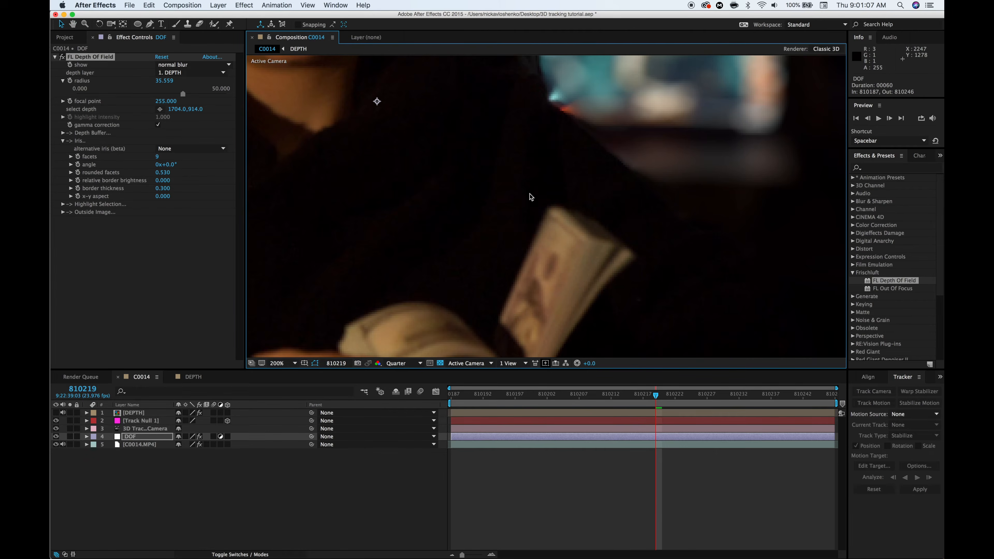
key(comma)
key(space)
drag(449, 203, 516, 225)
key(comma)
key(space)
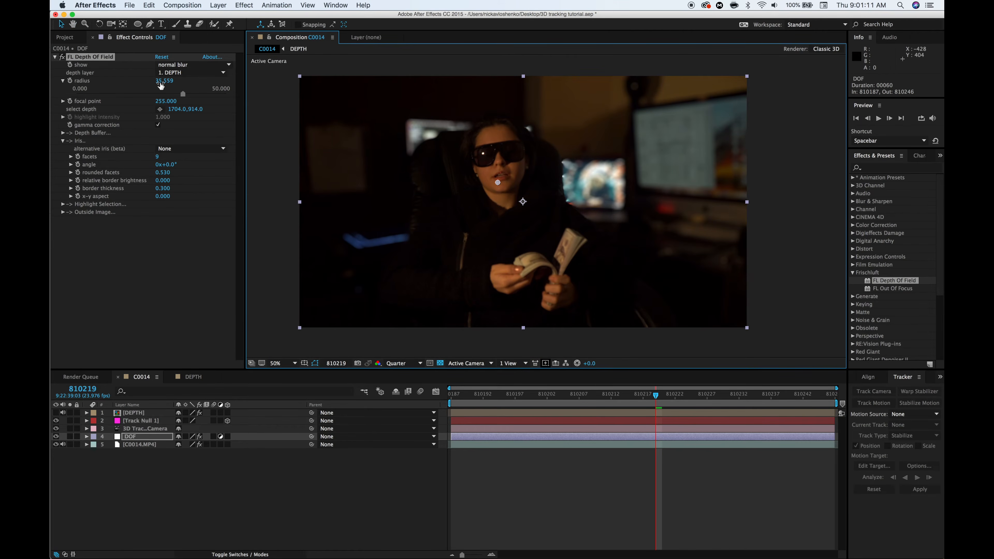
Set the FL Depth Of Field radius to 15 and compare the shot with the effect off and on
click(161, 83)
text(15)
key(Return)
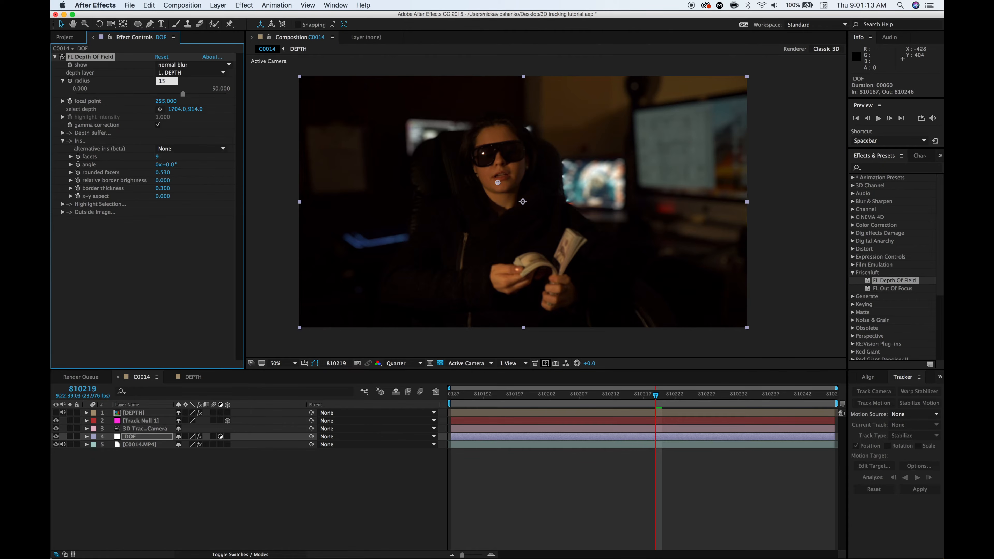
click(62, 58)
click(62, 57)
click(62, 57)
click(62, 58)
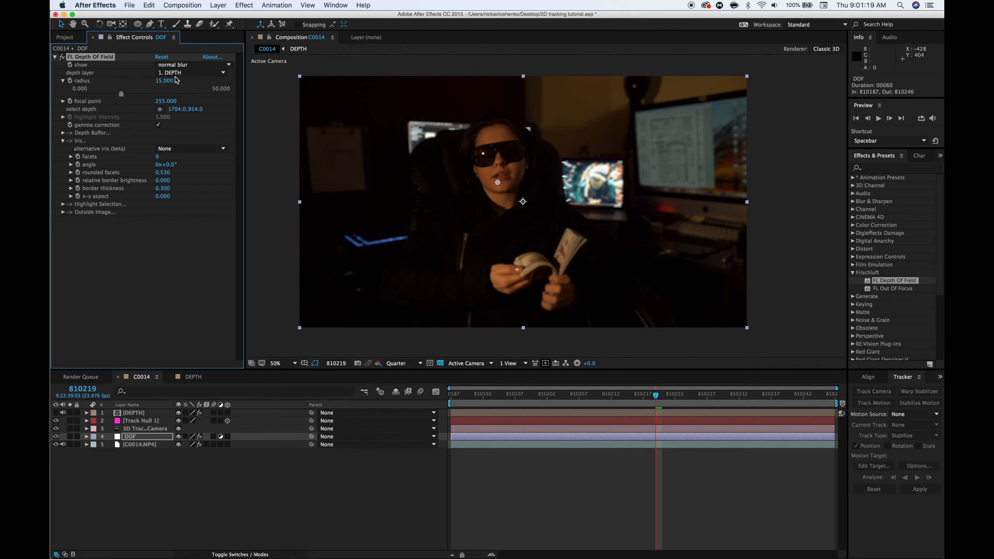
Show the highlight selection of FL Depth Of Field, enable Highlight Selection, and lower its lightness start to 143
click(191, 65)
click(184, 102)
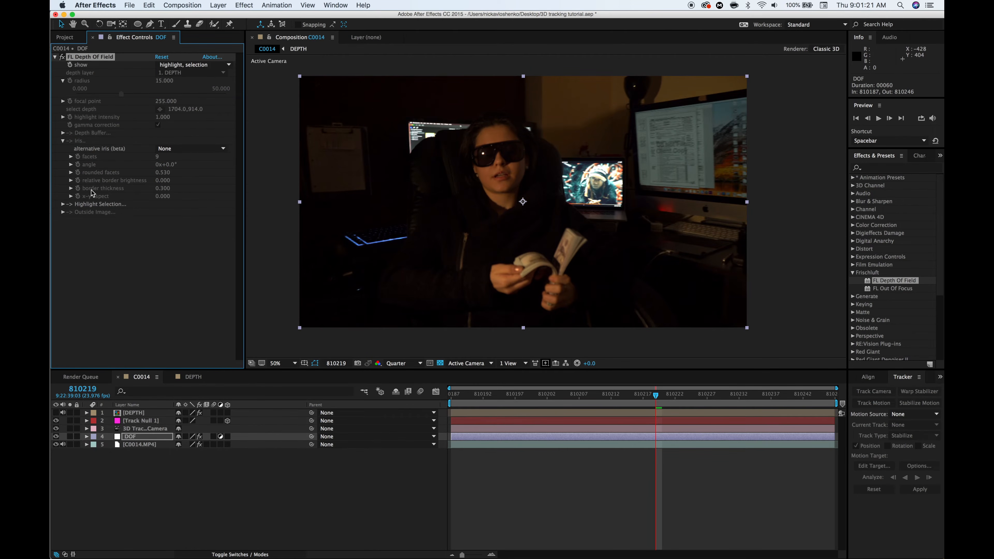
click(63, 204)
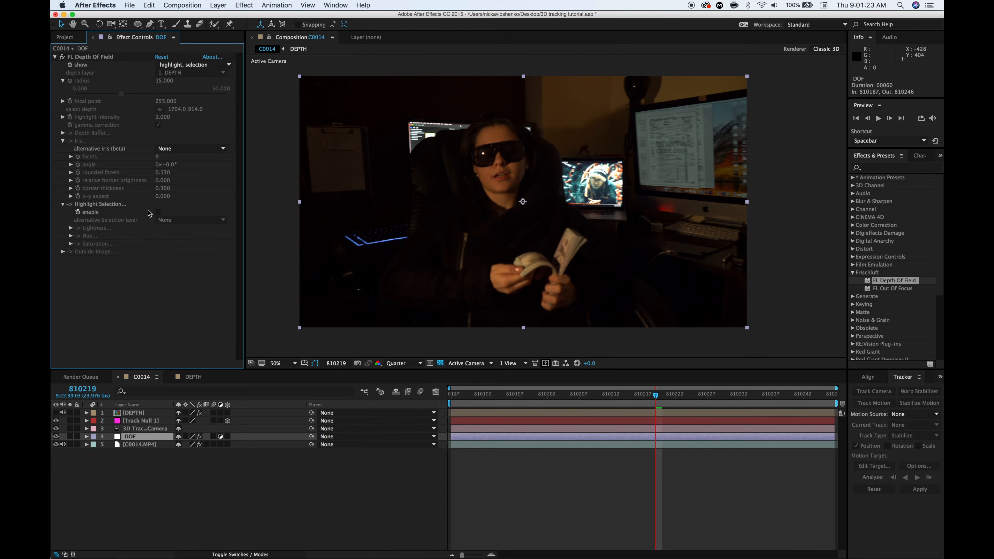
click(157, 213)
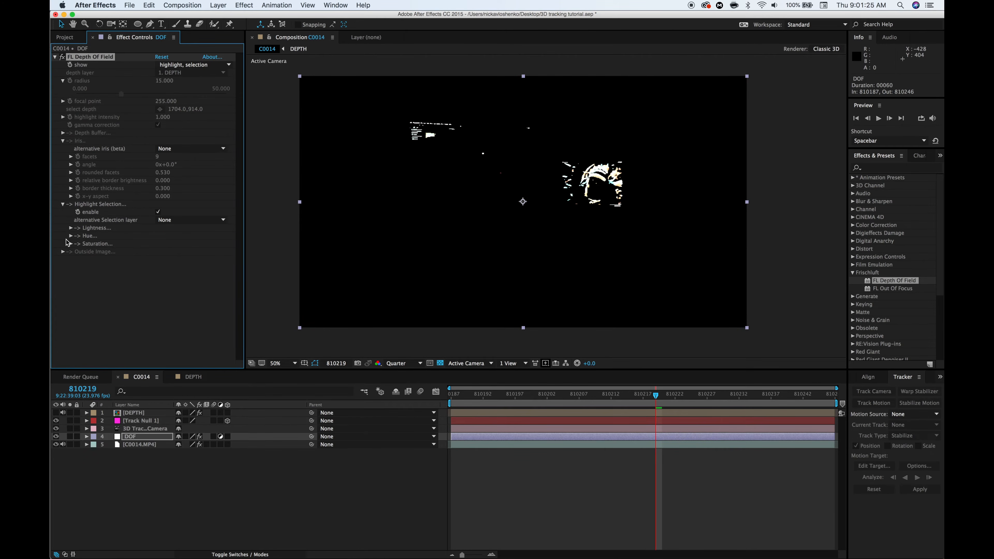
click(70, 228)
drag(166, 237, 138, 236)
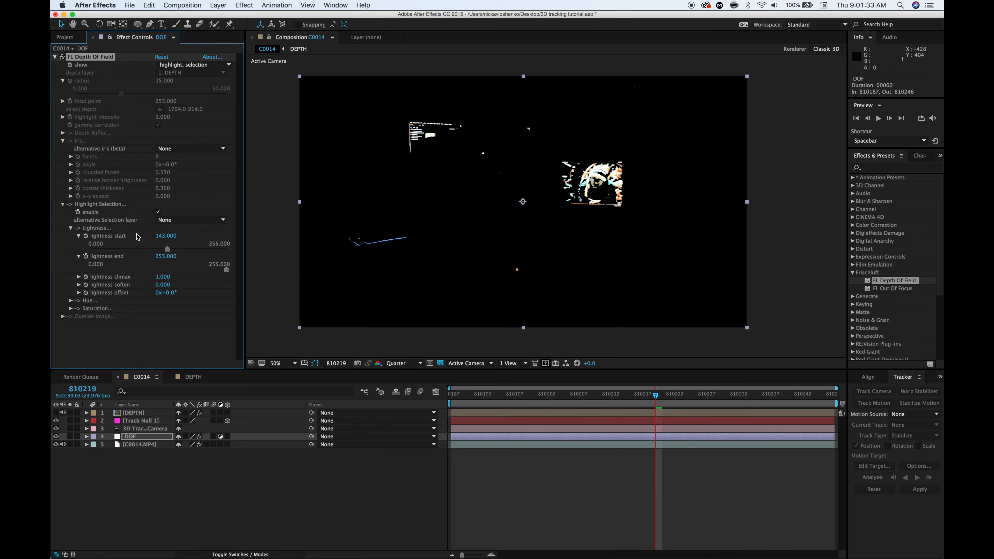
Switch FL Depth Of Field back to normal blur and compare the blue keyboard glow with Highlight Selection off and on
click(178, 68)
click(183, 74)
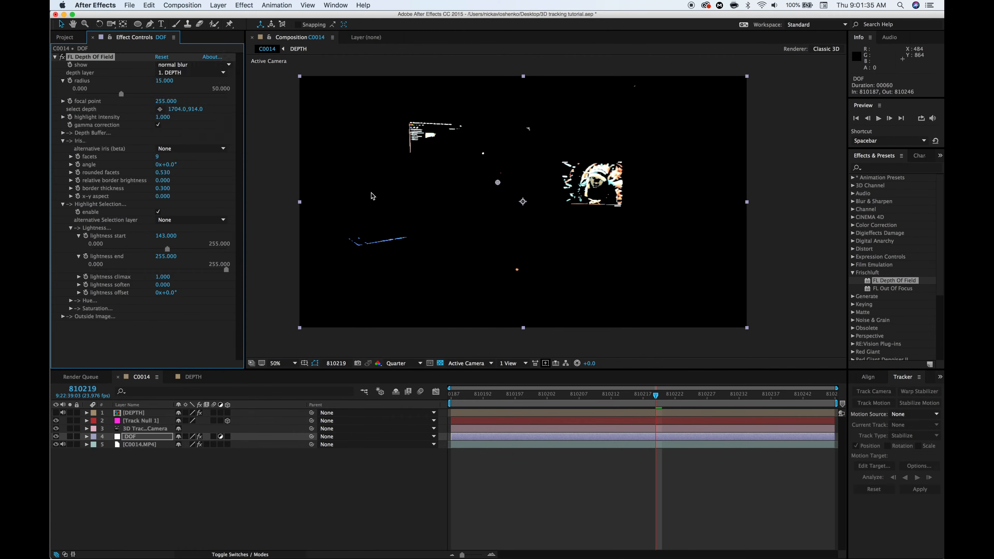
scroll(372, 251, up, 2)
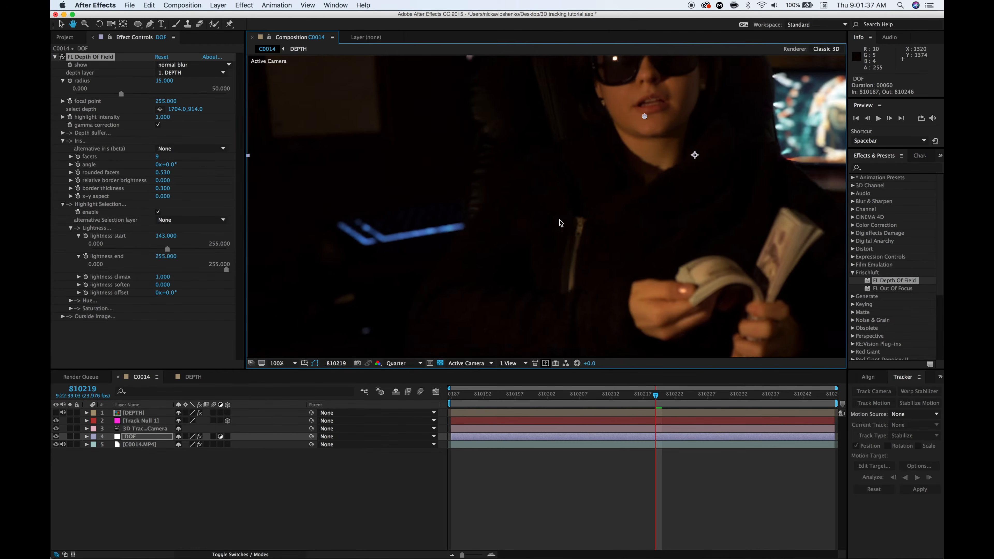
scroll(401, 227, up, 2)
drag(401, 224, 509, 239)
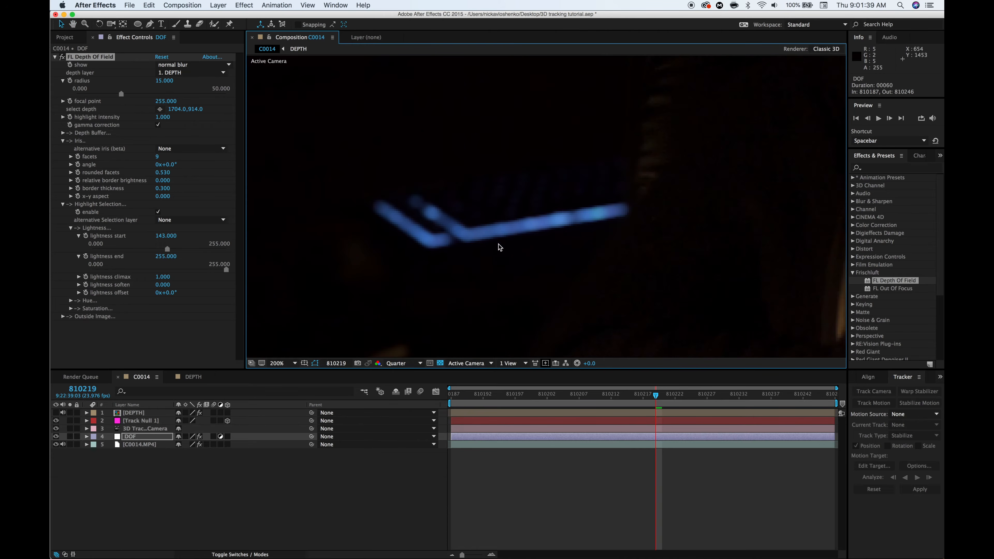
click(158, 212)
click(158, 213)
click(158, 212)
click(158, 212)
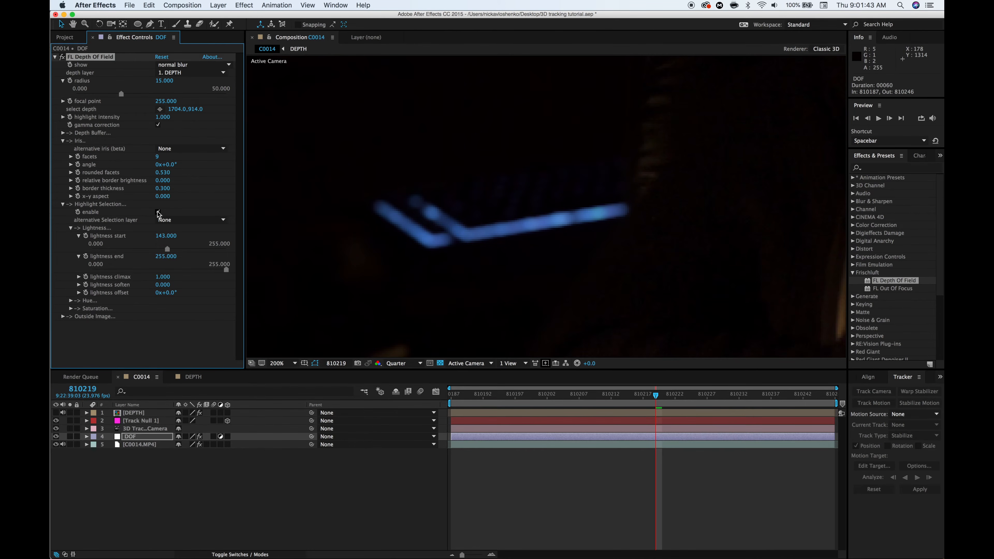
scroll(755, 177, down, 4)
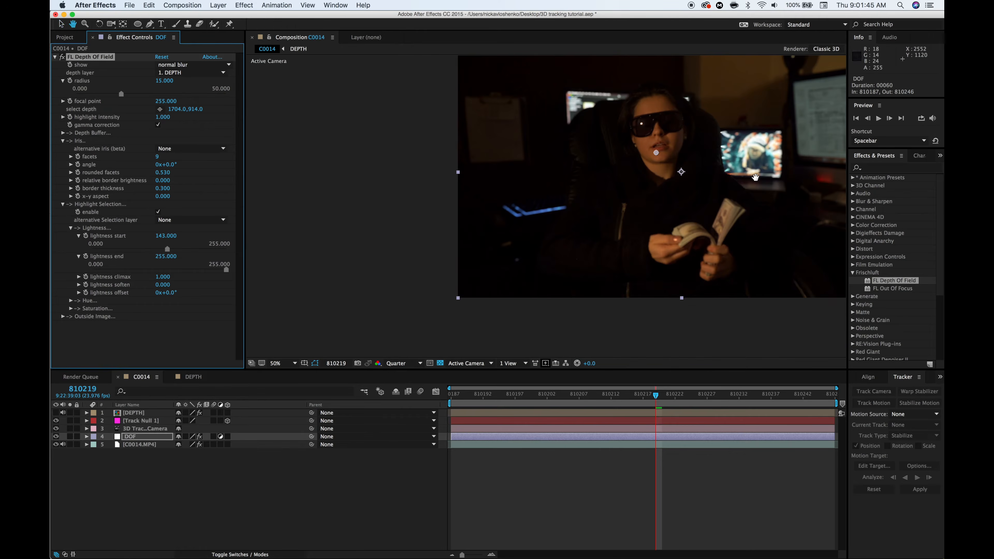
drag(756, 177, 617, 194)
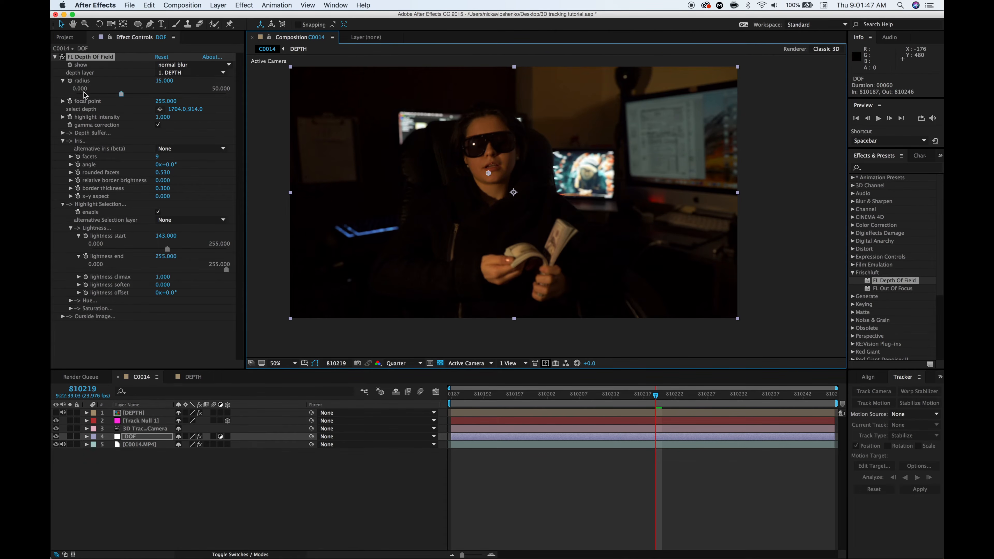
click(200, 470)
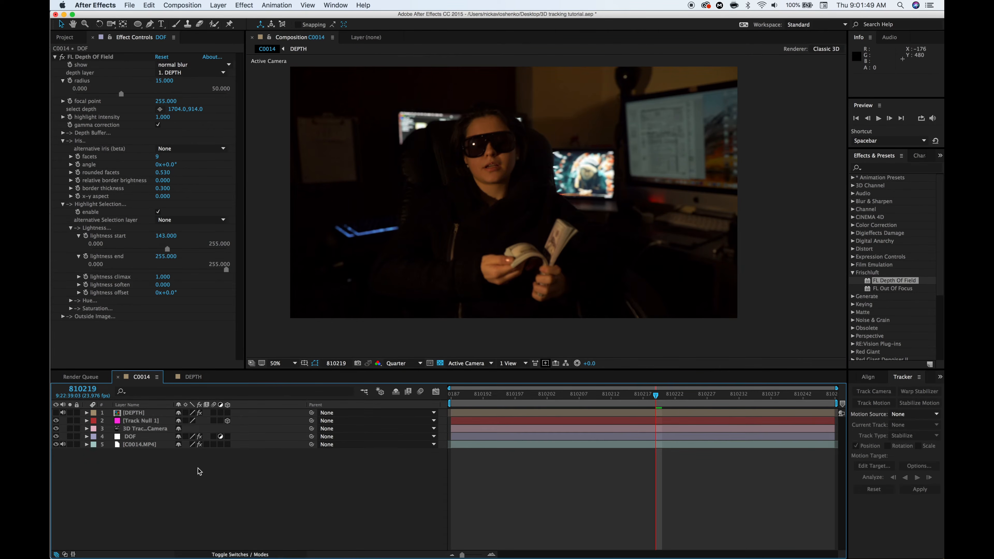
Duplicate the C0014.MP4 layer, move the copy above the DOF adjustment layer, and solo it
click(142, 445)
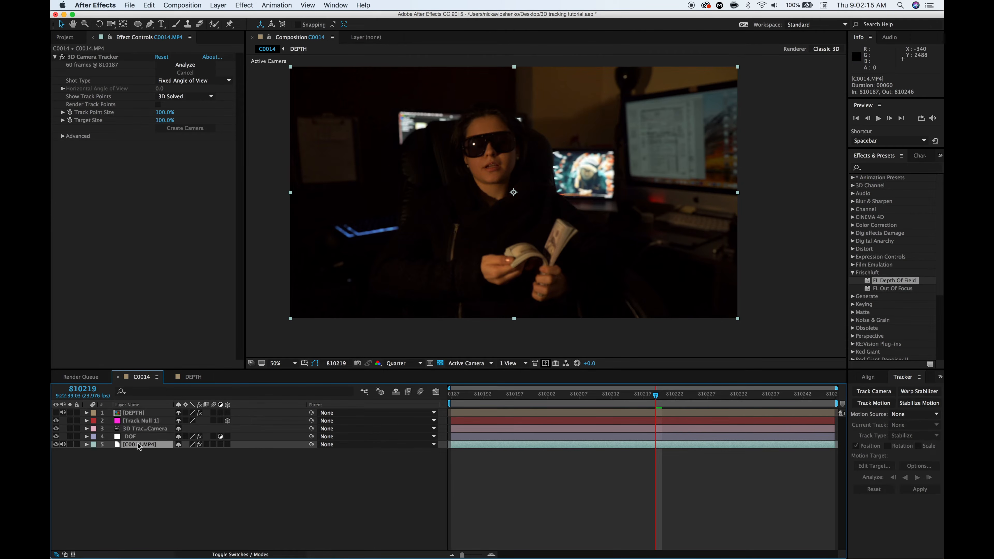
key(super+d)
drag(141, 446, 141, 435)
click(70, 437)
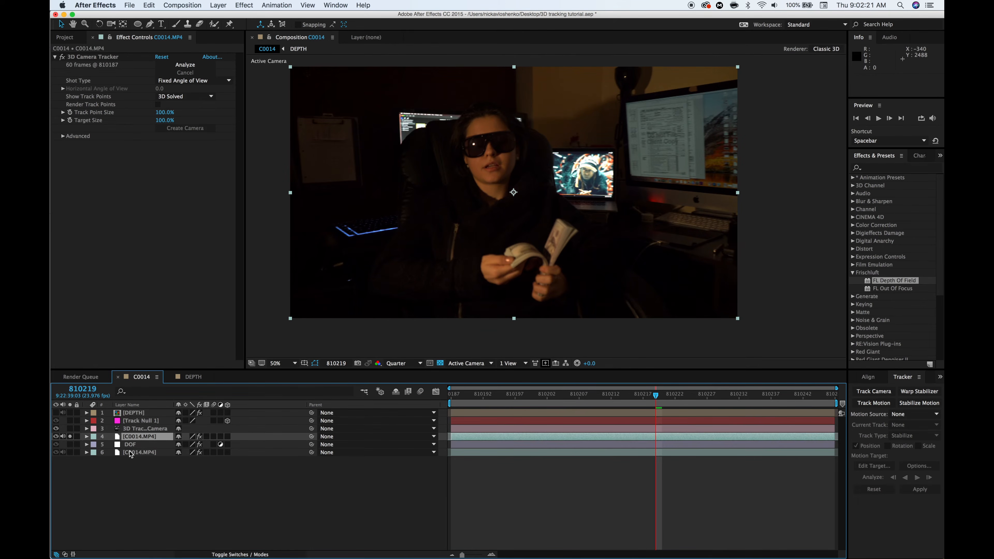
Search the effects for "luma" and apply Luma Key to the soloed C0014.MP4 copy
click(888, 169)
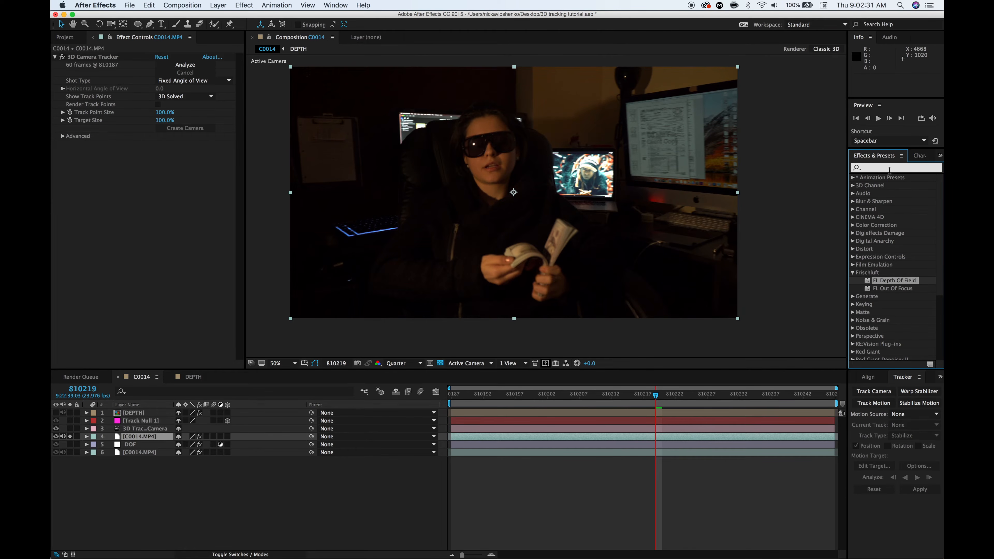
text(luma)
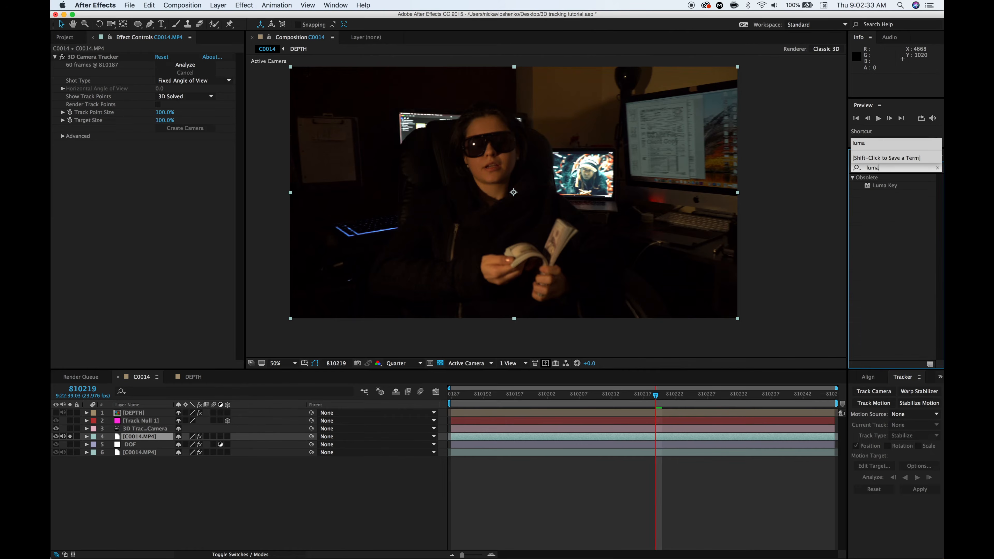
drag(887, 190, 194, 229)
Remove the 3D Camera Tracker effect from the C0014.MP4 copy and set the Luma Key threshold to 129
click(99, 59)
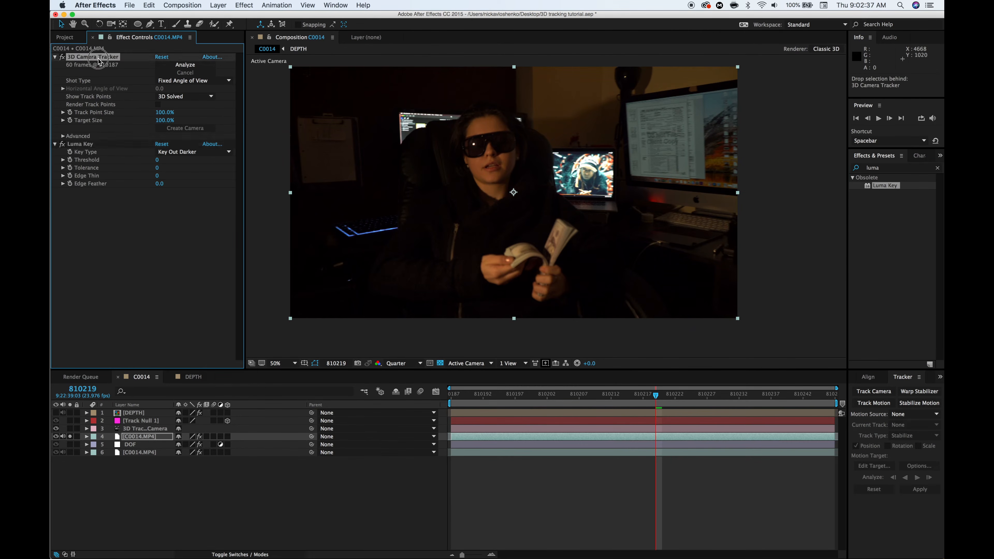
key(Delete)
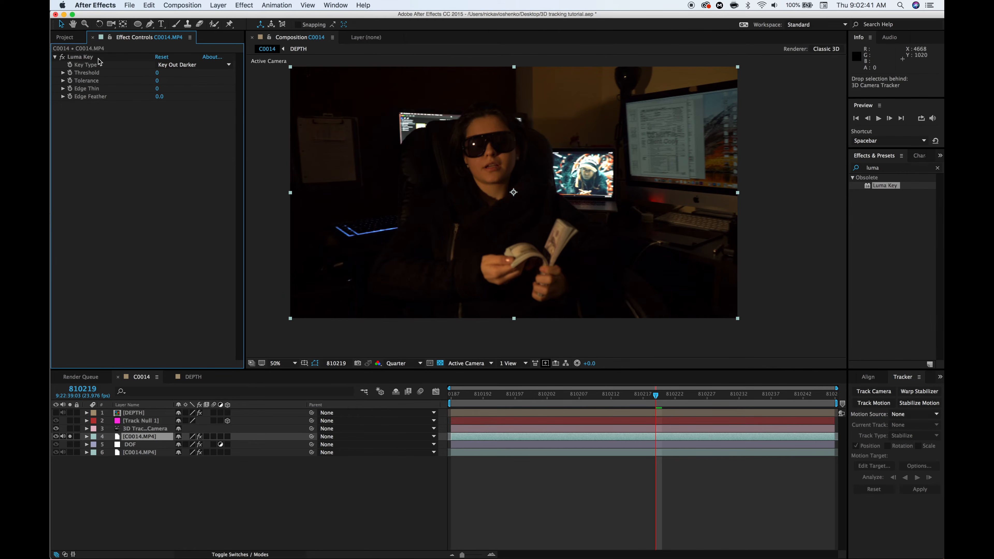
click(157, 74)
drag(158, 76, 220, 78)
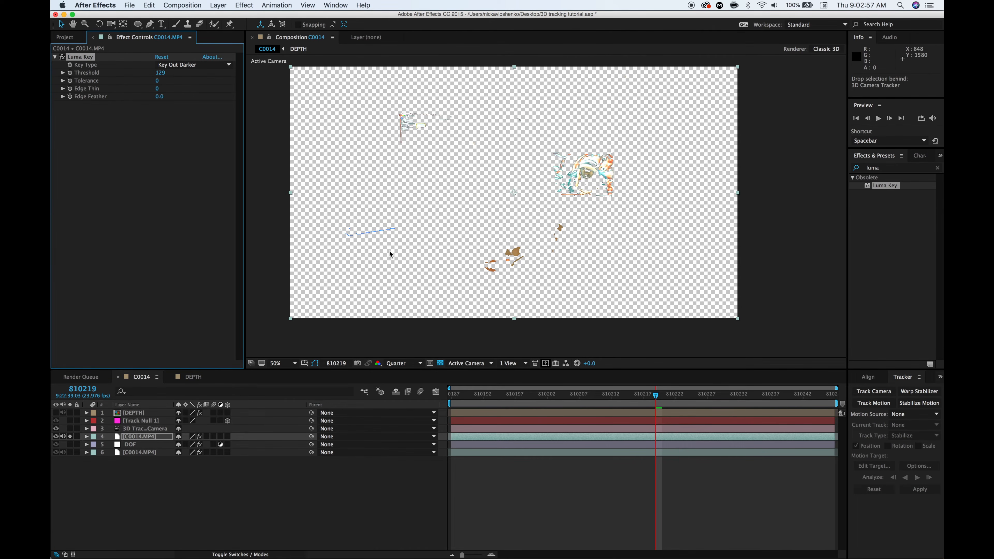
Apply Fast Blur after Luma Key on the C0014.MP4 copy, with Repeat Edge Pixels on and blurriness at 66.0
click(865, 169)
text(f)
drag(883, 225, 157, 184)
click(157, 128)
drag(158, 113, 189, 116)
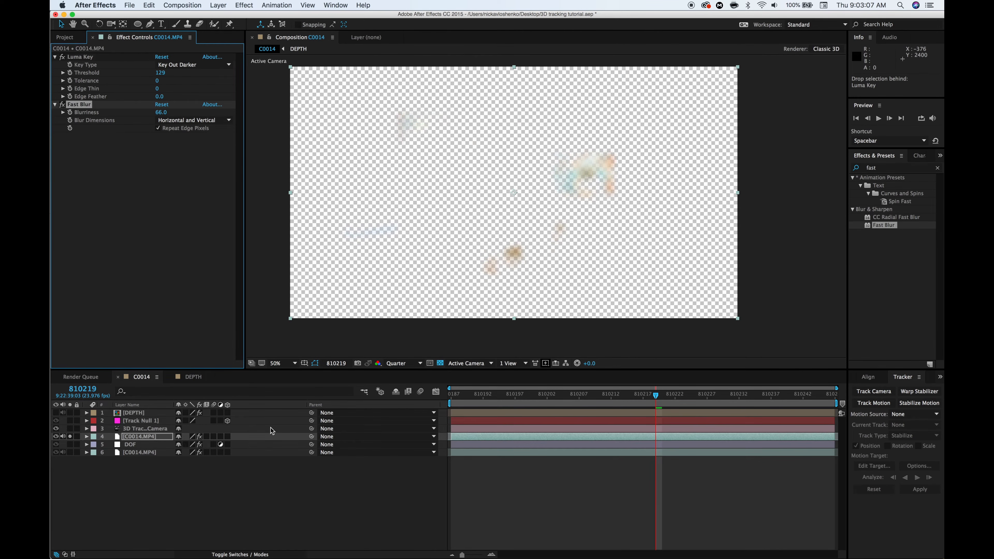
Turn off the transparency grid so the keyed C0014.MP4 copy displays over black
click(441, 364)
click(440, 364)
click(440, 364)
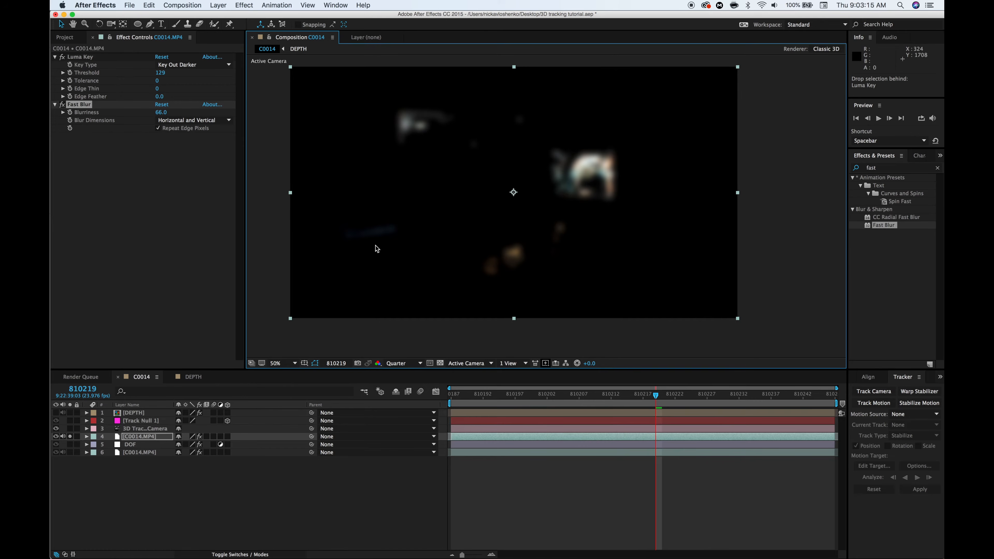
Toggle the Luma Key effect off and on to compare the keyed and unkeyed blur
click(61, 58)
click(61, 57)
click(62, 58)
click(62, 57)
click(61, 58)
click(62, 57)
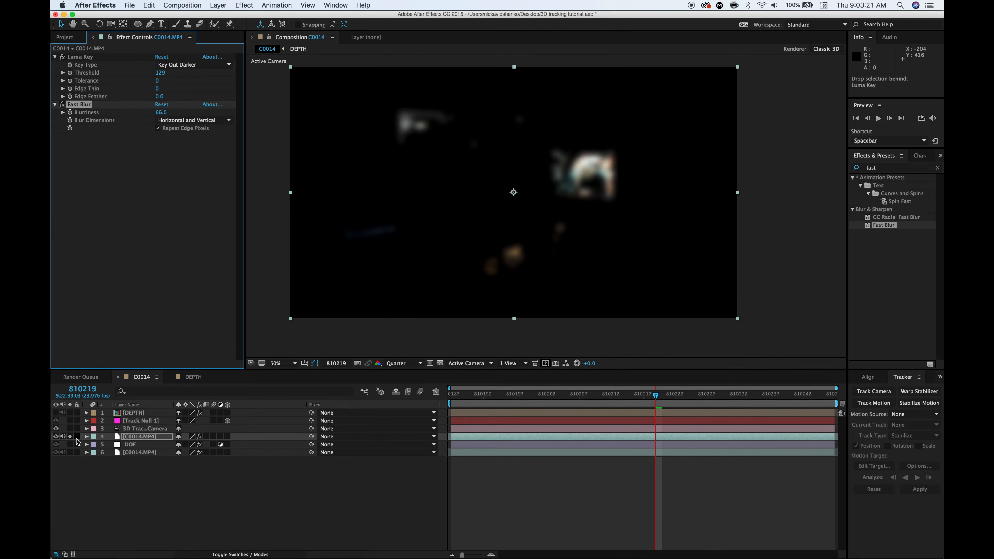
Solo the base C0014.MP4 layer as well and set the blurred copy's blending mode to Screen
click(70, 452)
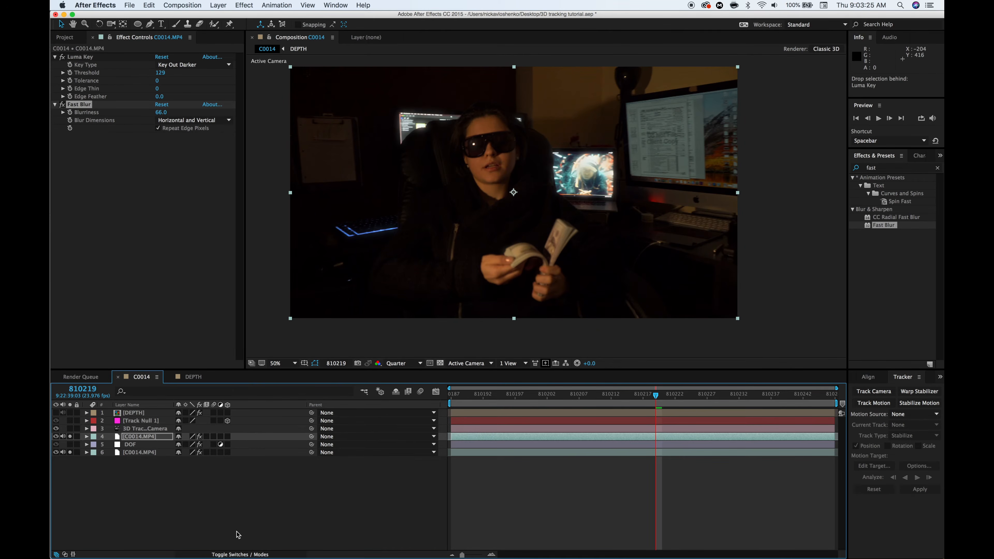
click(238, 554)
click(186, 436)
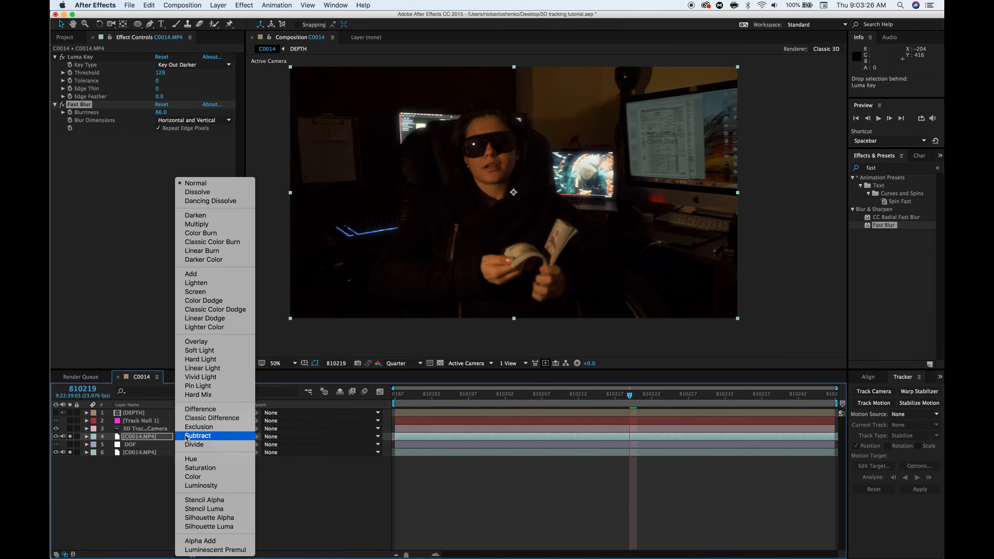
click(217, 292)
scroll(590, 207, up, 1)
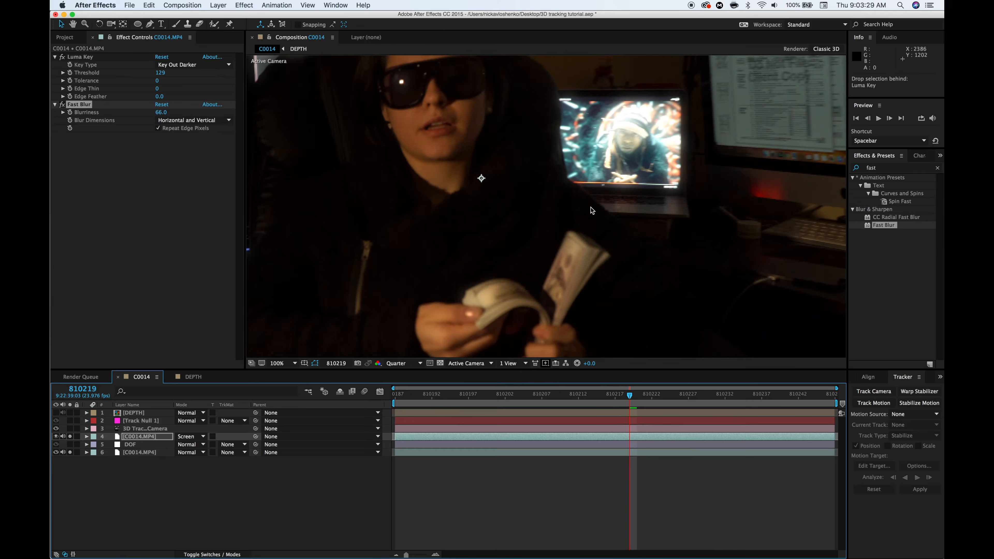
Compare the image with and without the glow copy, and raise its Fast Blur blurriness to 119.0
click(68, 437)
click(70, 437)
click(69, 436)
click(69, 437)
drag(161, 112, 185, 113)
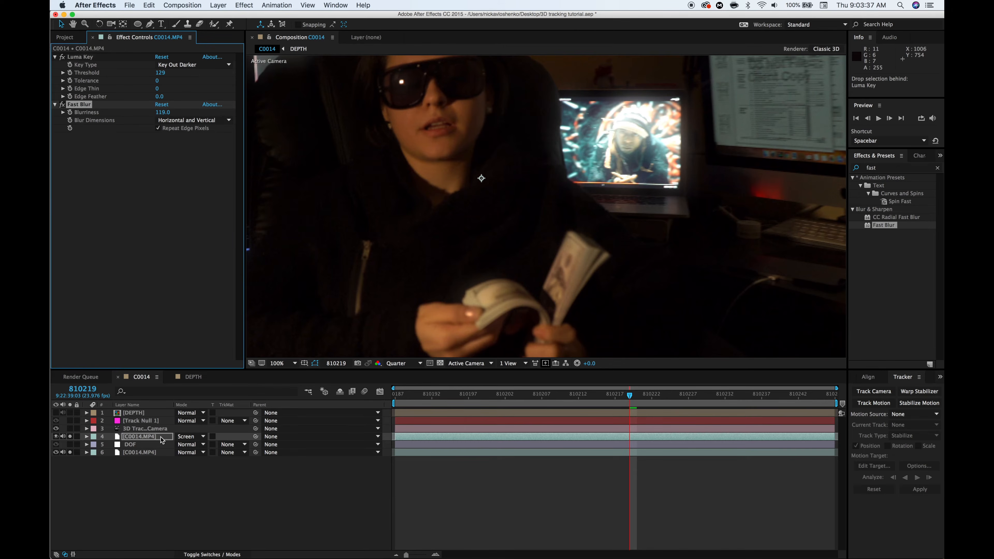
Set the opacity of the blurred C0014.MP4 glow copy to 90%
click(139, 436)
key(t)
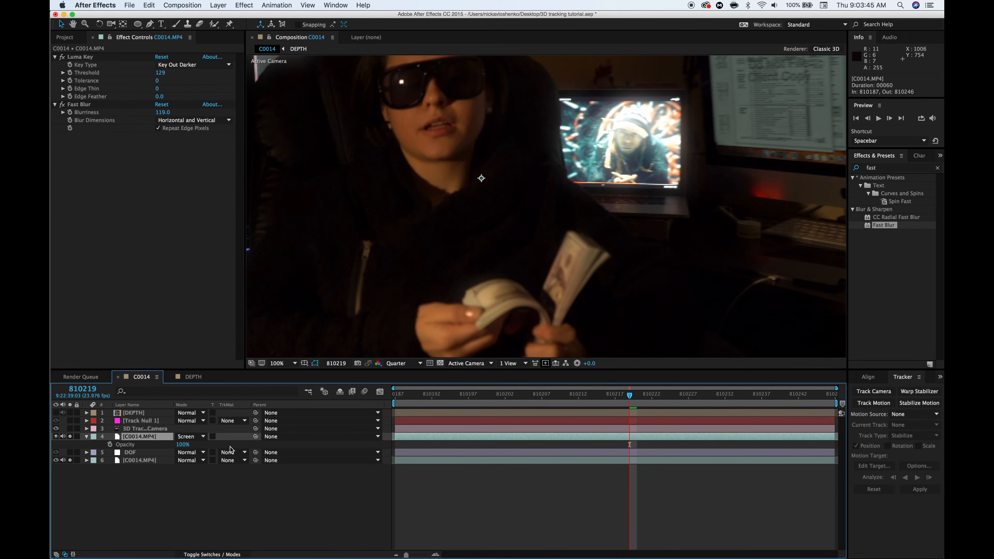
click(184, 444)
text(90)
key(Return)
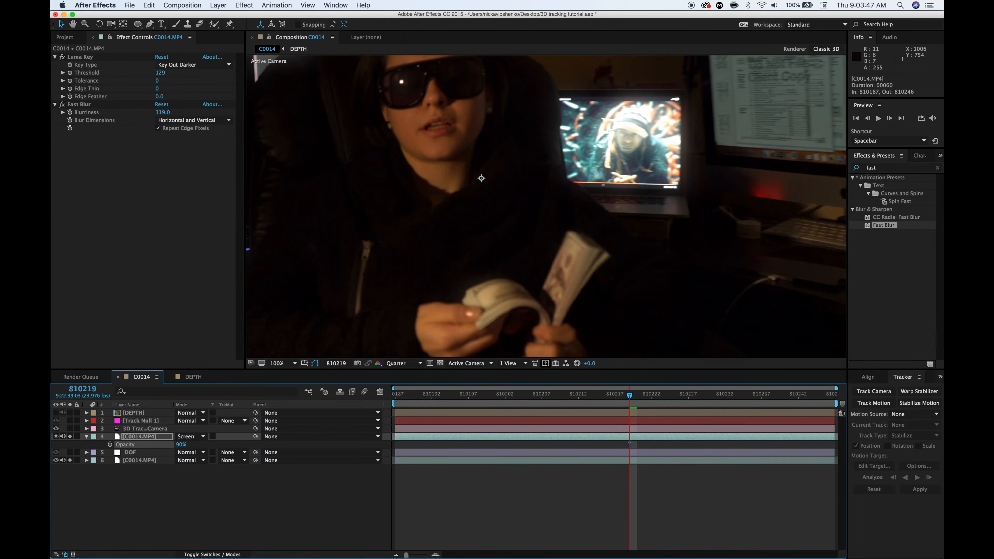
Duplicate the glow copy, setting the duplicate's opacity to 60% and its Fast Blur blurriness to 85.0
click(128, 437)
key(super+d)
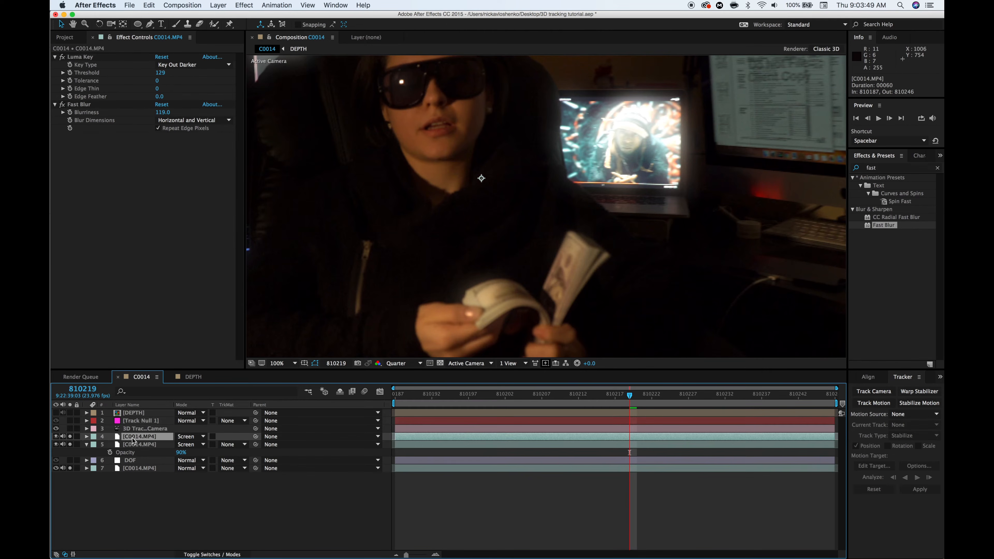
key(t)
click(181, 444)
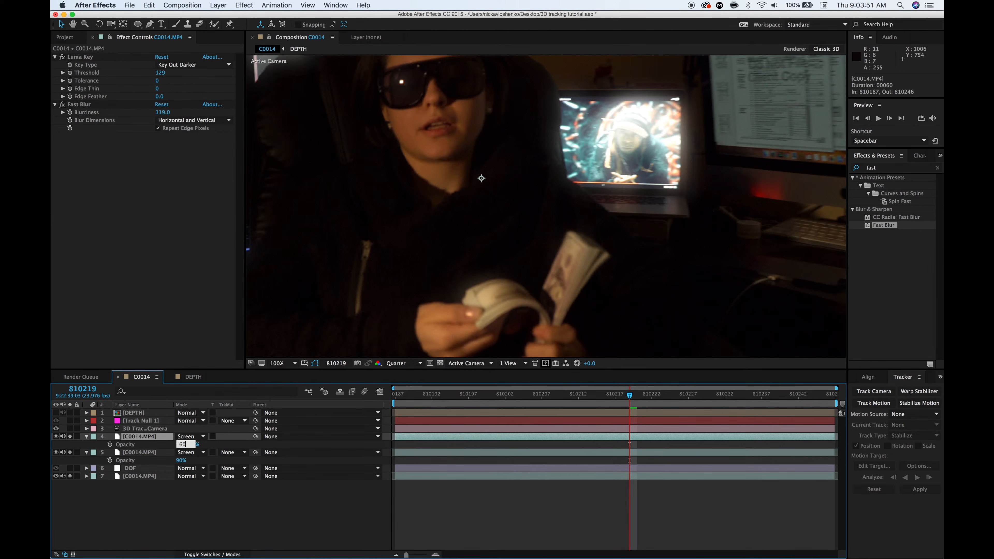
key(Return)
drag(163, 112, 148, 115)
Duplicate the 60% glow copy, setting the new duplicate's opacity to 30% and its Fast Blur blurriness to 35.0
click(138, 436)
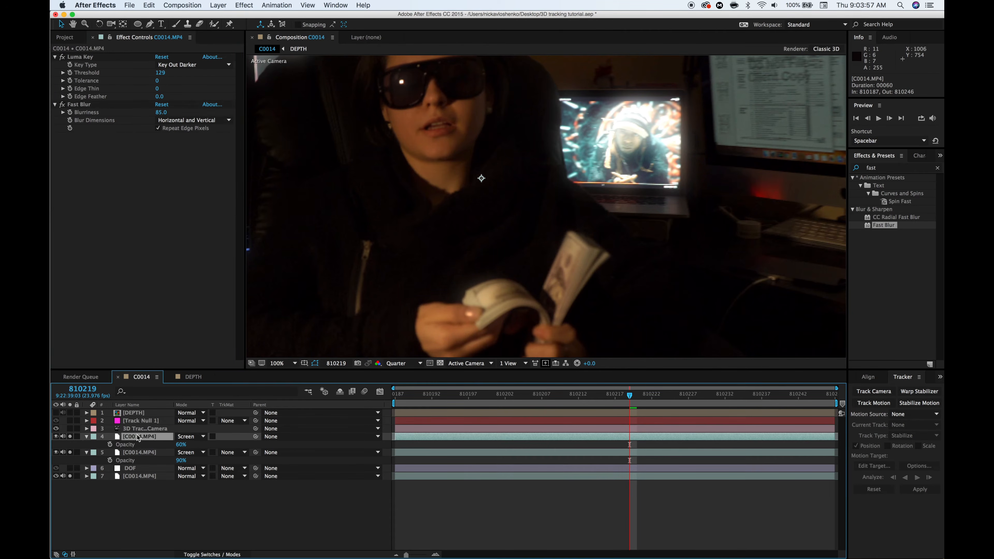
key(super+d)
click(181, 444)
text(30)
key(Return)
click(160, 113)
drag(161, 116, 136, 114)
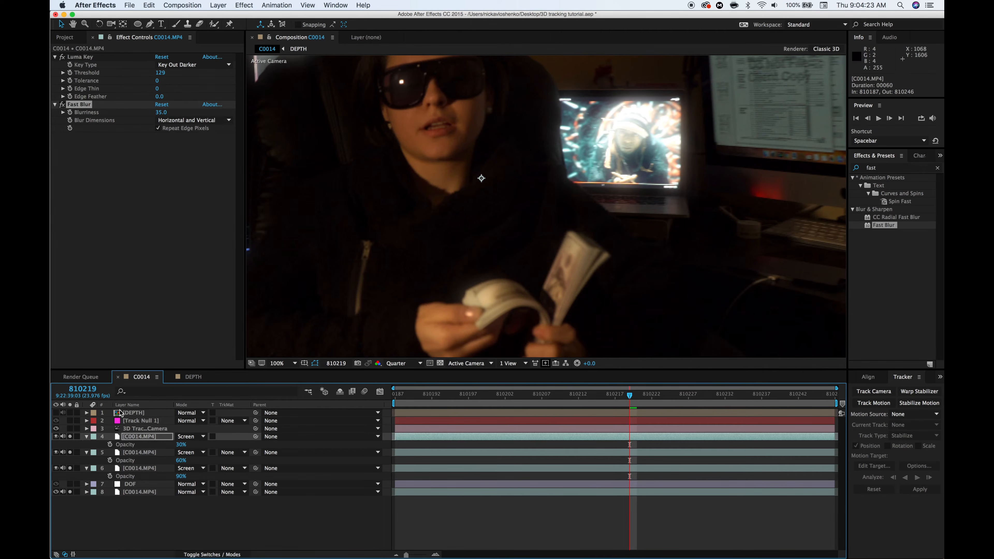
Compare the glow copies by toggling their solo states, trying 100% opacity on the uppermost copy and restoring it to 30%
drag(69, 452, 70, 468)
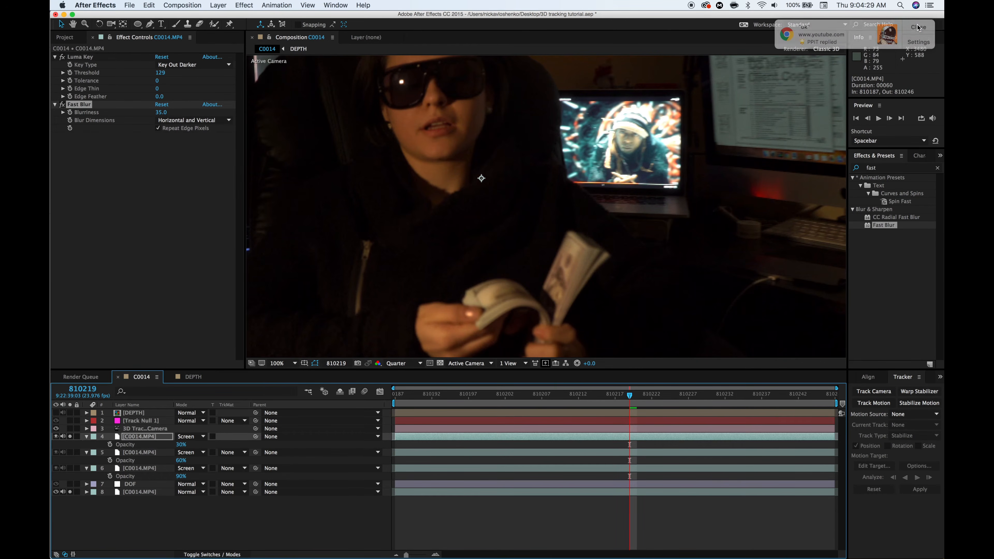
drag(180, 444, 270, 445)
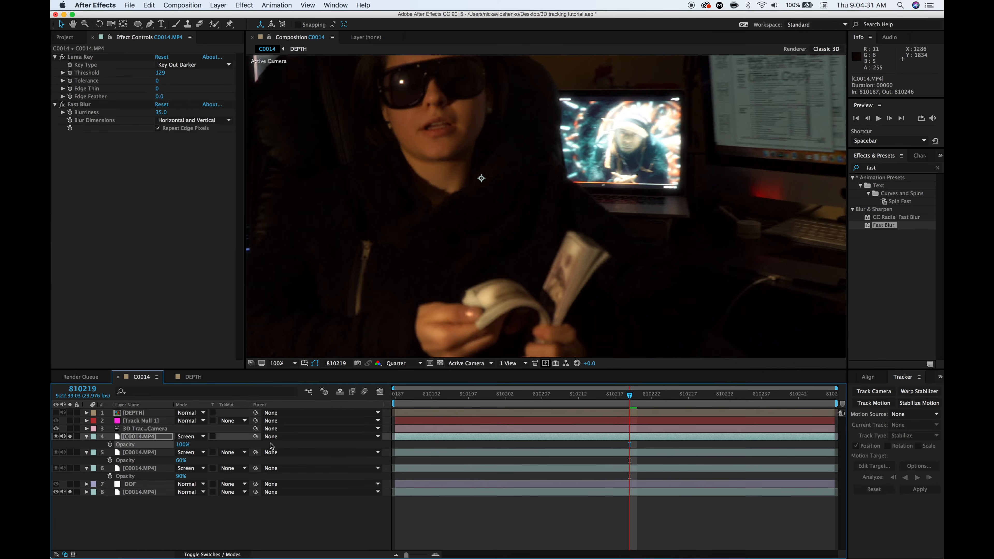
mouse_move(51, 458)
click(71, 468)
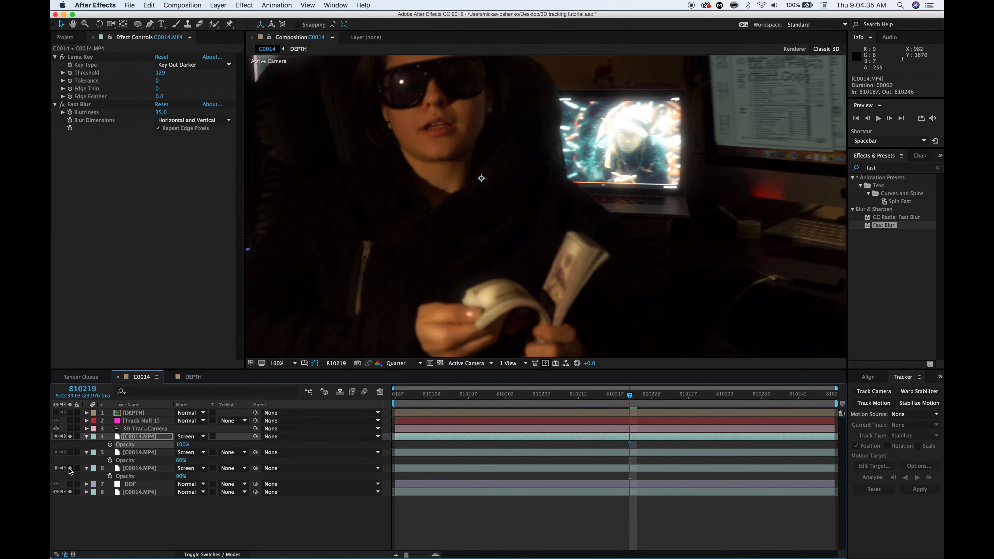
click(71, 436)
click(71, 468)
click(71, 468)
click(71, 436)
click(183, 444)
text(30)
key(Return)
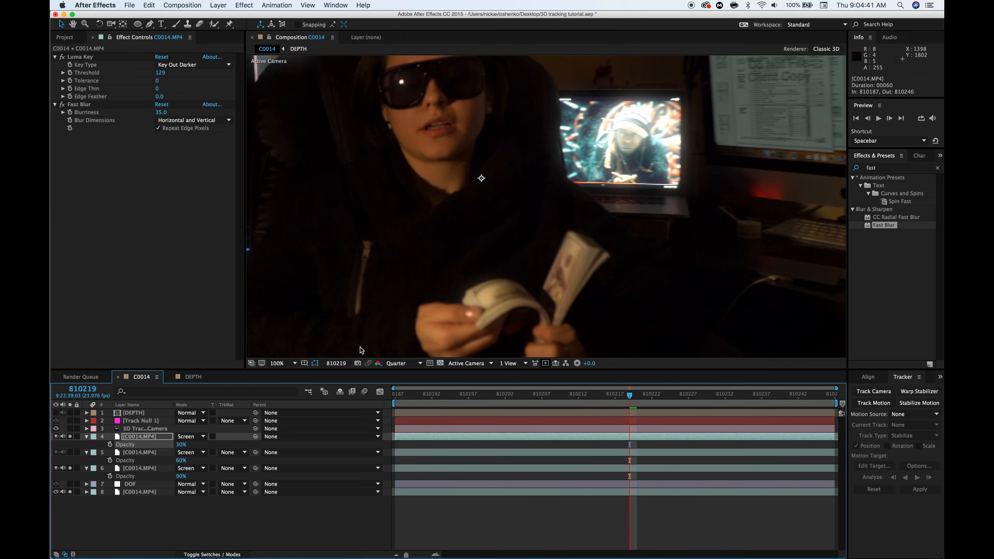
Turn off solo on the glow copies and the base C0014.MP4 layer so the whole composition displays
click(295, 363)
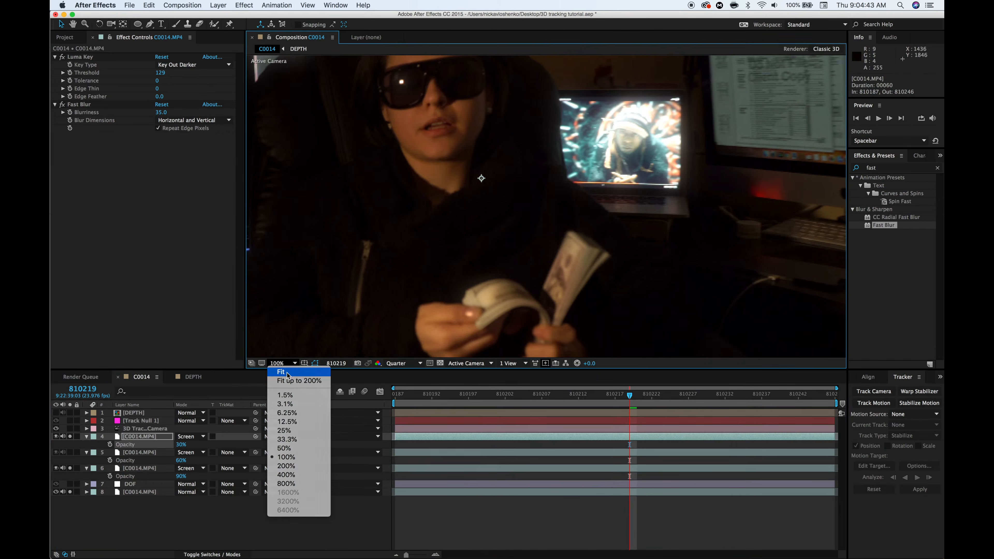
click(302, 377)
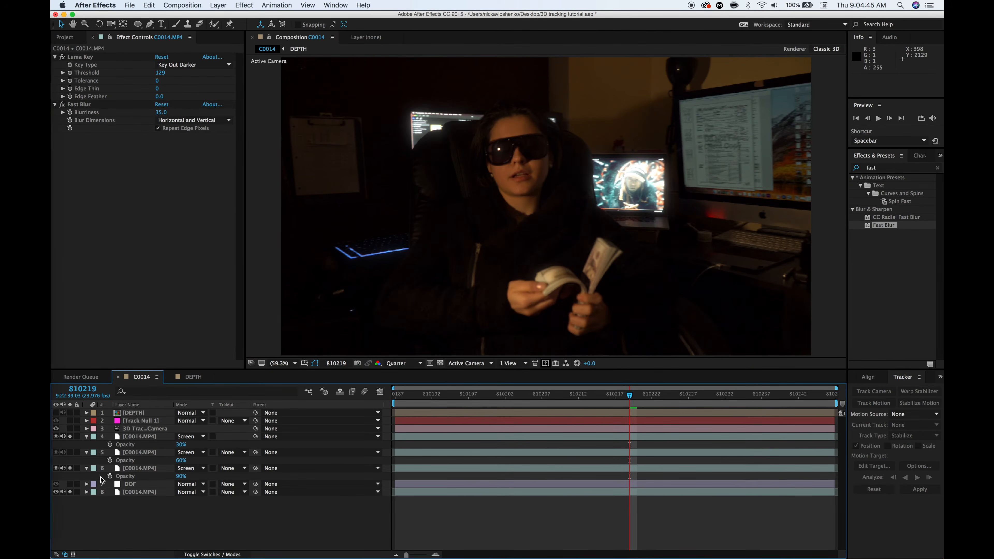
drag(70, 436, 71, 465)
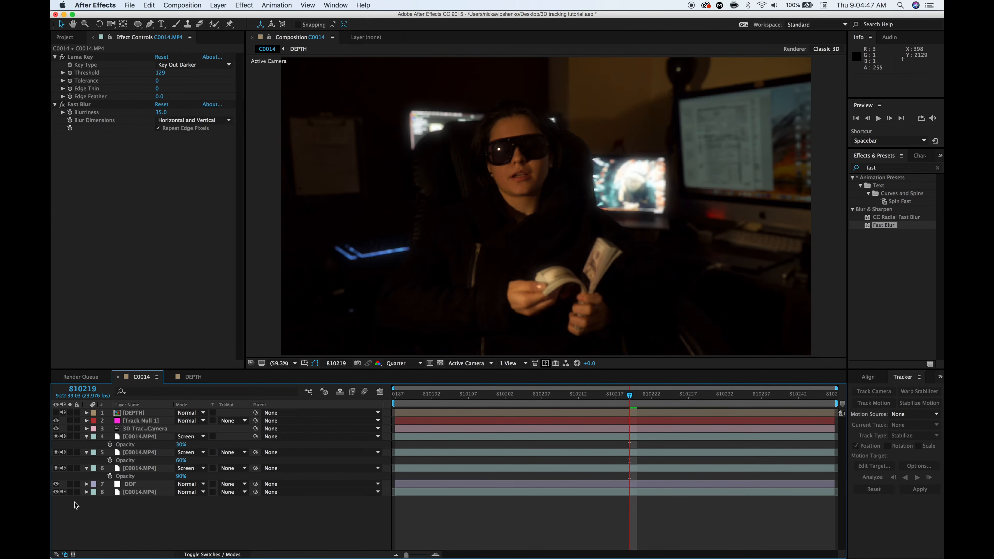
click(70, 491)
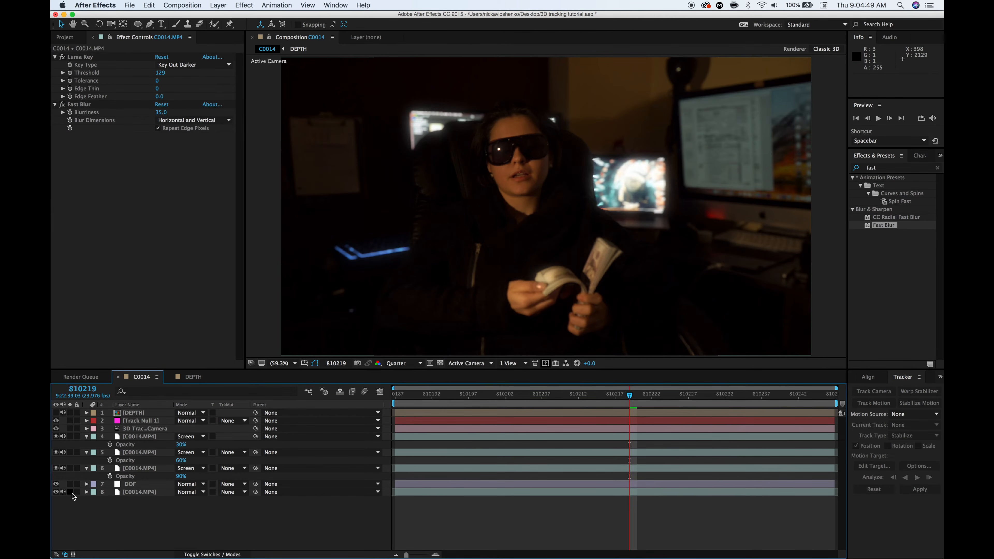
click(71, 491)
click(71, 492)
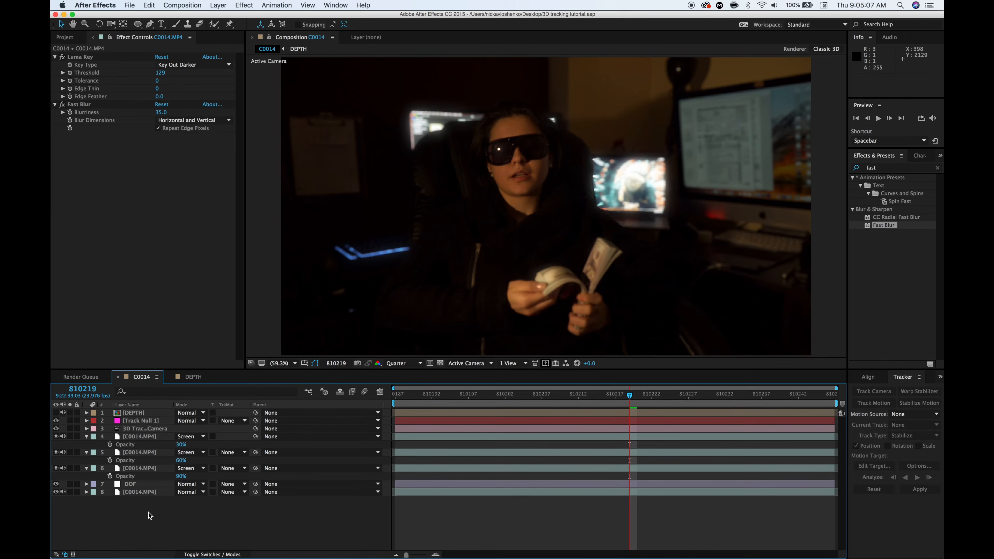
Create a new solid layer named Particles in the C0014 composition
right_click(164, 516)
mouse_move(263, 470)
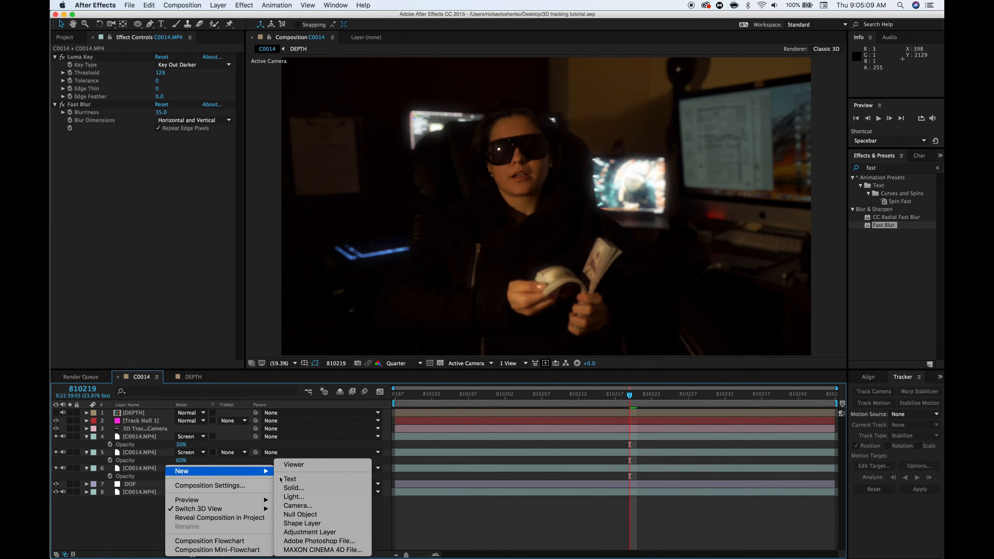
click(300, 487)
text(Pa)
key(Return)
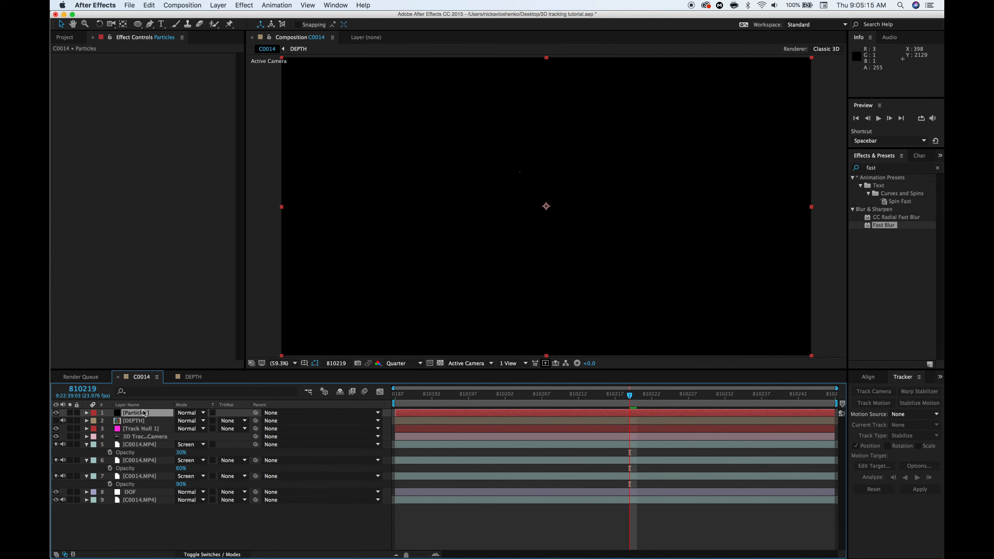
Rename the solid layer to Front Particles and move it directly below the 3D Tracker Camera layer
key(Return)
text(Front Particles)
key(Return)
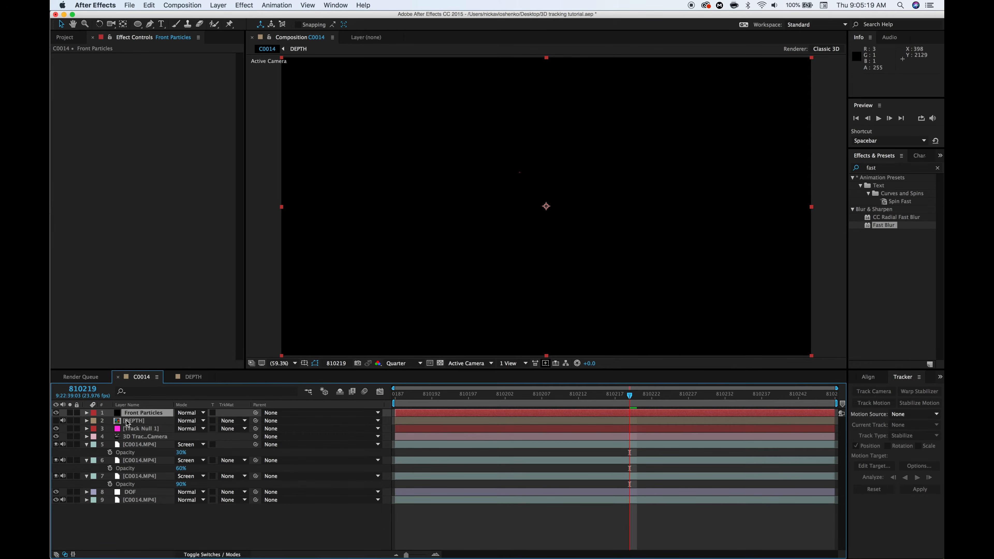
drag(137, 416, 137, 445)
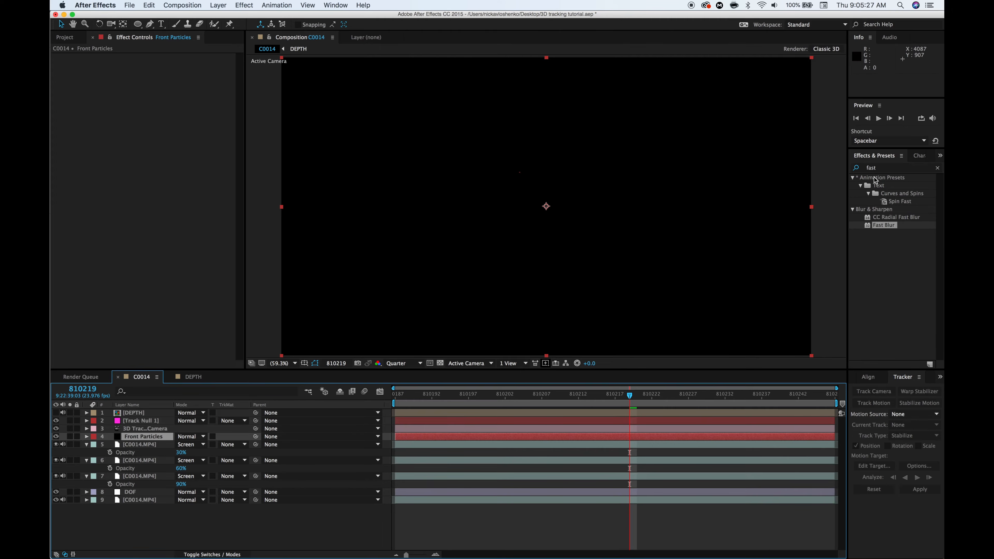
Search the effects for "partic" and apply Trapcode Particular to the Front Particles layer
click(891, 169)
text(partic)
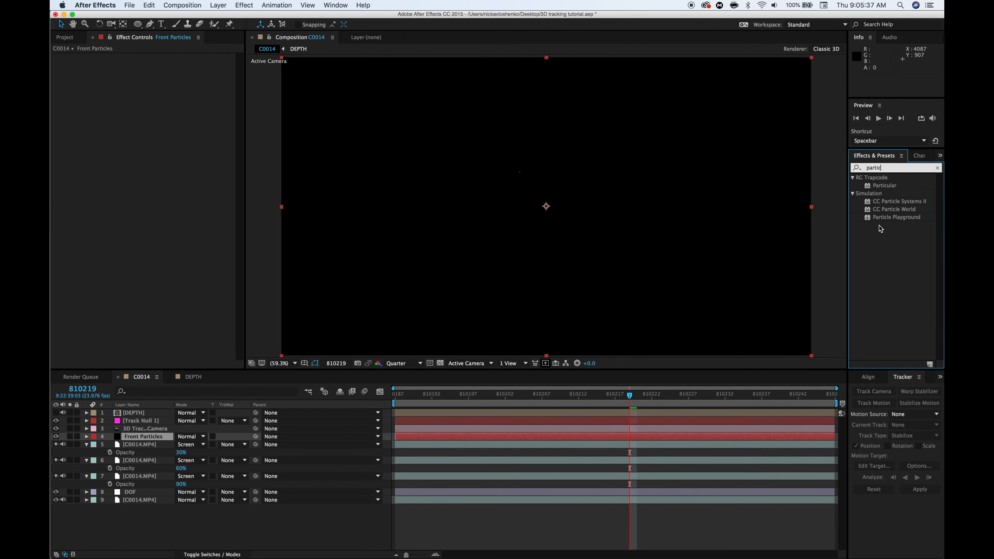
drag(891, 188, 575, 435)
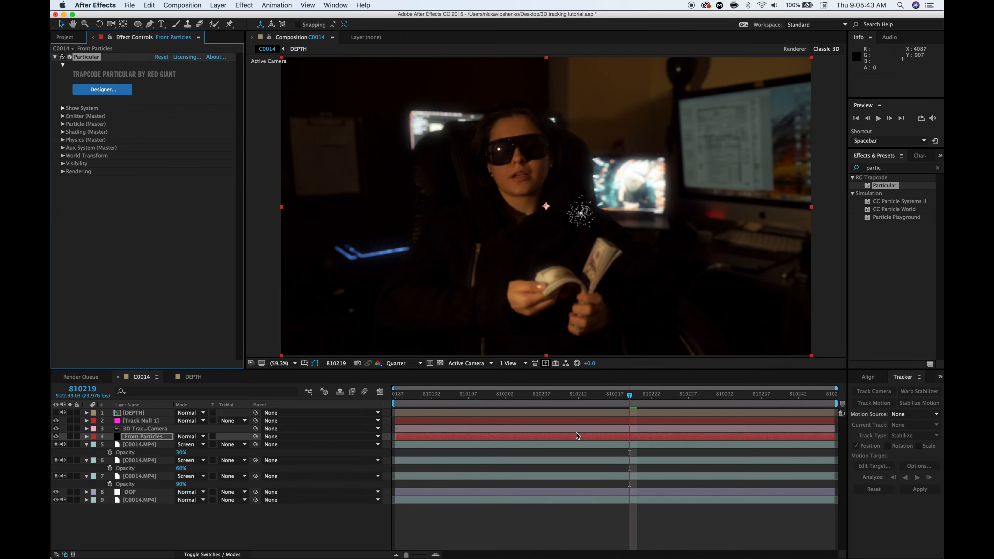
Load the Floating Dust preset from Dust and Debris in the Particular Designer and apply it to Front Particles
click(102, 89)
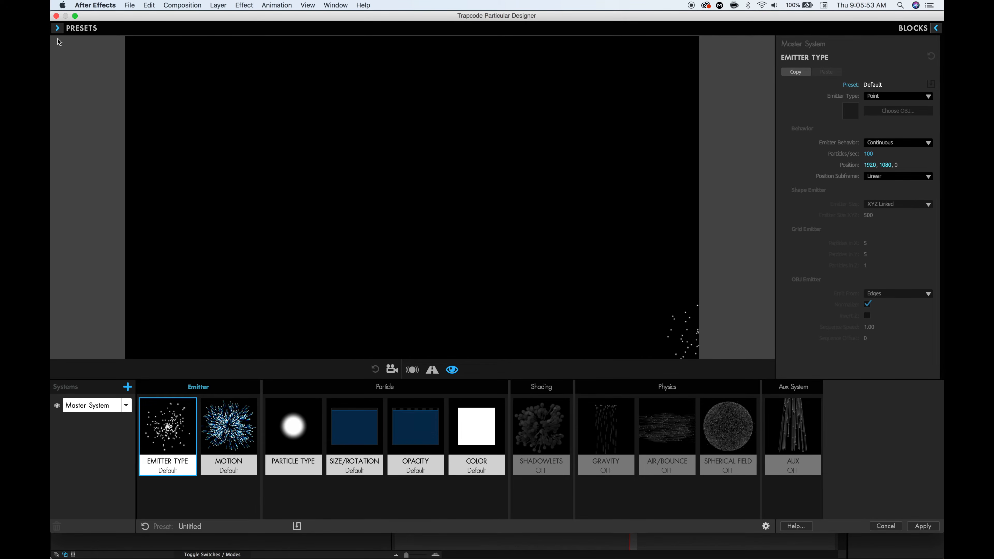
click(57, 28)
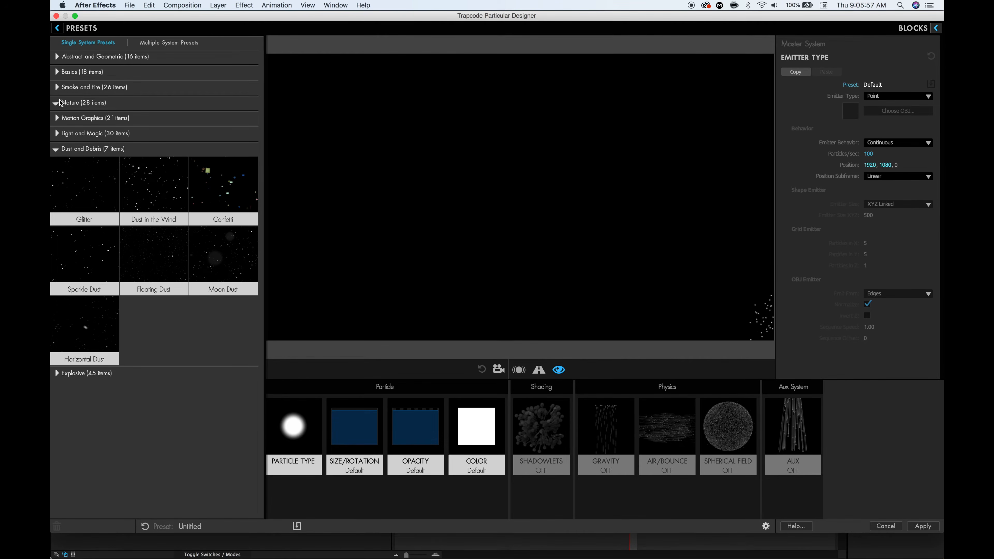
click(59, 103)
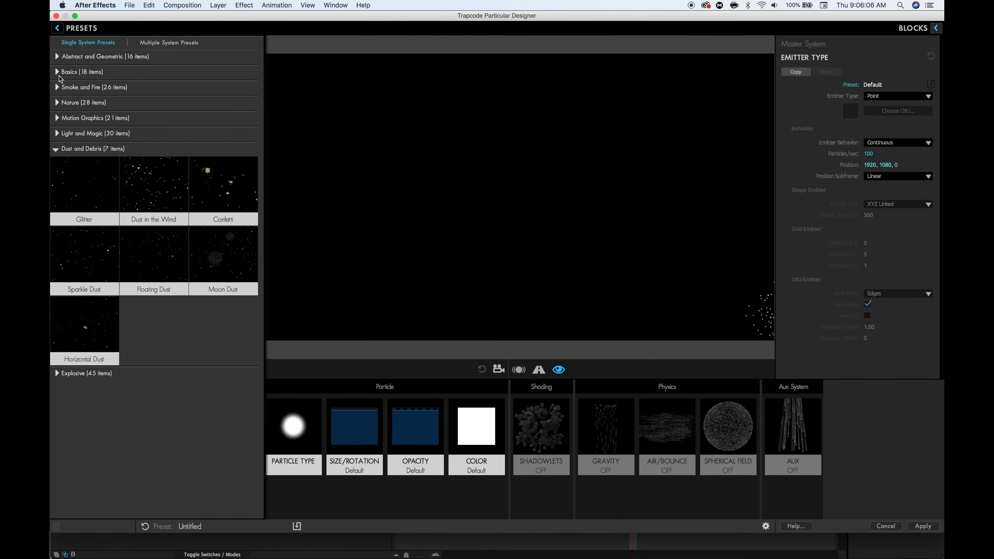
click(169, 268)
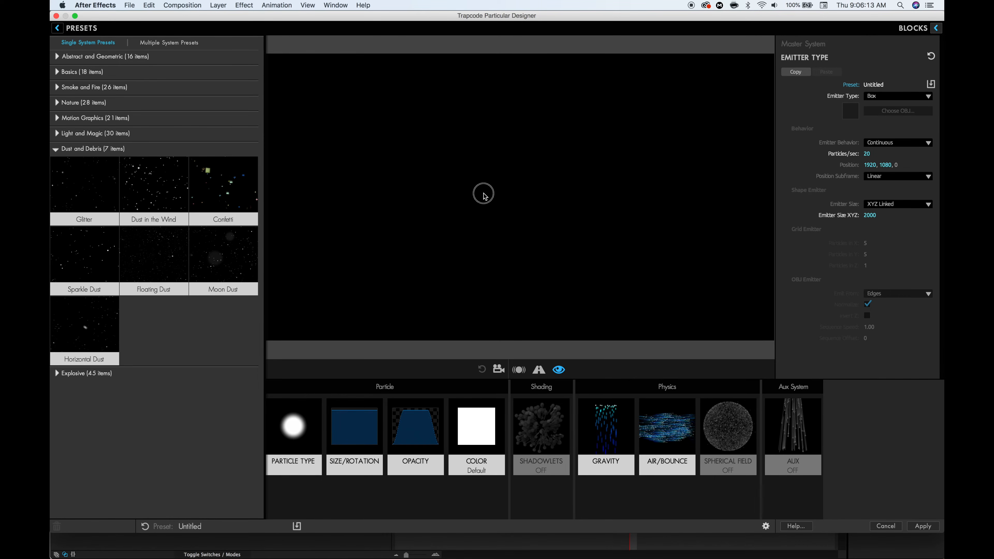
click(57, 27)
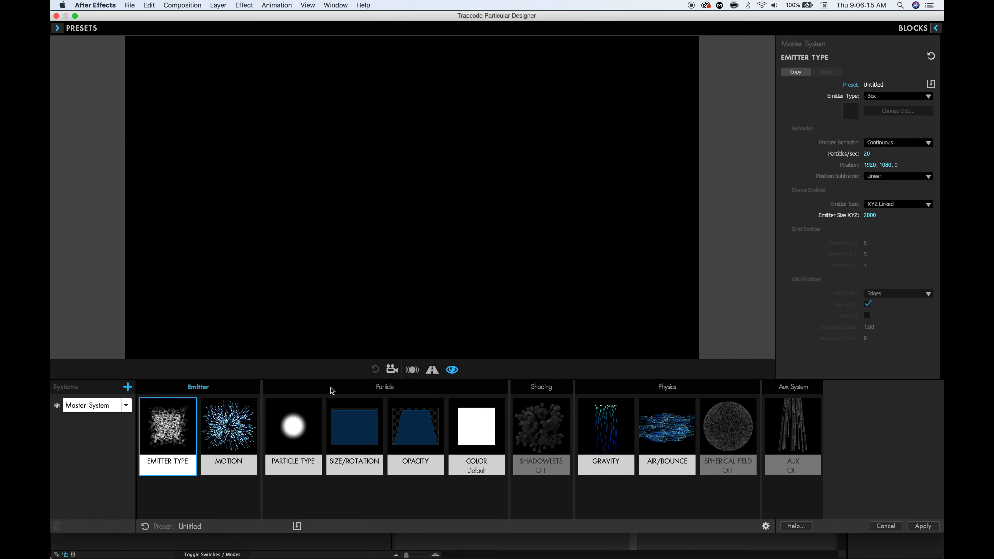
click(922, 526)
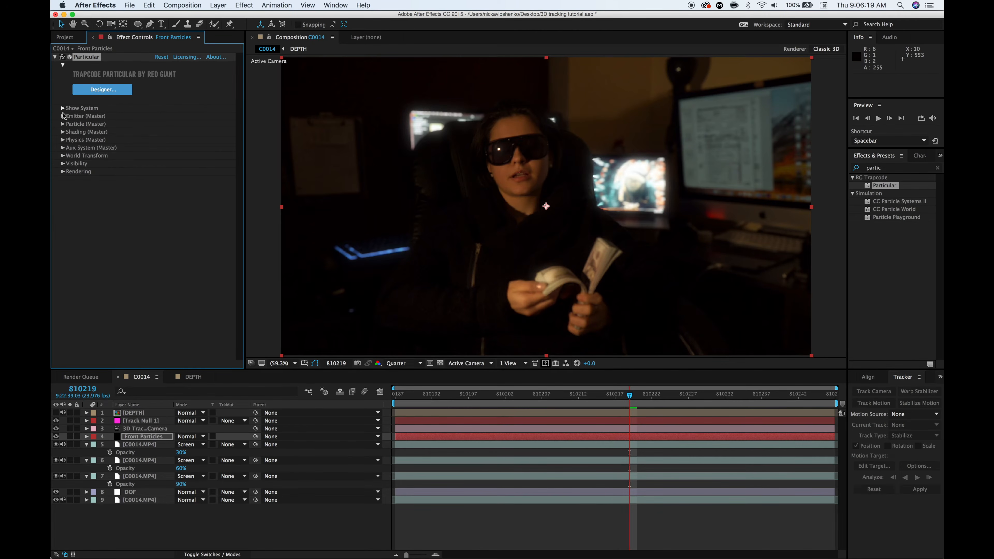
Review Particular's Particle (Master) settings and particle type on the Front Particles layer
click(62, 123)
click(178, 148)
click(176, 157)
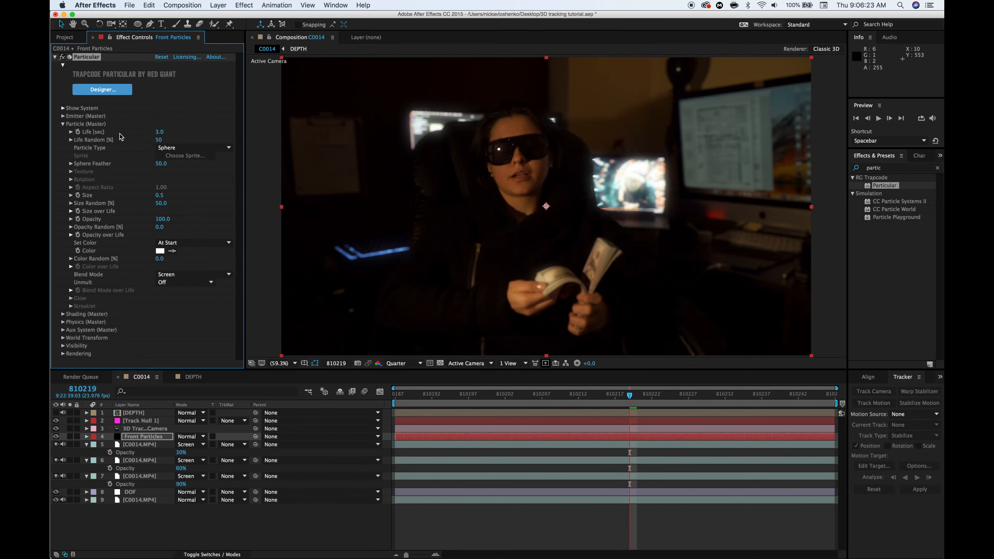
click(61, 124)
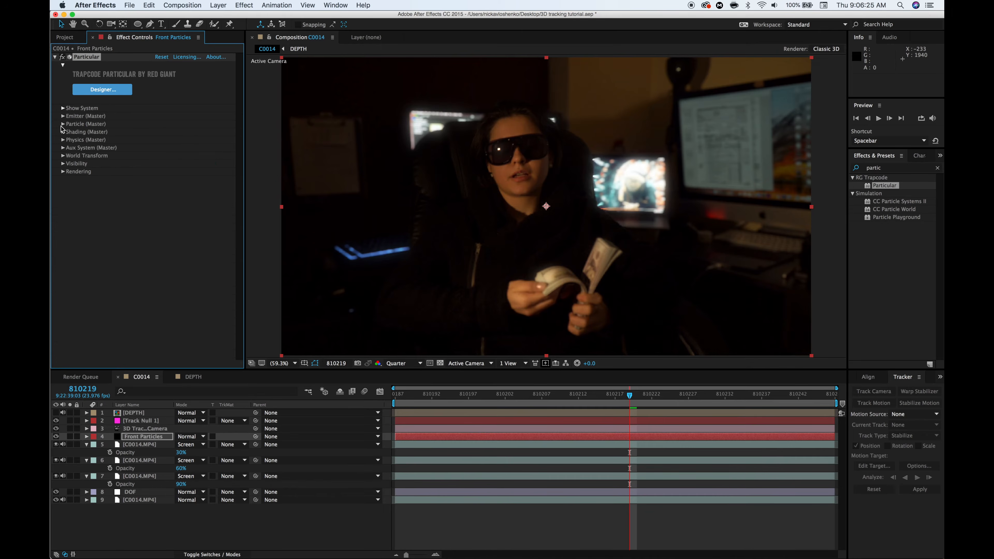
Expand the Emitter and Particle settings of Particular on Front Particles and set the particle size to 10
click(63, 117)
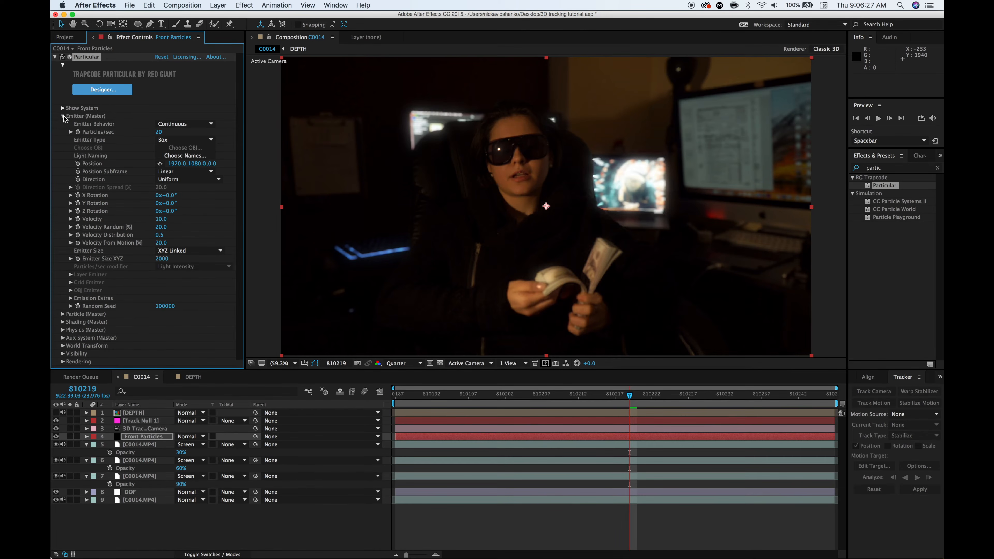
drag(214, 167, 129, 169)
key(super+z)
click(62, 314)
scroll(64, 316, down, 5)
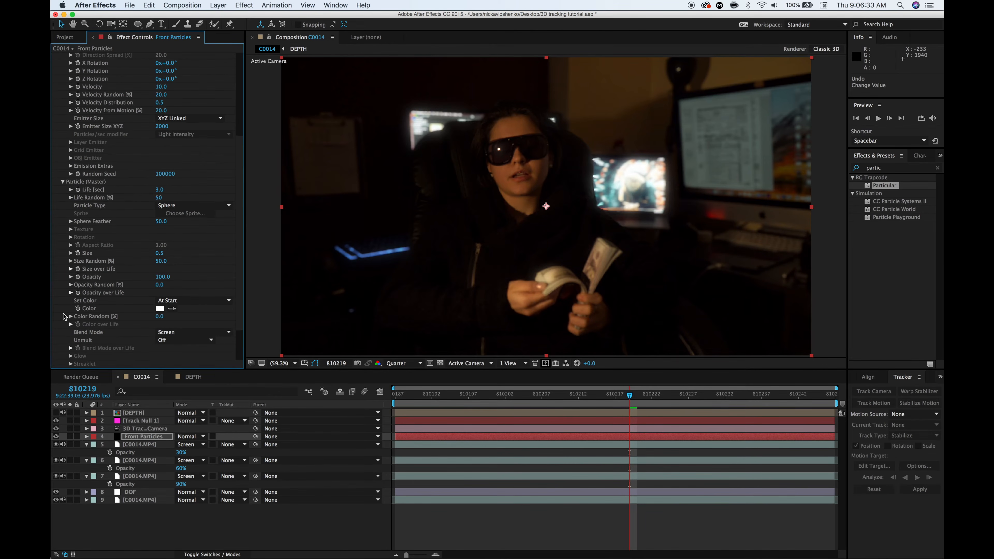
click(159, 254)
text(10)
key(Return)
Check the floating particles at several frames across the shot, from 810190 to the end, and return to frame 810219
click(515, 397)
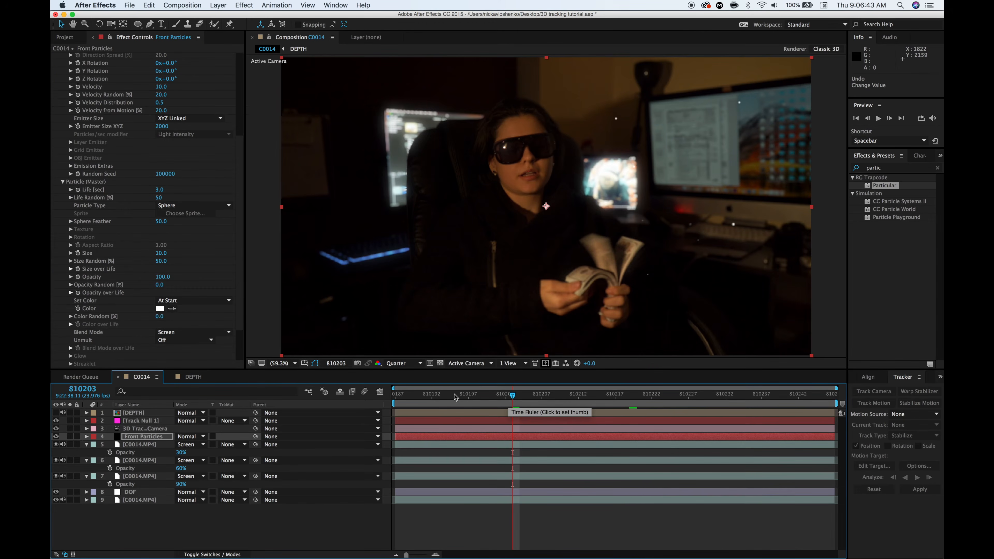
click(417, 398)
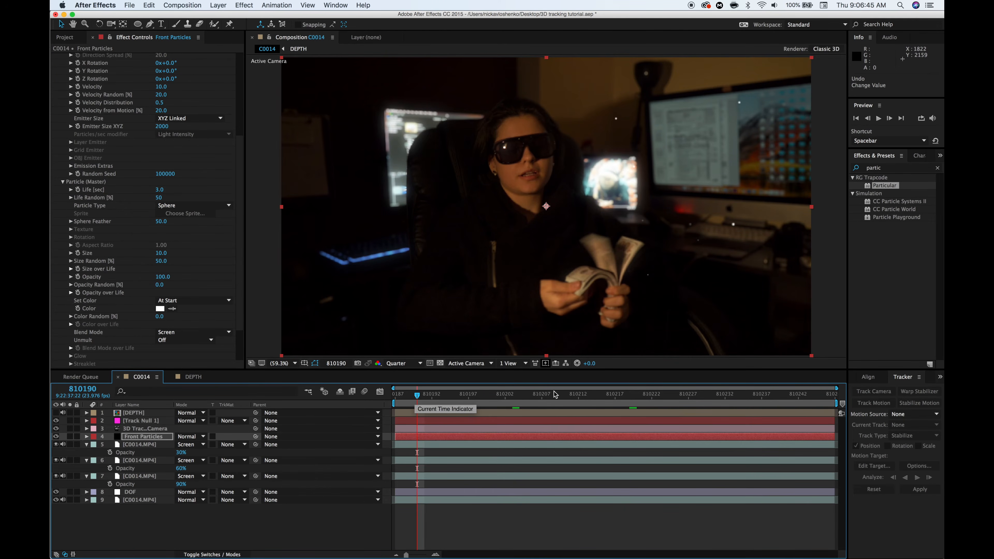
click(634, 404)
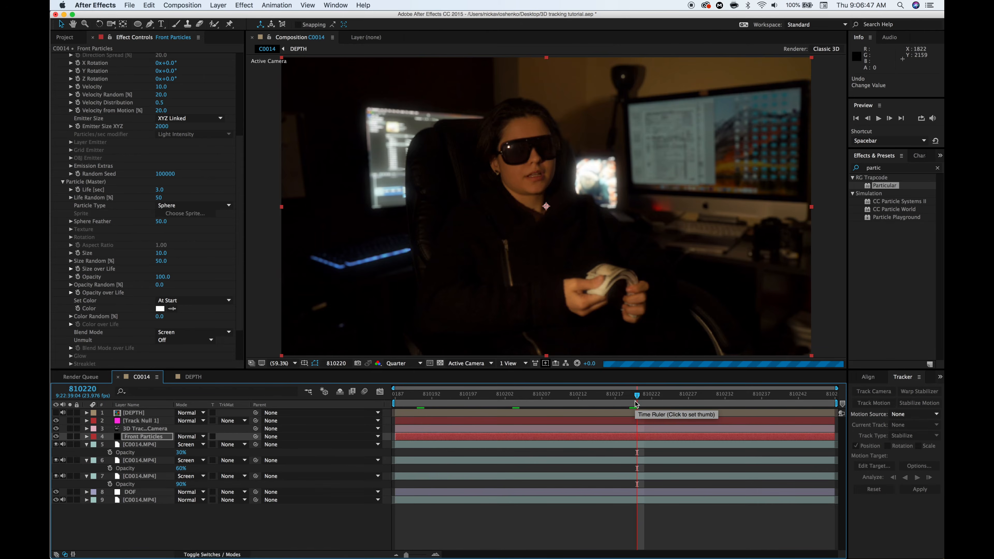
click(719, 404)
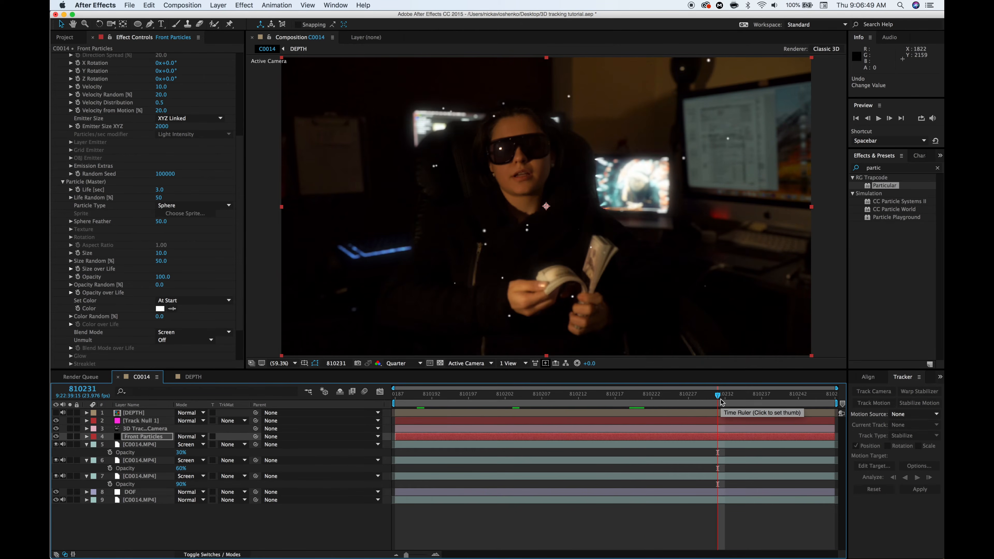
click(770, 397)
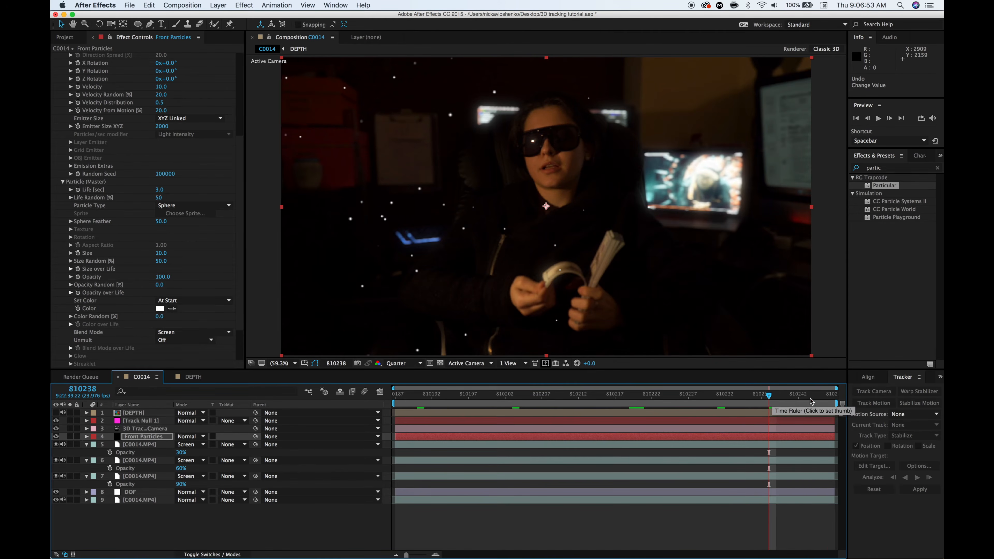
click(829, 400)
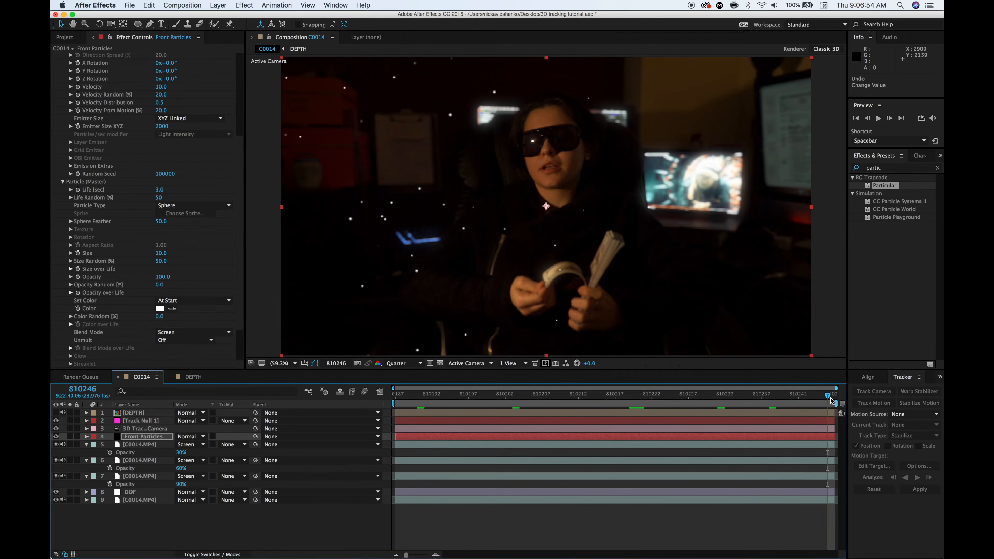
click(633, 398)
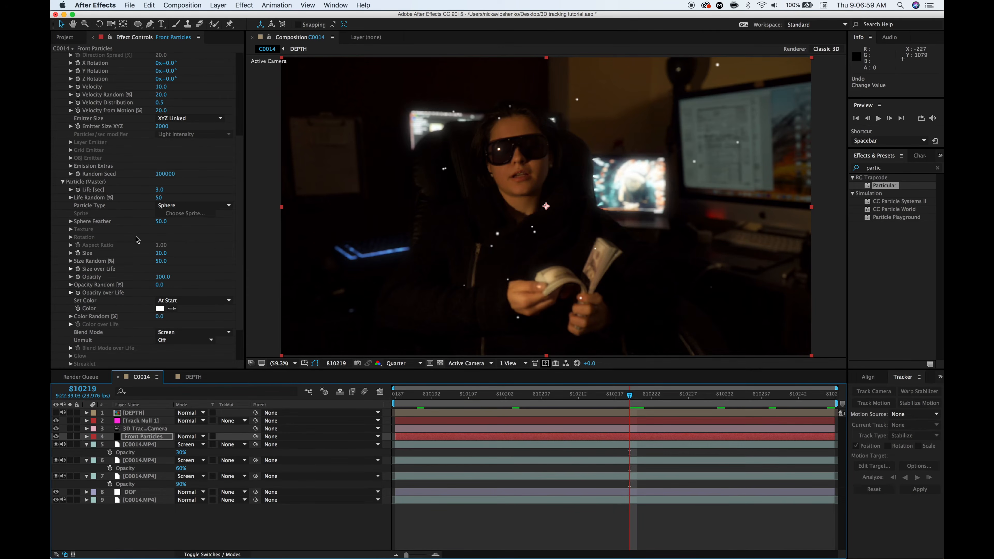
Set the emitter's Particles/sec to 100 and check the particles near the start at frame 810191
scroll(137, 264, up, 1)
scroll(137, 264, up, 17)
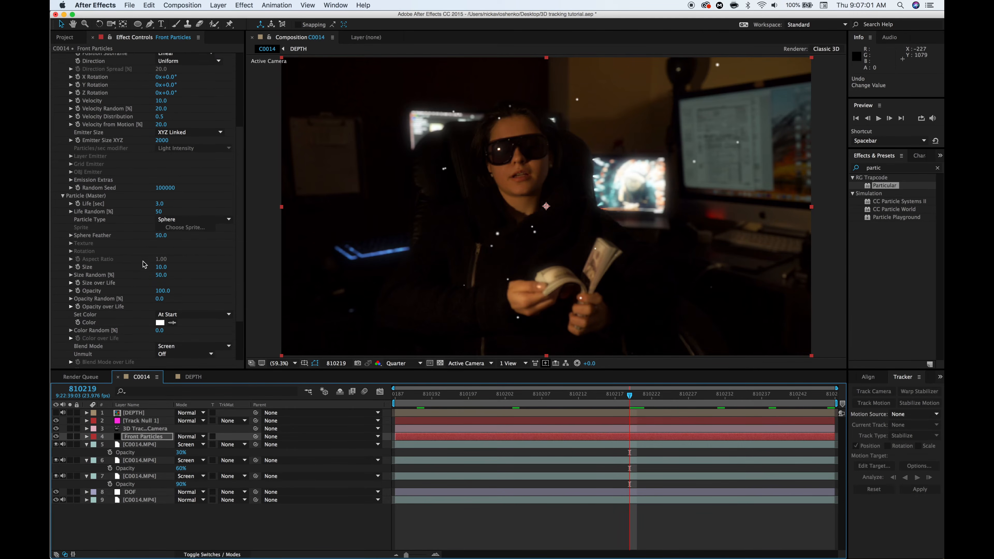
click(160, 132)
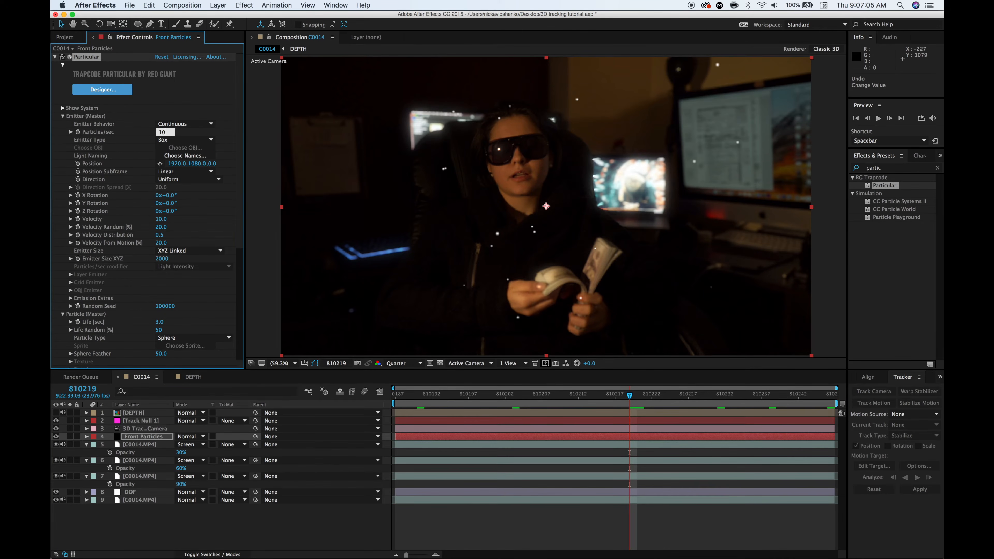
key(Return)
click(425, 395)
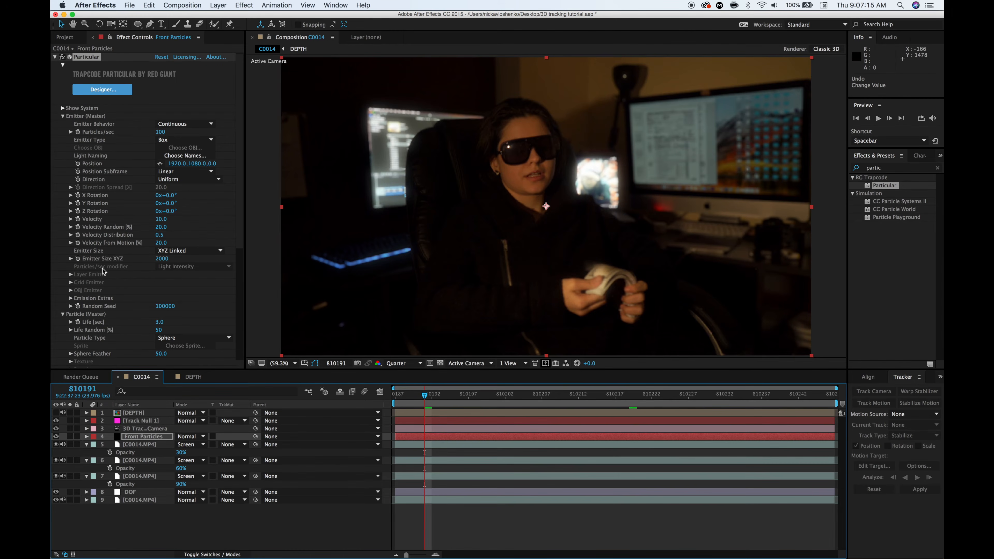
Set Pre Run to 100 in the emitter's Emission Extras
click(71, 299)
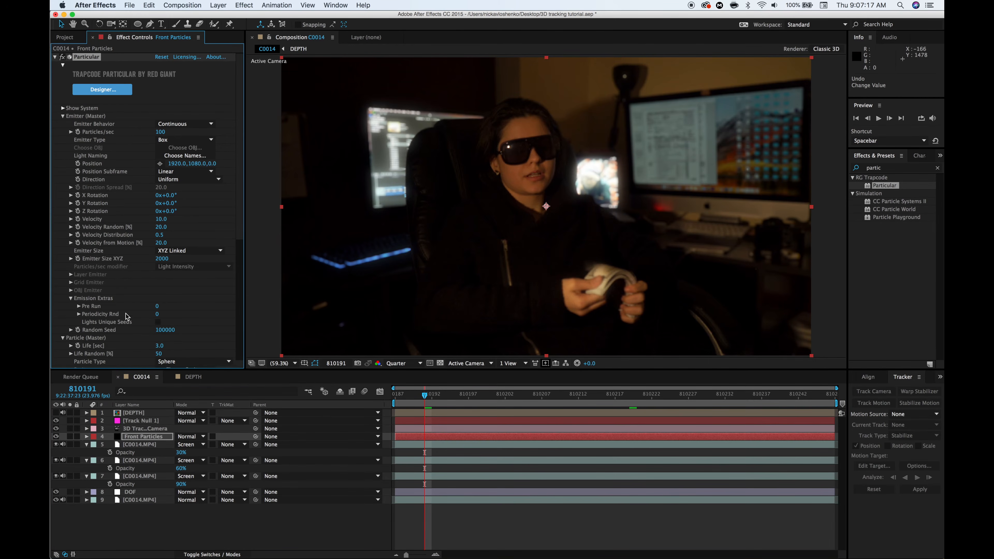
click(159, 307)
key(Return)
Reveal Track Null 1's position for reference and move the Front Particles emitter to about 1310, 1176, 6096
click(142, 421)
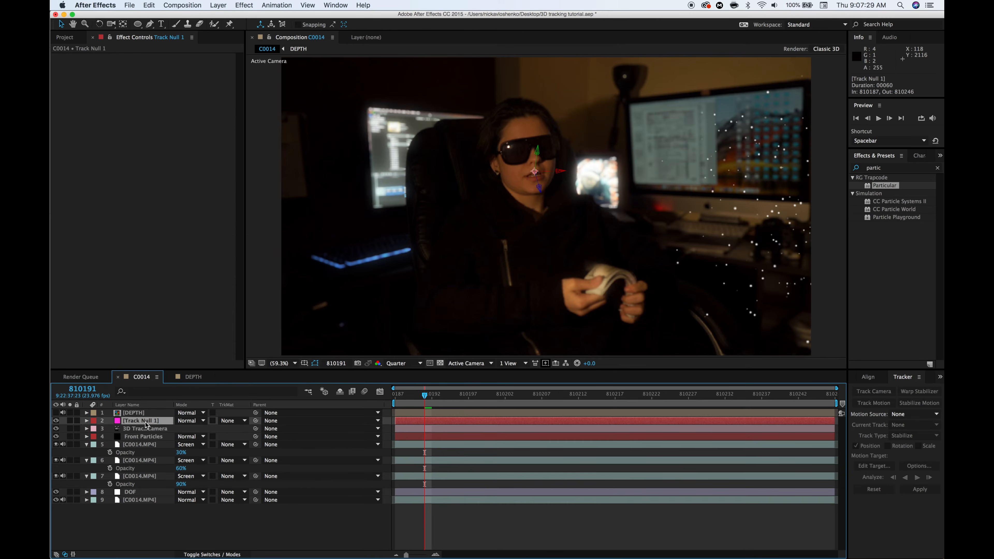
key(p)
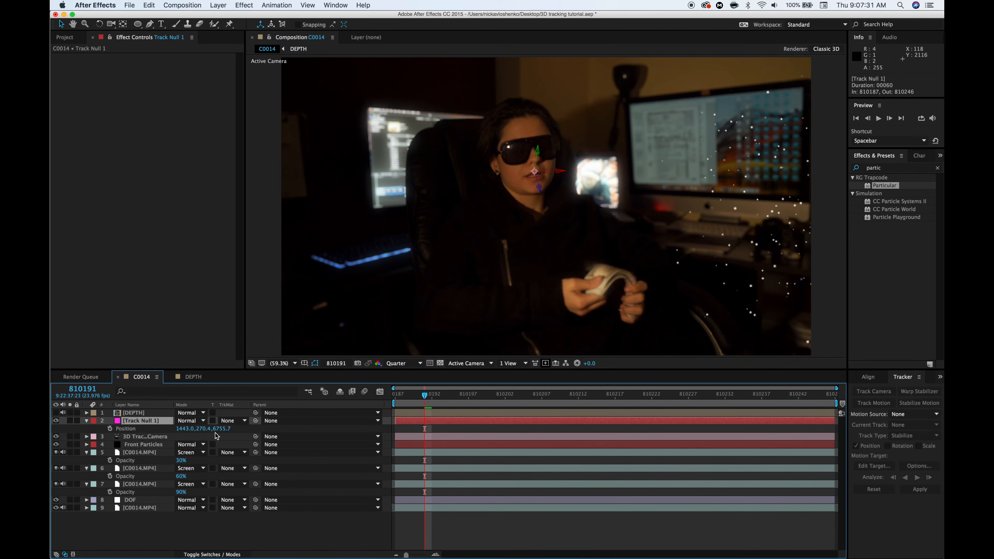
click(141, 444)
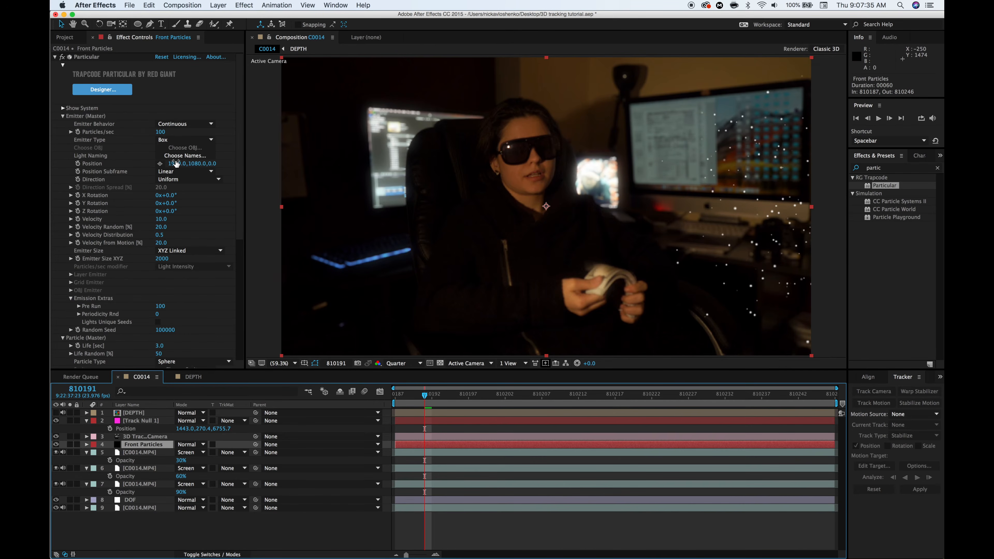
drag(203, 165, 125, 168)
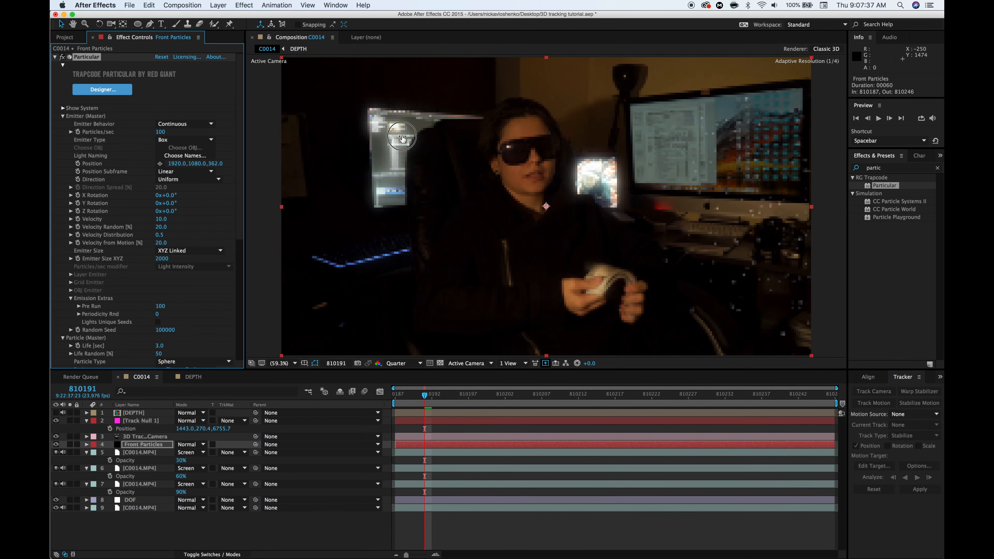
drag(219, 163, 364, 167)
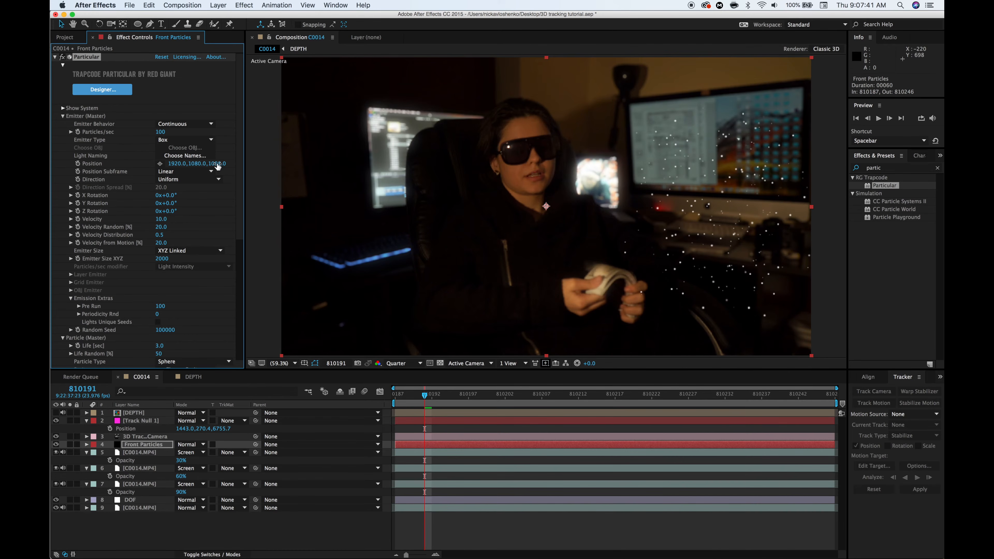
drag(197, 163, 55, 175)
drag(177, 163, 68, 197)
drag(221, 163, 477, 123)
drag(272, 190, 290, 206)
drag(217, 167, 566, 140)
drag(223, 165, 511, 183)
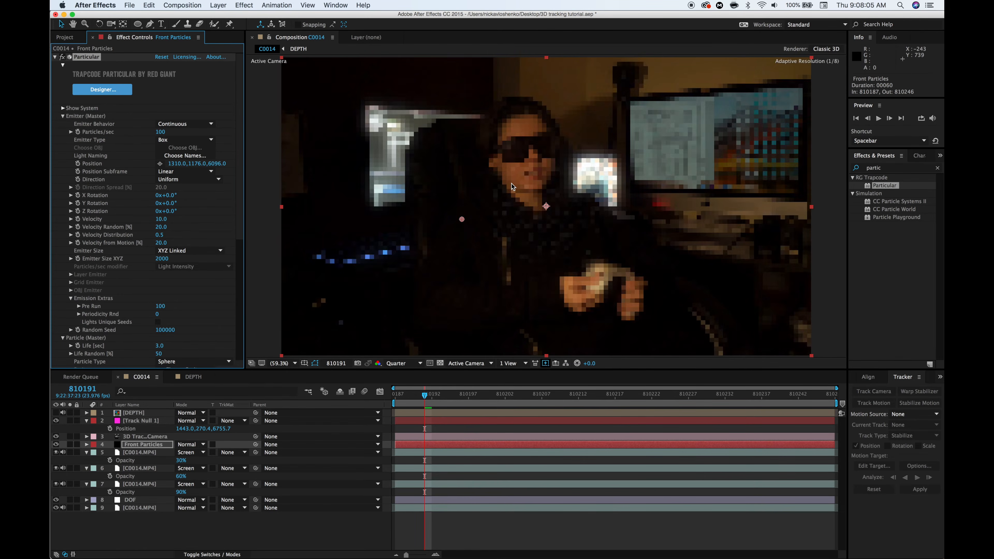
Check how the particles follow the subject at frames 810207, 810227, 810237 and 810228
click(547, 395)
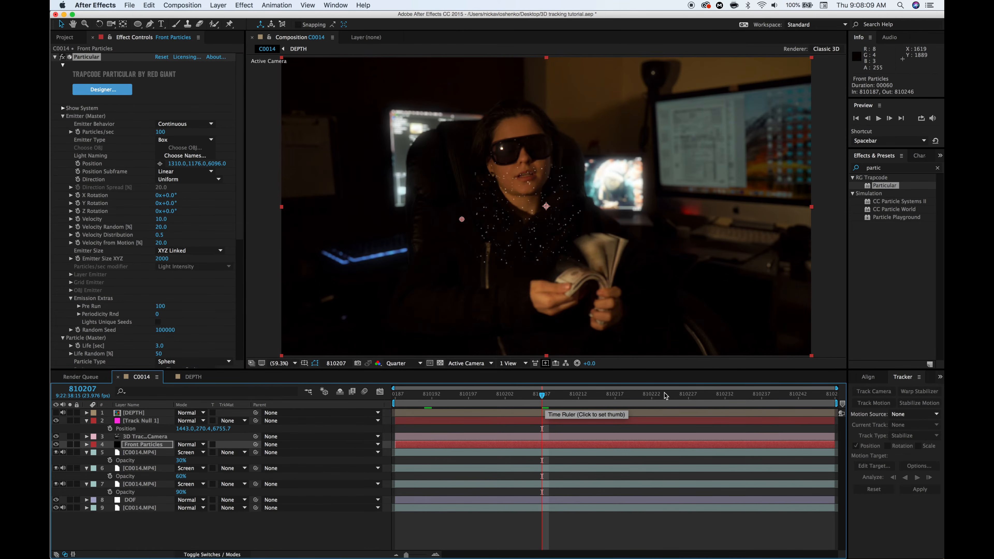
click(688, 396)
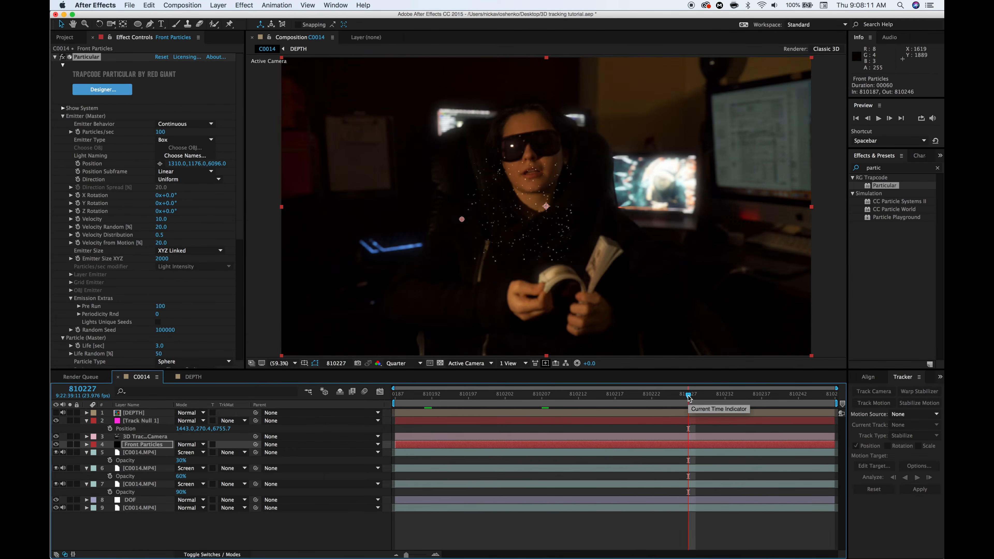
click(760, 396)
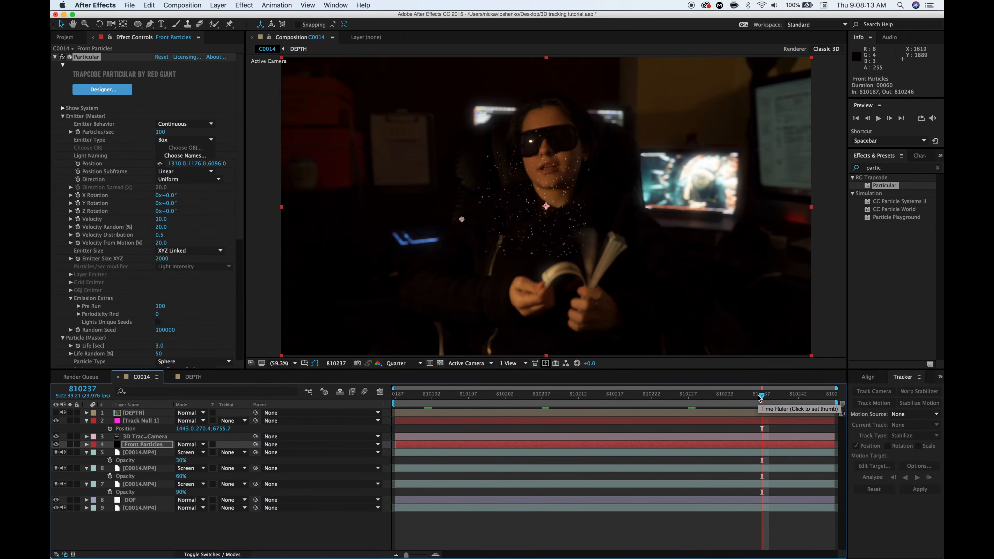
click(694, 396)
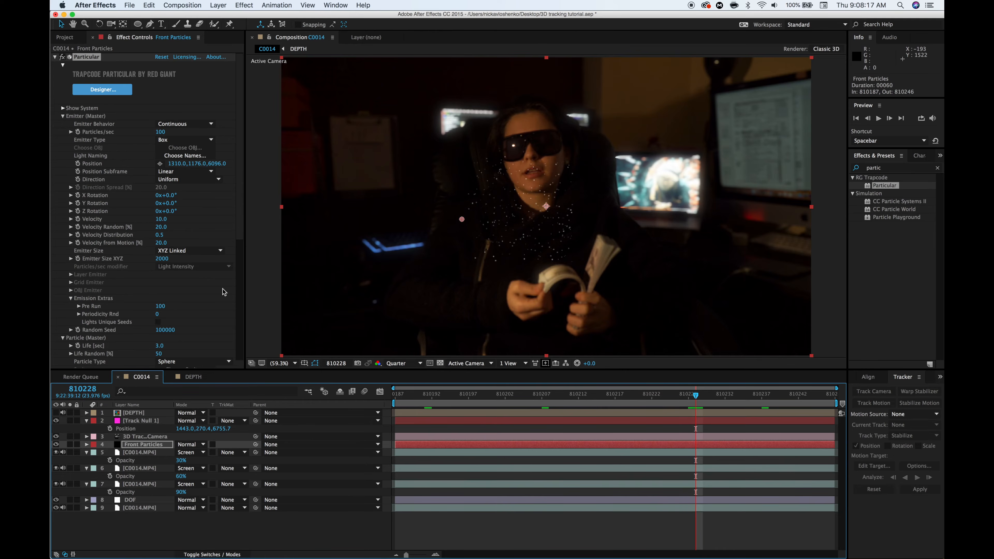
Try emitter Z positions of 1000 and 3000 on the Front Particles layer
click(218, 164)
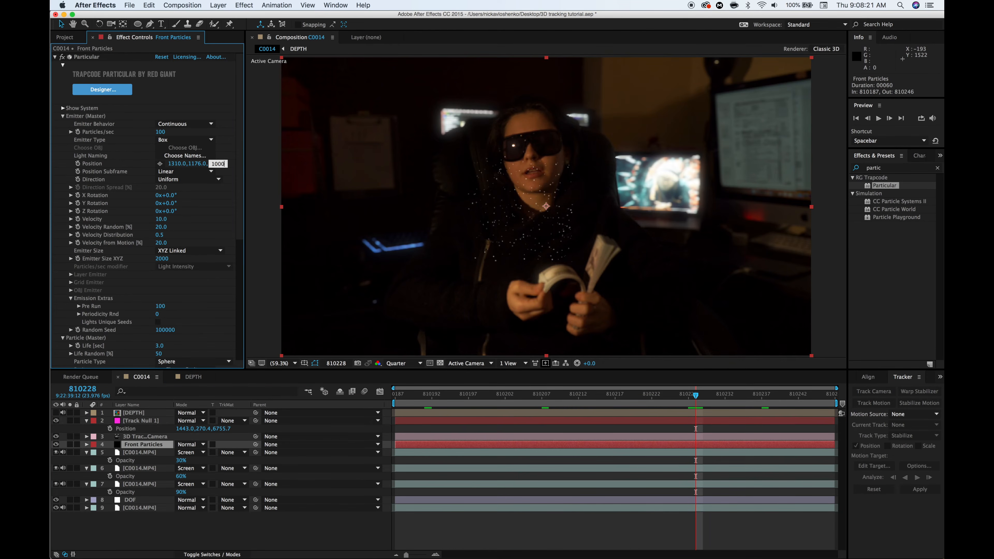
text(1000)
key(Return)
click(217, 164)
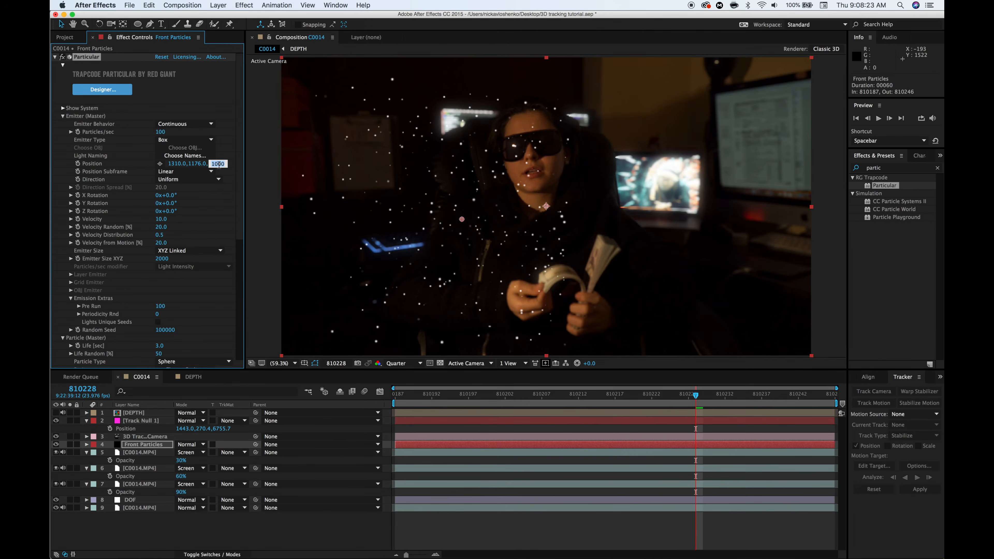
key(Return)
click(218, 163)
text(3000)
key(Return)
Enlarge the linked Emitter Size XYZ to about 5194 and set the emitter's Z position to 2000
drag(165, 265, 450, 231)
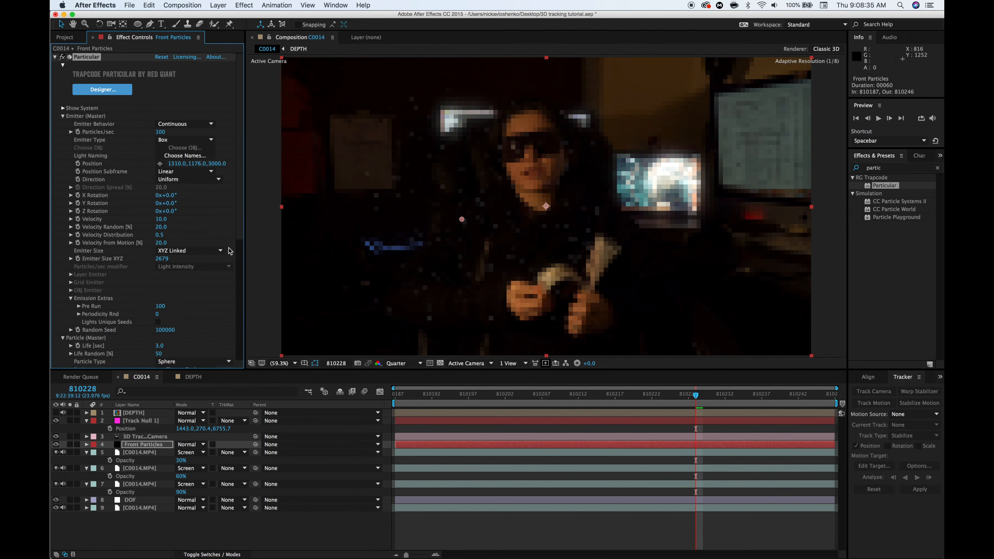
drag(160, 259, 365, 204)
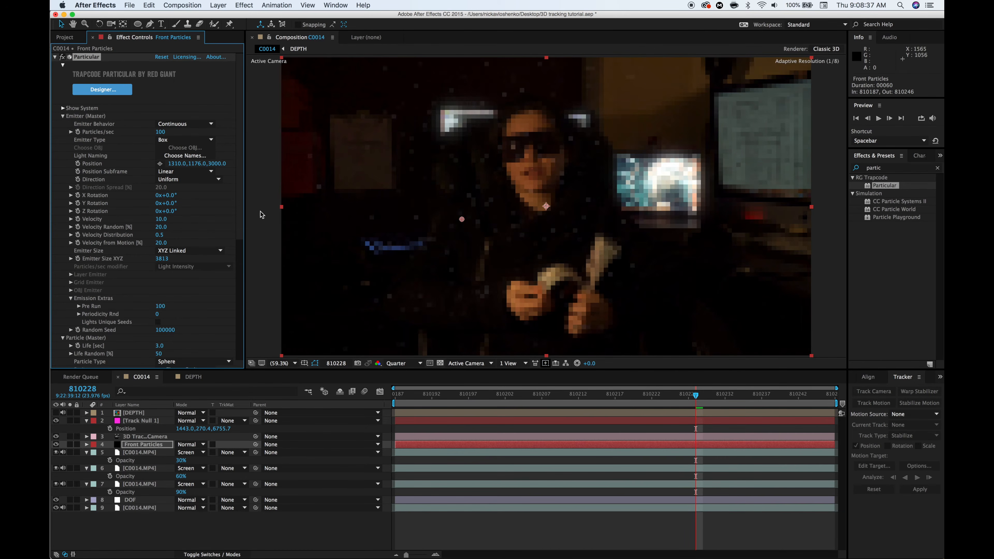
drag(160, 257, 750, 187)
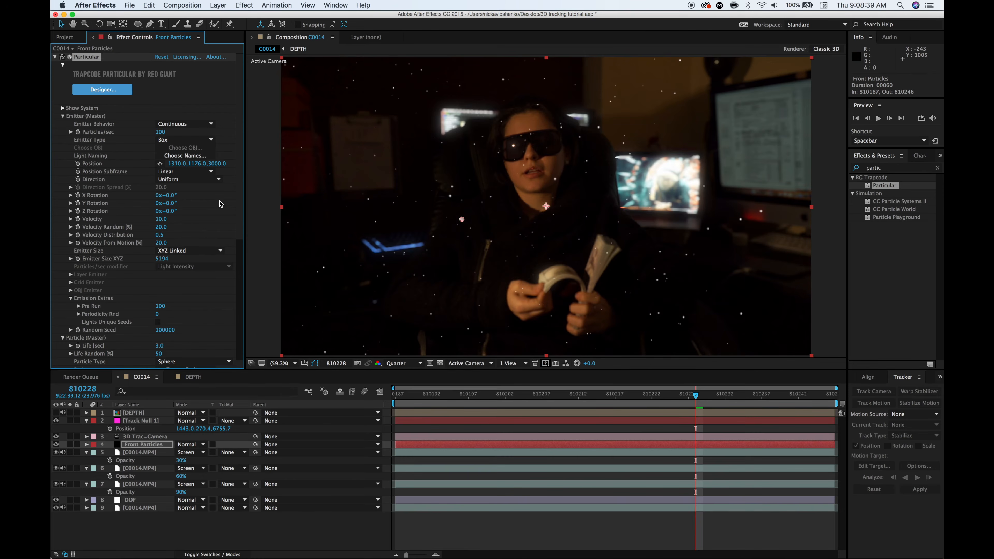
click(219, 163)
text(200)
key(Return)
Switch Emitter Size to XYZ Individual and enlarge it to about 12074 in X and 7237 in Y
click(178, 251)
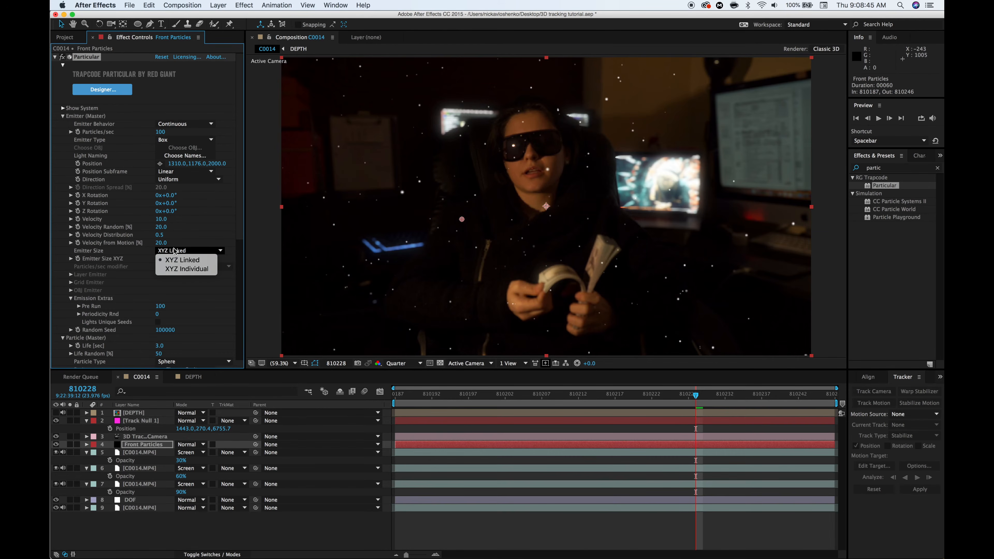
click(179, 267)
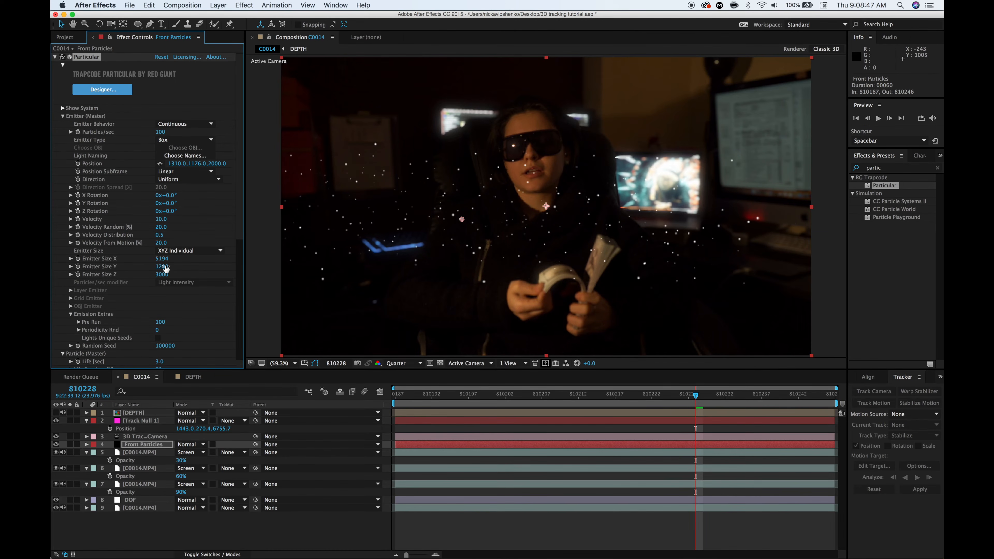
drag(164, 267, 396, 259)
drag(164, 266, 334, 250)
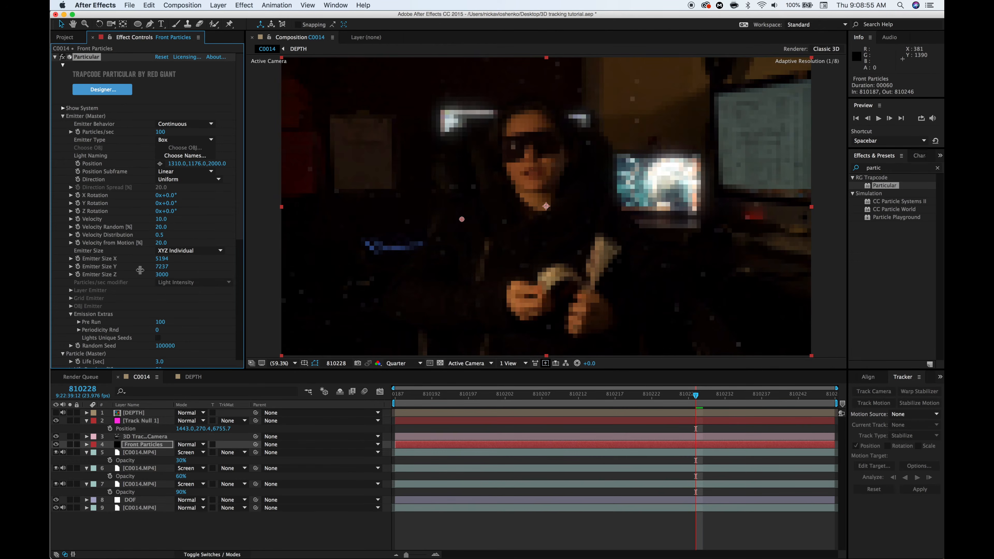
drag(163, 258, 447, 221)
Check the particle spread at the first frame 810187 and the last frame 810246
click(404, 396)
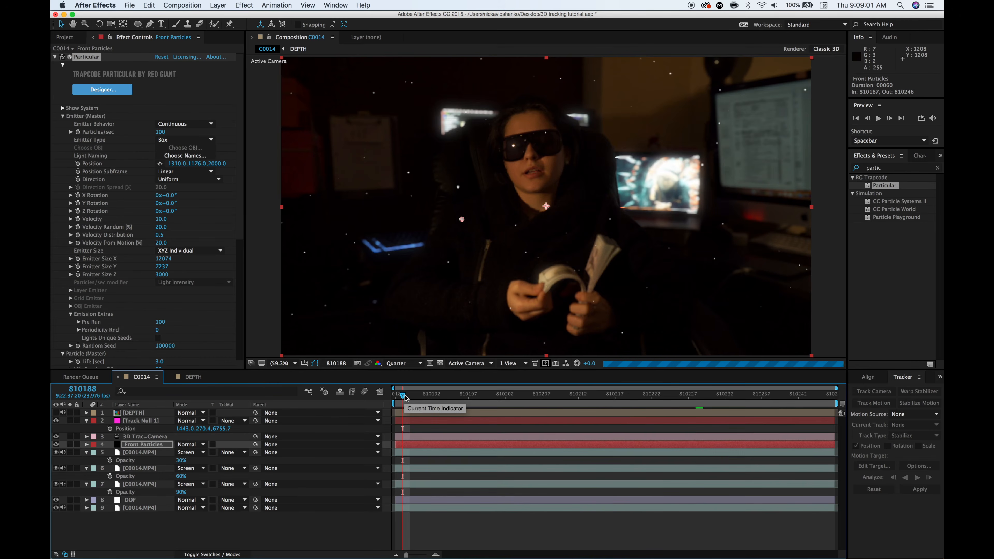
drag(403, 396, 393, 396)
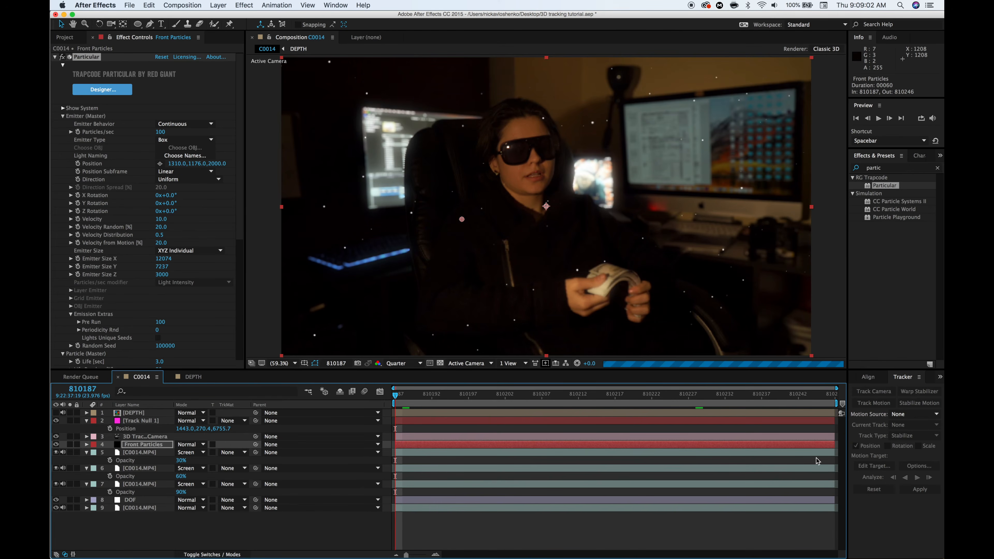
click(828, 398)
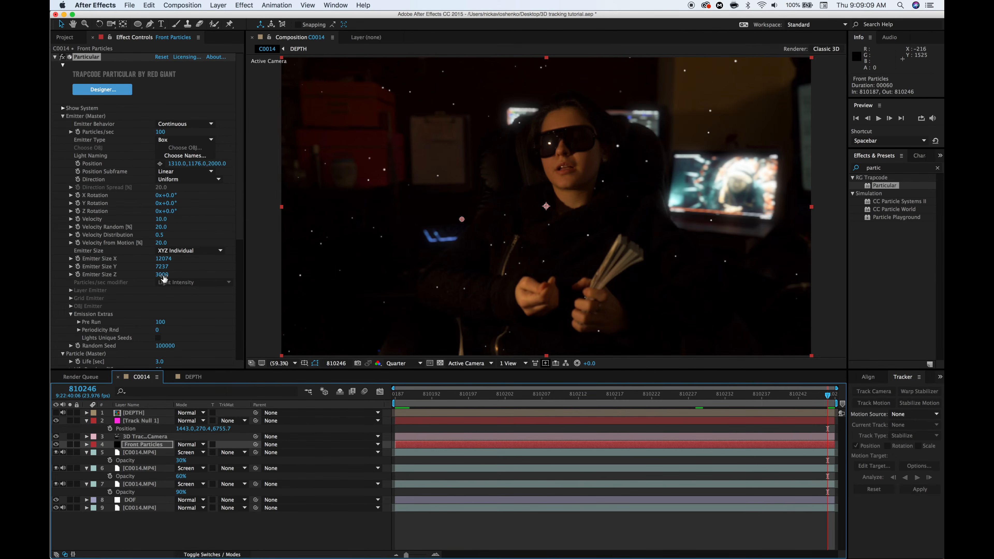
Set the Front Particles layer's Particles/sec to 200 and its particle Size to 30
click(161, 131)
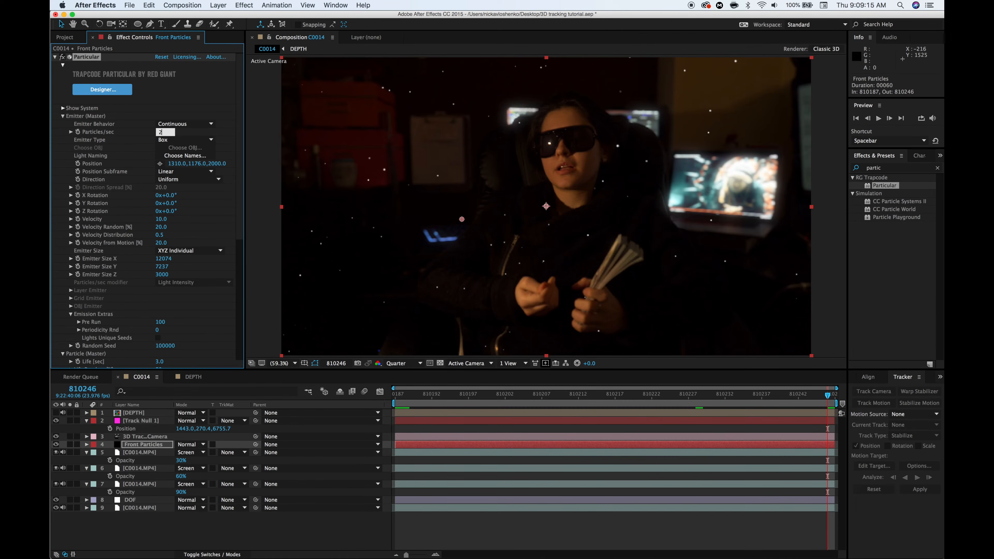
key(Return)
scroll(116, 326, down, 10)
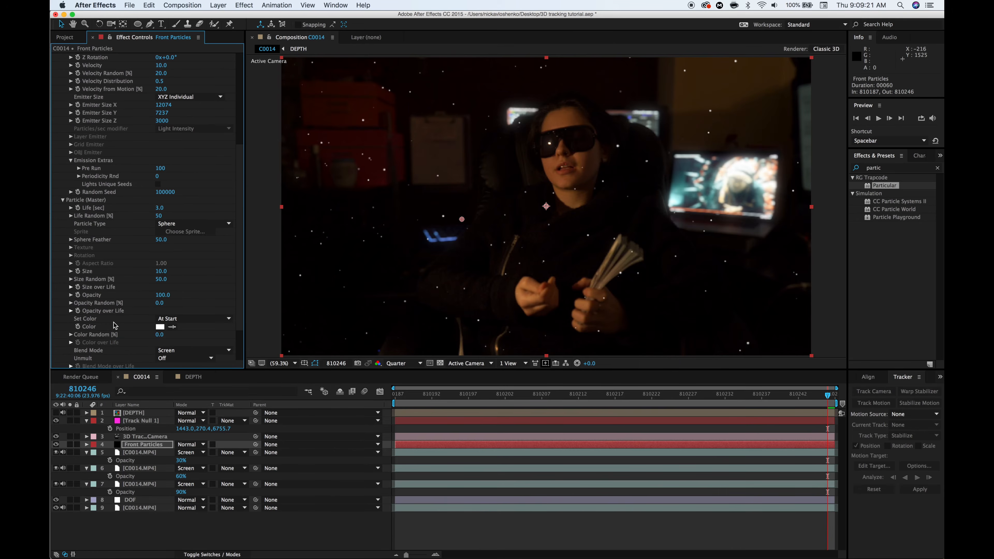
click(164, 271)
key(Return)
click(161, 271)
text(30)
key(Return)
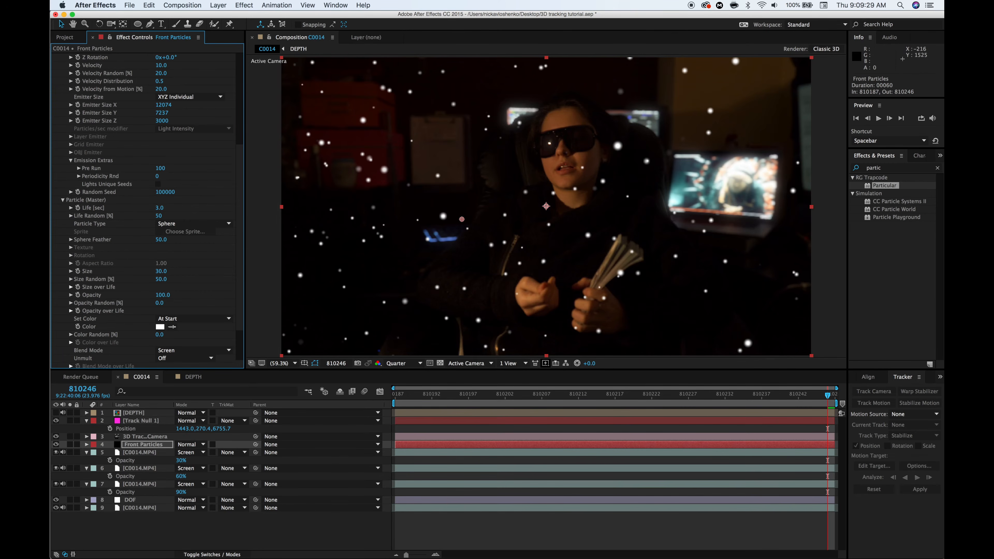
Apply the Frischluft FL Out Of Focus effect to the Front Particles layer, leaving it showing normal blur
click(937, 169)
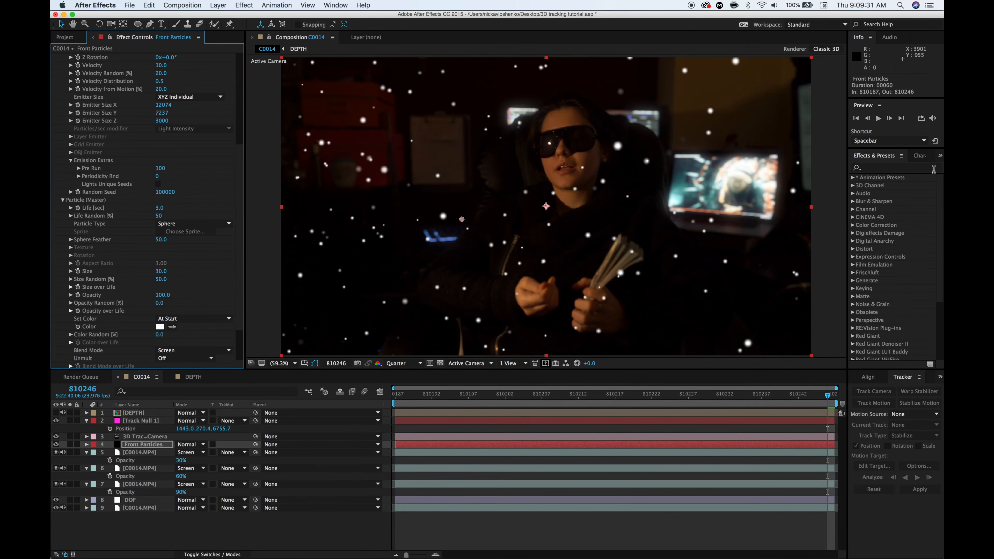
click(852, 272)
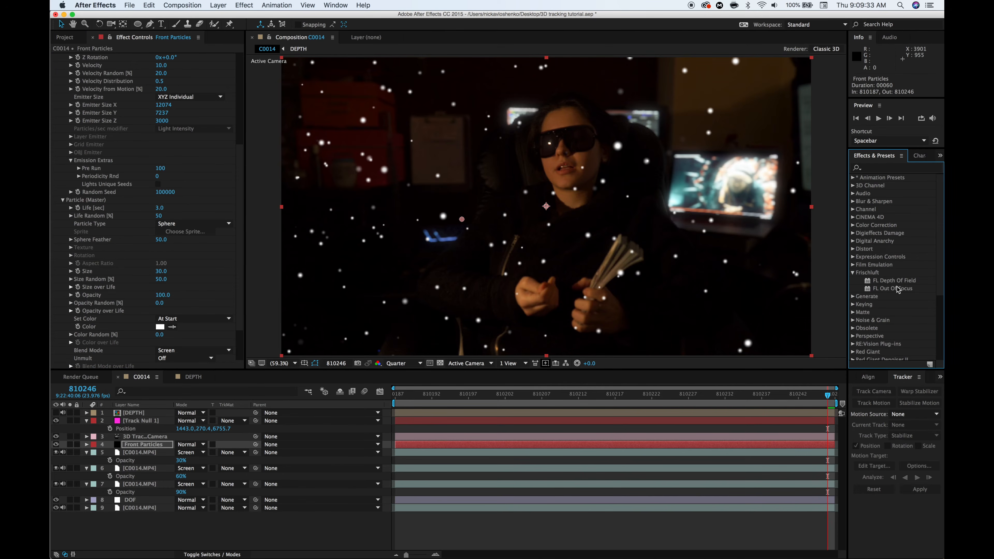
drag(896, 292, 577, 446)
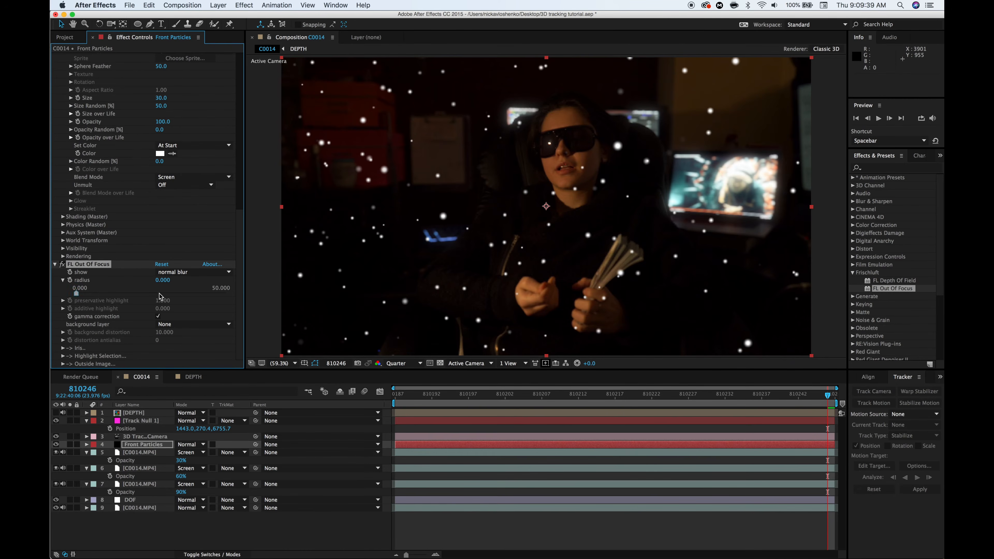
click(170, 272)
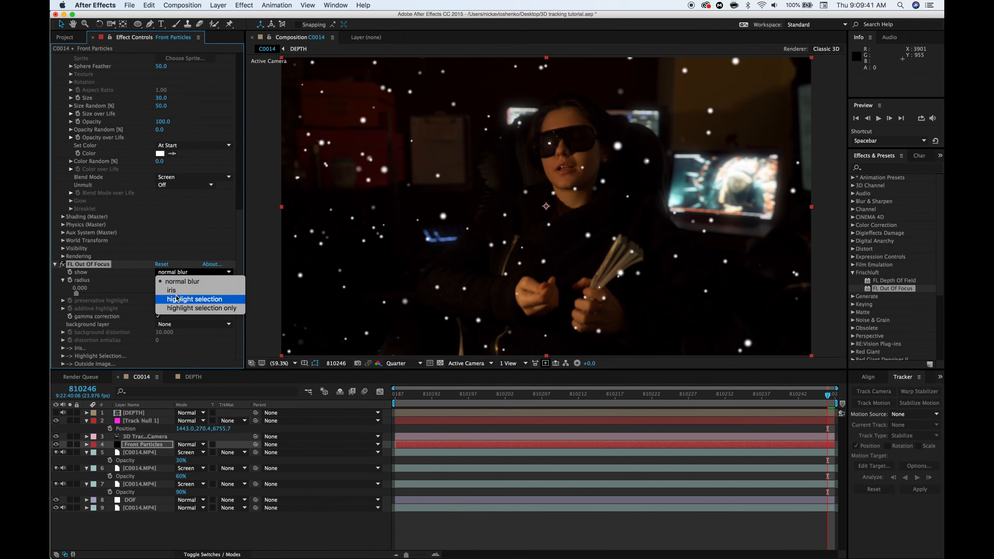
click(144, 300)
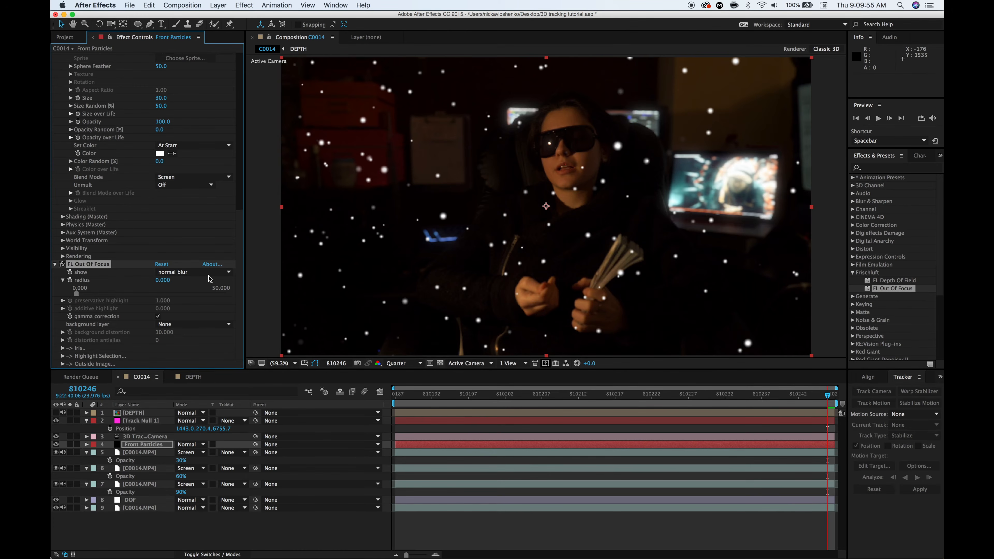
Set the FL Out Of Focus iris to 9 facets with rounded facets of 0.7
click(64, 348)
click(158, 324)
text(9)
key(Return)
click(166, 340)
text(.7)
key(Return)
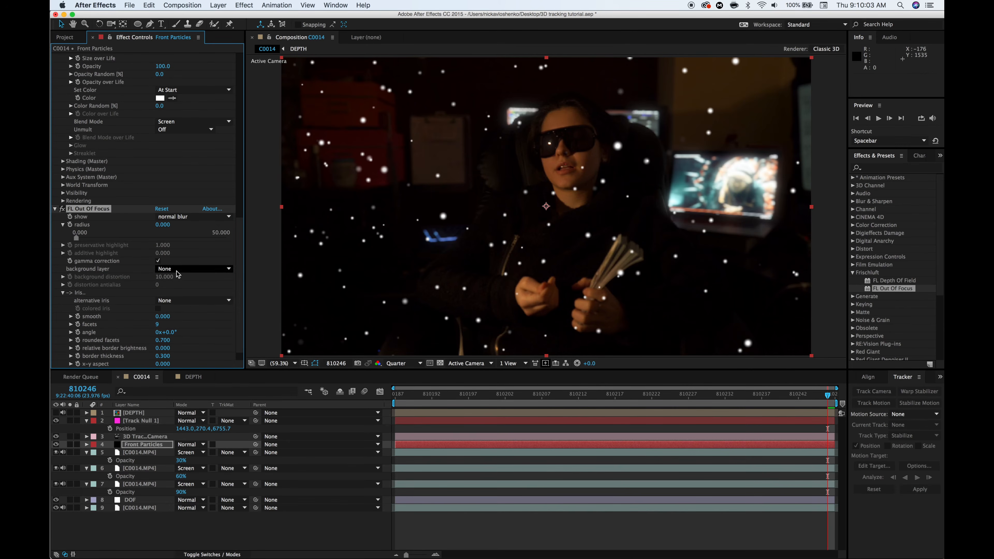
Try an FL Out Of Focus radius of about 36.3 on the Front Particles layer
click(126, 237)
click(171, 236)
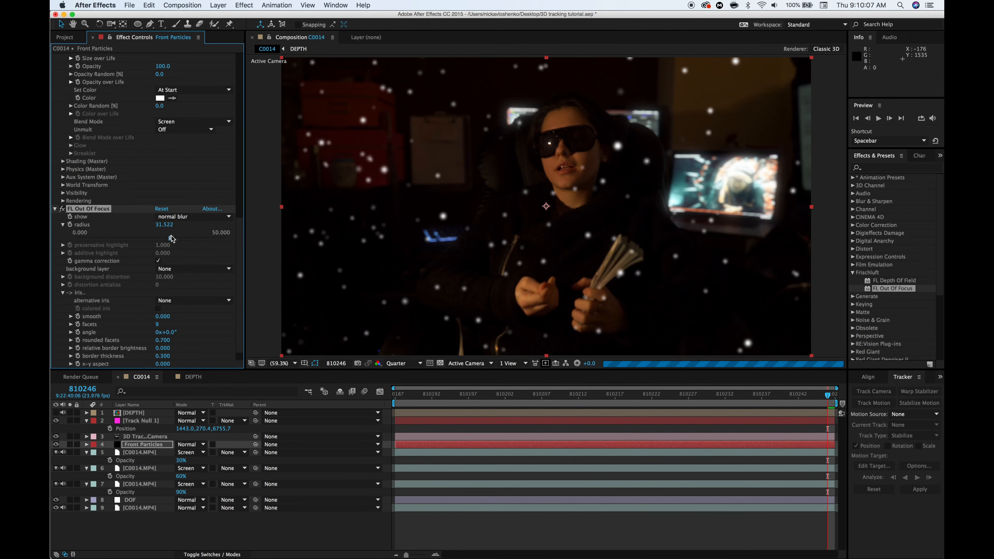
click(194, 238)
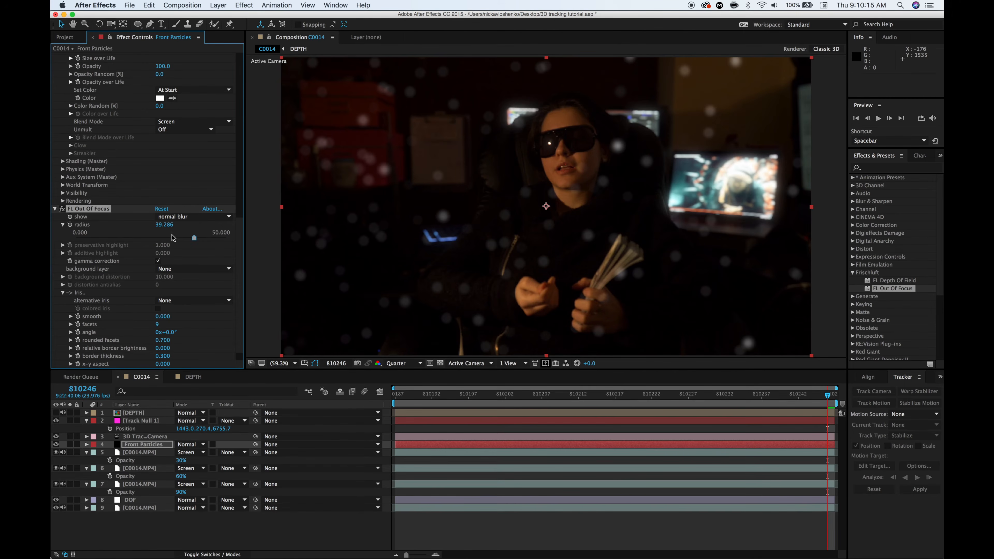
drag(194, 237, 185, 237)
Set the Sphere Feather of the front particles to 0
scroll(114, 210, up, 5)
scroll(115, 210, up, 7)
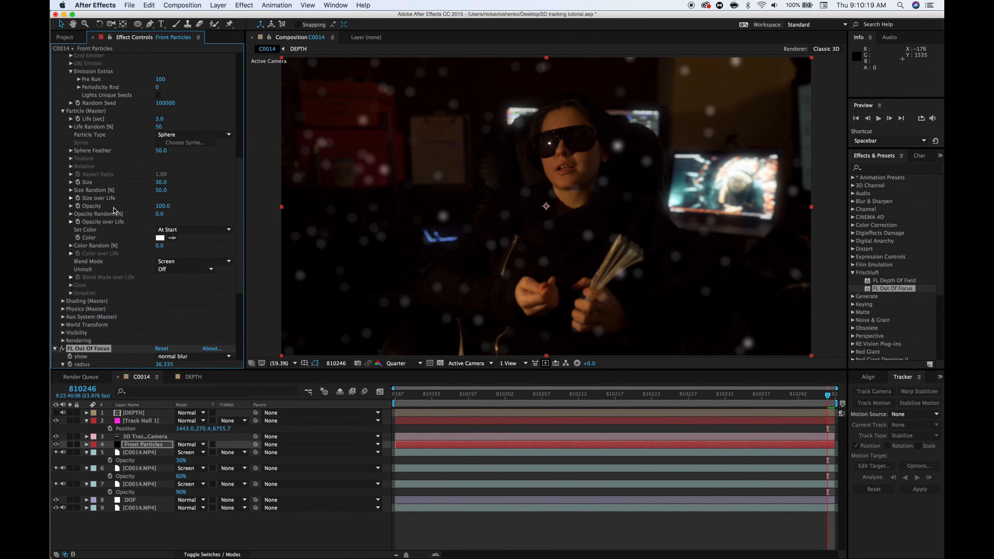
click(160, 241)
text(0)
key(Return)
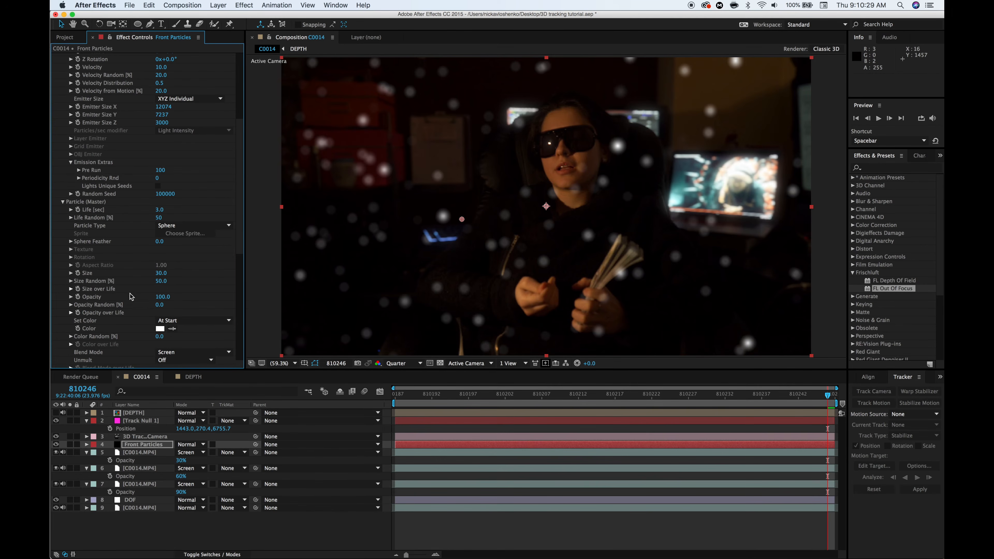
Set the front particles' Opacity to 60 and raise Opacity Random to 48
click(163, 296)
key(Return)
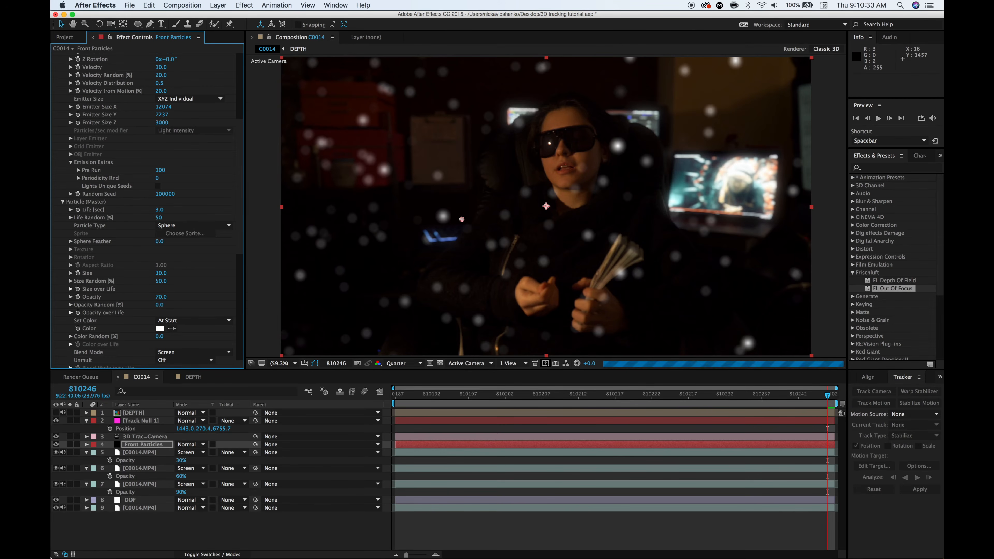
click(162, 297)
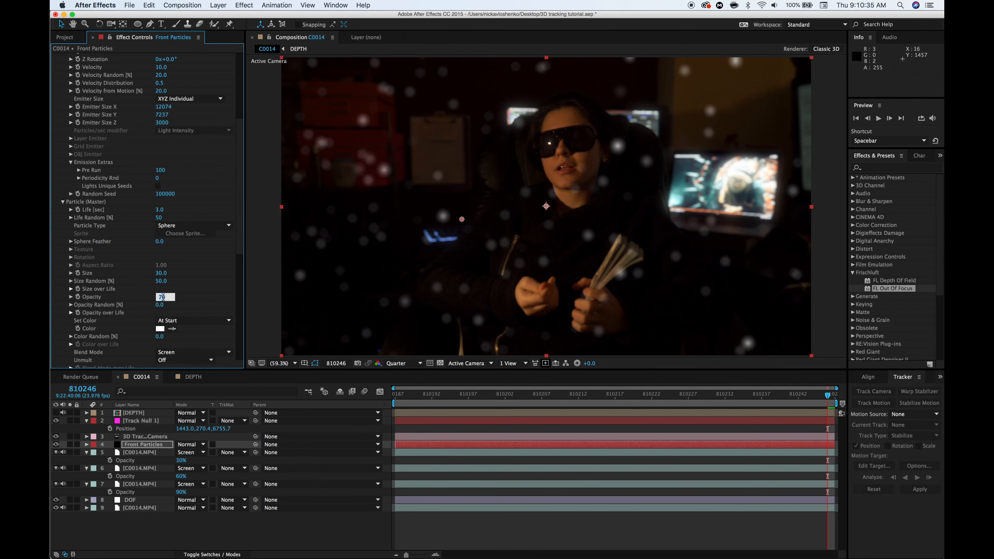
text(60)
key(Return)
drag(168, 308, 183, 307)
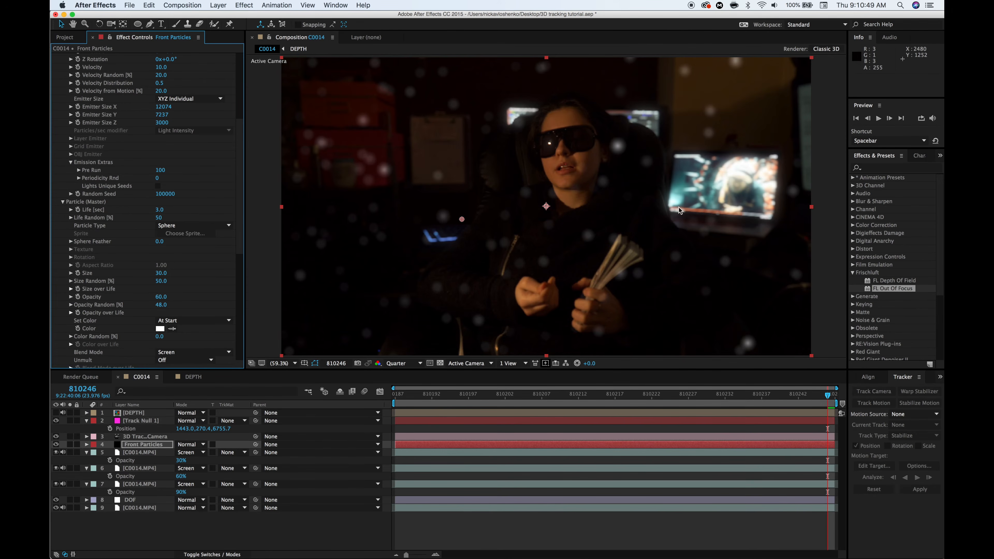
Set the FL Out Of Focus radius on the Front Particles layer to 20
click(142, 439)
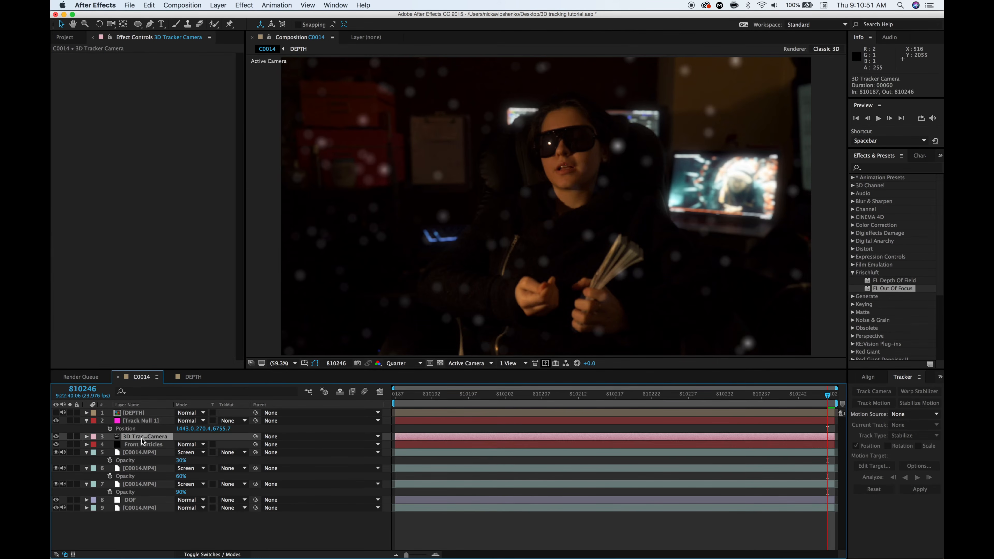
click(143, 444)
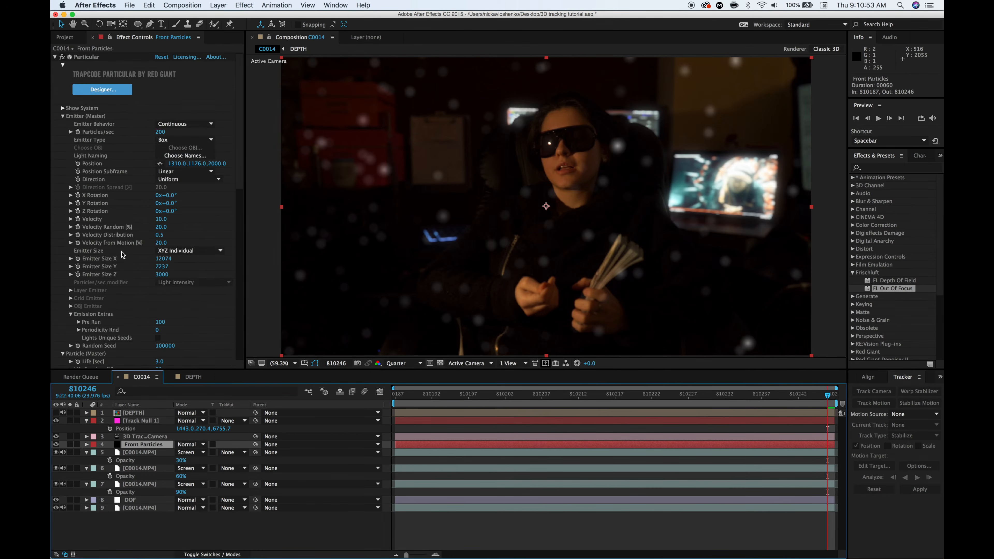
scroll(122, 255, down, 15)
click(165, 209)
text(20)
key(Return)
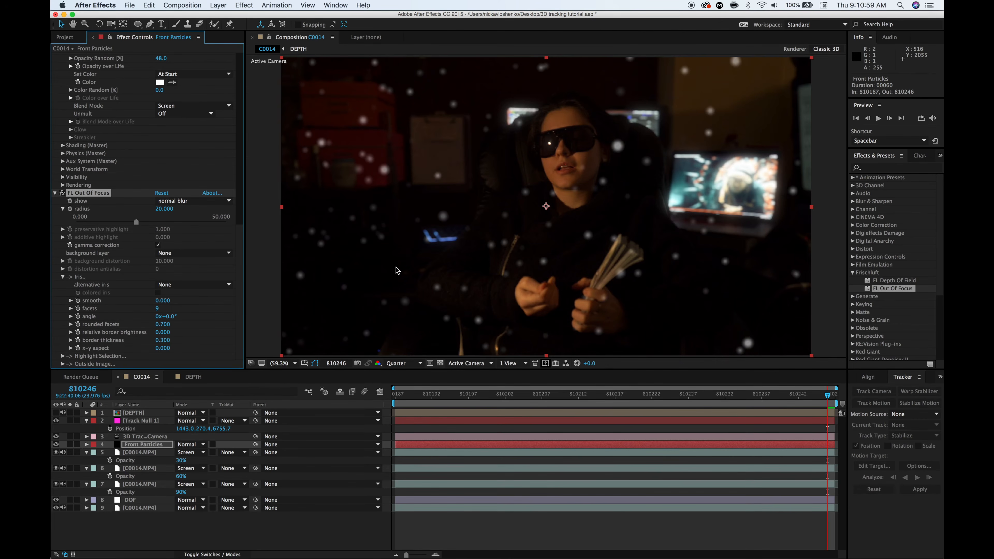
Duplicate the Front Particles layer, hide the original, and rename the copy as Back Particles
click(141, 446)
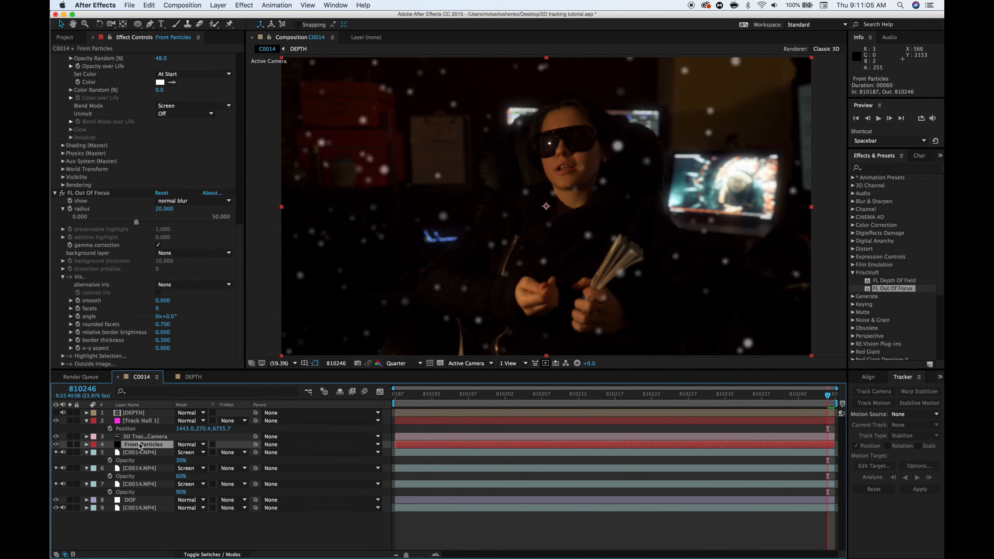
key(super+d)
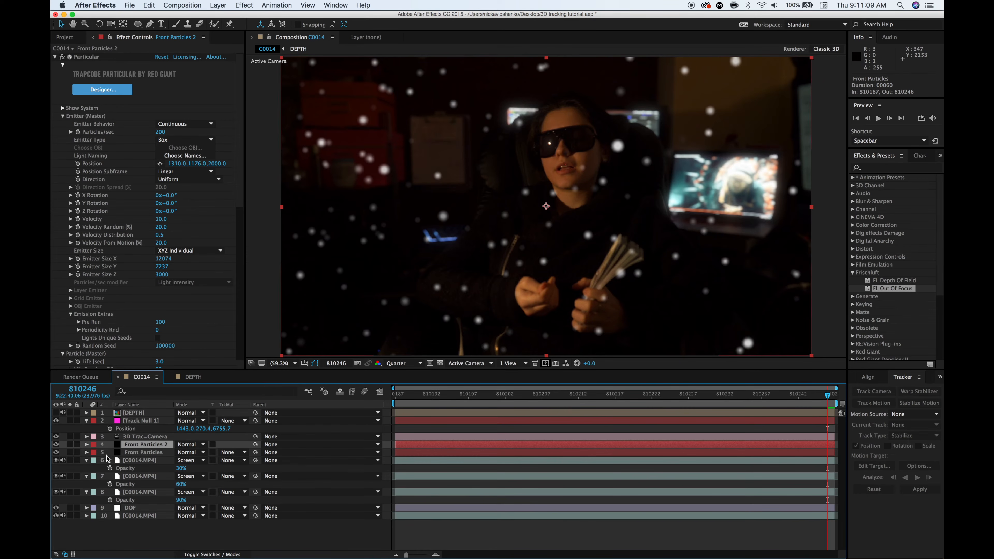
click(55, 452)
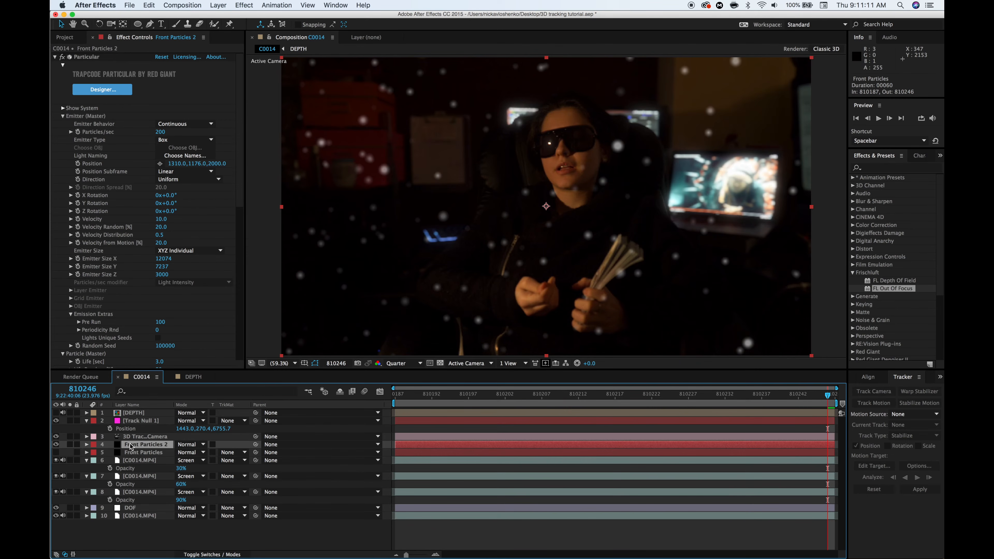
drag(131, 446, 139, 447)
key(Return)
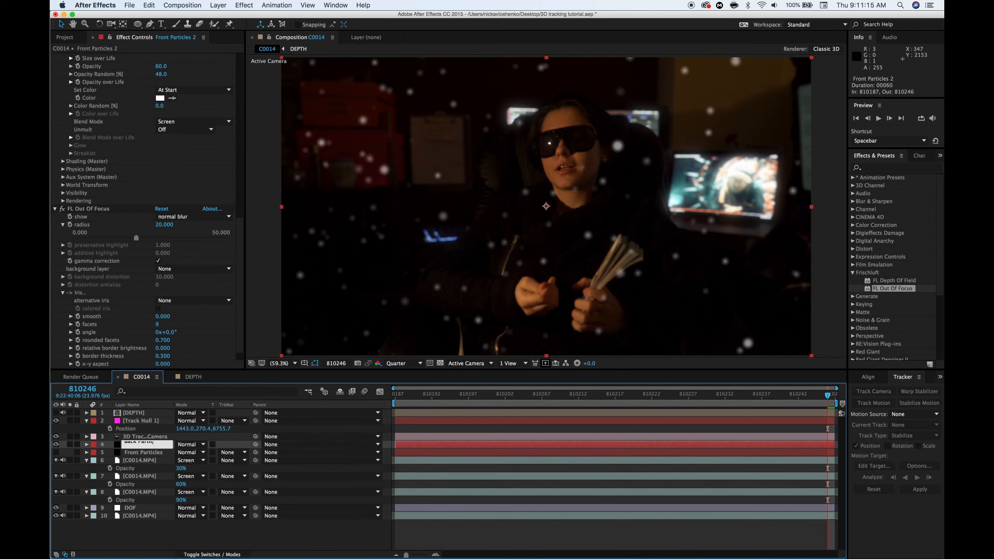
key(Return)
Disable the FL Out Of Focus effect on the Back Particles layer
scroll(108, 228, up, 10)
scroll(108, 229, down, 9)
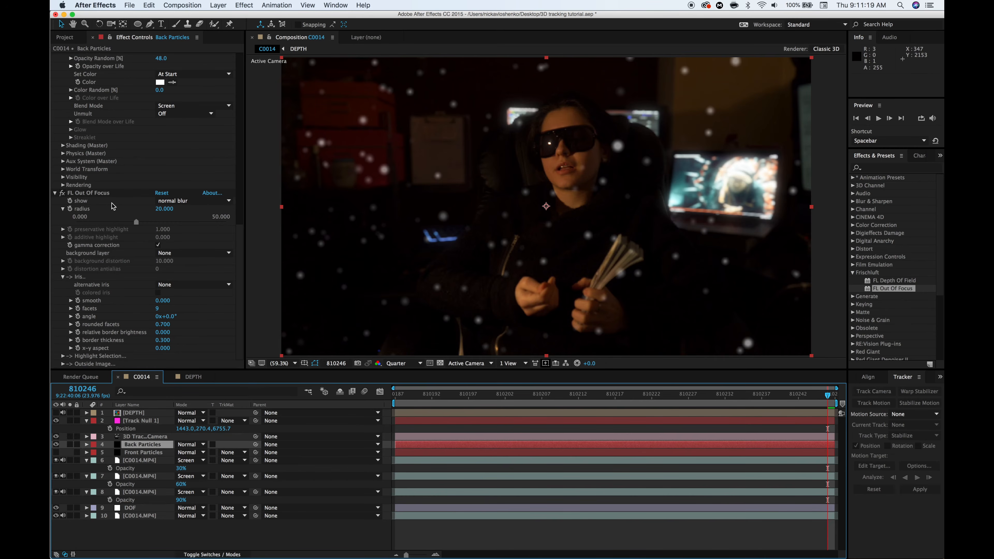
click(62, 193)
scroll(143, 236, up, 10)
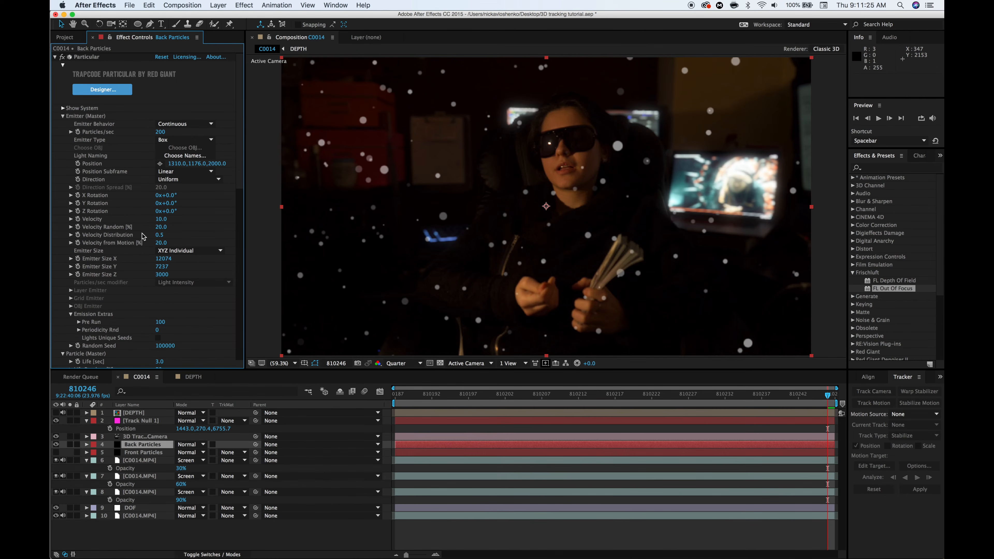
Try 6000 for the Z position of the Back Particles emitter and settle on 9000
scroll(151, 283, down, 1)
scroll(151, 282, up, 1)
click(219, 164)
text(6000)
key(Return)
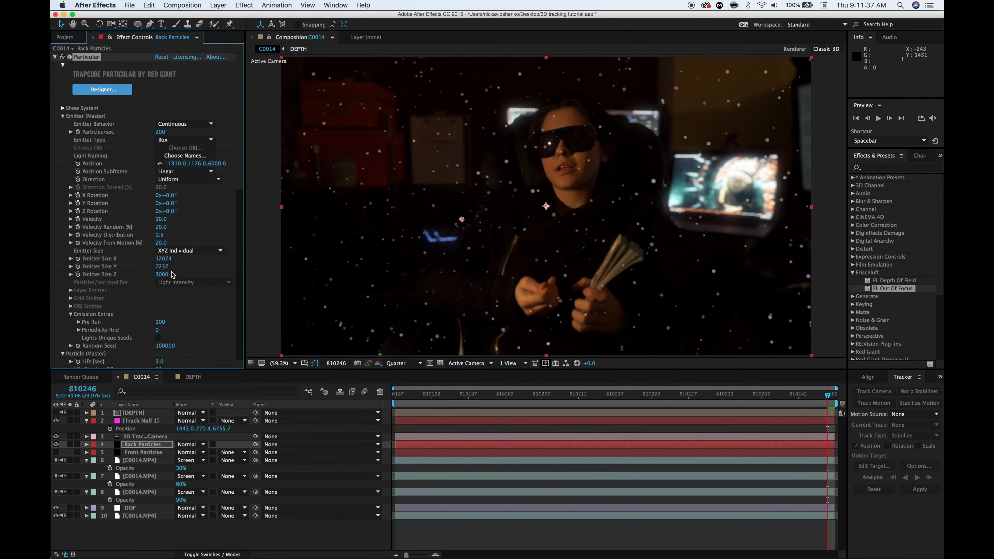
click(221, 164)
text(9000)
key(Return)
At the first frame 810187, enlarge the Back Particles emitter to about 17484 in X and 10117 in Y
drag(460, 395, 394, 396)
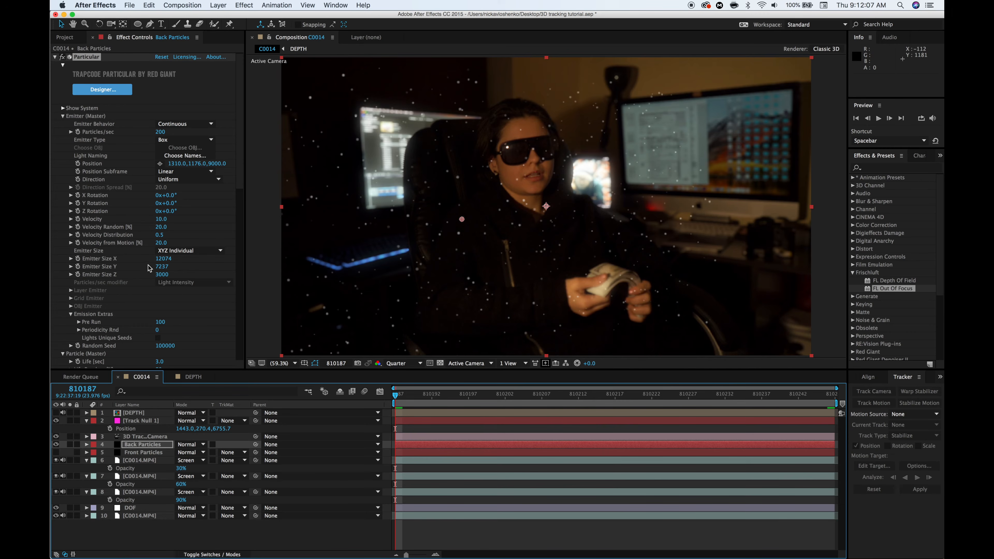
drag(165, 259, 423, 240)
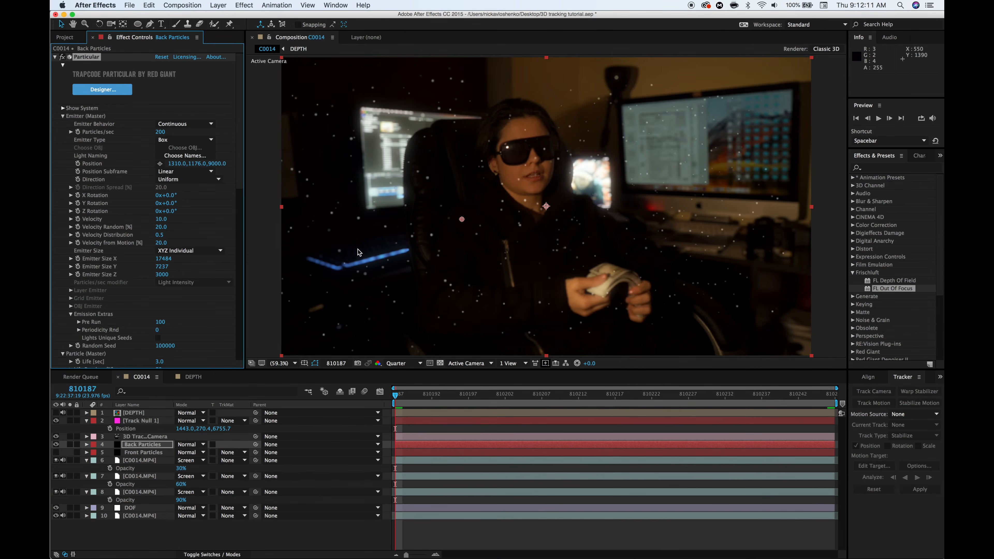
drag(163, 267, 260, 258)
drag(164, 266, 194, 271)
Duplicate the DEPTH layer and rename the copy as Mask
click(135, 413)
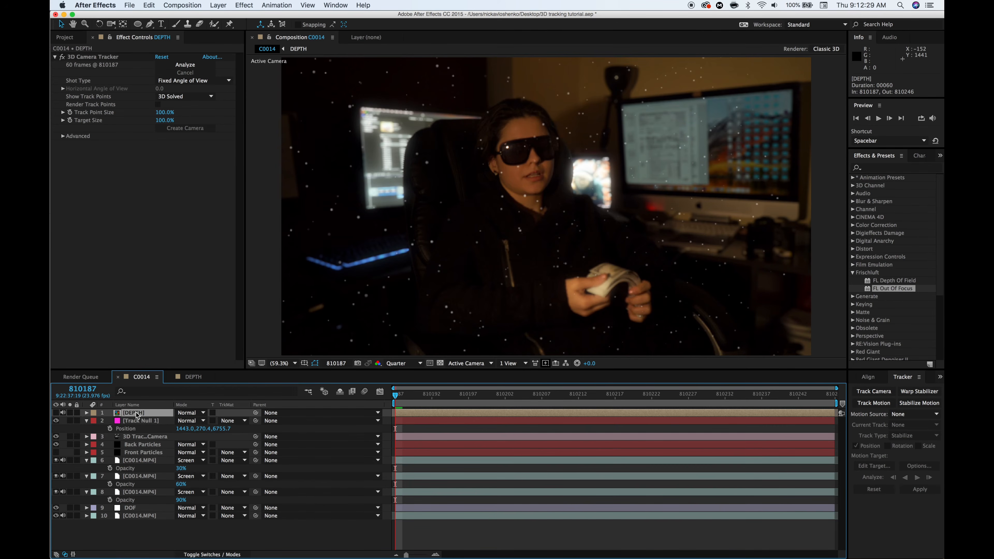
key(super+d)
key(Return)
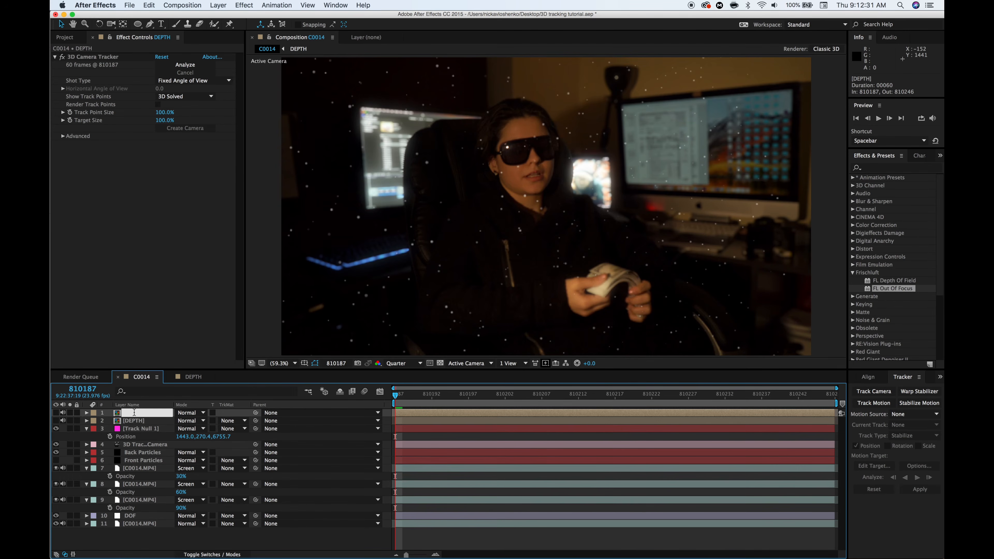
text(Mask)
key(Return)
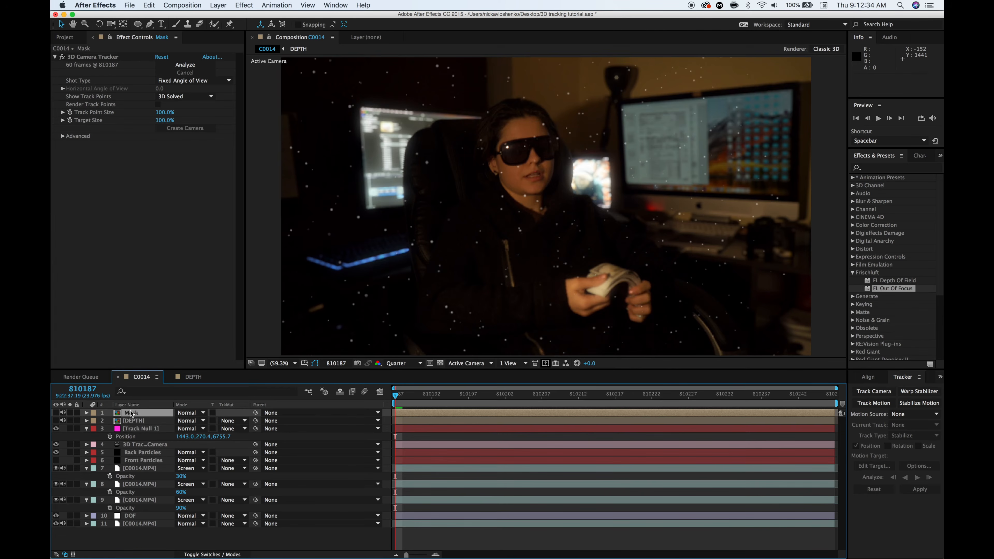
Preview the Mask layer briefly, and reorder the layers so Mask sits directly above Back Particles and below Front Particles
click(56, 414)
click(56, 414)
drag(130, 413, 141, 445)
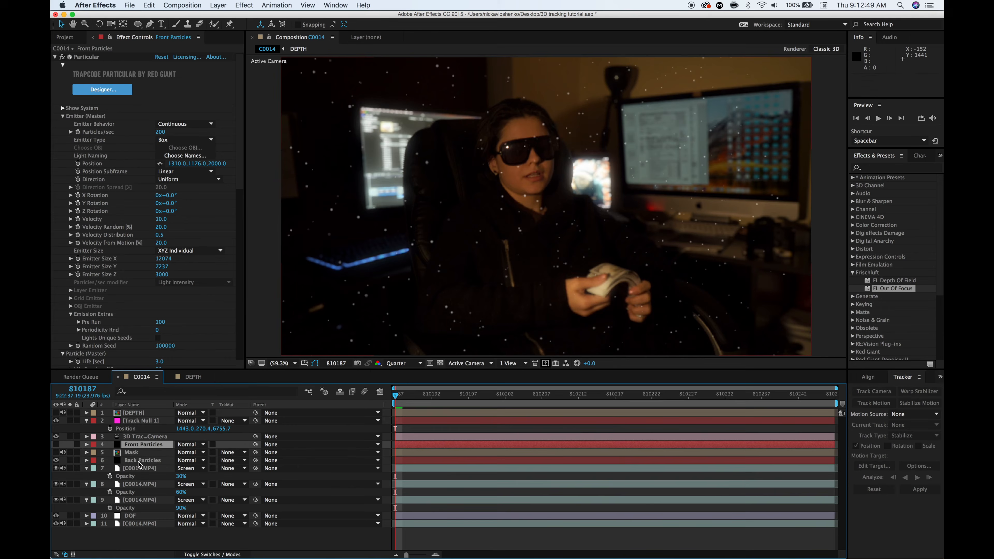
Try a luma track matte from Mask on the Back Particles layer, and settle on Luma Inverted Matte
click(152, 461)
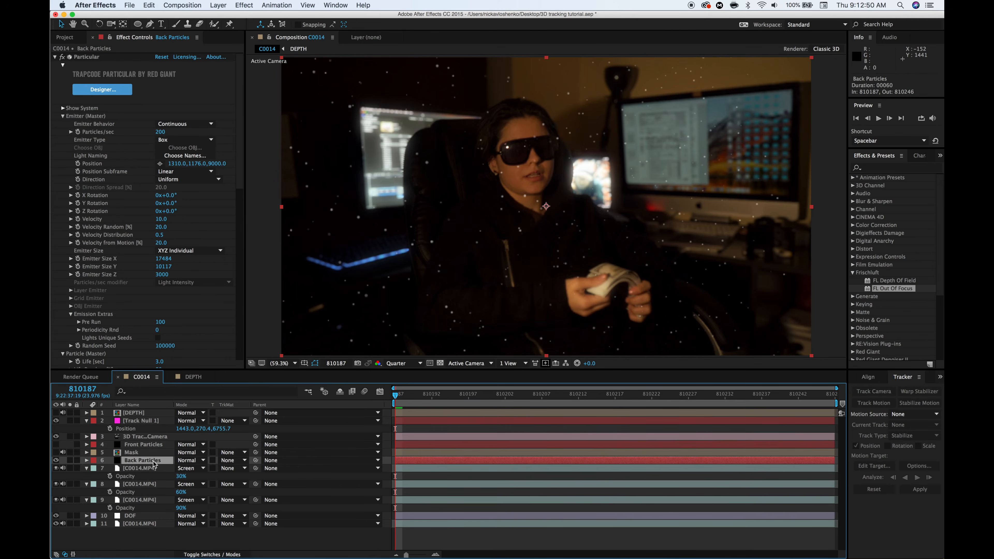
click(231, 461)
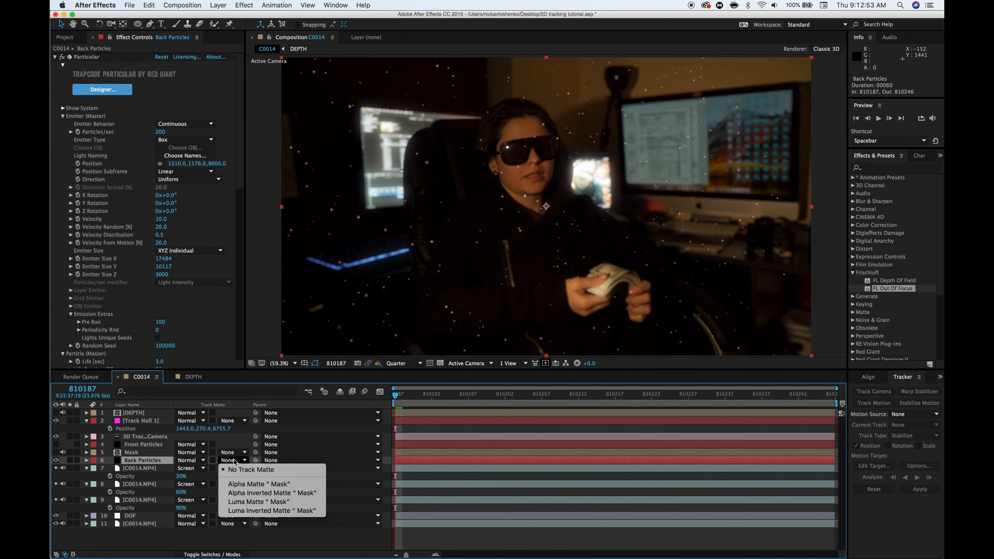
click(237, 468)
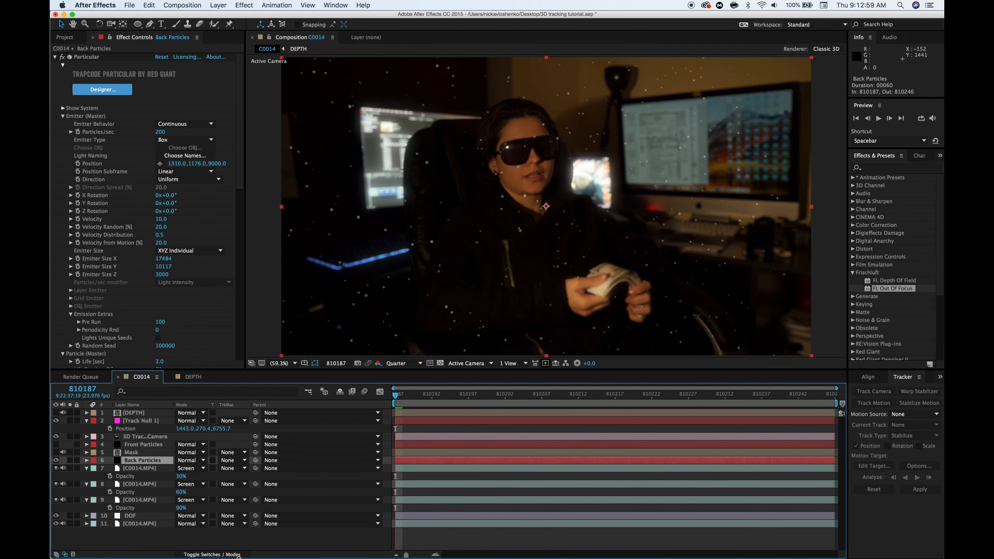
click(221, 554)
click(221, 554)
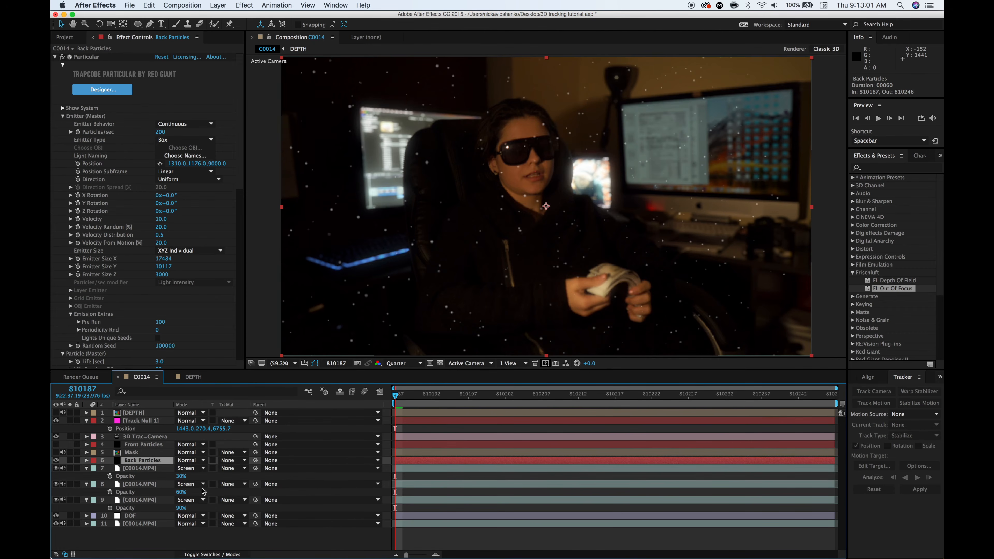
click(228, 462)
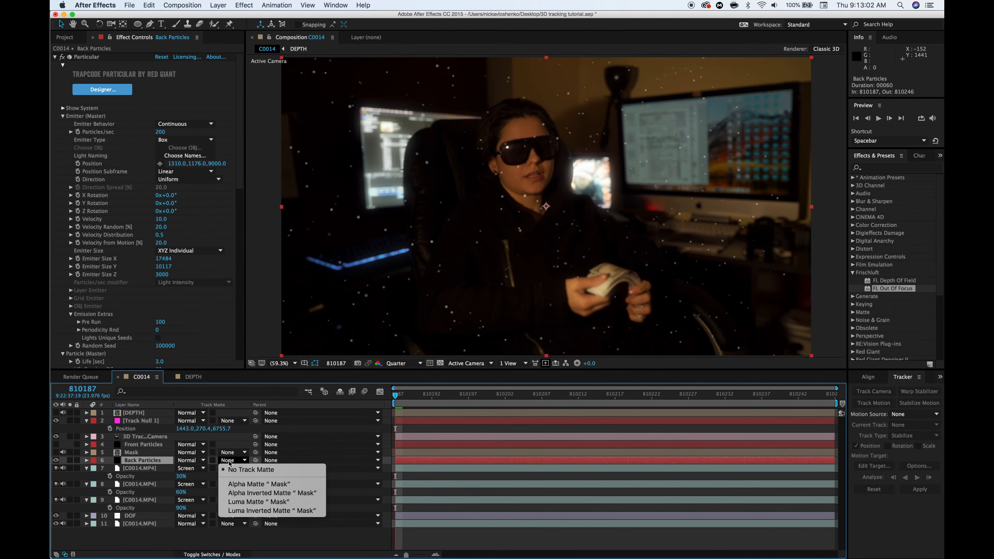
click(246, 501)
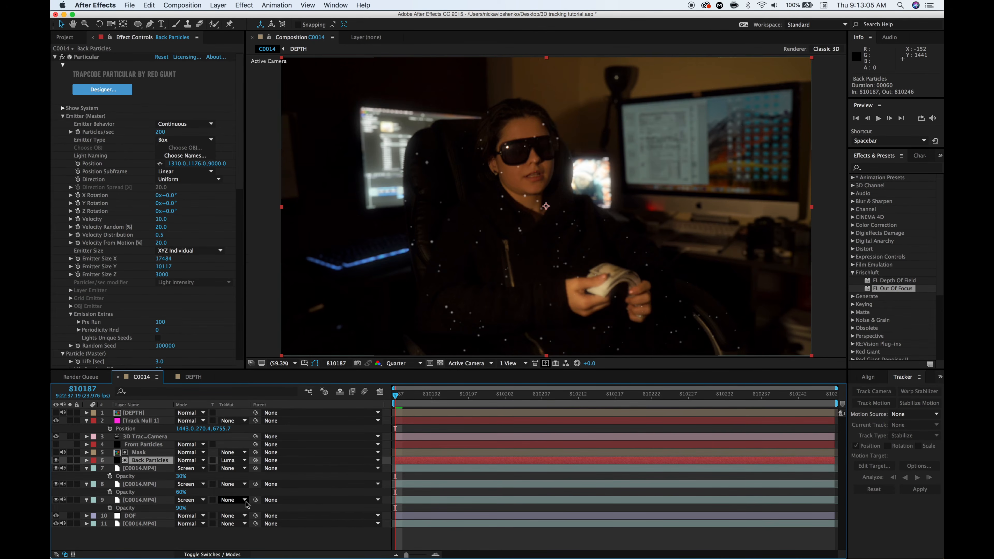
click(228, 461)
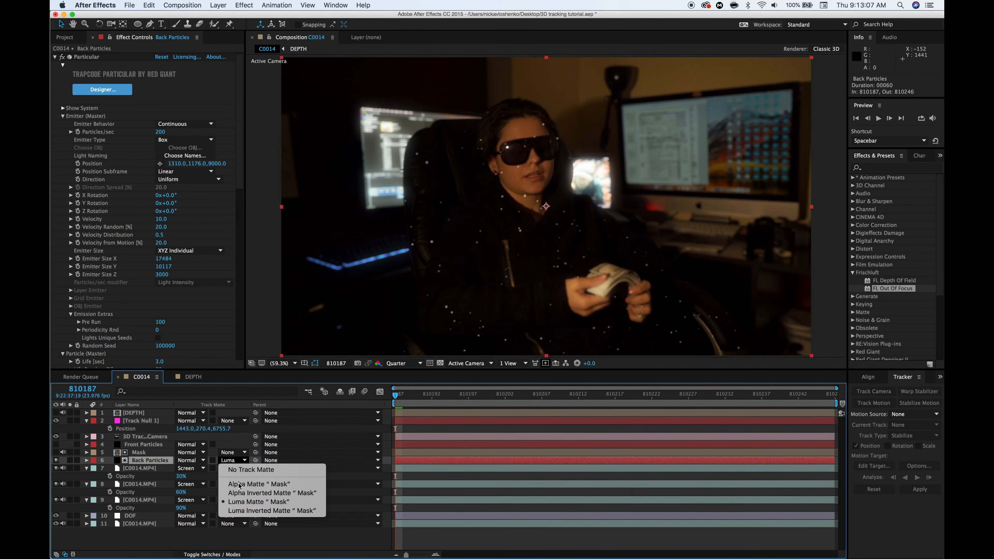
click(244, 511)
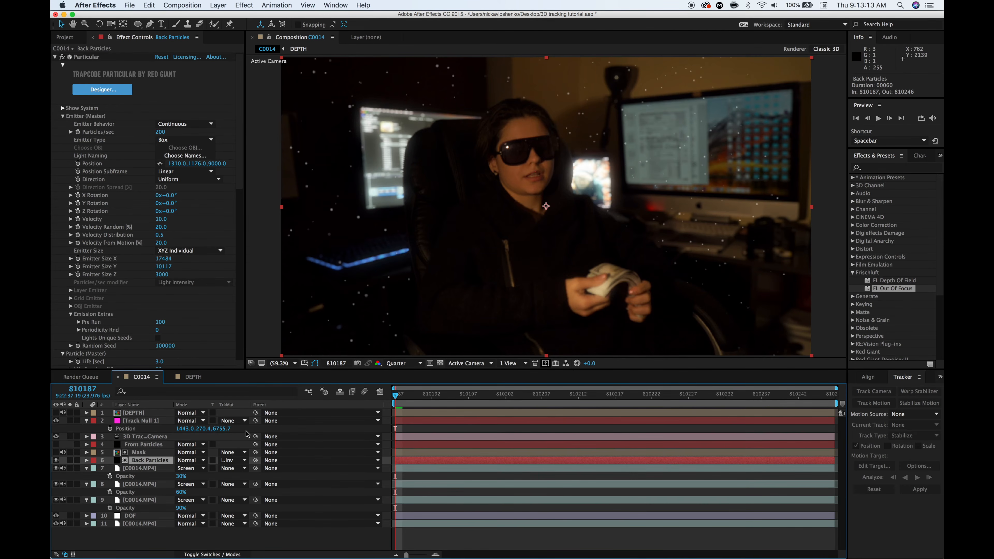
Make the Front Particles layer visible again, check the composite at several frames up to 810237, and return to the first frame
click(56, 444)
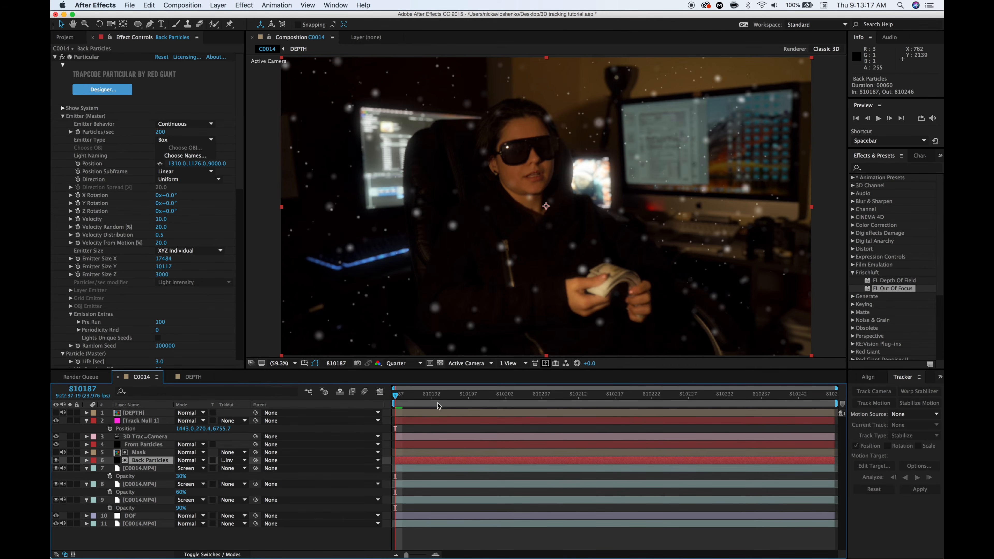
drag(482, 400, 587, 399)
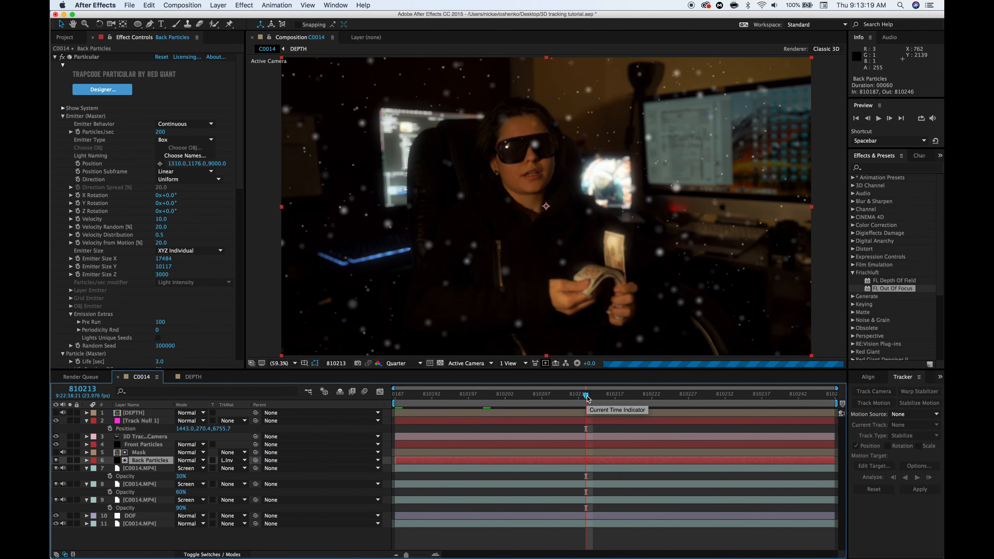
click(681, 397)
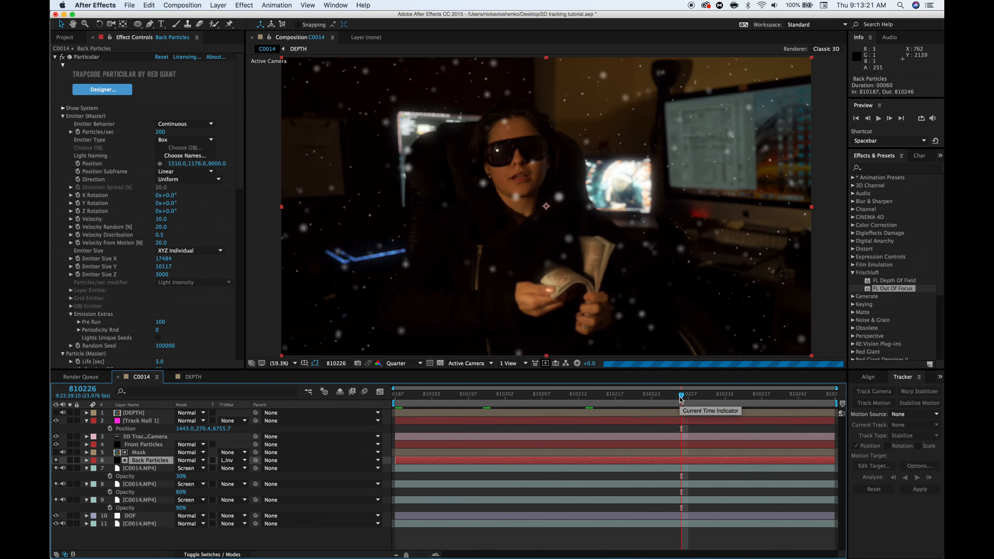
click(742, 400)
click(762, 399)
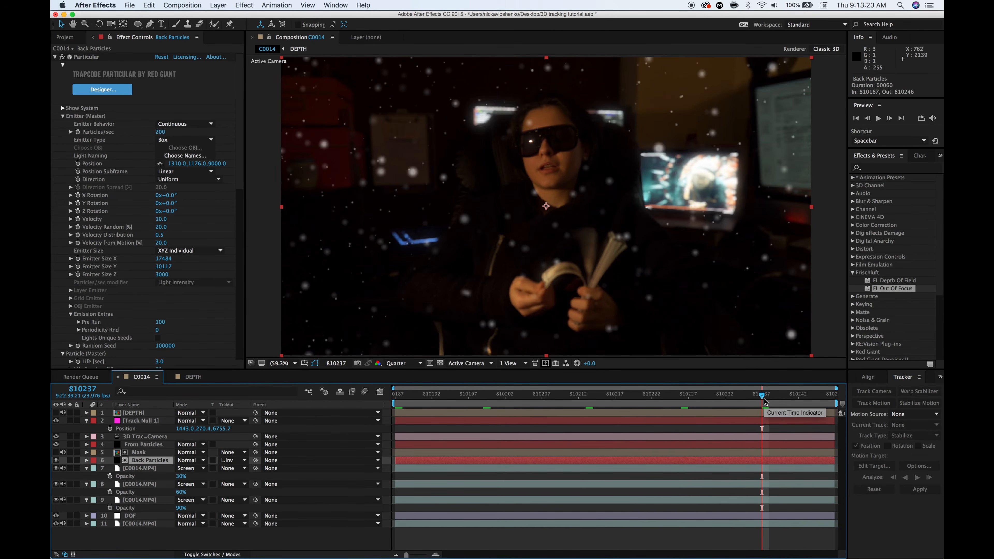
click(395, 398)
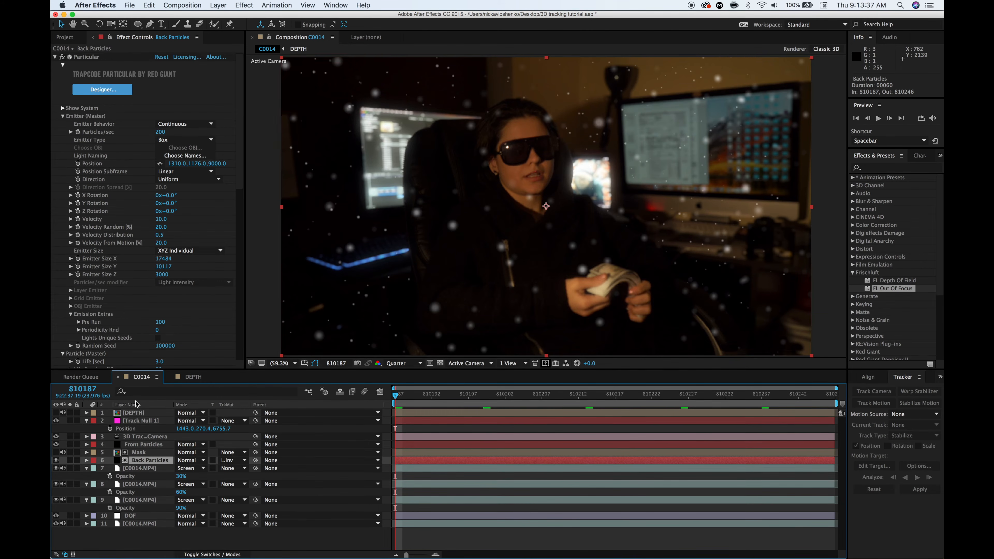
Save the project, and create a 3840 × 2160 solid named Flare at the top of the layer stack
click(217, 6)
key(super+s)
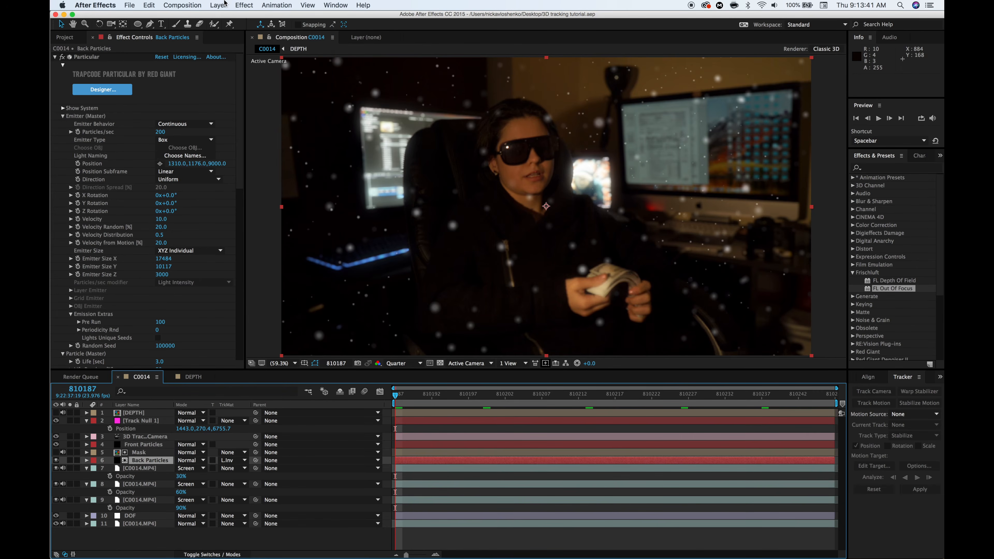
click(224, 4)
mouse_move(226, 18)
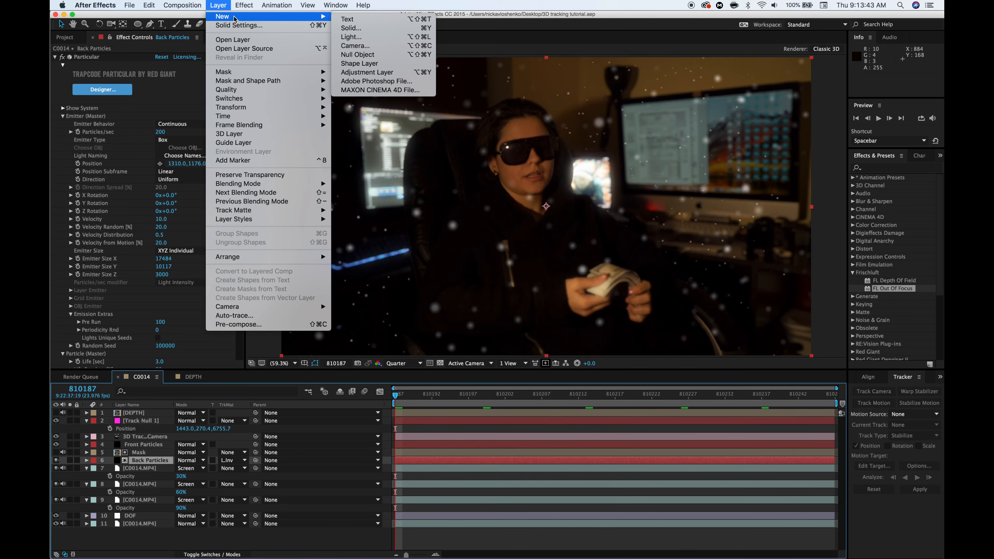
click(350, 28)
text(Flare)
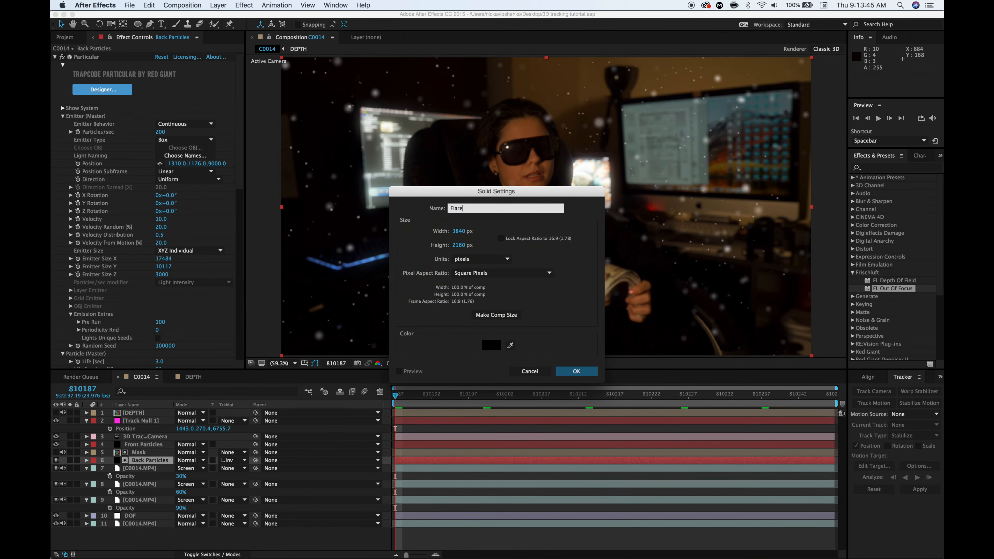
key(Return)
drag(143, 462, 145, 413)
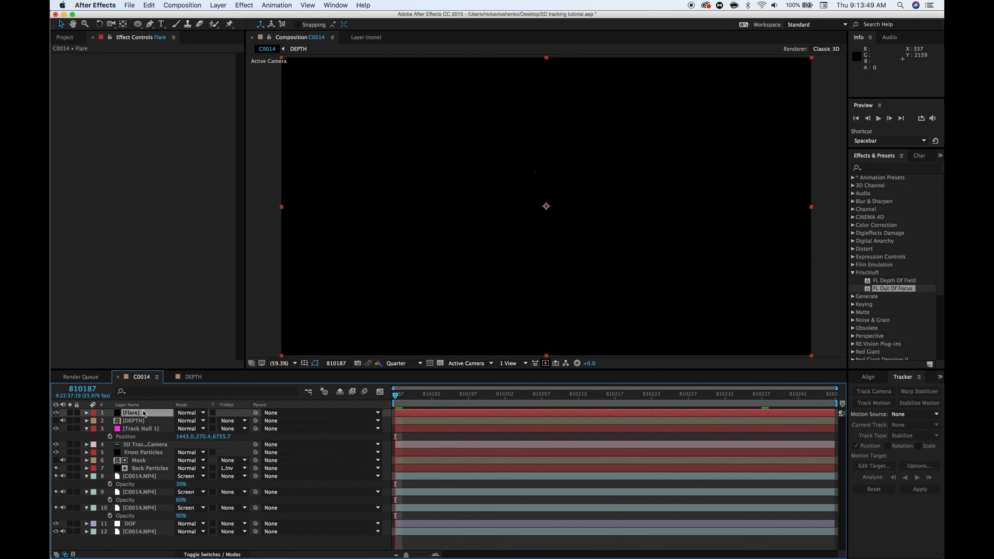
Apply Optical Flares to the Flare solid and load the Russian preset from Pro Presets 2, checking its look in the preview
click(216, 5)
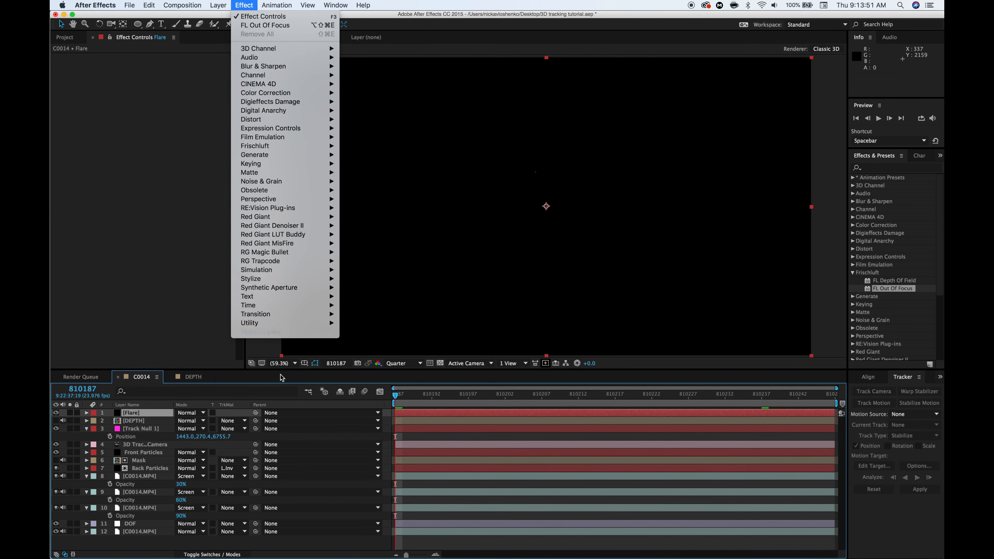
mouse_move(282, 333)
click(370, 330)
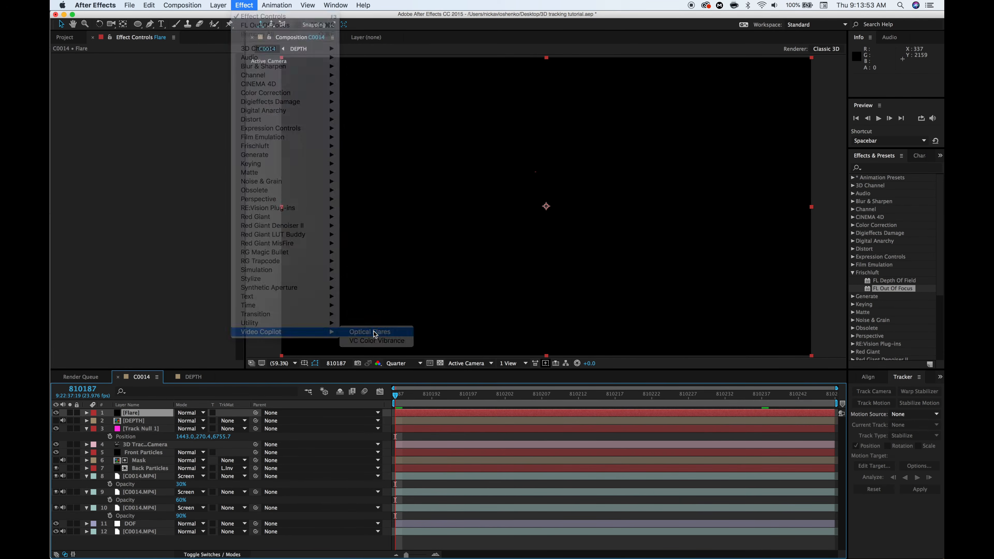
click(185, 57)
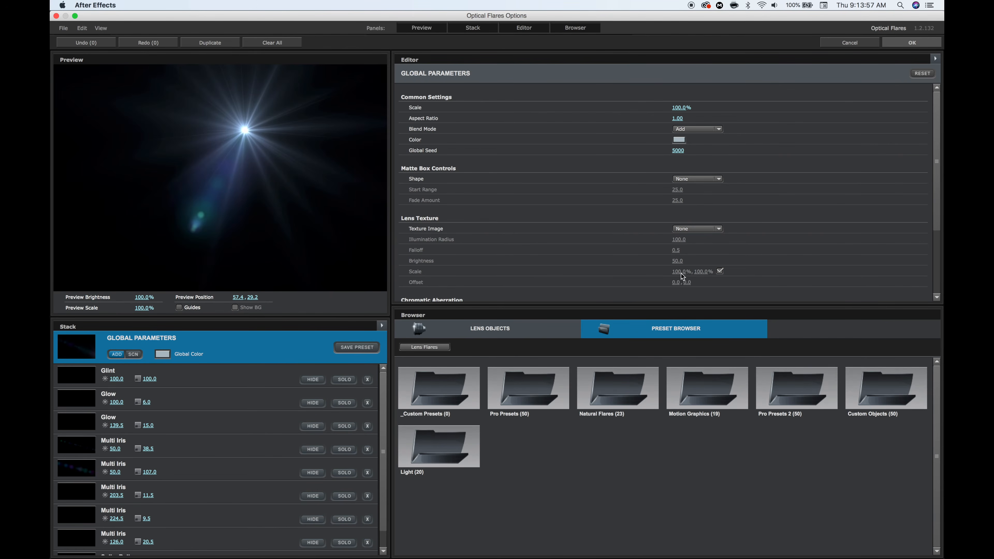
click(798, 400)
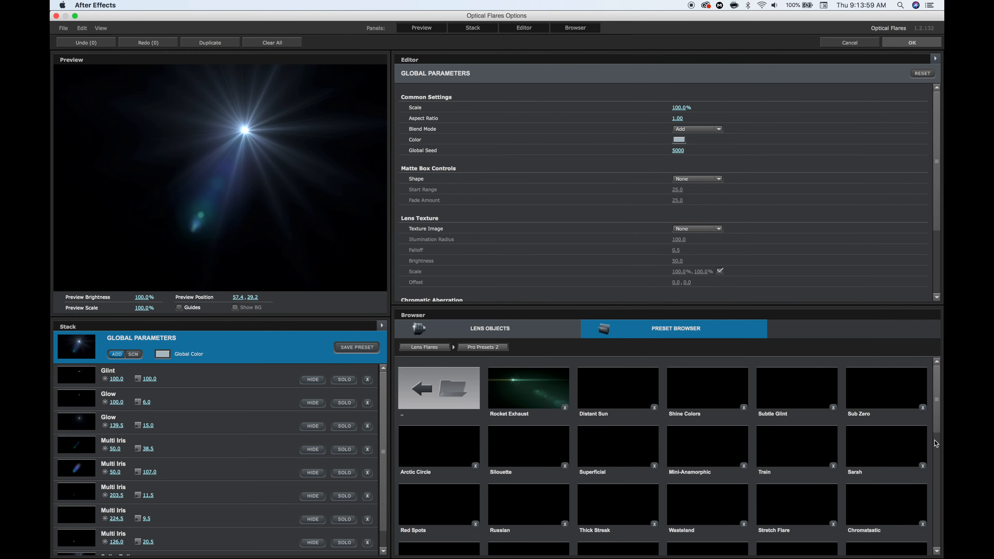
click(820, 458)
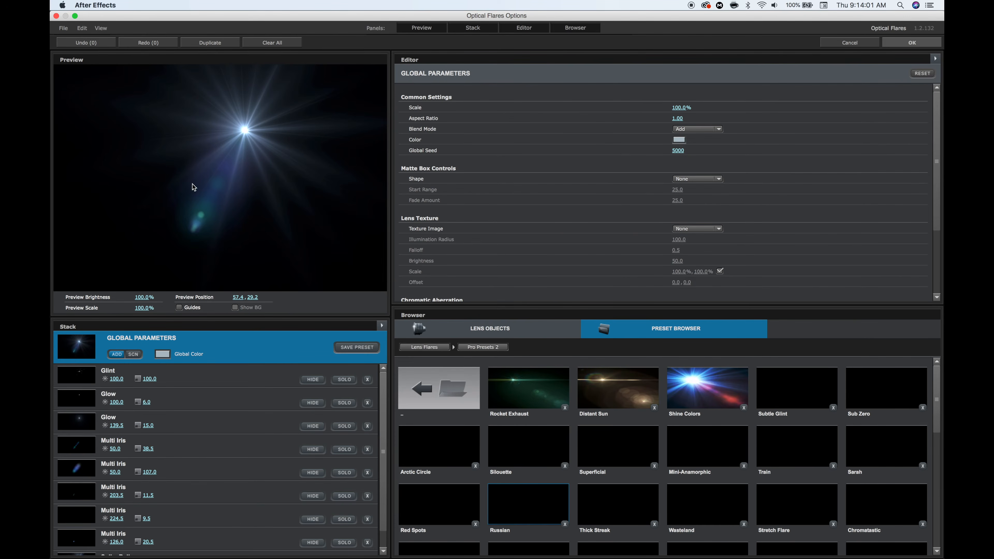
drag(125, 150, 131, 140)
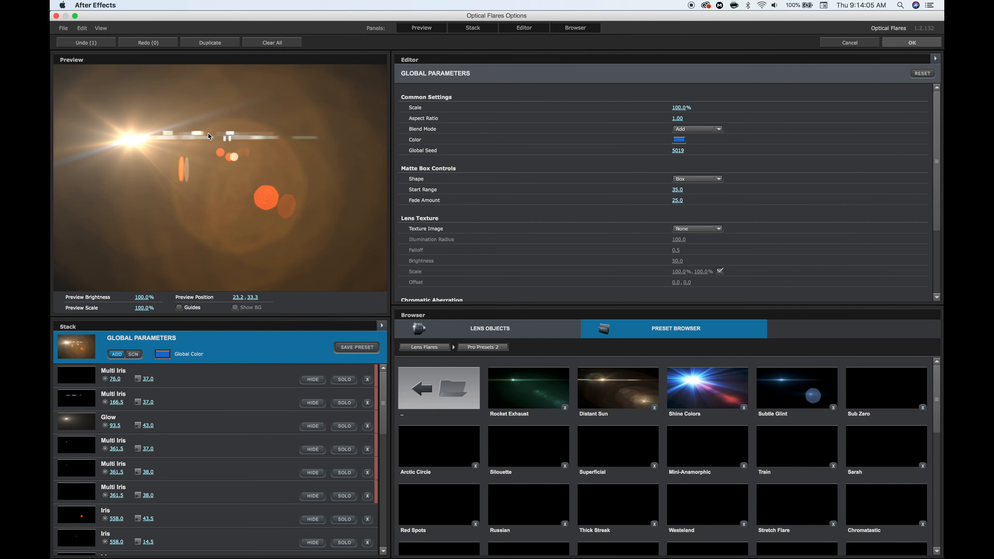
click(930, 41)
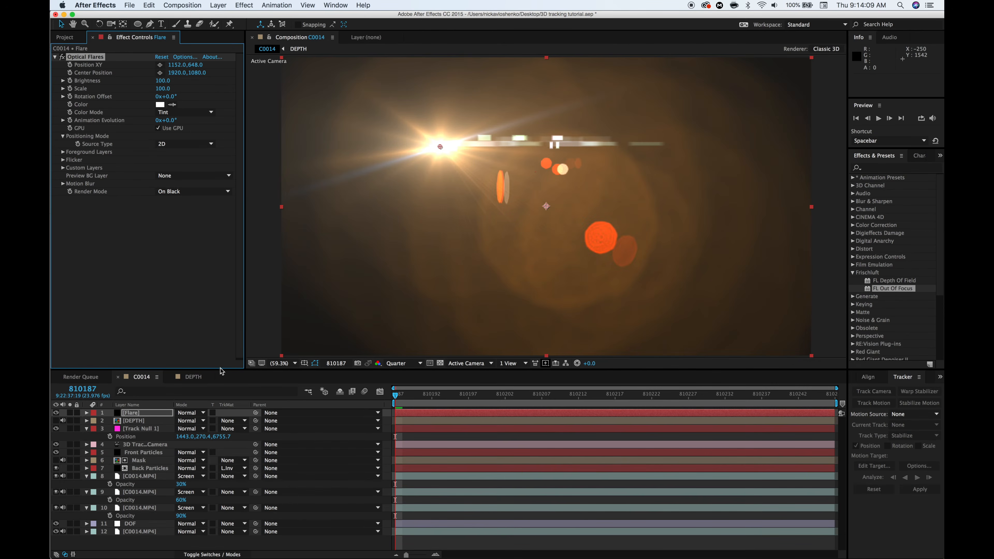
Set the Flare layer's blending mode to Screen and move the flare to about 902, 756, beside the back monitor
click(195, 413)
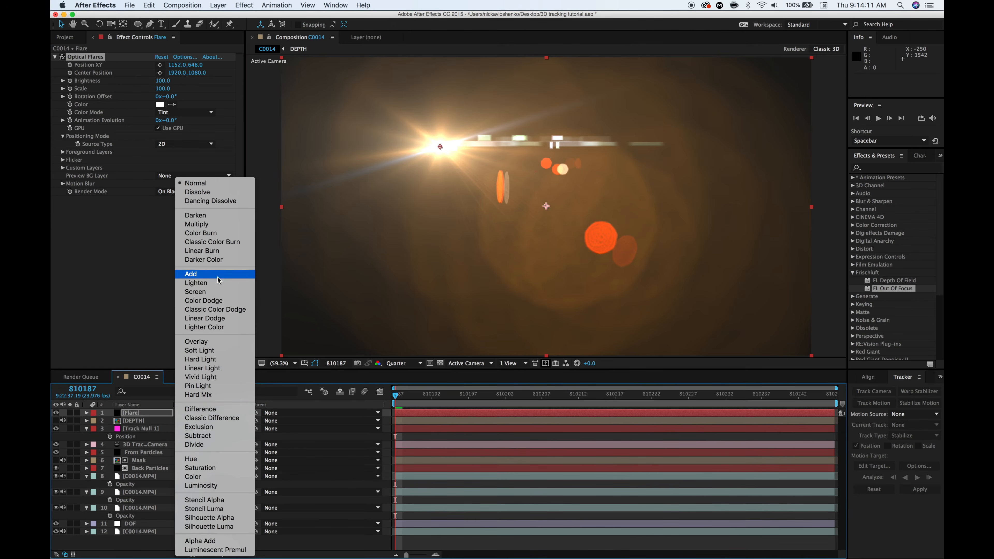
click(211, 292)
drag(439, 148, 406, 162)
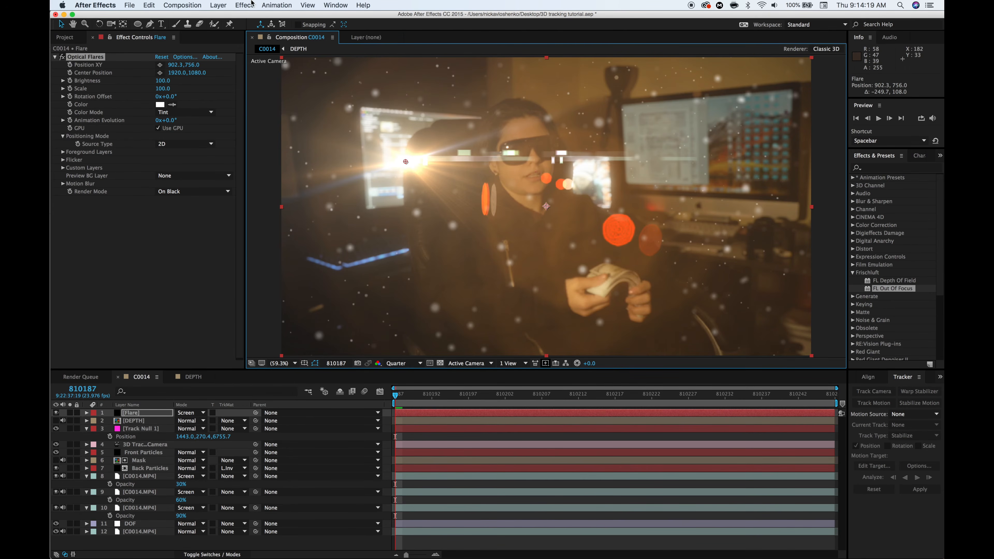
Add a white spot light named Light 1 with 100% intensity and a 90° cone angle
click(220, 4)
mouse_move(227, 16)
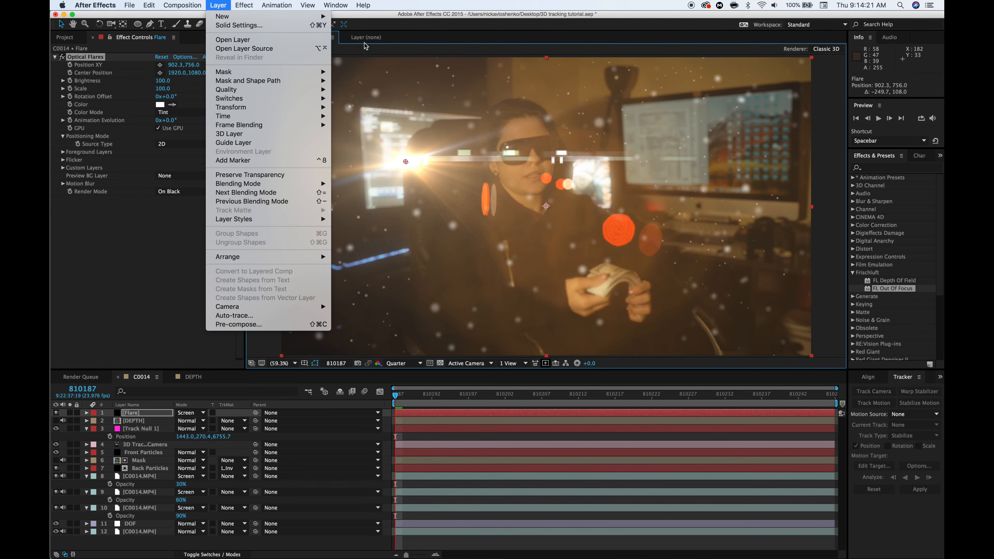
click(374, 37)
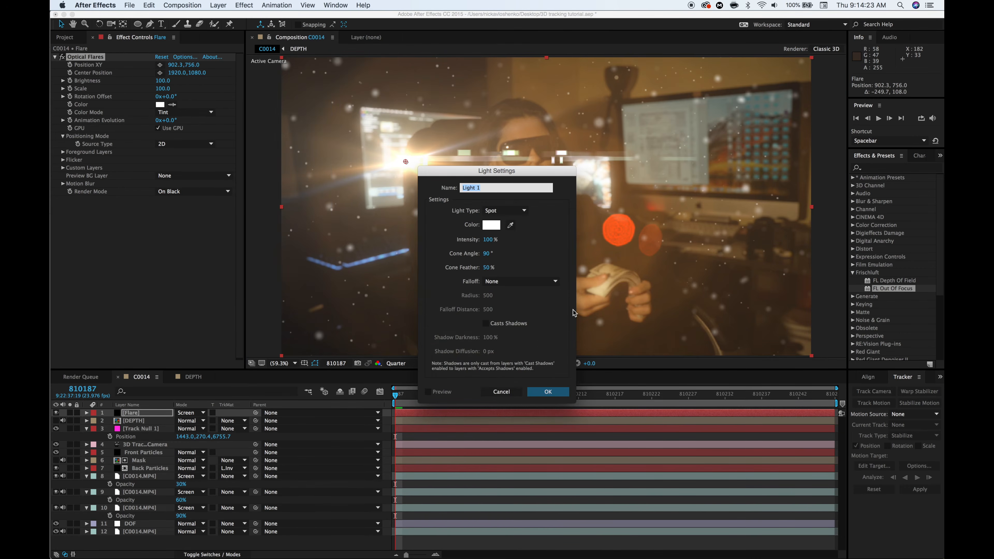
click(552, 392)
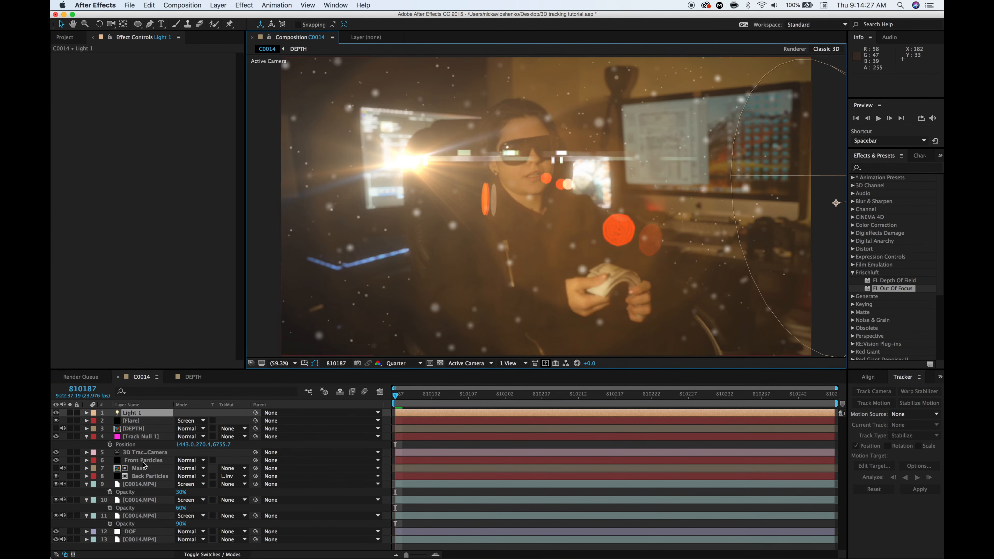
Copy the Position of Track Null 1 onto Light 1, placing the light at 1443.0, 270.4, 6755.7
click(135, 437)
click(133, 445)
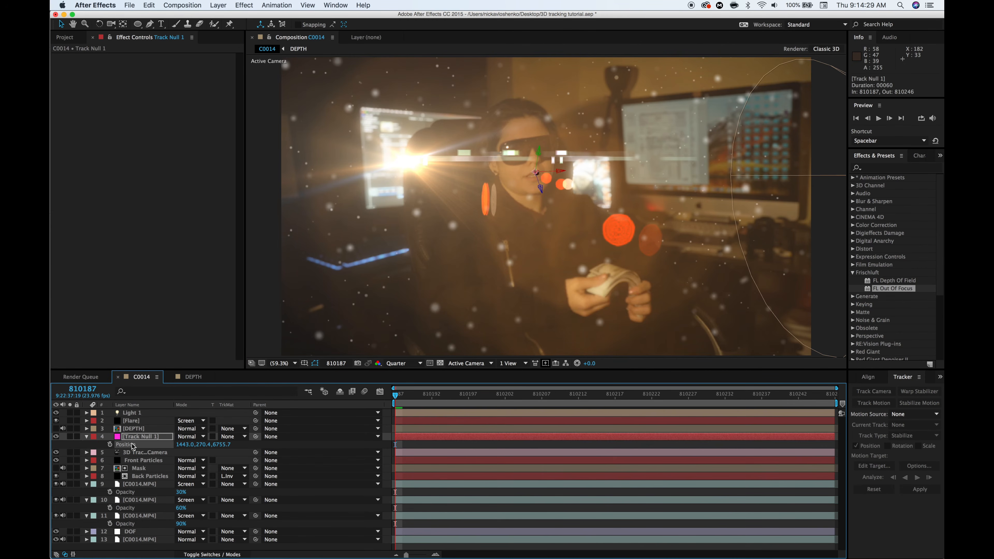
click(136, 413)
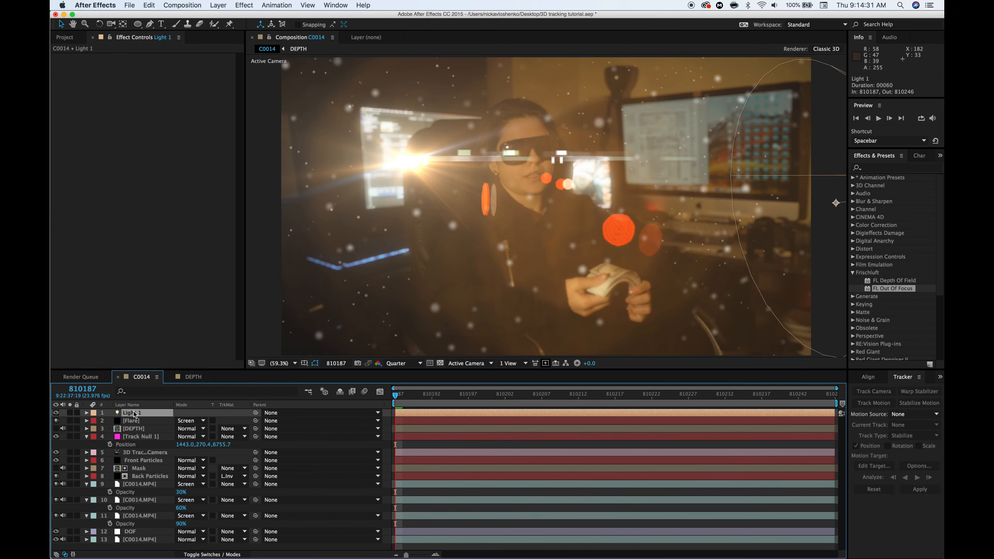
key(p)
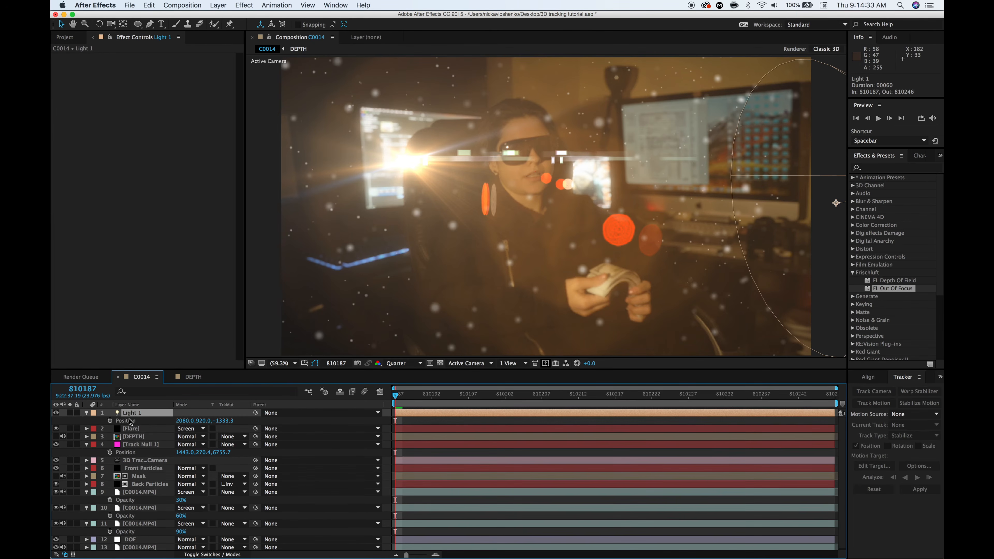
click(130, 422)
text(1443.0,270.4,6755.7)
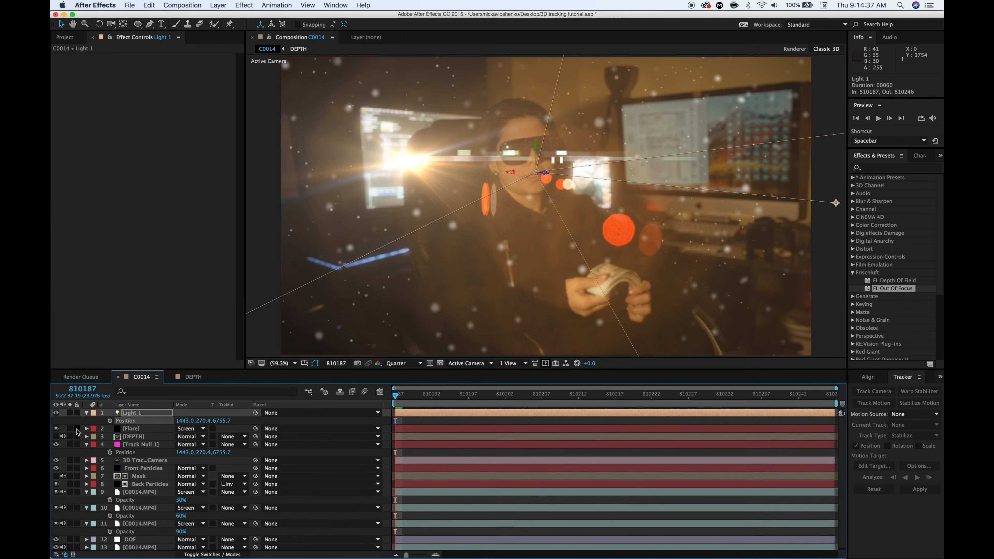
Hide the Flare layer and scrub to frame 810212 to check how Light 1 follows the tracked shot
click(56, 428)
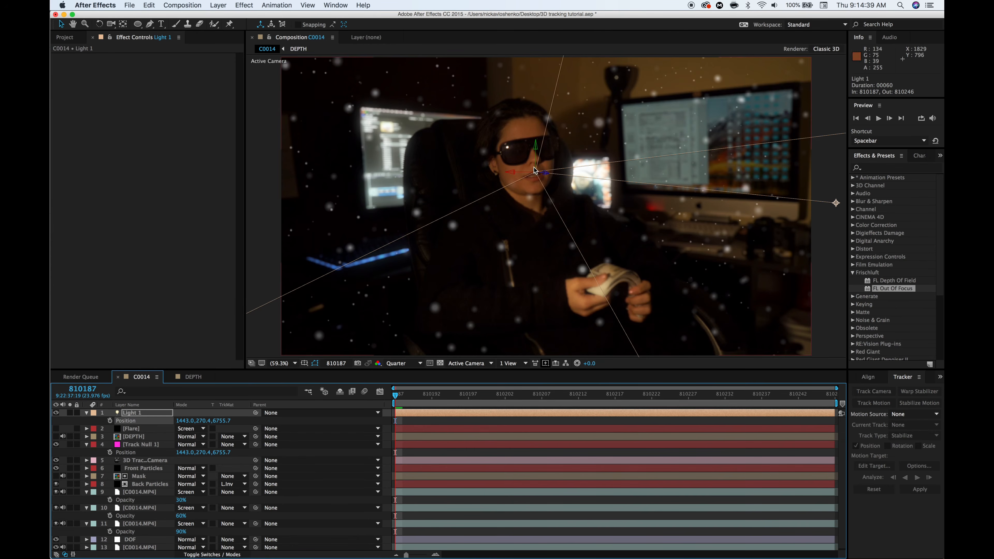
click(432, 397)
drag(433, 400, 578, 401)
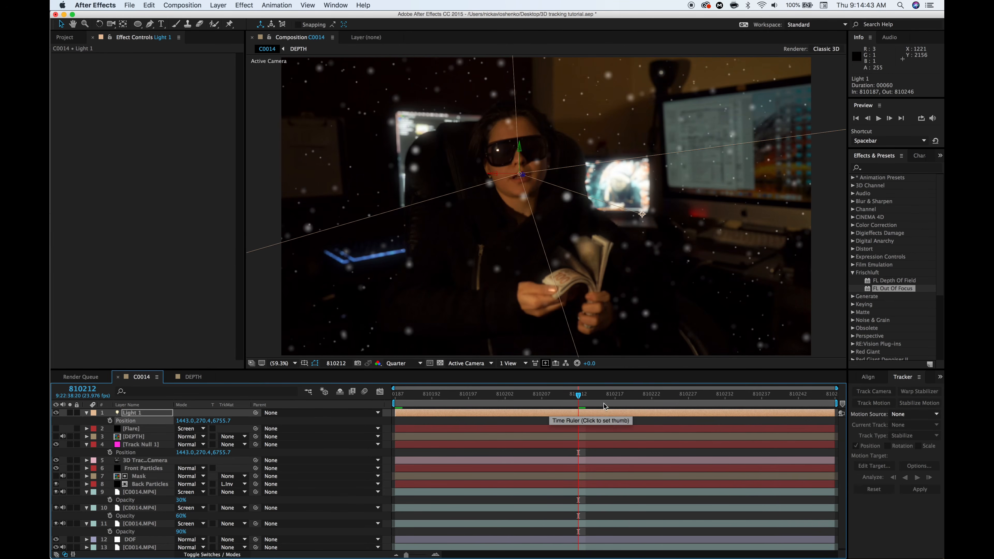
At frame 810226, create a null from the 3D Camera Tracker point on the small bright monitor behind the subject
click(680, 396)
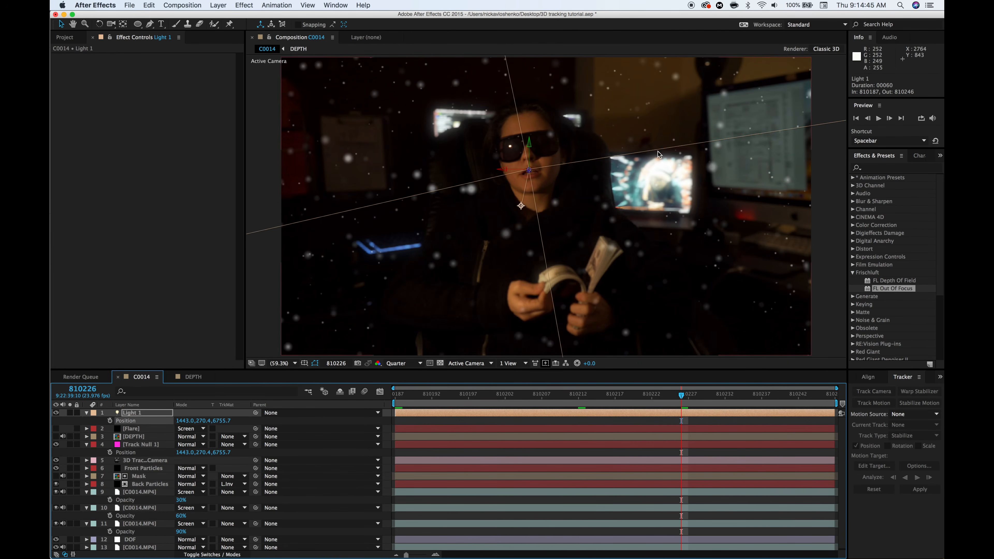
click(140, 547)
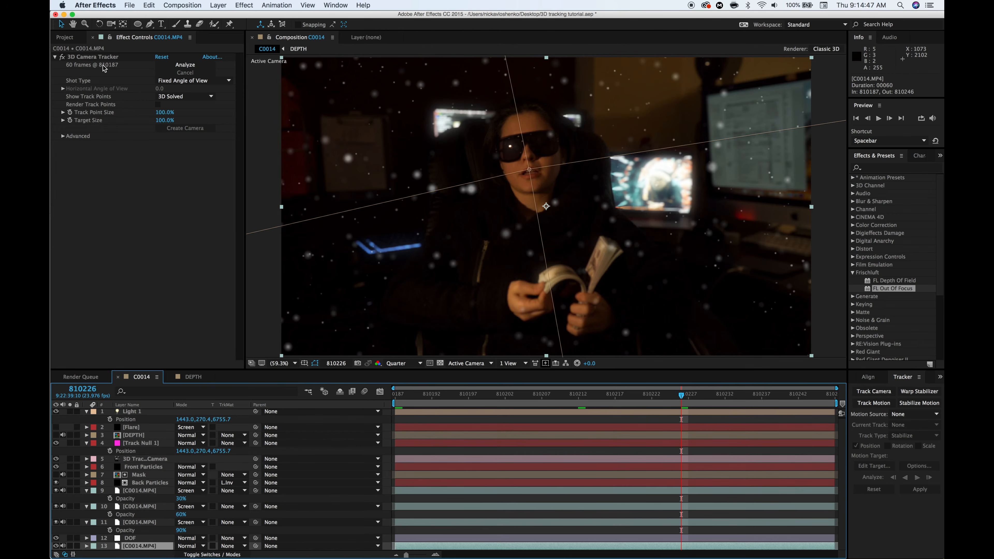
click(93, 58)
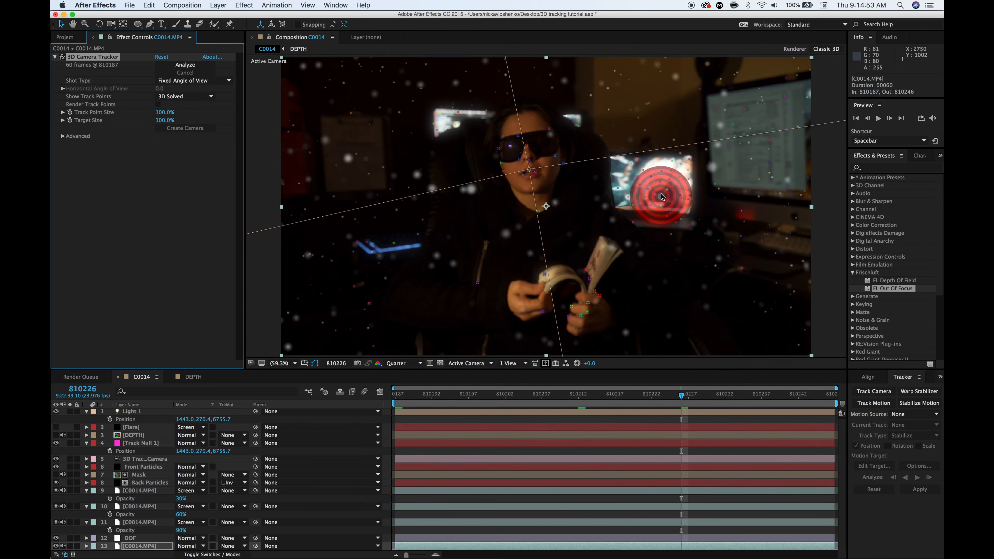
right_click(657, 178)
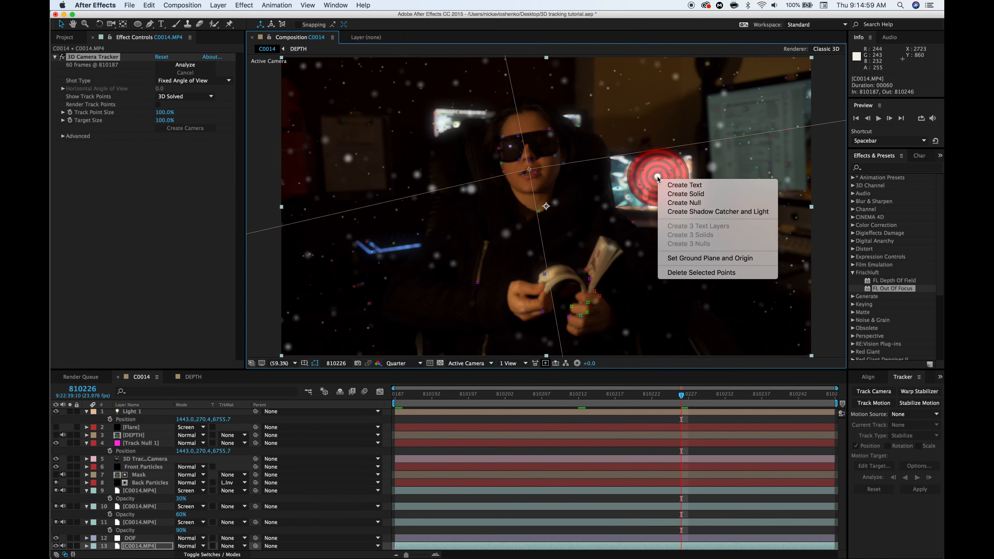
click(683, 202)
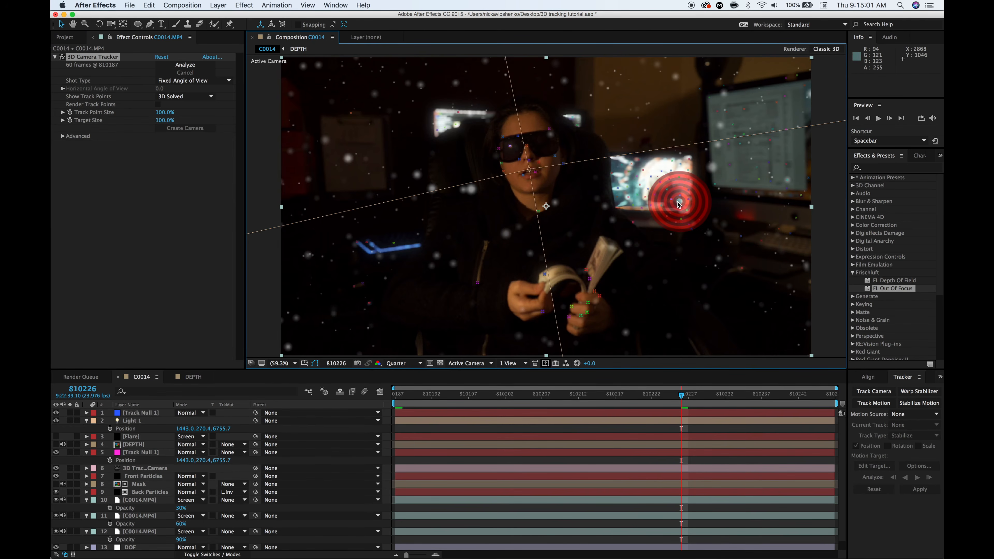
Rename the new track null layer as Light Track
click(141, 412)
key(Return)
text(Light Tra)
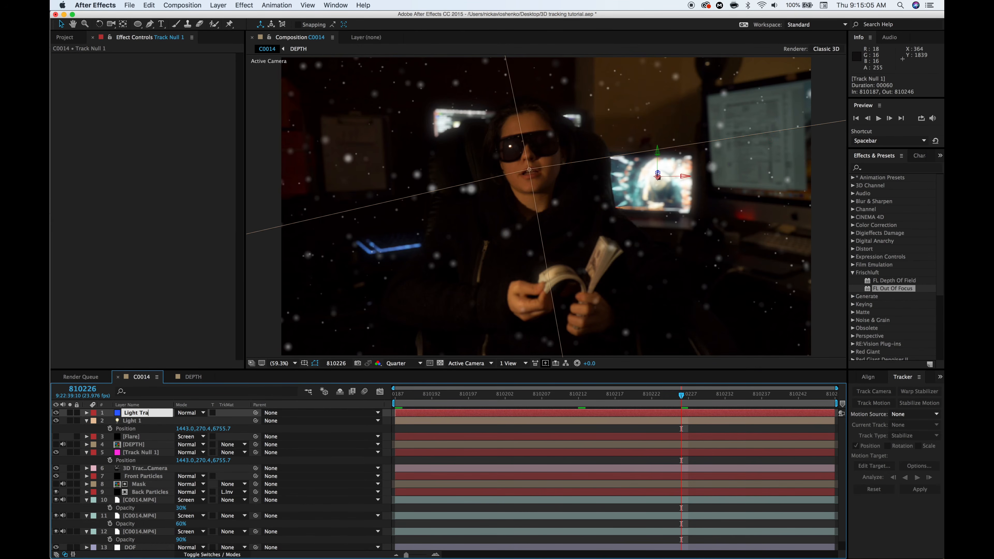
text(ck)
key(Return)
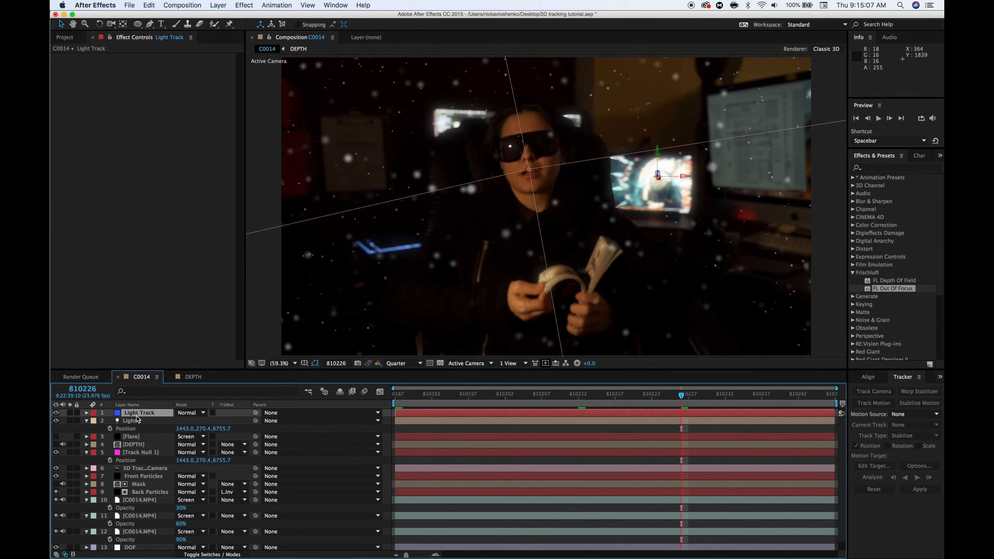
Copy the Position of Light Track onto Light 1, placing it at 5558.1, 18.8, 13024.7, and check it at frames 810195 and 810187
key(p)
click(133, 429)
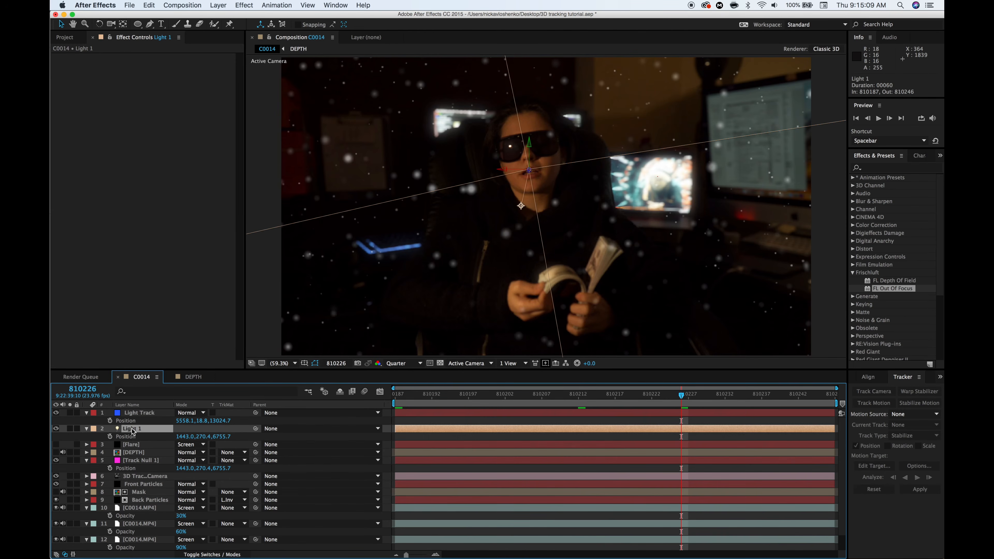
key(super+v)
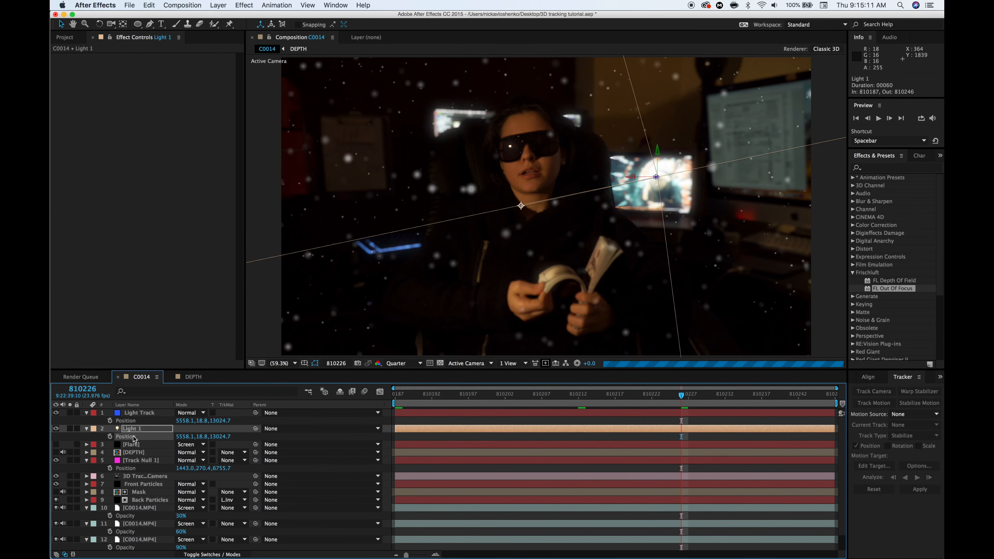
click(454, 394)
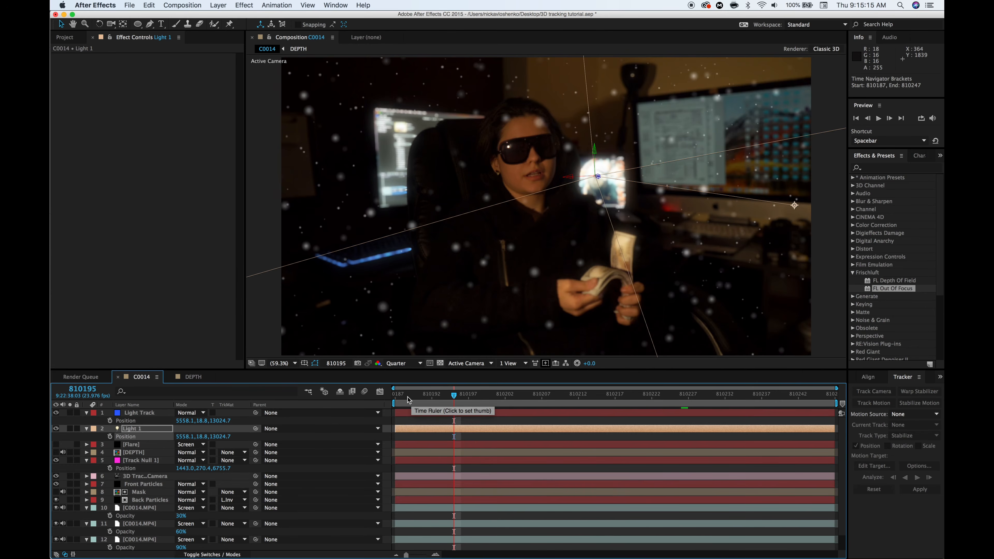
click(397, 397)
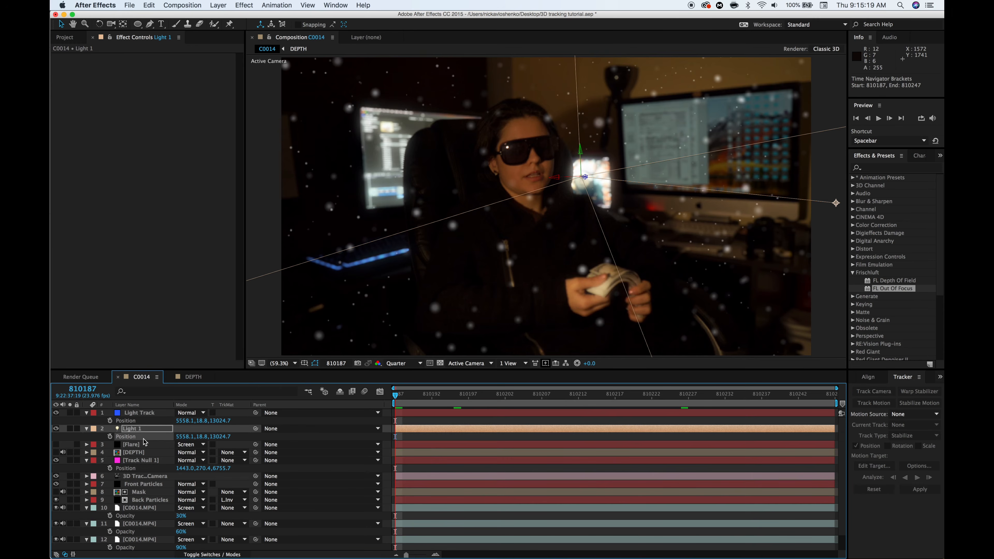
Show the Flare layer again and set its Optical Flares Source Type to Track Lights
click(133, 444)
click(56, 444)
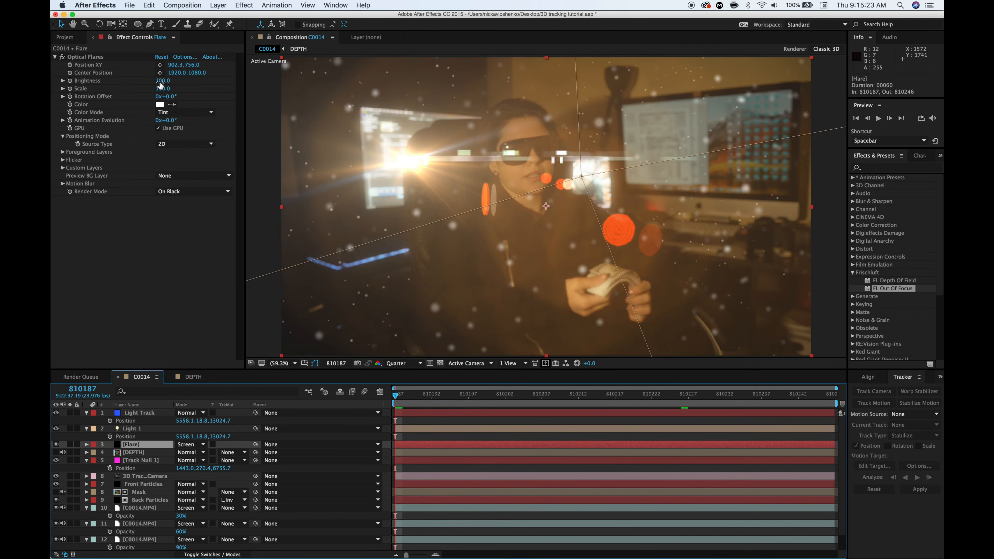
click(171, 144)
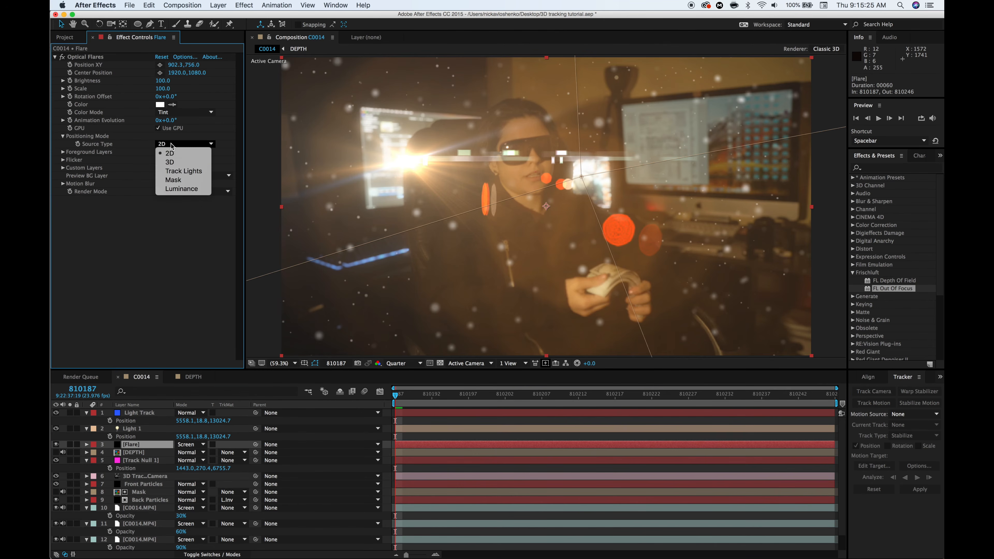
click(176, 173)
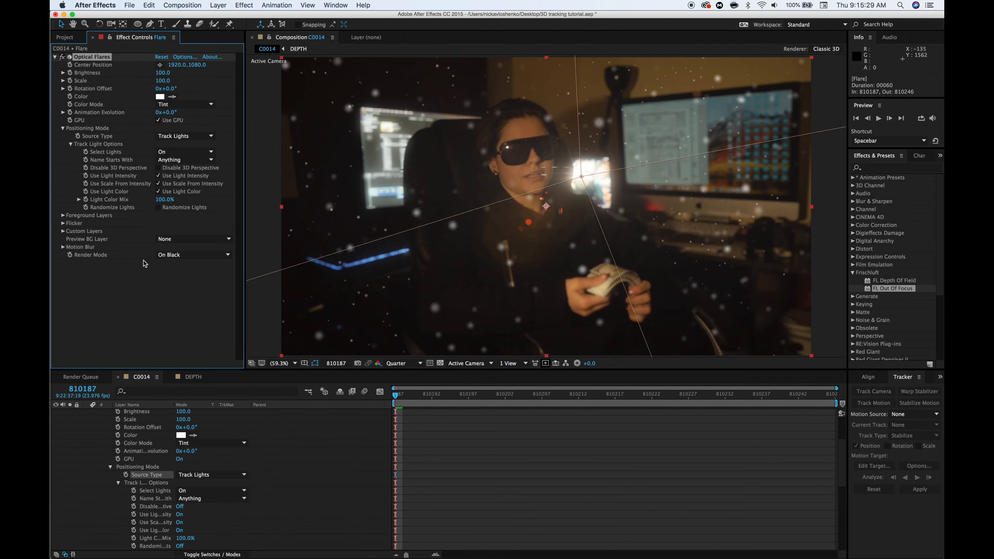
click(445, 465)
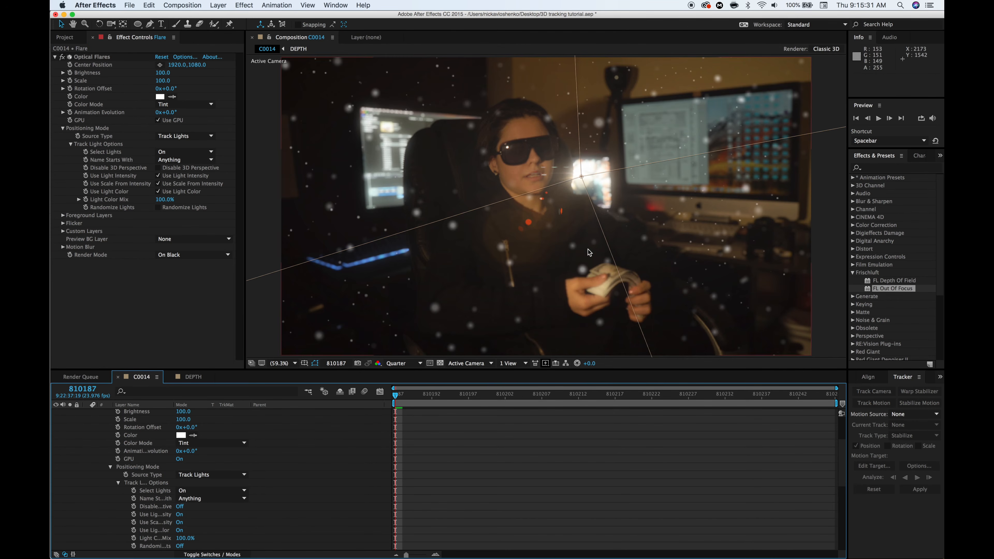
Set the Optical Flares Scale to 150 and collapse the Flare layer's properties
click(164, 81)
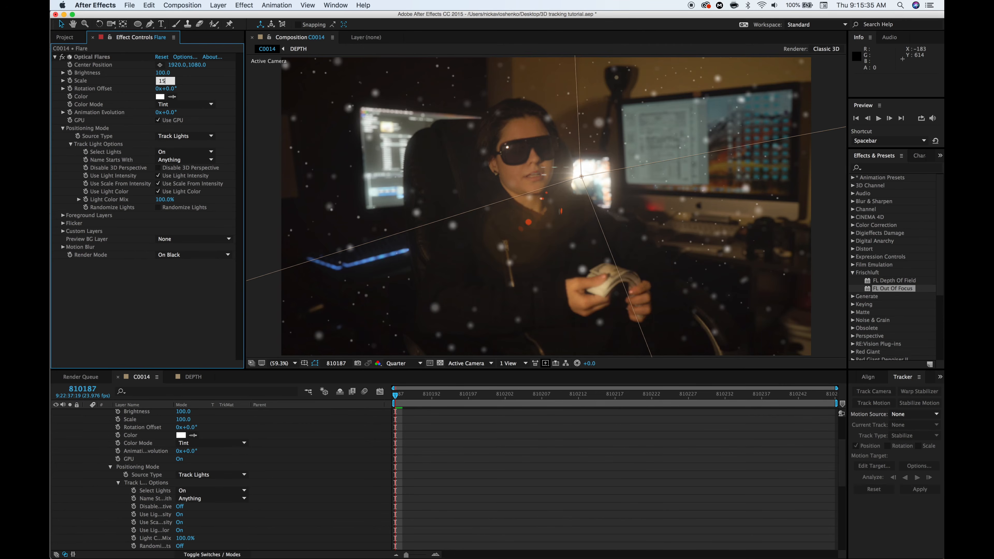
key(Return)
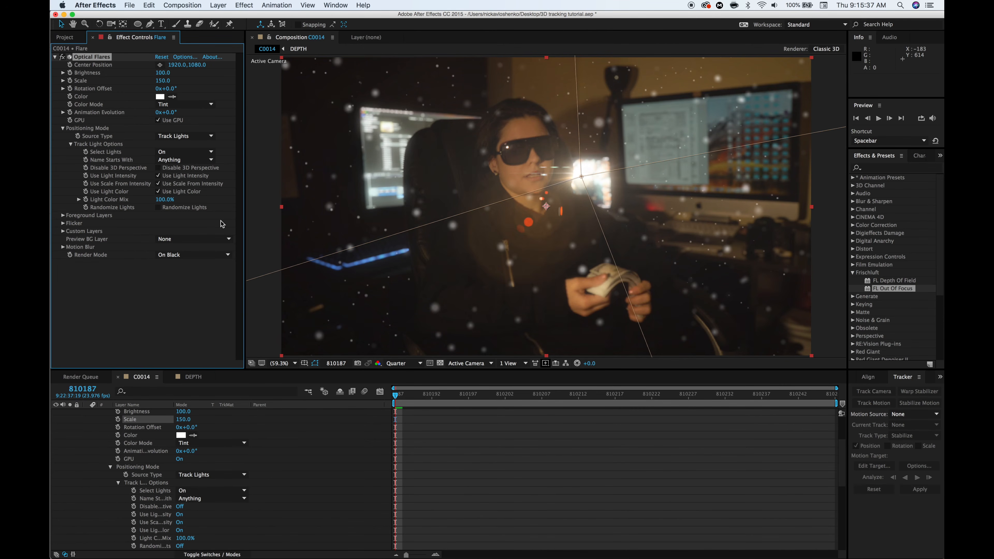
scroll(171, 452, up, 3)
click(84, 444)
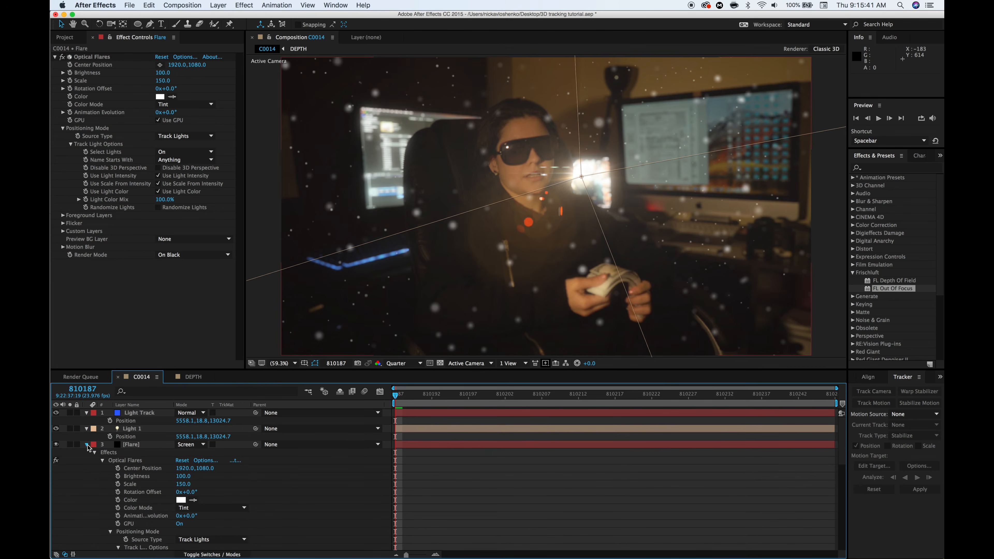
click(87, 444)
Check how the flare follows the tracked light at frames 810215, 810235 and 810245, and return to the first frame
click(600, 397)
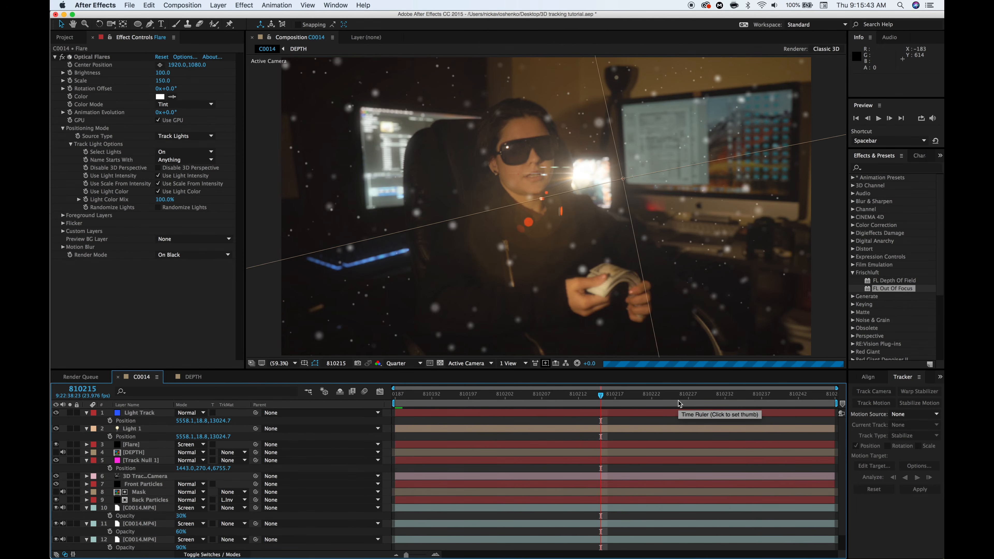
click(748, 396)
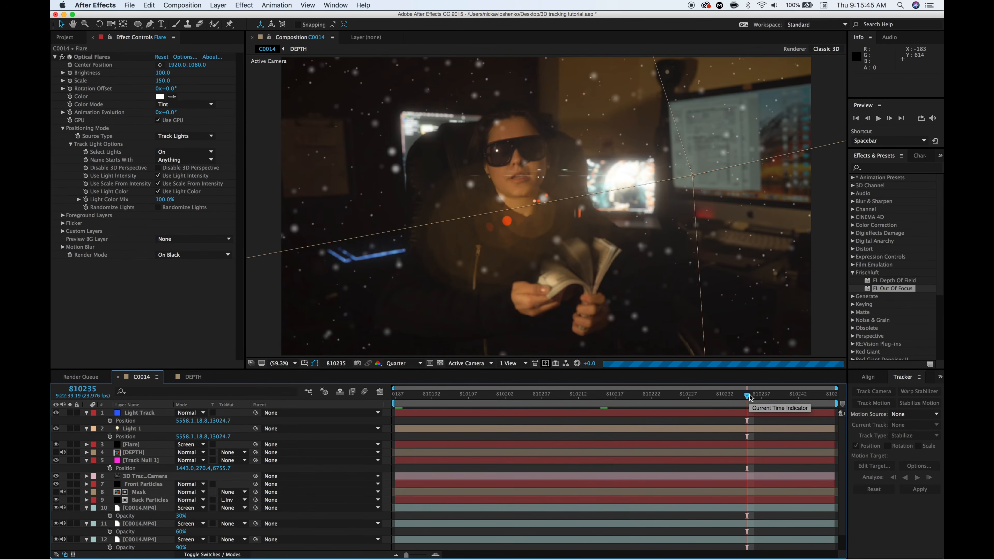
click(820, 396)
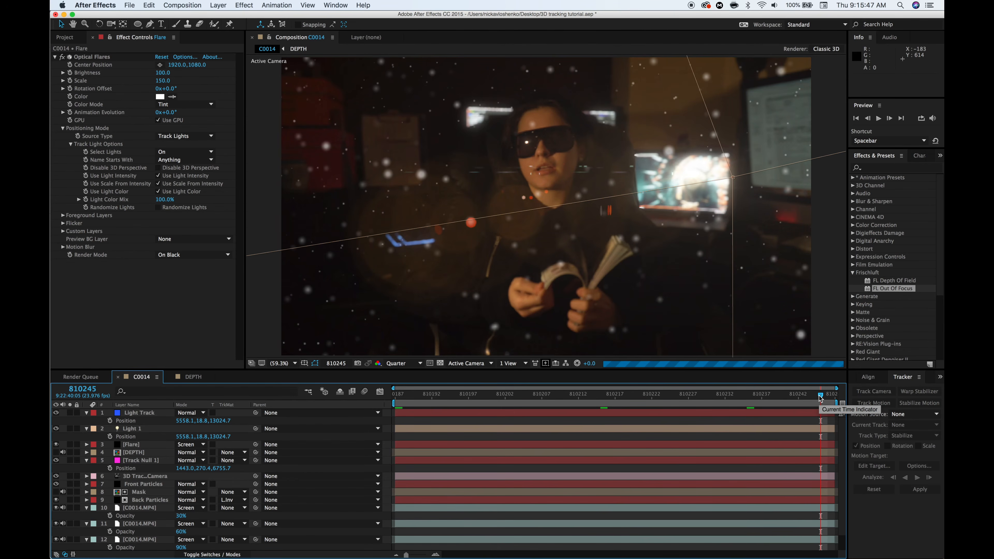
key(Home)
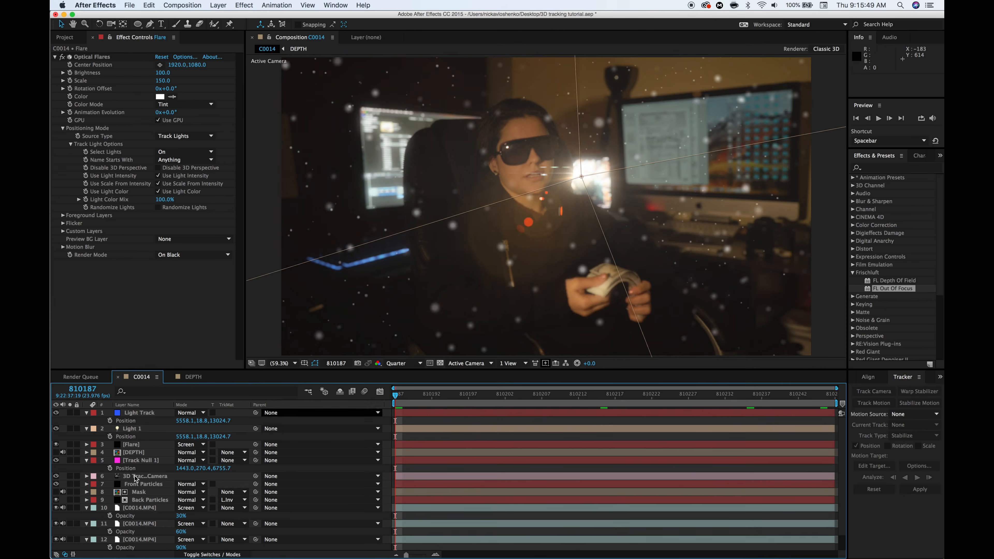
Toggle solo on the bottom C0014.MP4 layer to compare the original footage with the full composite
scroll(110, 518, down, 1)
click(70, 546)
click(70, 546)
click(70, 546)
click(70, 546)
click(69, 545)
click(70, 546)
click(69, 546)
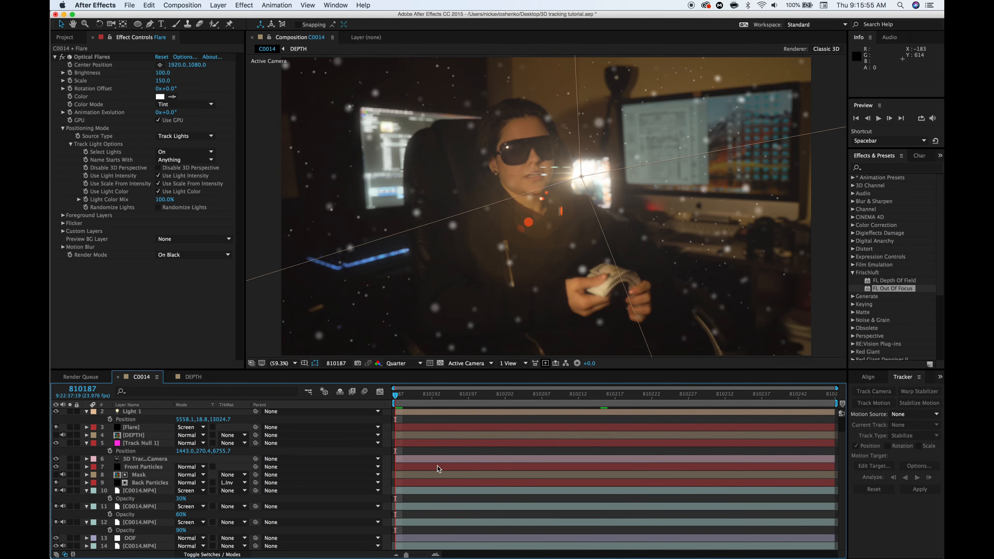
scroll(497, 470, up, 1)
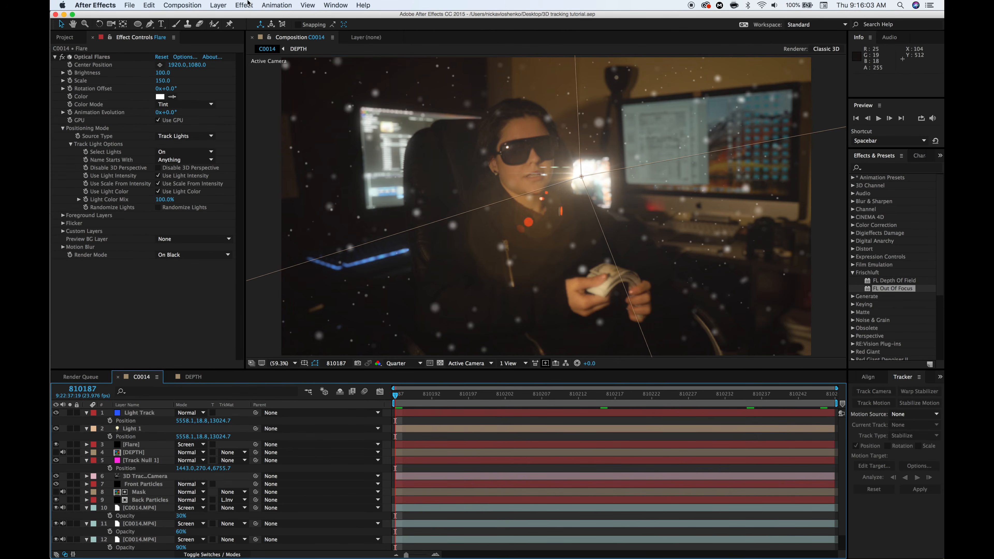
Add a new adjustment layer above all other layers and name it Looks
click(218, 6)
mouse_move(234, 16)
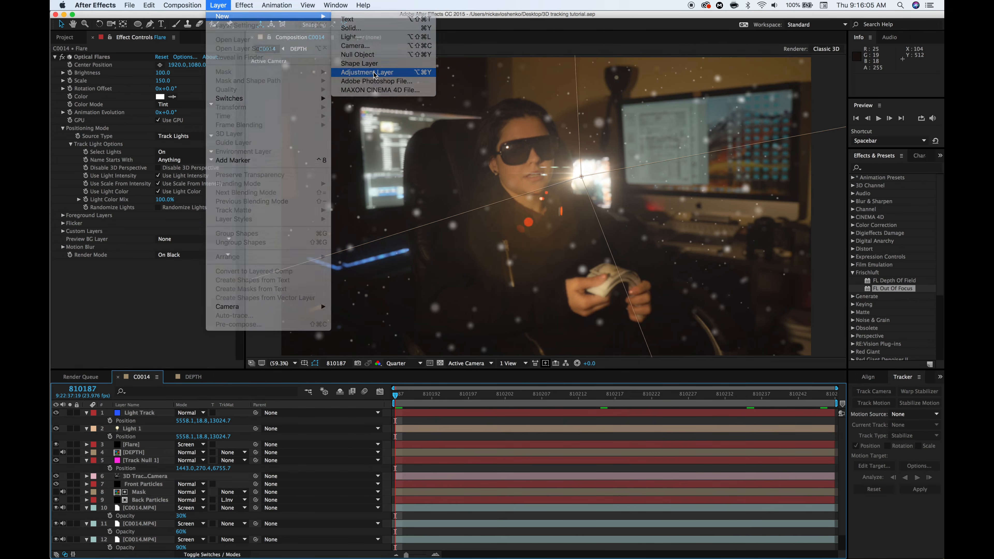
click(373, 72)
key(Return)
text(Lo)
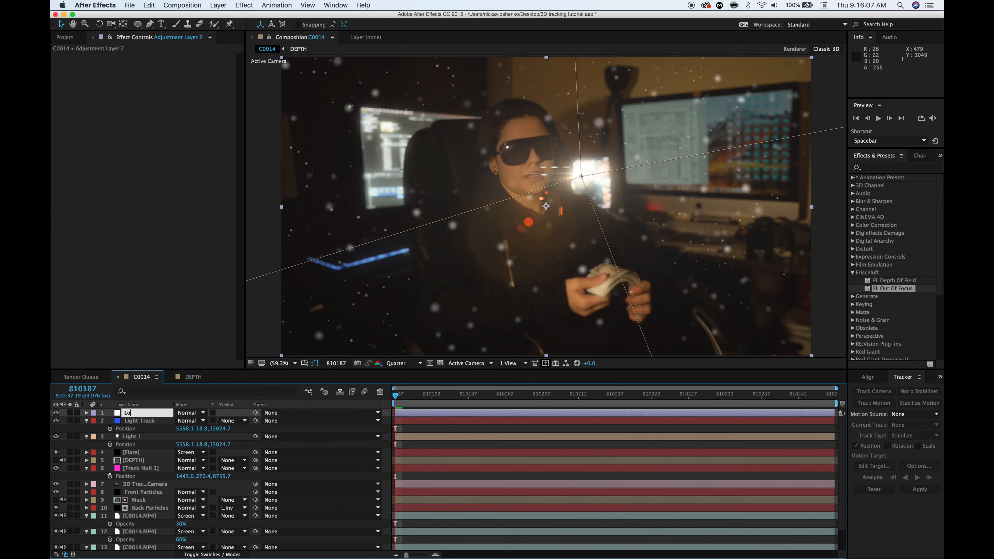
text(oks)
key(Return)
Find the Magic Bullet Looks effect by searching for "look" and apply it to the Looks adjustment layer
click(872, 168)
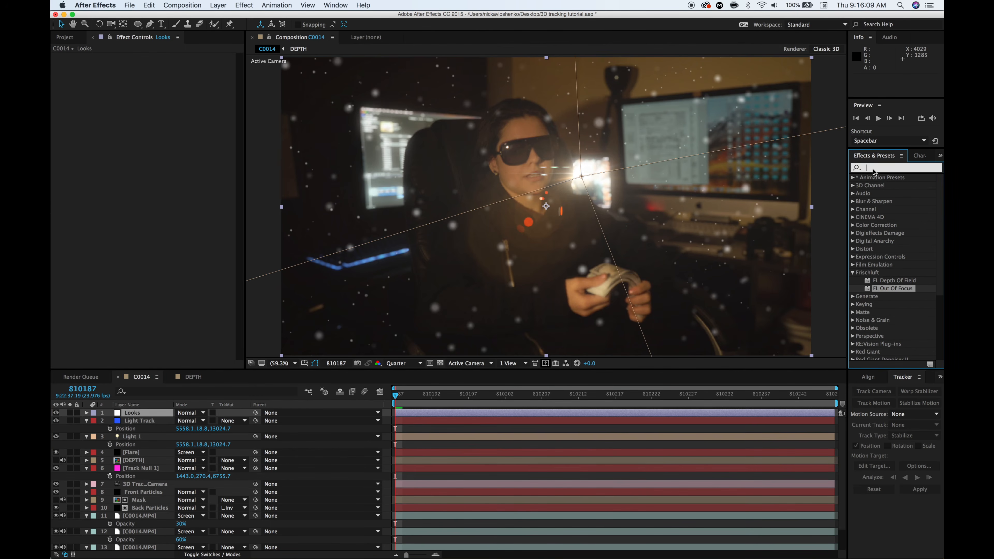
text(look)
click(881, 188)
drag(882, 187, 528, 413)
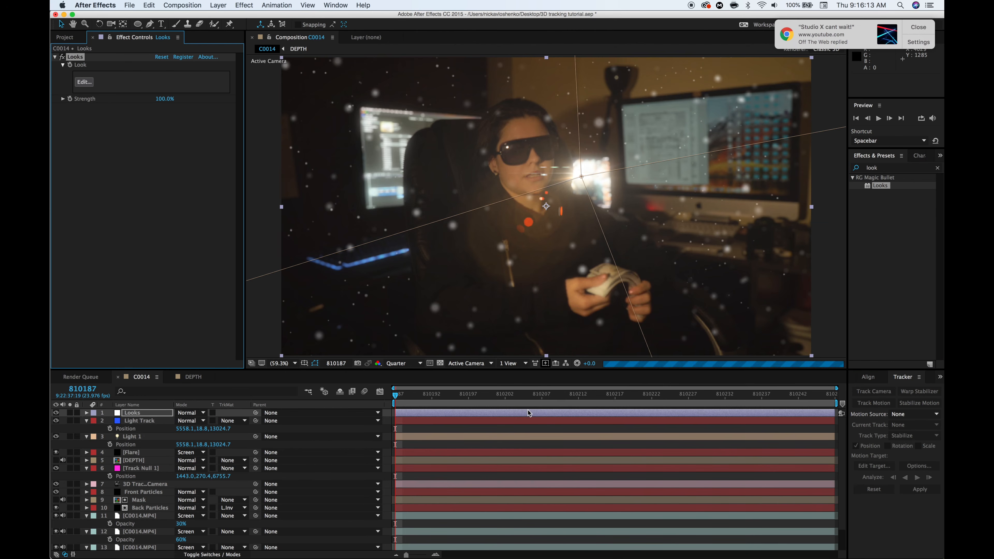
click(916, 35)
Open the Magic Bullet Looks editor and add a Shadows/Highlights tool to the Subject stage
click(87, 87)
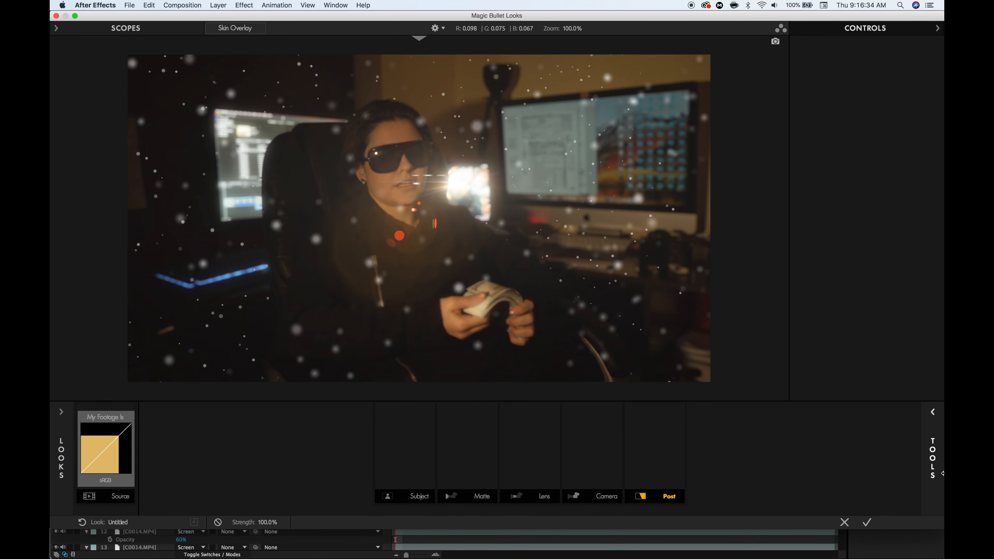
mouse_move(942, 473)
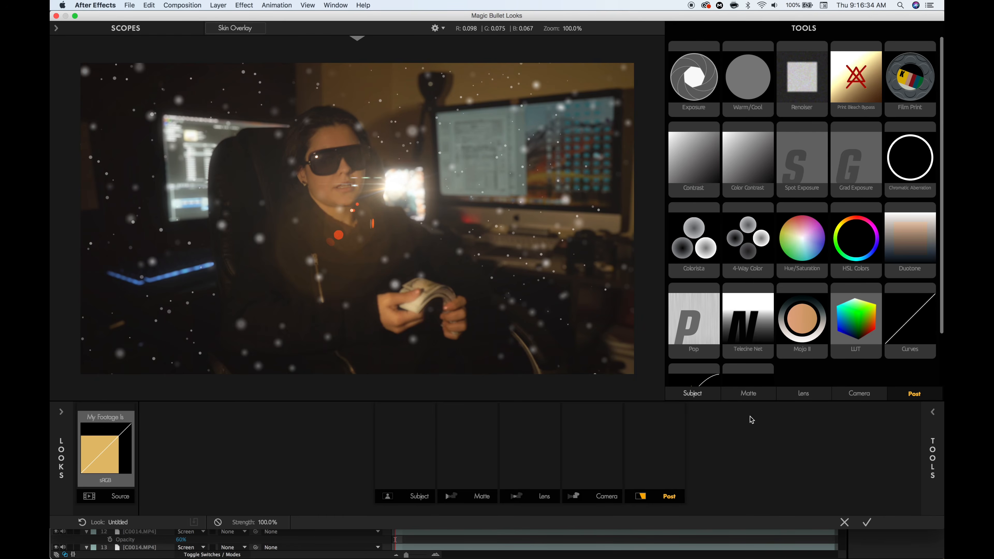
click(693, 394)
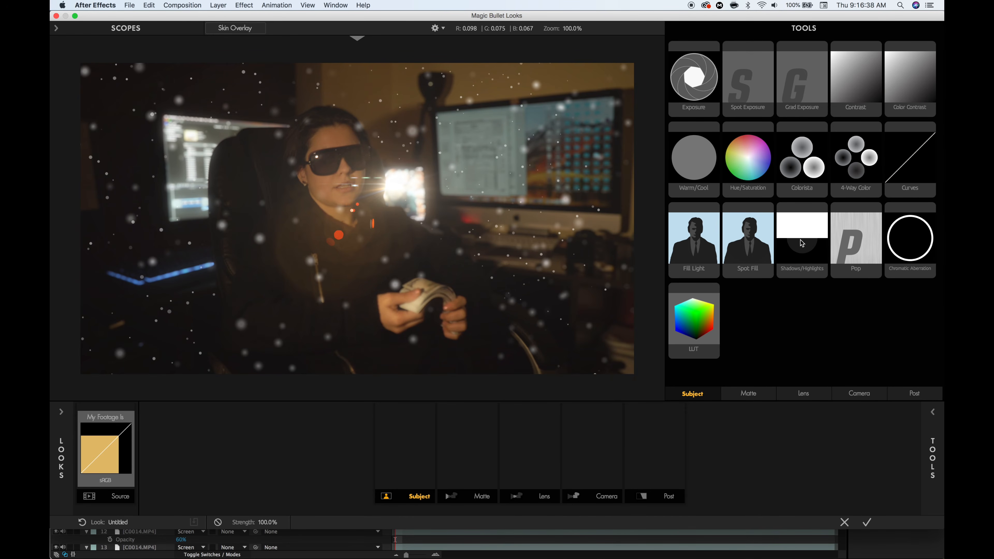
drag(805, 242, 422, 468)
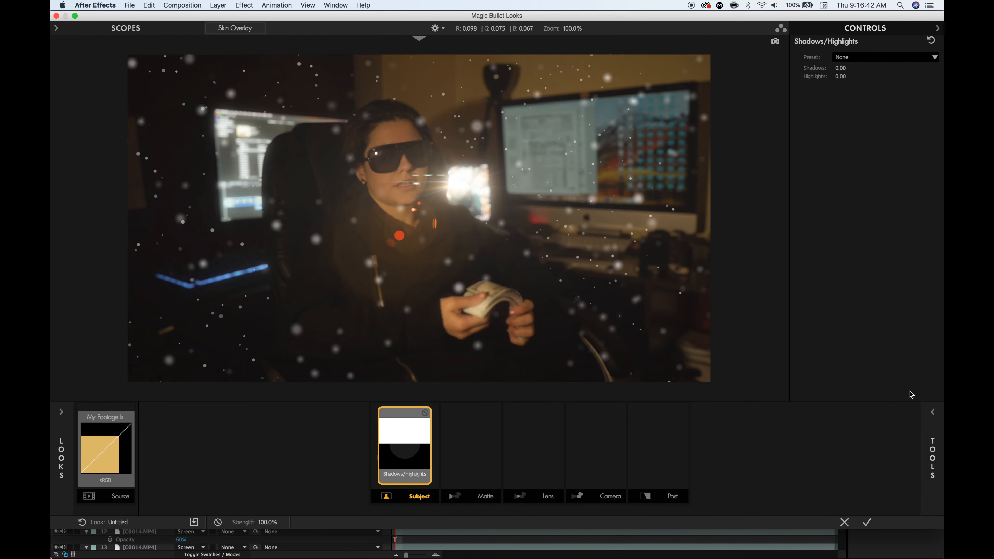
Add the Pop and 4-Way Color tools to the Subject stage, following Shadows/Highlights
mouse_move(930, 430)
drag(843, 247, 438, 476)
mouse_move(932, 450)
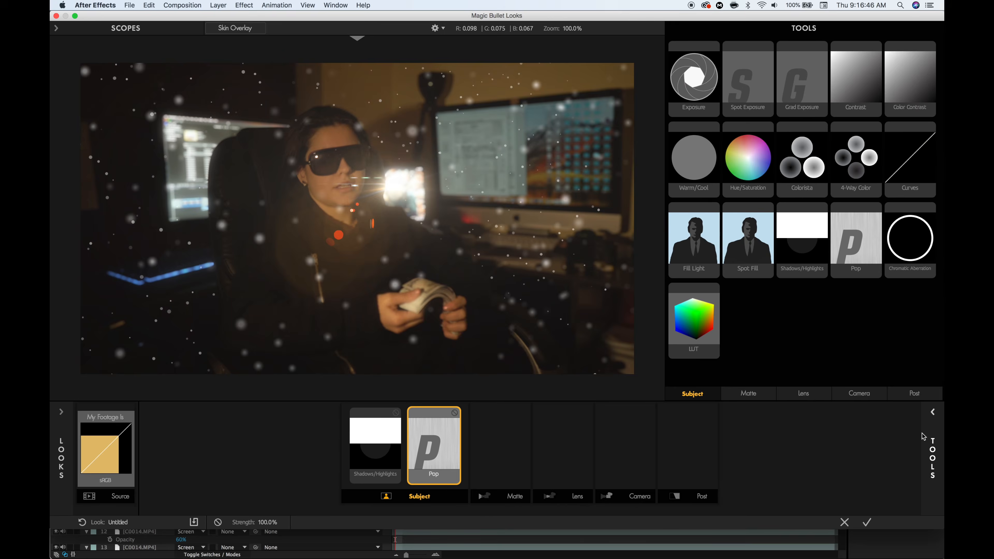
drag(857, 181, 556, 406)
drag(501, 457, 501, 456)
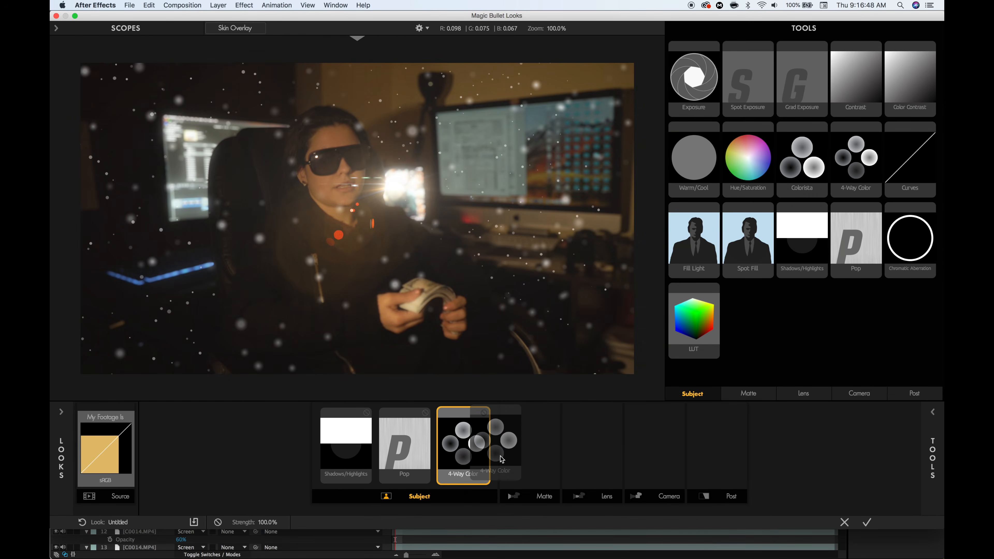
click(941, 504)
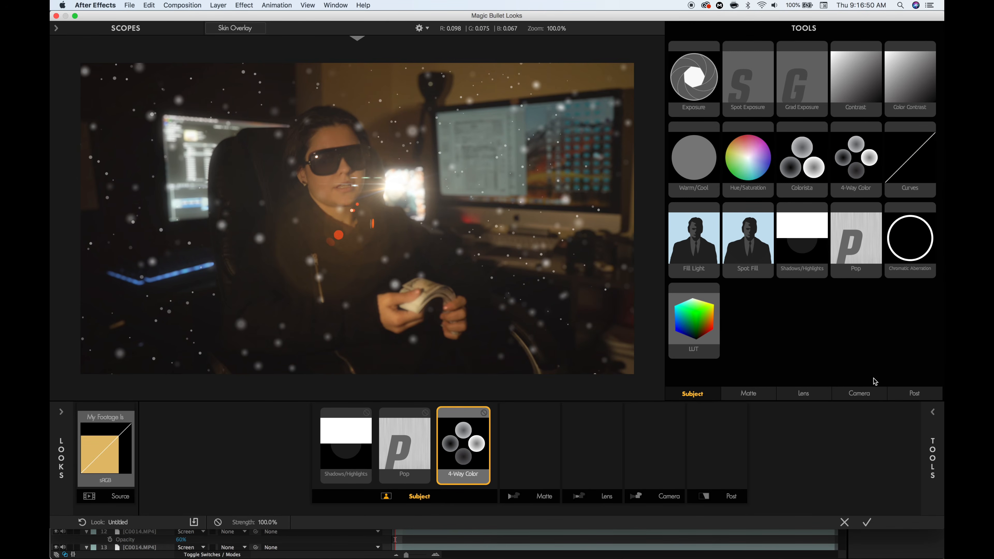
Add the Chromatic Aberration and Exposure tools to the Subject stage after 4-Way Color
drag(910, 238, 496, 452)
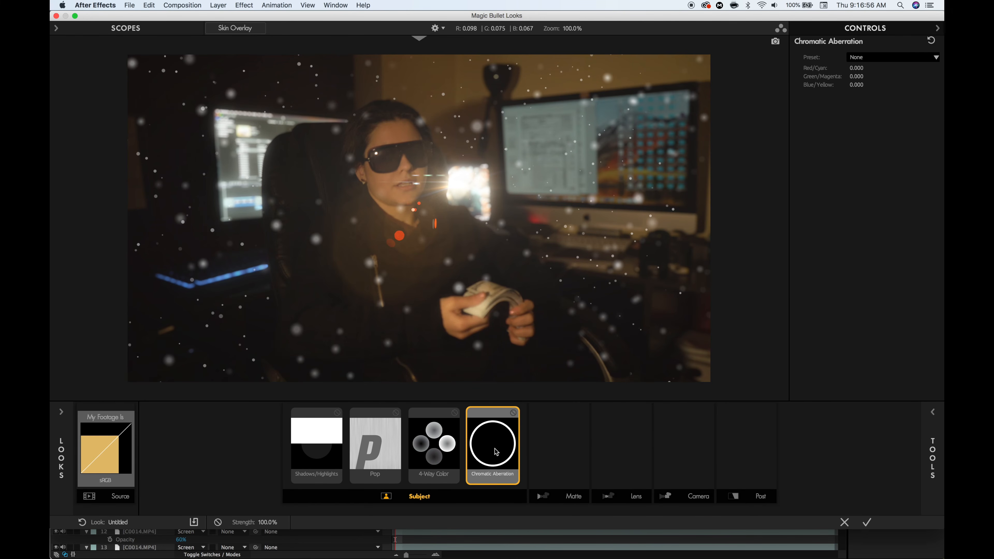
click(933, 450)
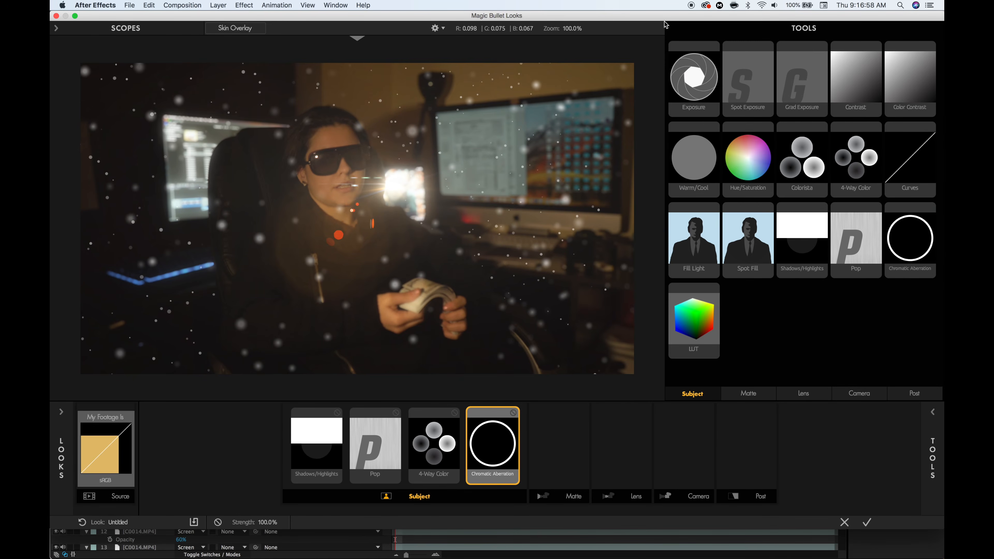
drag(694, 74, 521, 455)
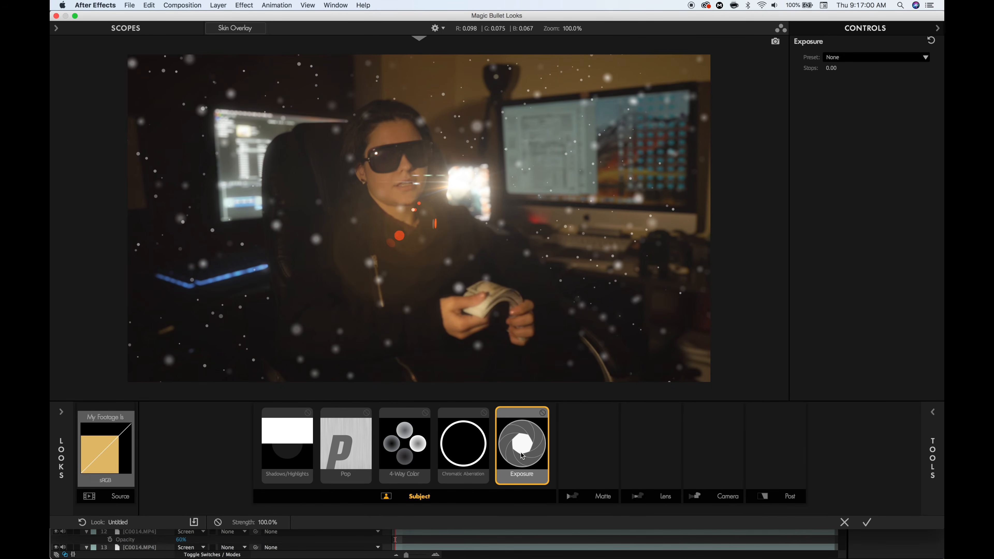
Add the Lens Distortion and Lens Vignette tools to the Lens stage
click(932, 454)
click(803, 393)
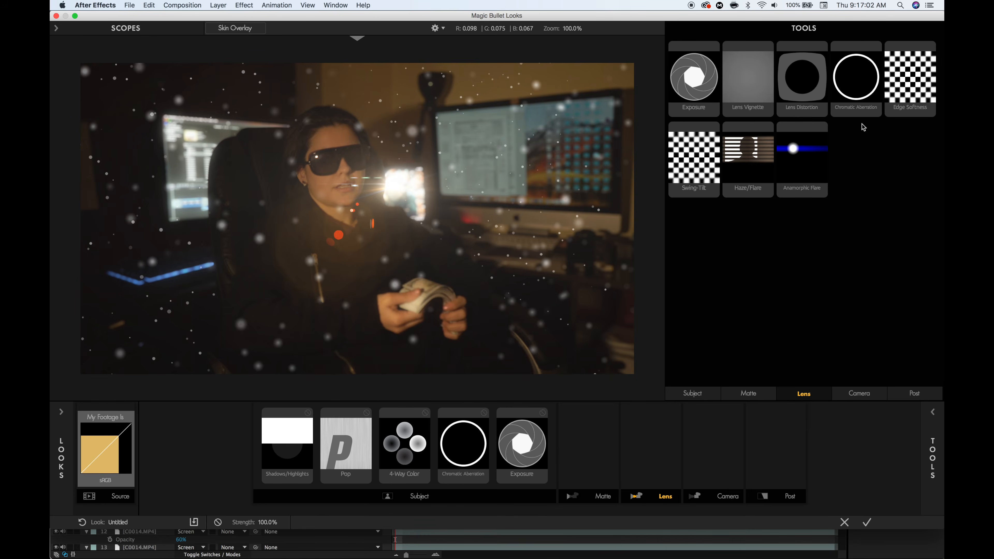
drag(802, 78, 640, 469)
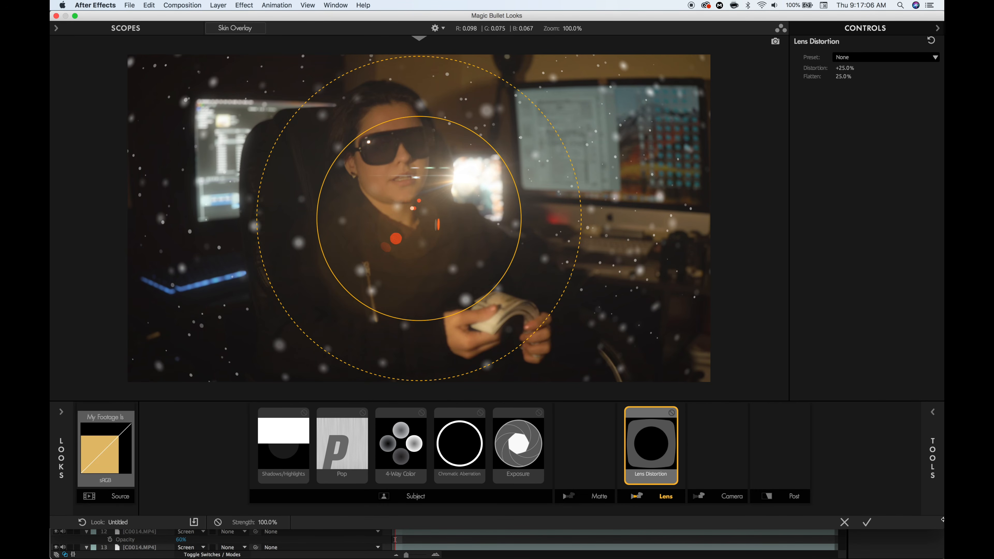
click(941, 443)
drag(748, 92, 681, 450)
Add the Duotone tool to the Post stage
click(942, 476)
click(906, 396)
drag(911, 259, 830, 468)
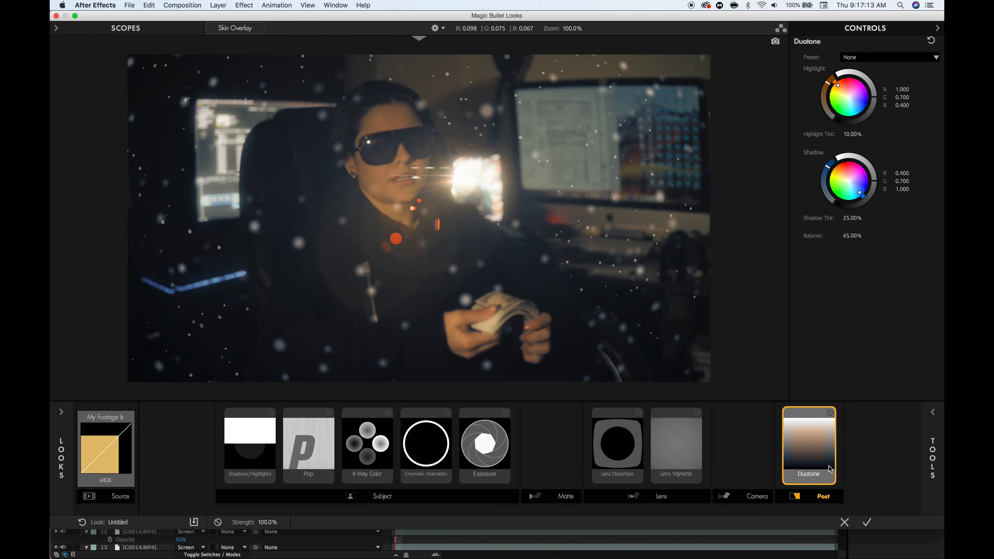
Disable every tool in the chain except Shadows/Highlights and set its Shadows to +0.57
click(829, 412)
click(696, 413)
click(637, 412)
click(505, 413)
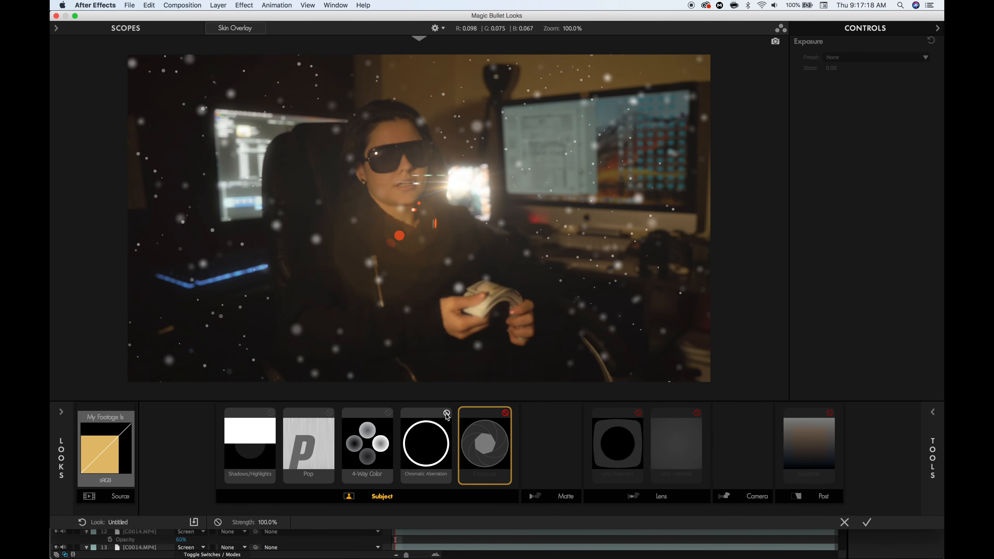
click(446, 413)
click(387, 413)
click(325, 414)
click(326, 413)
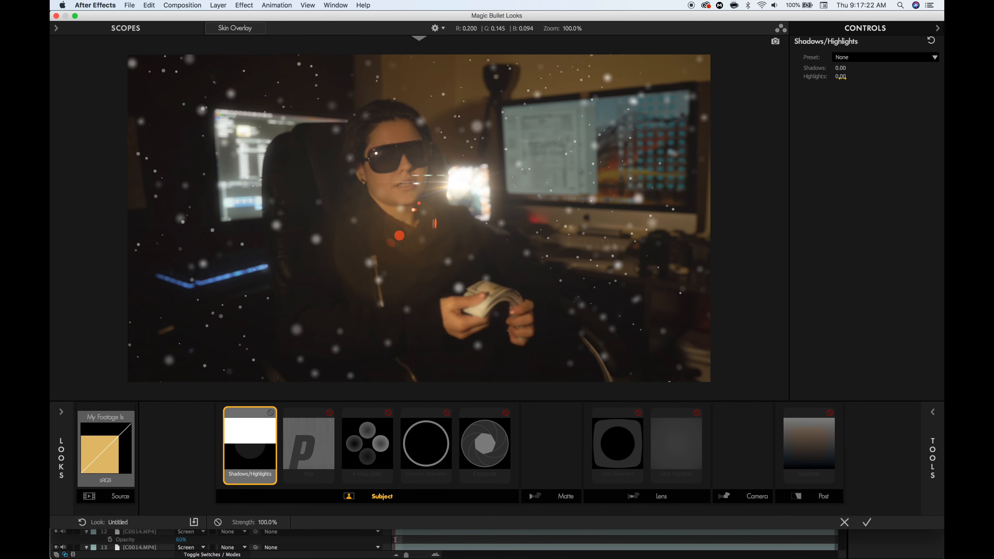
drag(840, 68, 865, 68)
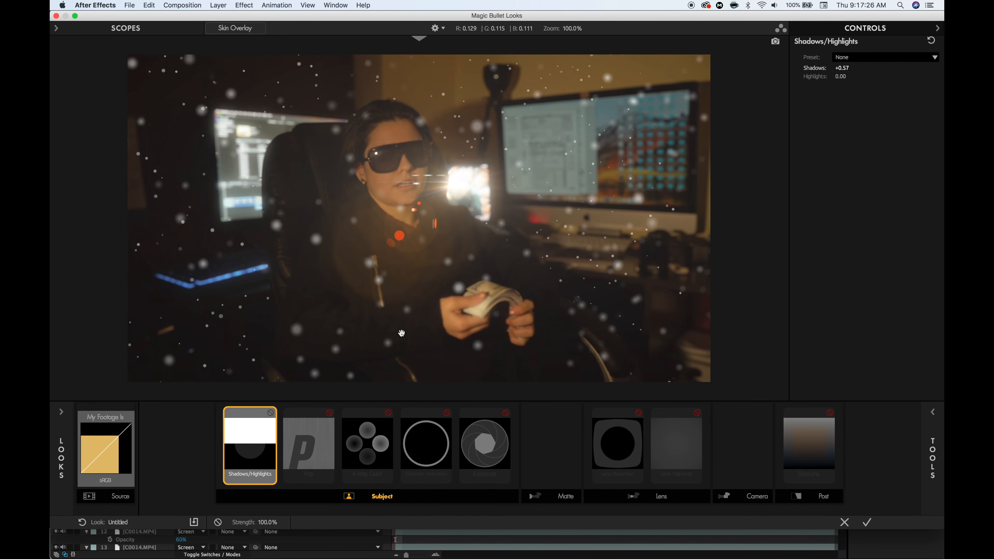
Enable the Pop tool, set its Pop amount to about +41.8%, and compare the image with and without it
click(324, 449)
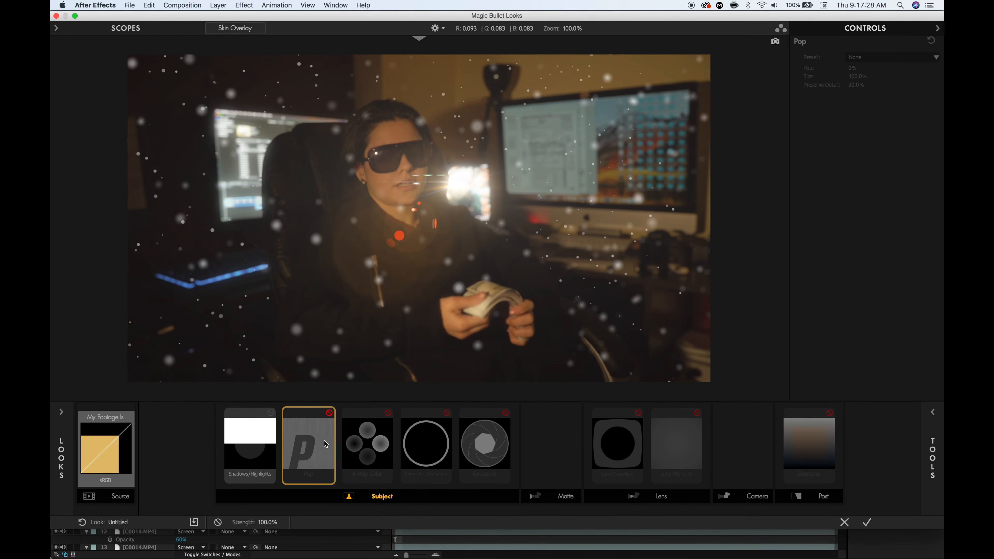
click(329, 413)
drag(851, 68, 872, 68)
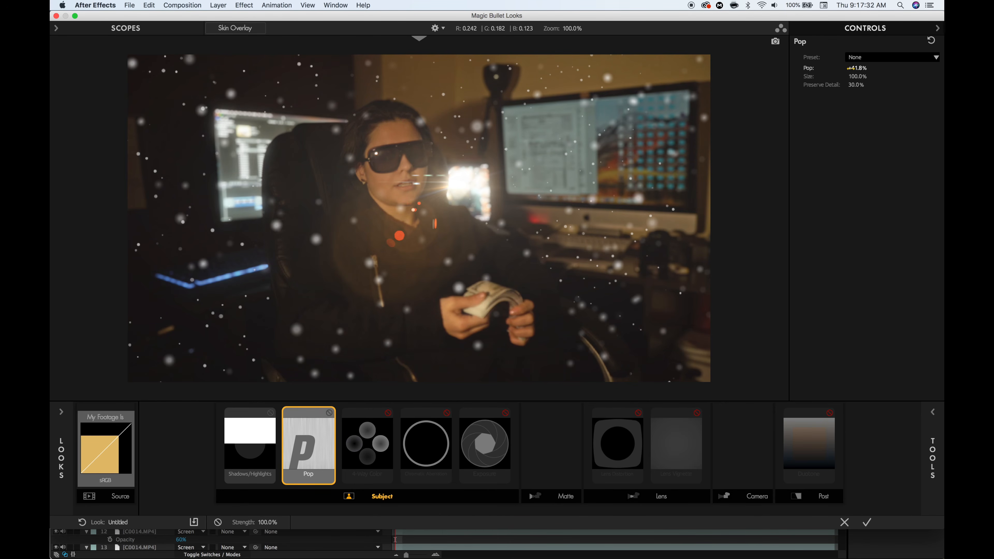
click(328, 413)
click(329, 413)
click(328, 413)
click(329, 413)
Accept the look and move the Flare layer above the Looks adjustment layer
click(378, 444)
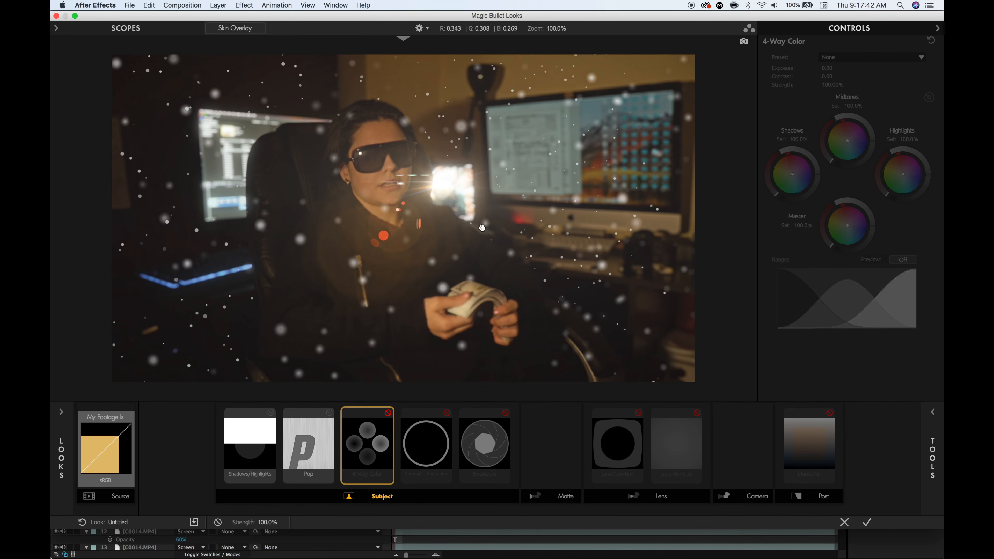
click(866, 522)
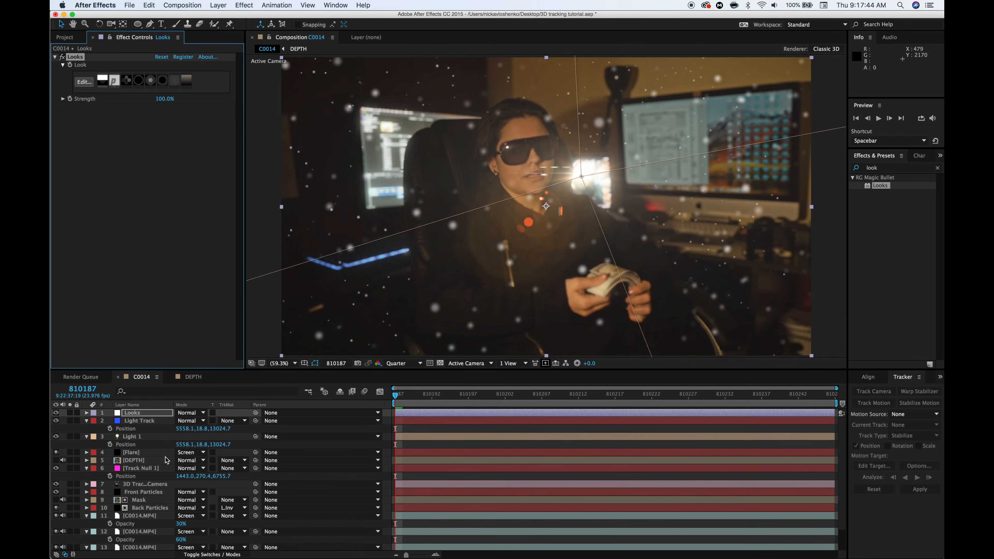
drag(125, 454, 137, 415)
Reopen the look of the Looks layer for editing and set the Shadows value of Shadows/Highlights to +0.99
click(135, 422)
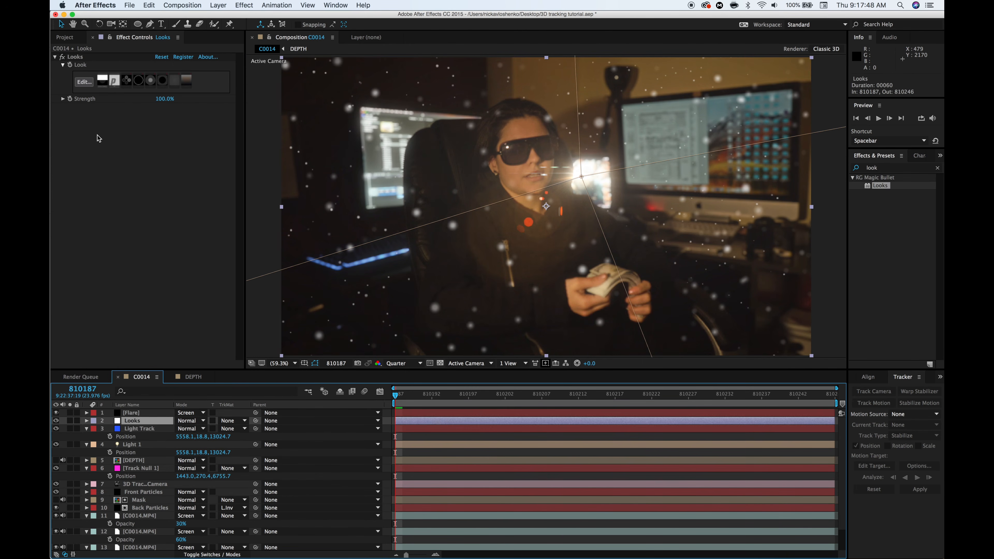
click(85, 83)
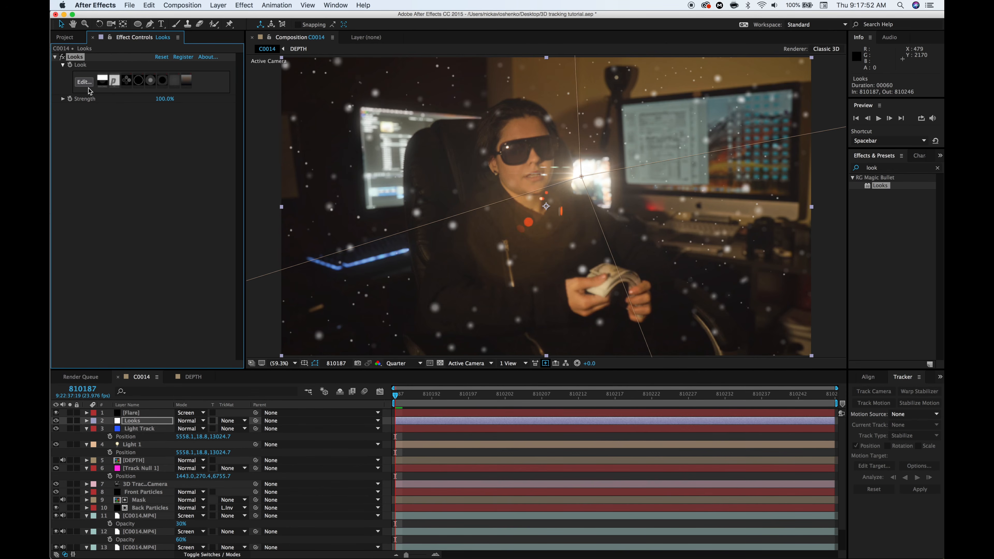
click(83, 85)
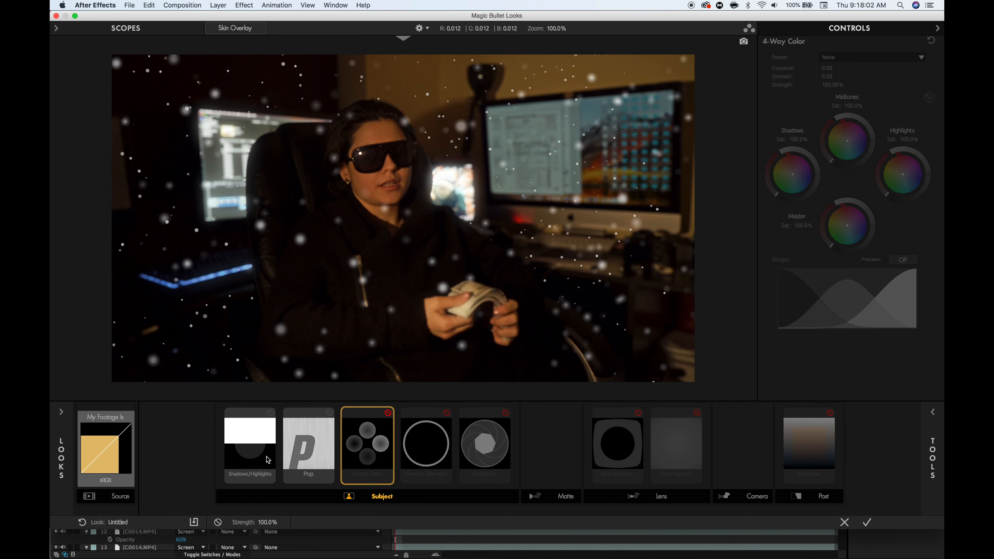
click(259, 450)
drag(841, 68, 859, 68)
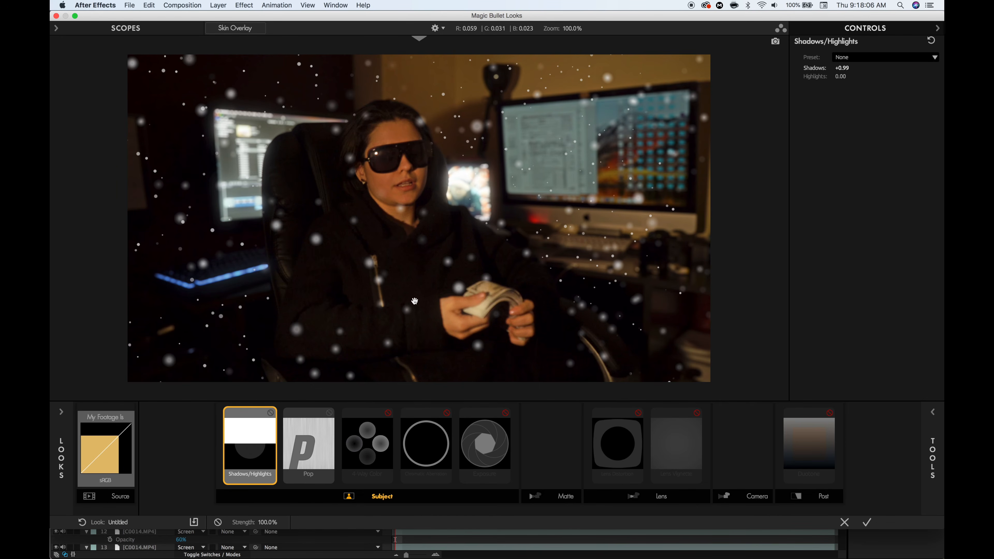
Enable 4-Way Color, tint its shadows slightly blue and adjust the midtone tint, comparing the image with and without the tool
click(355, 441)
click(387, 413)
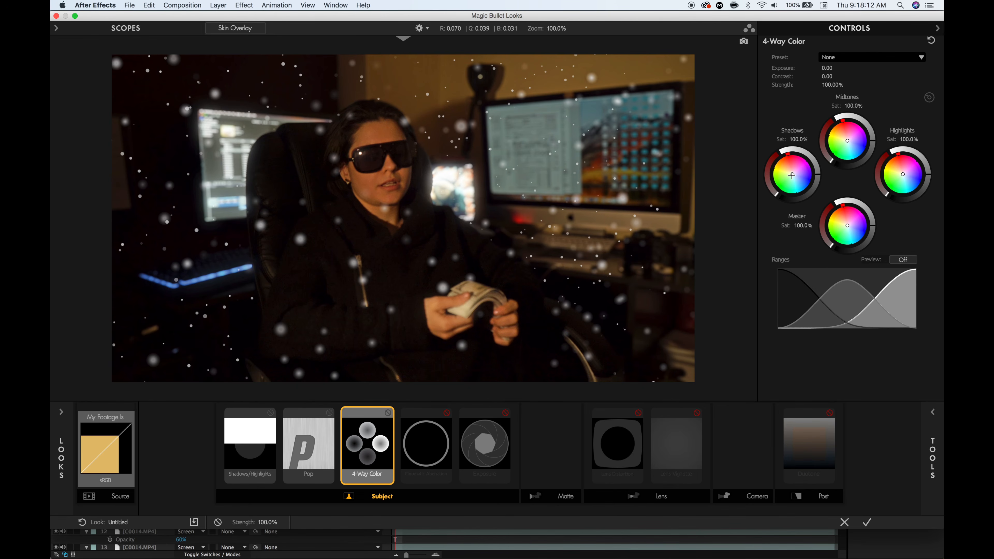
drag(792, 175, 792, 175)
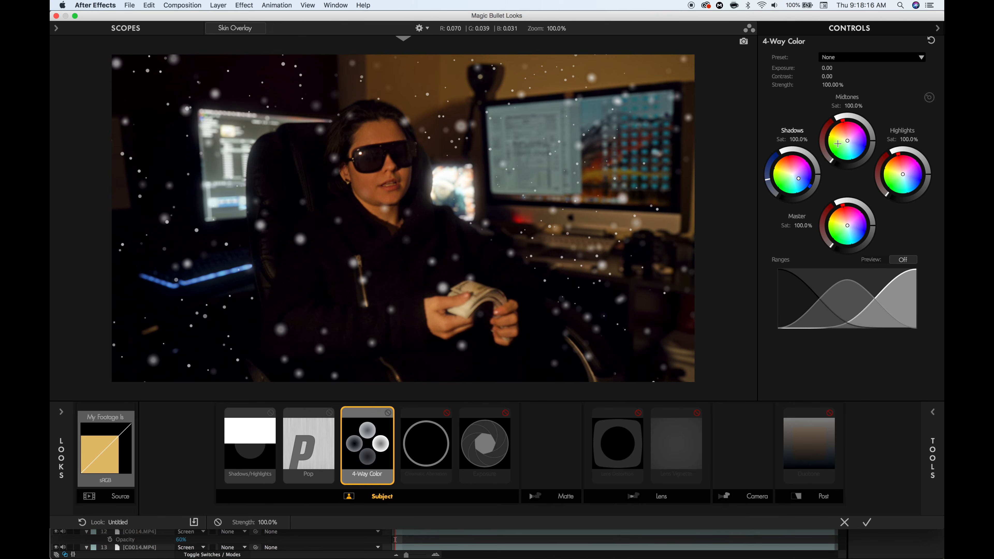
drag(846, 149, 844, 148)
click(388, 413)
click(388, 412)
click(389, 412)
click(389, 412)
click(388, 413)
click(387, 413)
Enable the Chromatic Aberration tool, set Red/Cyan to -0.560, and inspect the fringing on the dust particles up close
click(428, 476)
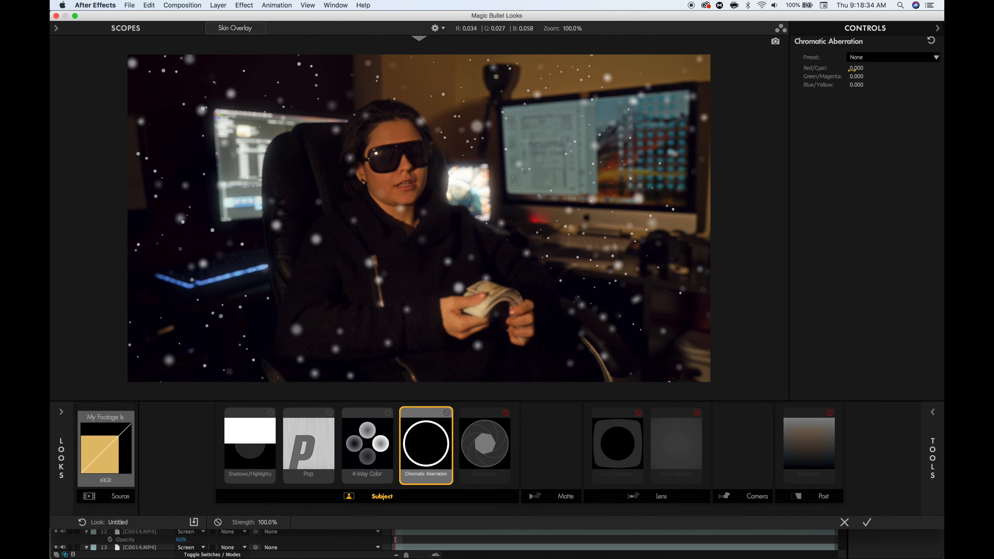
drag(856, 67, 850, 69)
scroll(159, 299, up, 5)
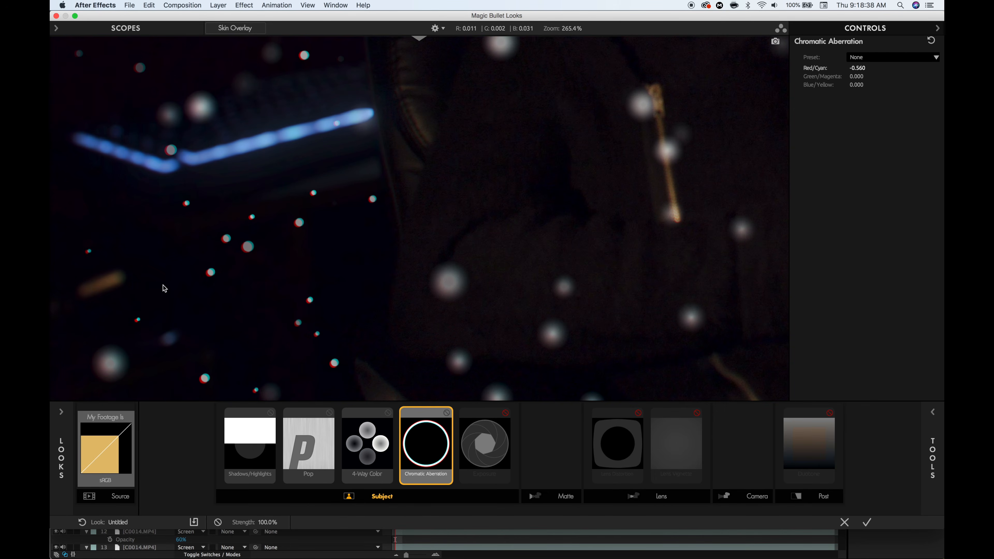
drag(253, 231, 309, 204)
scroll(295, 249, up, 3)
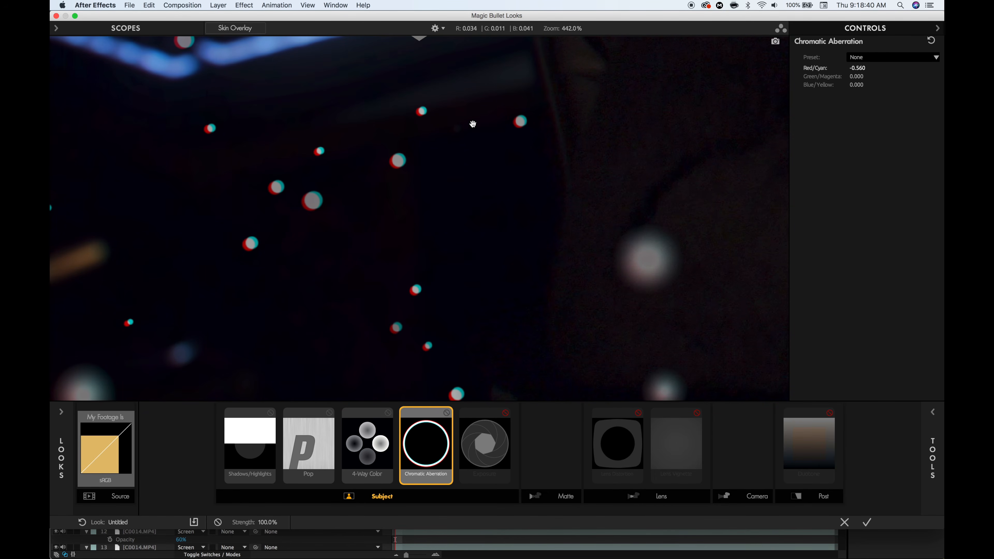
Try a Green/Magenta shift of about -0.530 in Chromatic Aberration and reset it to 0
drag(856, 76, 835, 77)
click(856, 76)
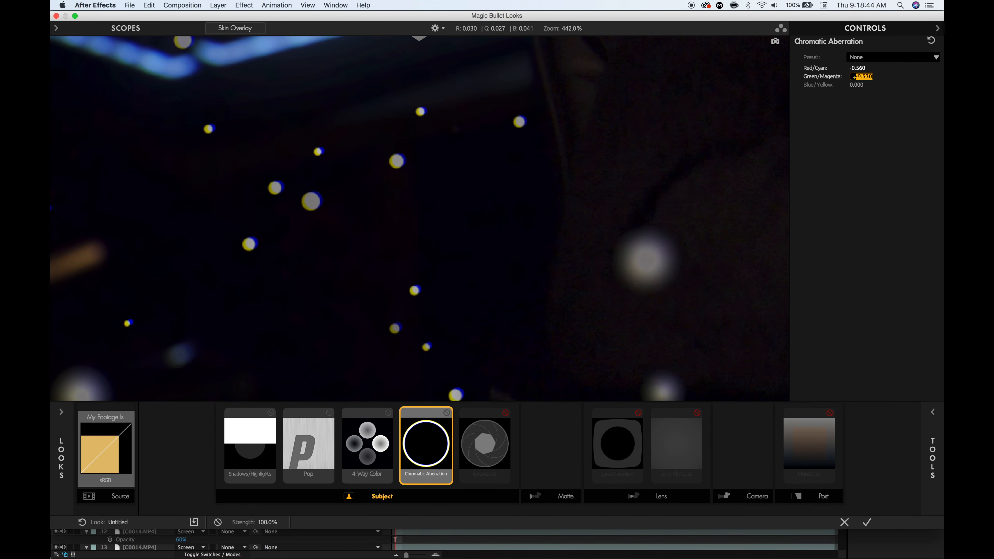
text(0)
key(Return)
Set the Red/Cyan value of Chromatic Aberration to +0.480 and check the fringing on the particles
mouse_move(855, 69)
mouse_down()
mouse_move(924, 69)
mouse_move(820, 69)
mouse_move(865, 69)
mouse_up()
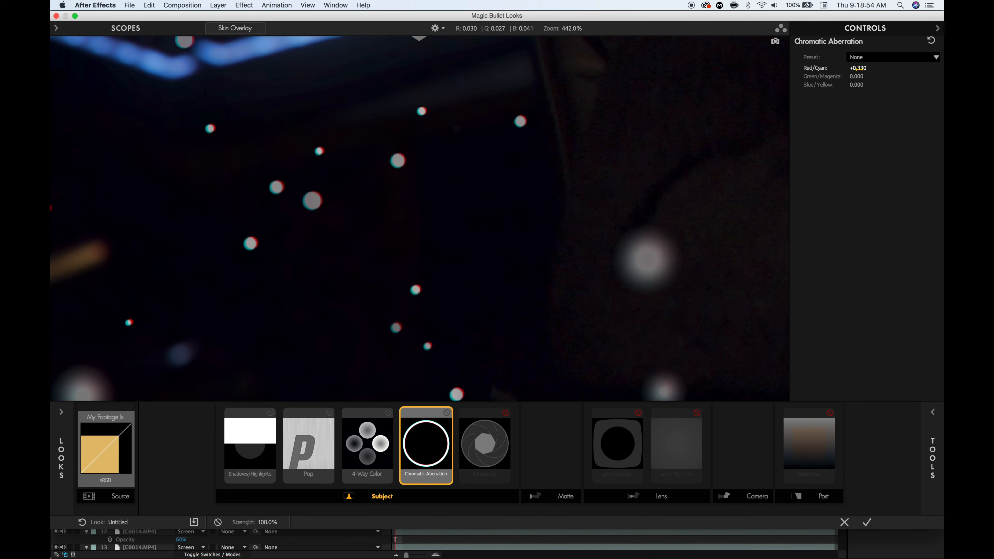
drag(866, 69, 871, 69)
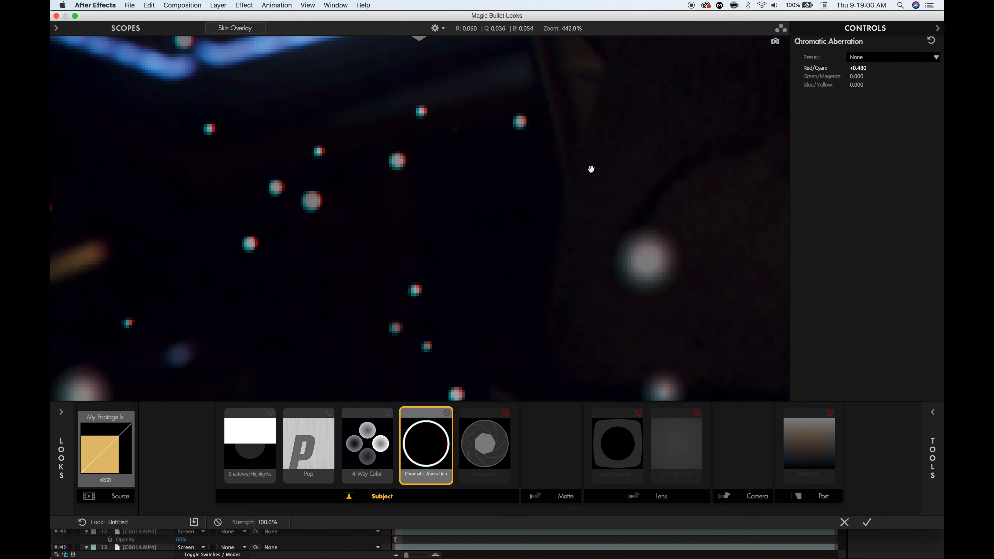
scroll(311, 203, up, 3)
scroll(317, 209, down, 10)
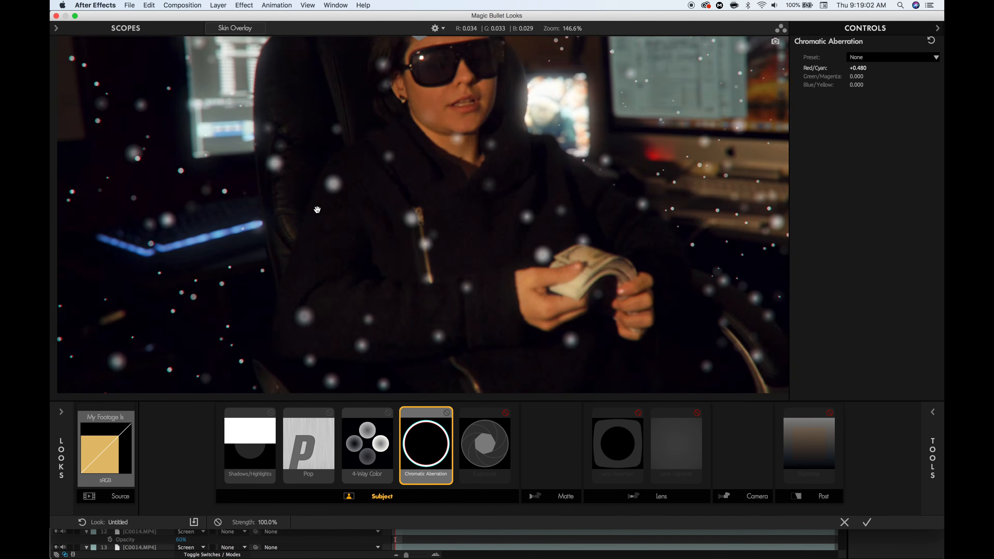
Enable the Exposure tool and set its Stops to +0.30
click(492, 453)
click(505, 414)
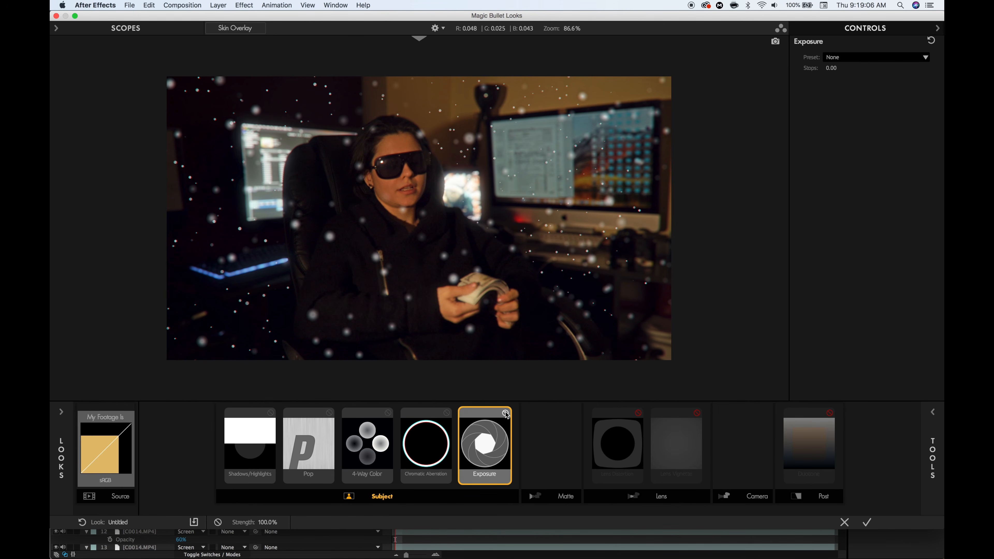
drag(835, 73, 841, 73)
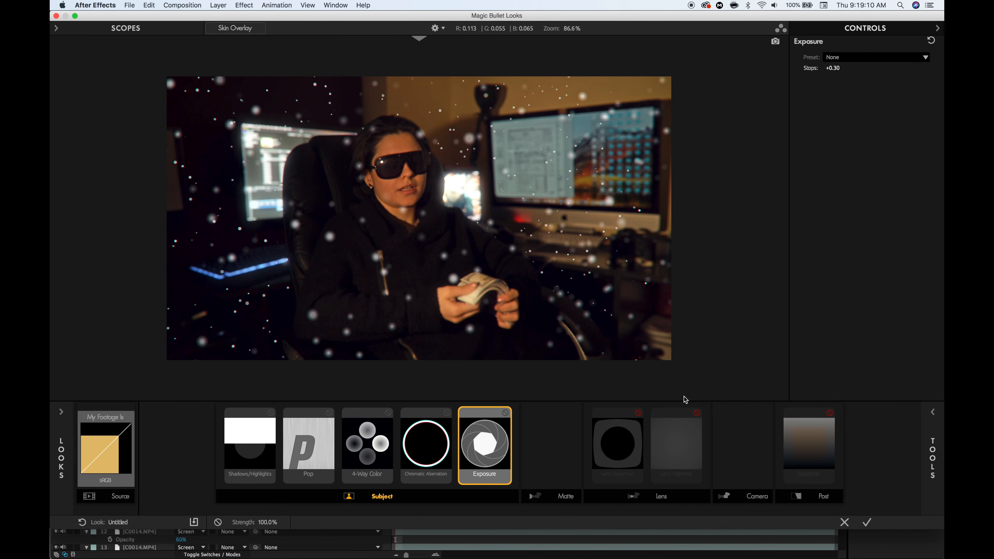
Enable the Lens Distortion tool and set its Distortion to -13.7%, comparing the image with and without it
click(628, 452)
click(640, 410)
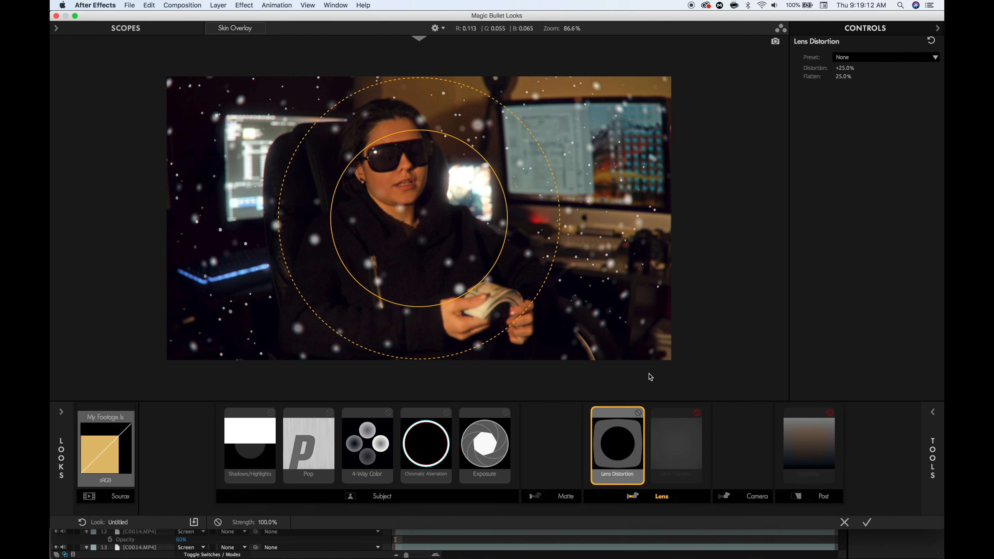
drag(851, 68, 840, 67)
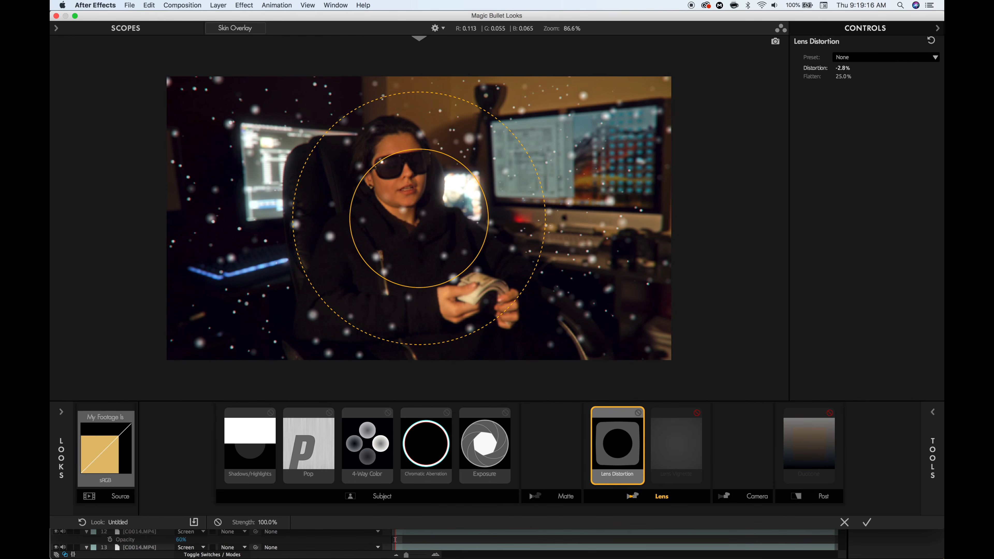
click(637, 413)
click(638, 413)
drag(842, 67, 804, 68)
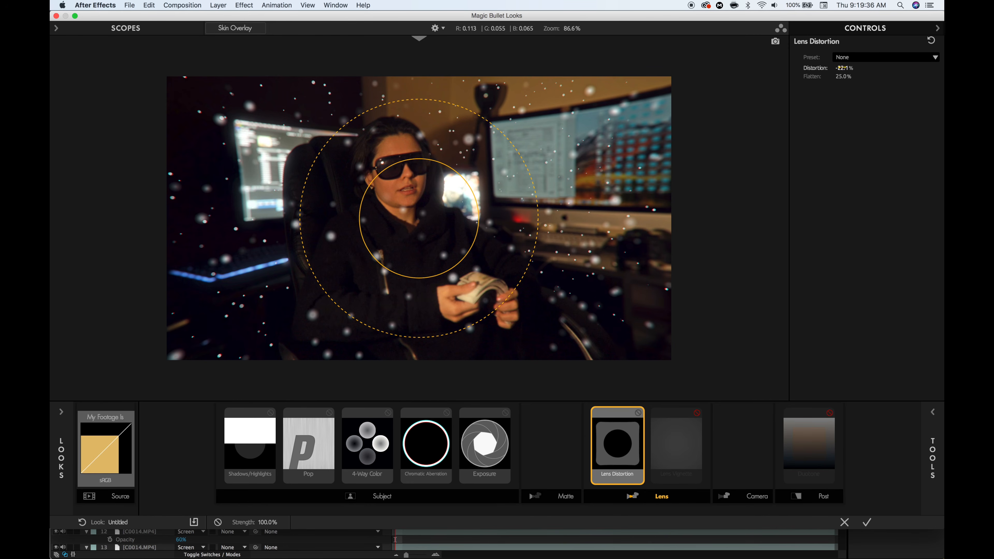
drag(843, 67, 860, 68)
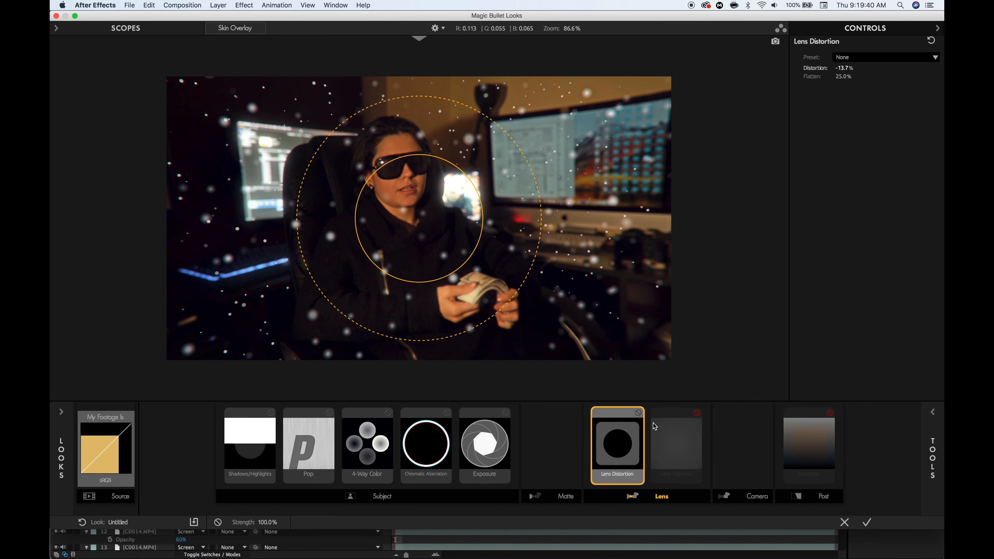
Enable the Lens Vignette tool and enlarge its vignette circle toward the edges of the frame
click(685, 439)
click(697, 413)
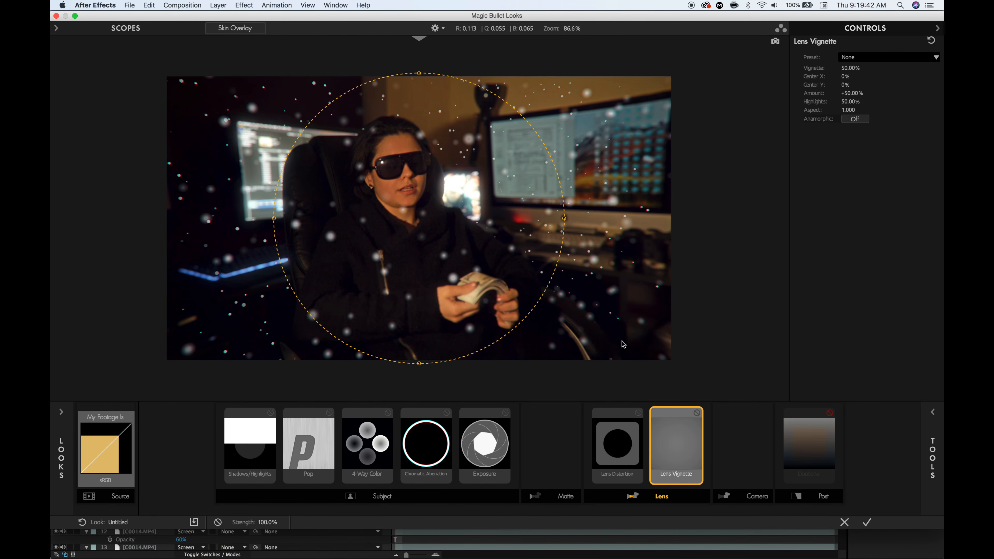
drag(562, 311, 628, 294)
Enable the Duotone tool and set its Balance to 73.10%
click(831, 452)
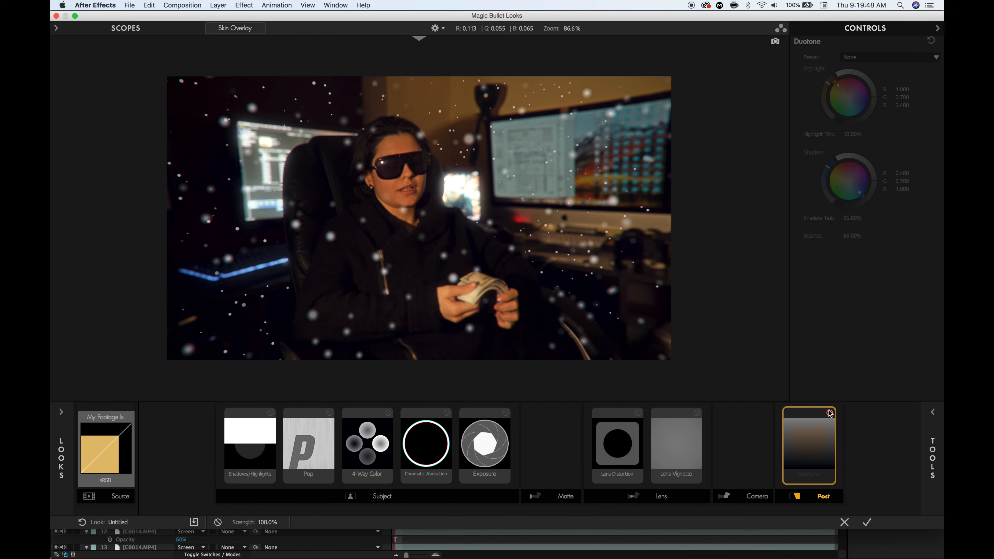
click(829, 413)
drag(856, 236, 845, 236)
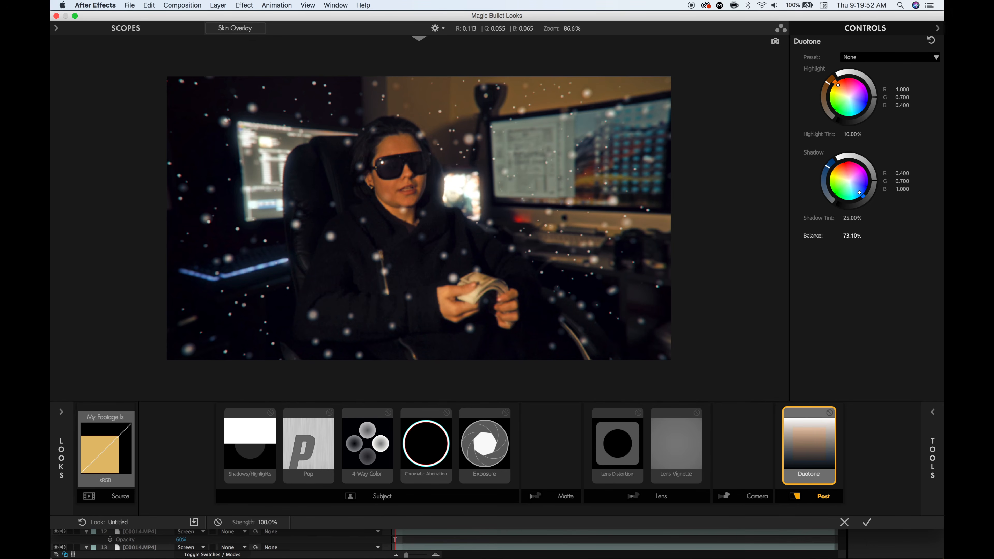
Compare the image with and without the whole look, and apply the finished look to the Looks layer
click(218, 523)
click(218, 523)
click(217, 522)
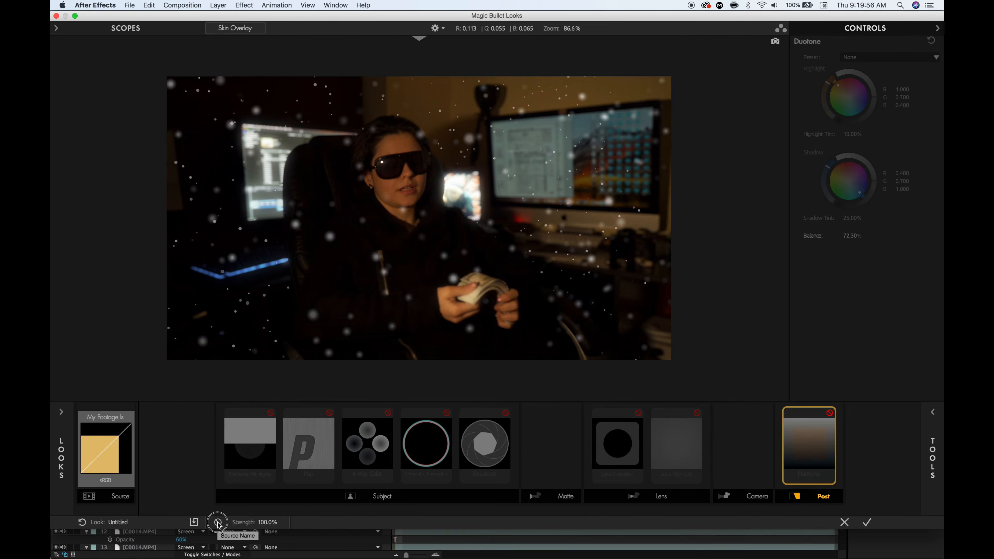
click(218, 523)
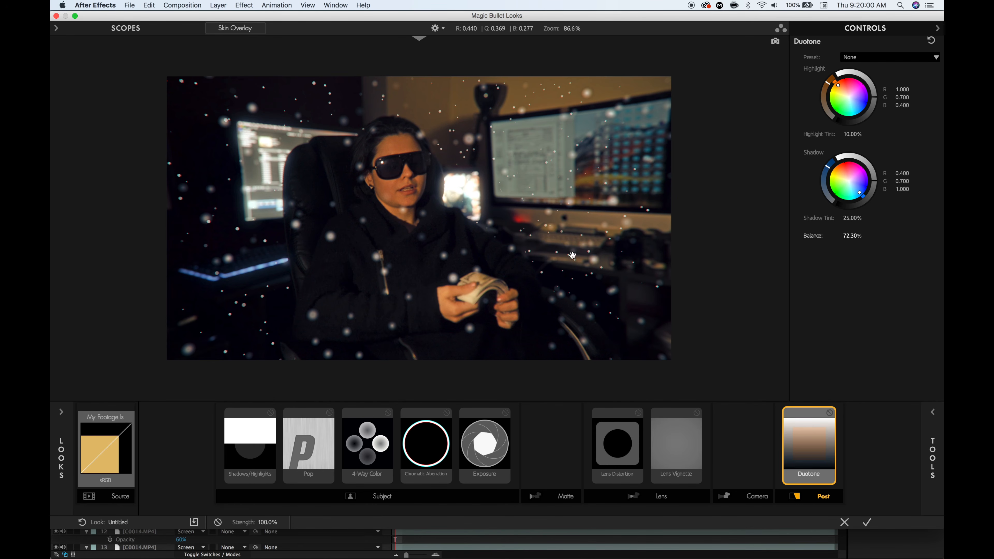
click(867, 523)
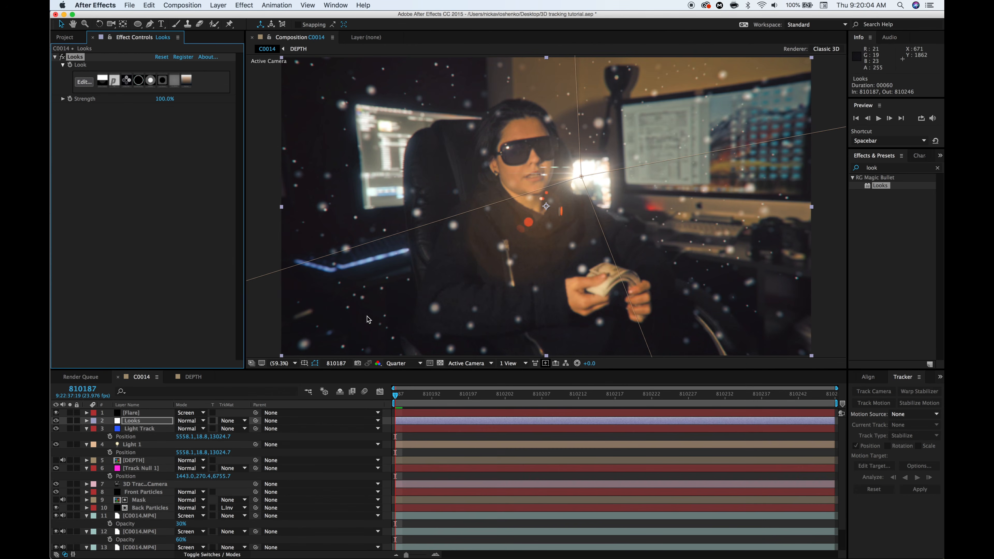
Solo and unsolo the bottommost C0014.MP4 layer repeatedly to compare the original footage with the full composite
click(424, 435)
scroll(130, 459, down, 3)
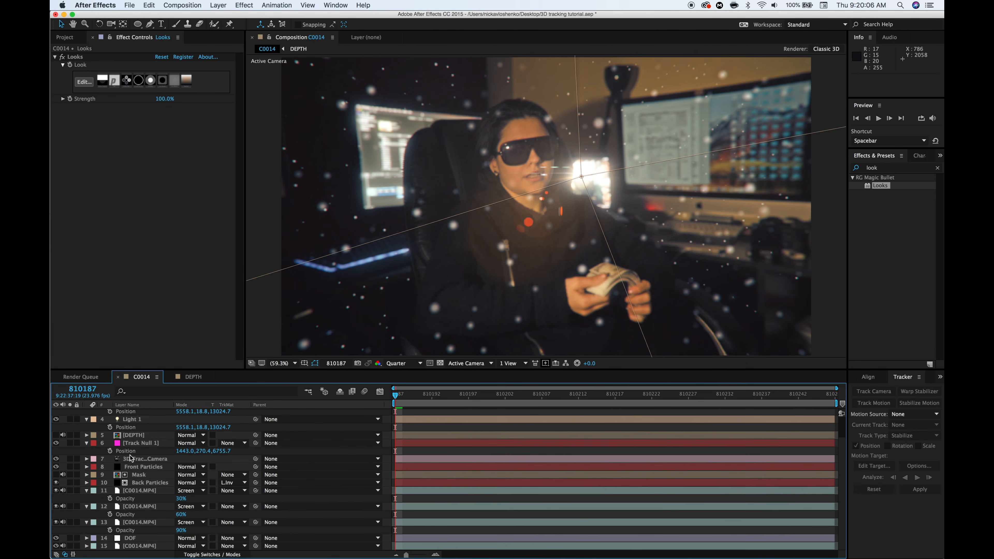
click(70, 546)
click(69, 546)
click(70, 546)
click(69, 546)
click(70, 546)
click(69, 546)
click(69, 546)
click(70, 546)
Create a black solid 5219 px wide and 2160 px high in the C0014 composition
click(66, 37)
click(425, 451)
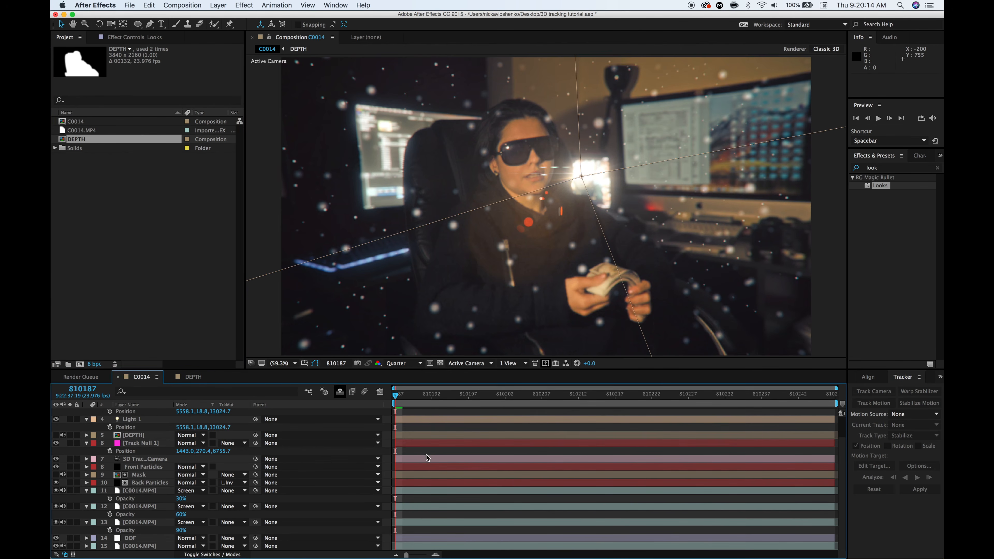
scroll(335, 285, down, 2)
scroll(336, 285, up, 2)
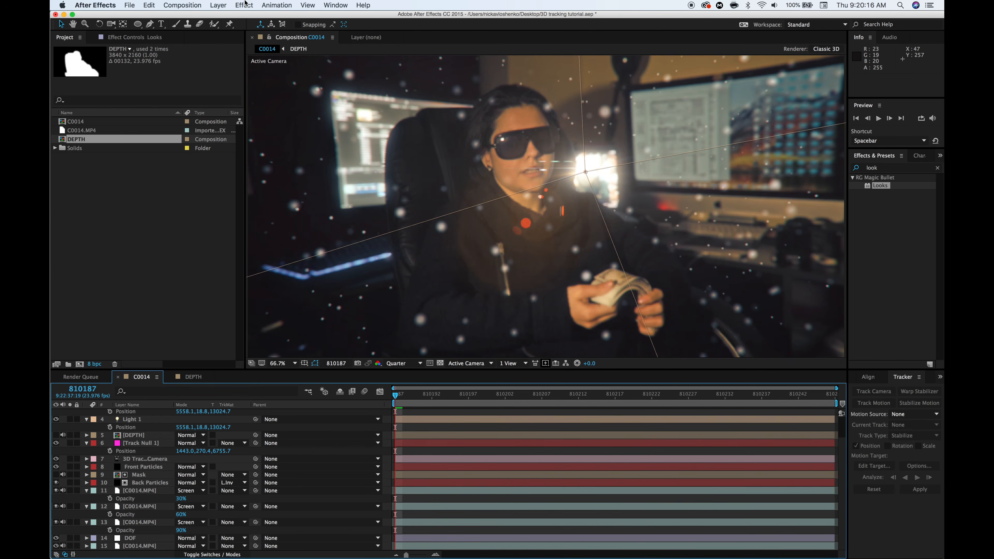
click(218, 4)
mouse_move(235, 14)
click(352, 25)
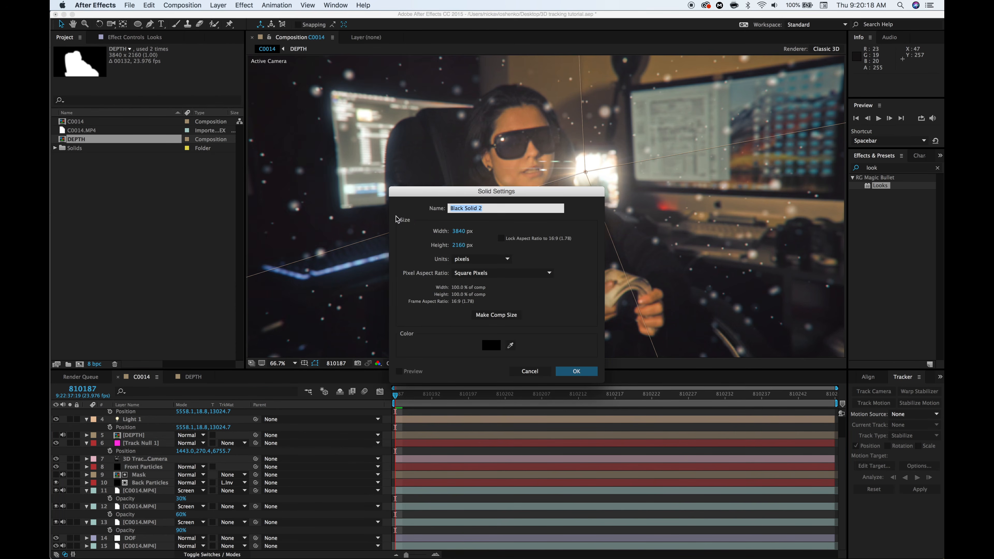
drag(458, 232, 635, 236)
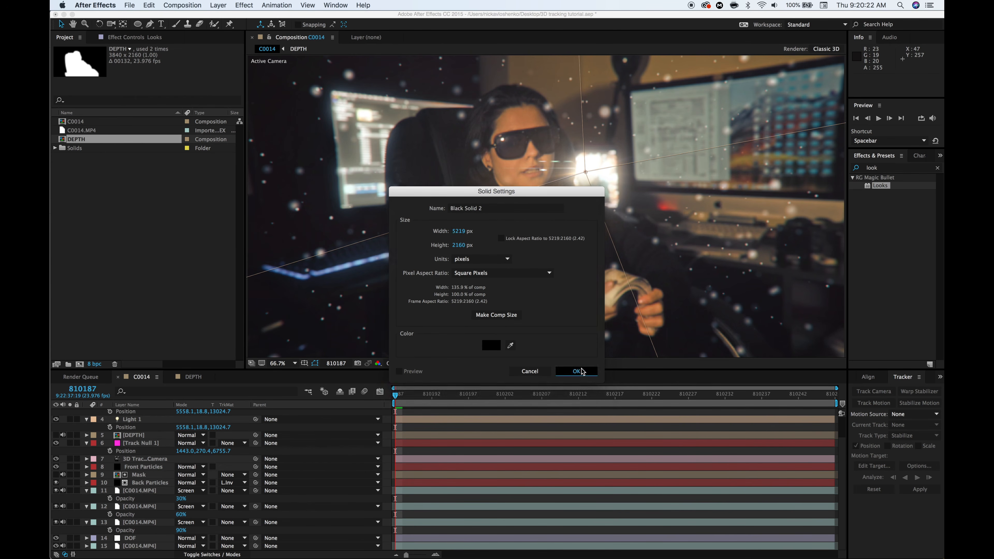
click(577, 371)
Add a full-size rectangular mask to the black solid and set its mask mode to Subtract
drag(138, 24, 166, 26)
double_click(138, 25)
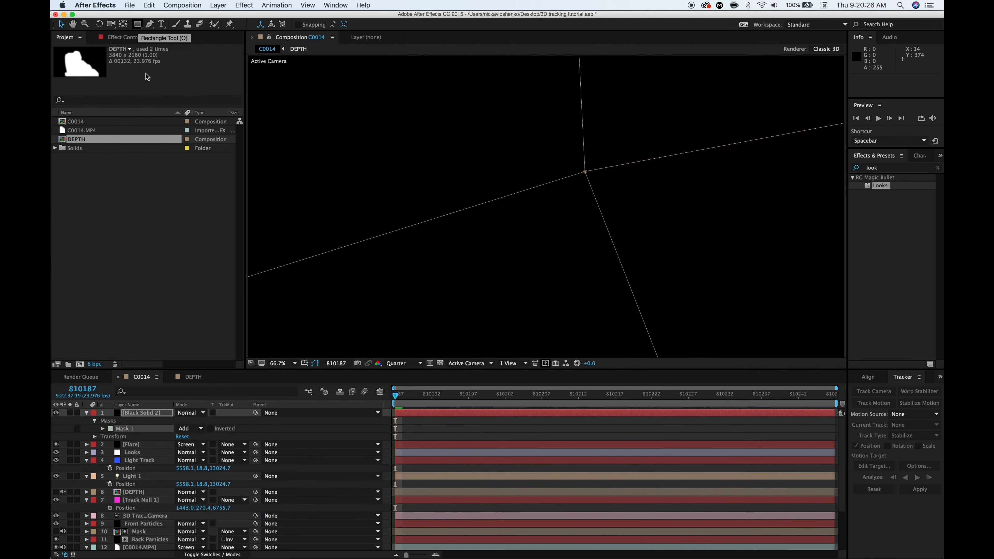
click(190, 428)
click(187, 450)
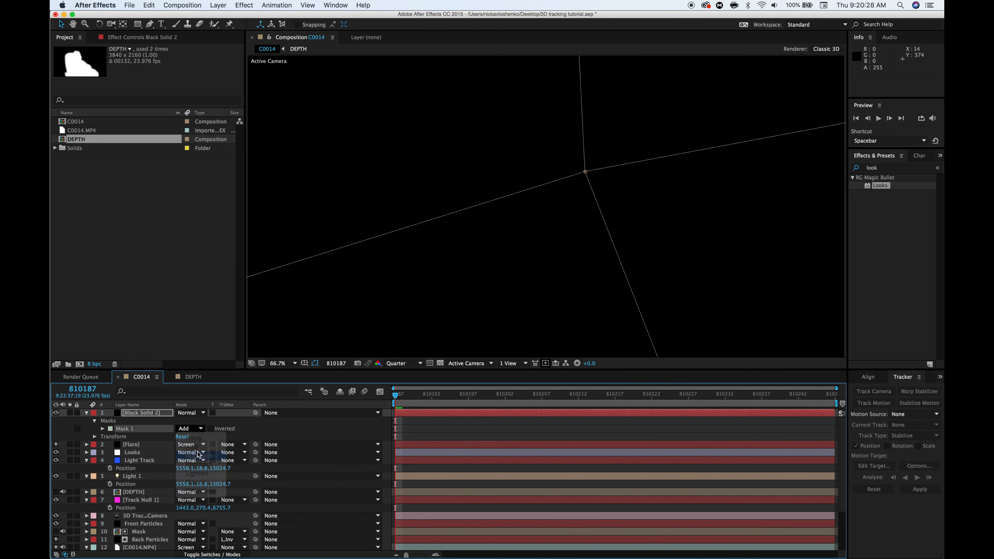
Fit the whole frame in view and set the solid's Mask Expansion to -229 pixels to form letterbox bars
click(279, 364)
click(282, 372)
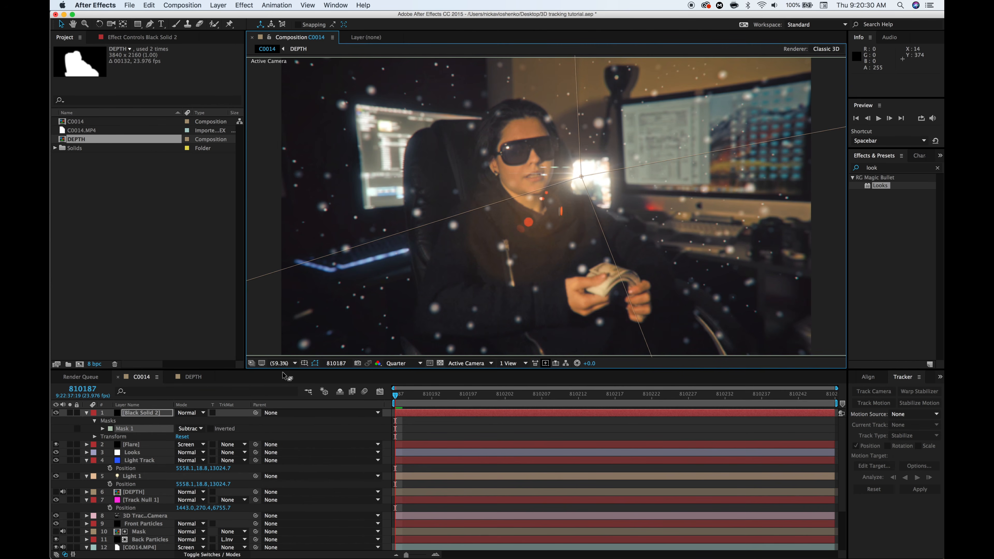
click(103, 428)
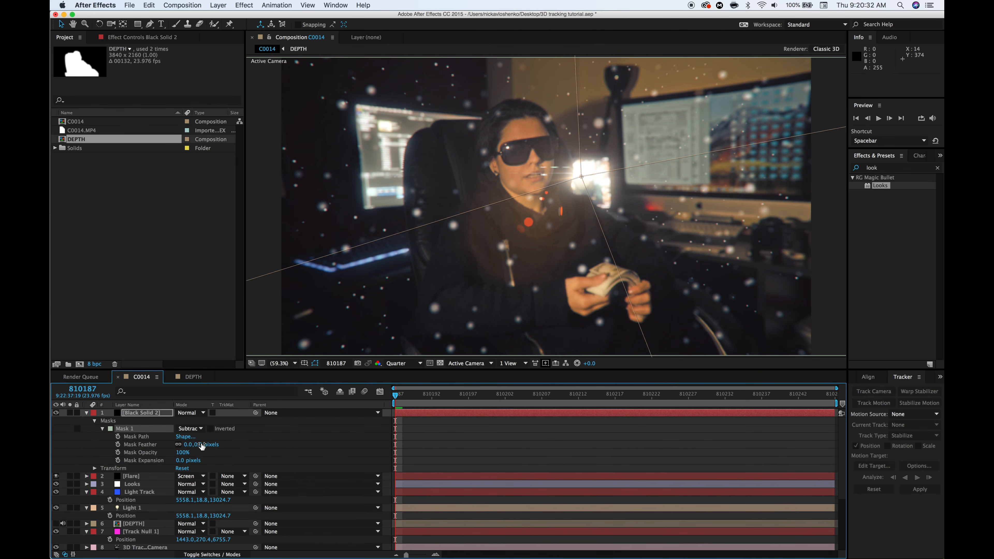
drag(182, 464, 112, 466)
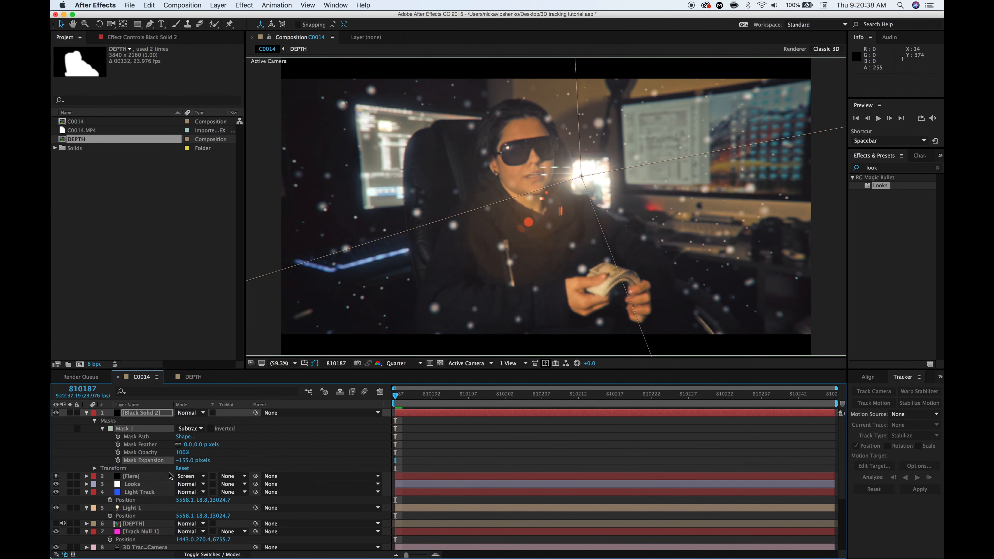
drag(180, 465, 166, 468)
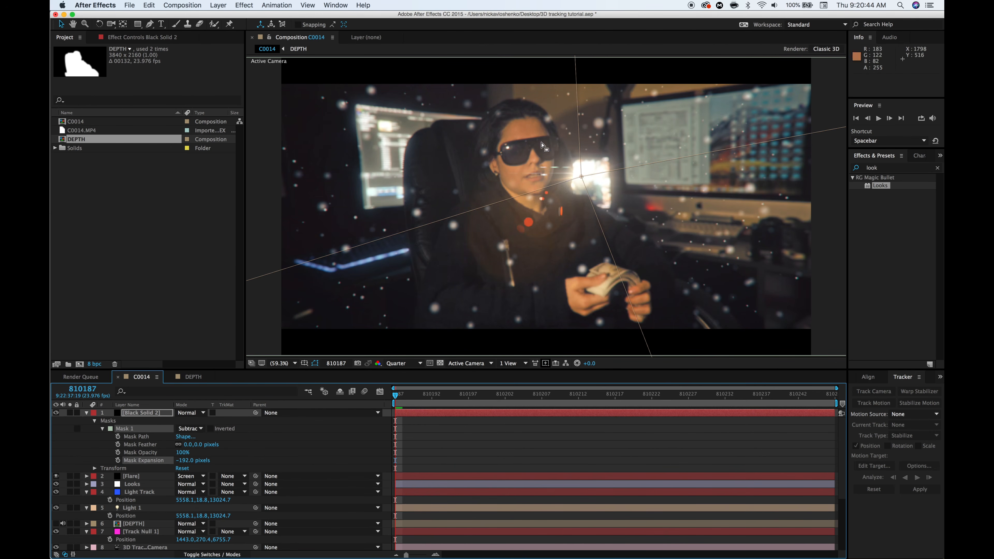
mouse_move(183, 463)
mouse_down()
mouse_move(156, 464)
mouse_move(167, 465)
mouse_up()
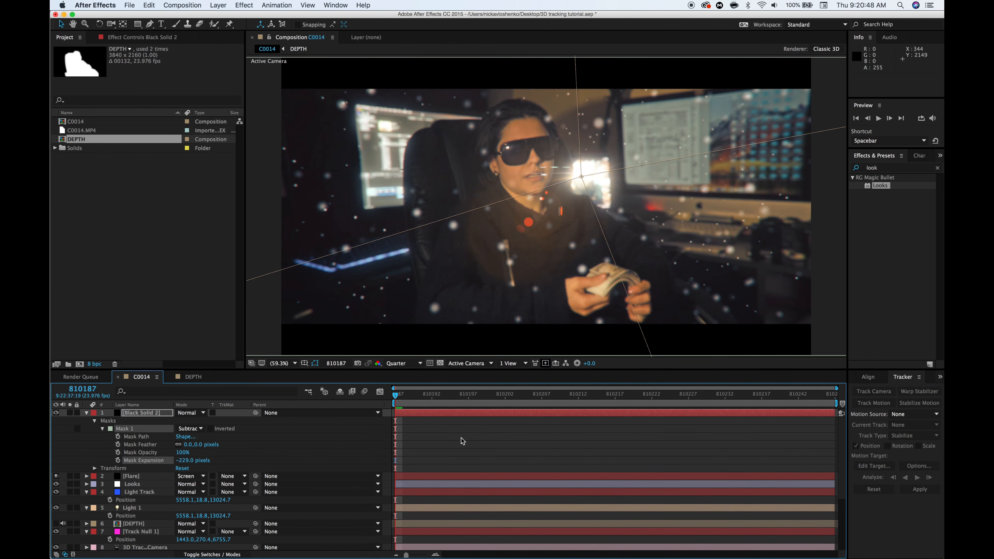
Deselect the solid and go to frame 810205 to check the letterboxed composite
click(459, 438)
click(284, 363)
click(283, 373)
click(511, 442)
click(527, 403)
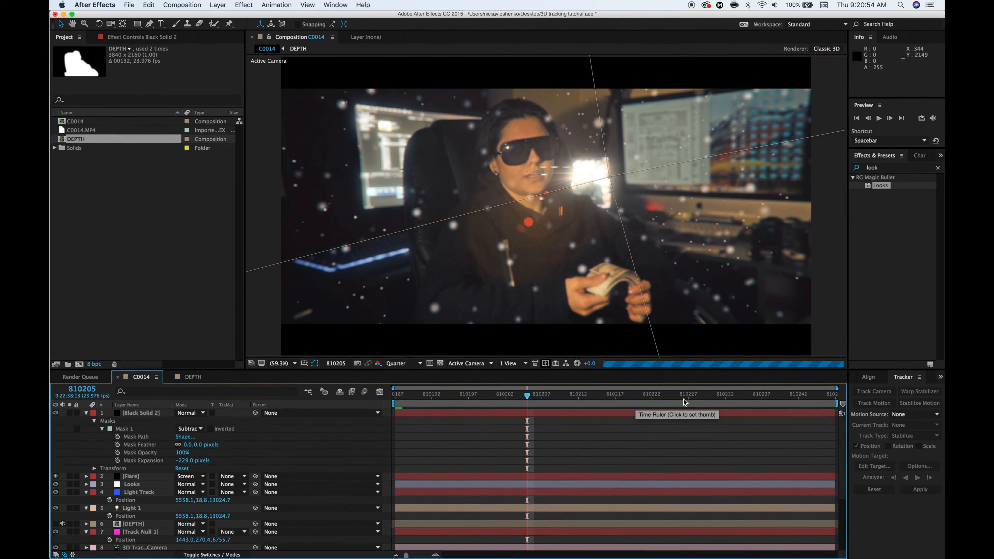